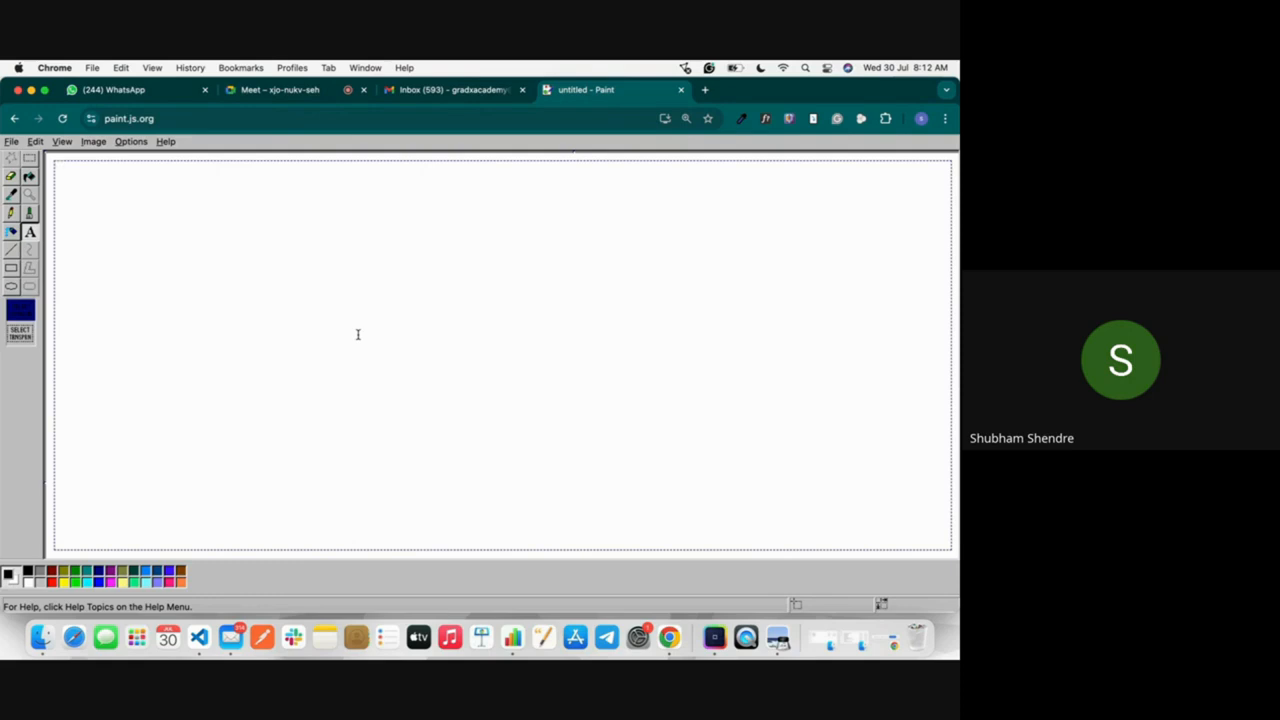
Step: Write a first line in the text box defining ITSM as "ITSM --> Information Technology Service Management"
text(ITSM --> Inof)
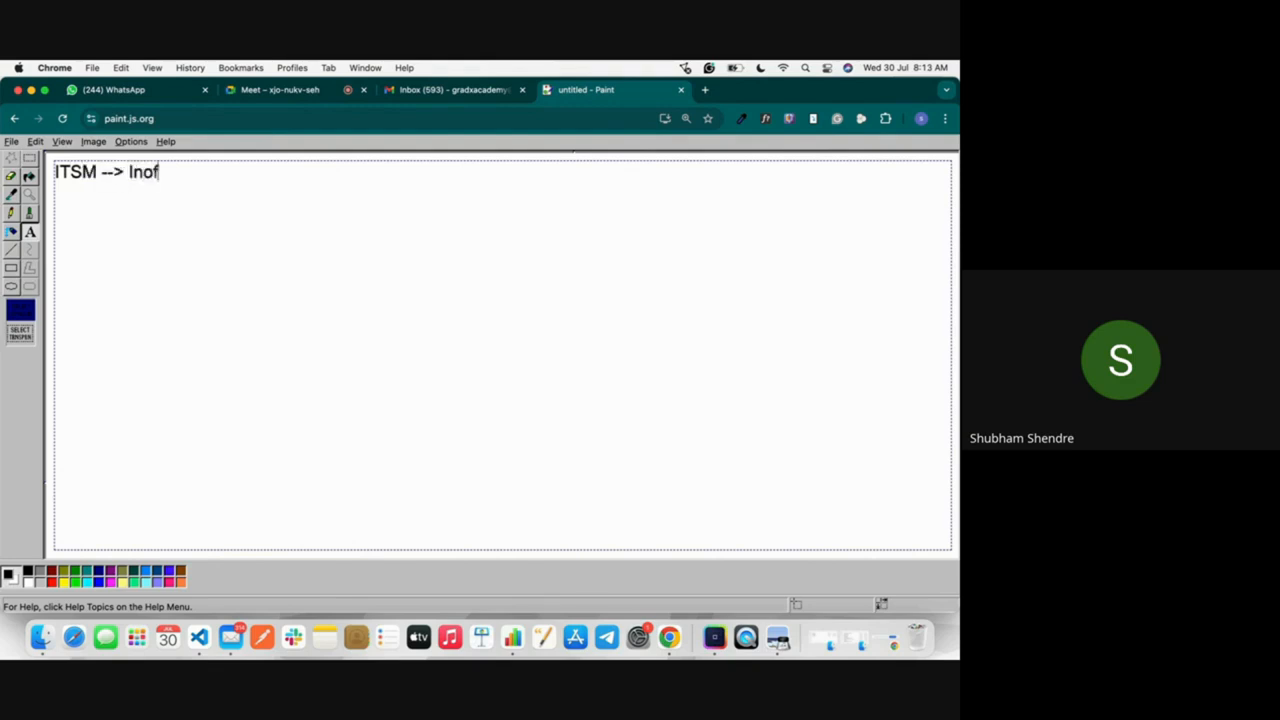
key(BackSpace)
key(BackSpace)
text(formation)
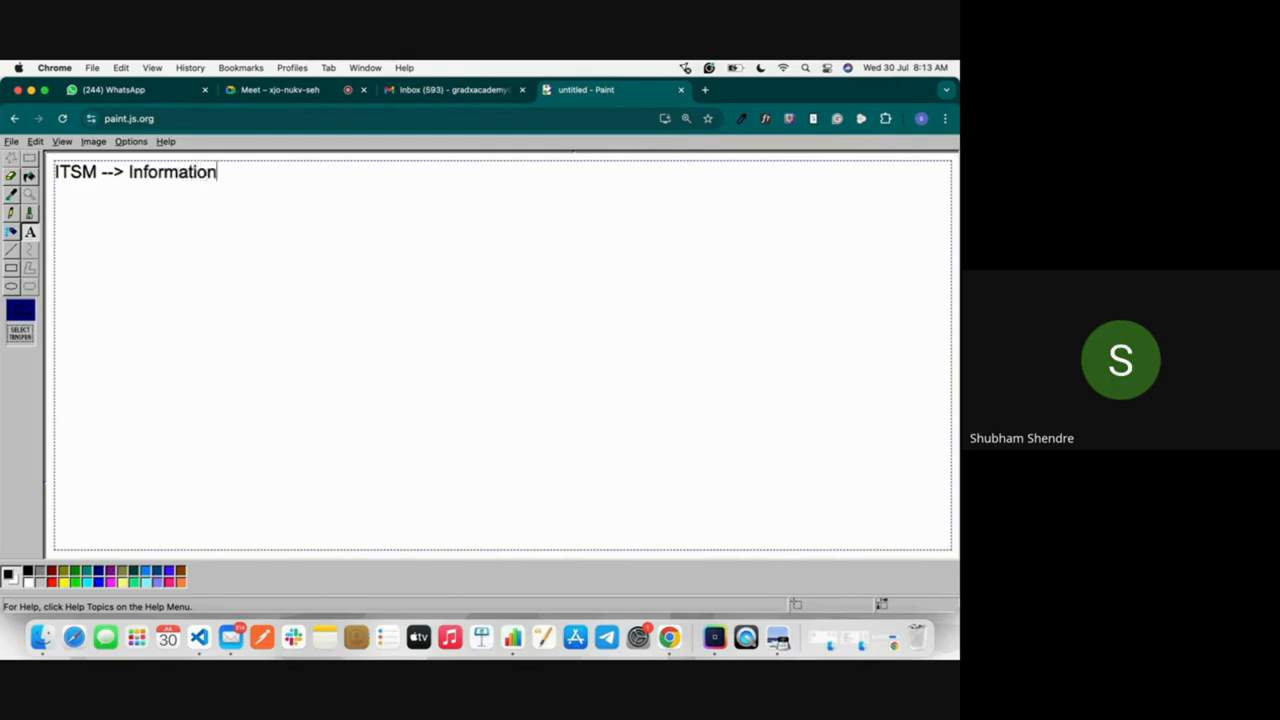
text( Tenchonol)
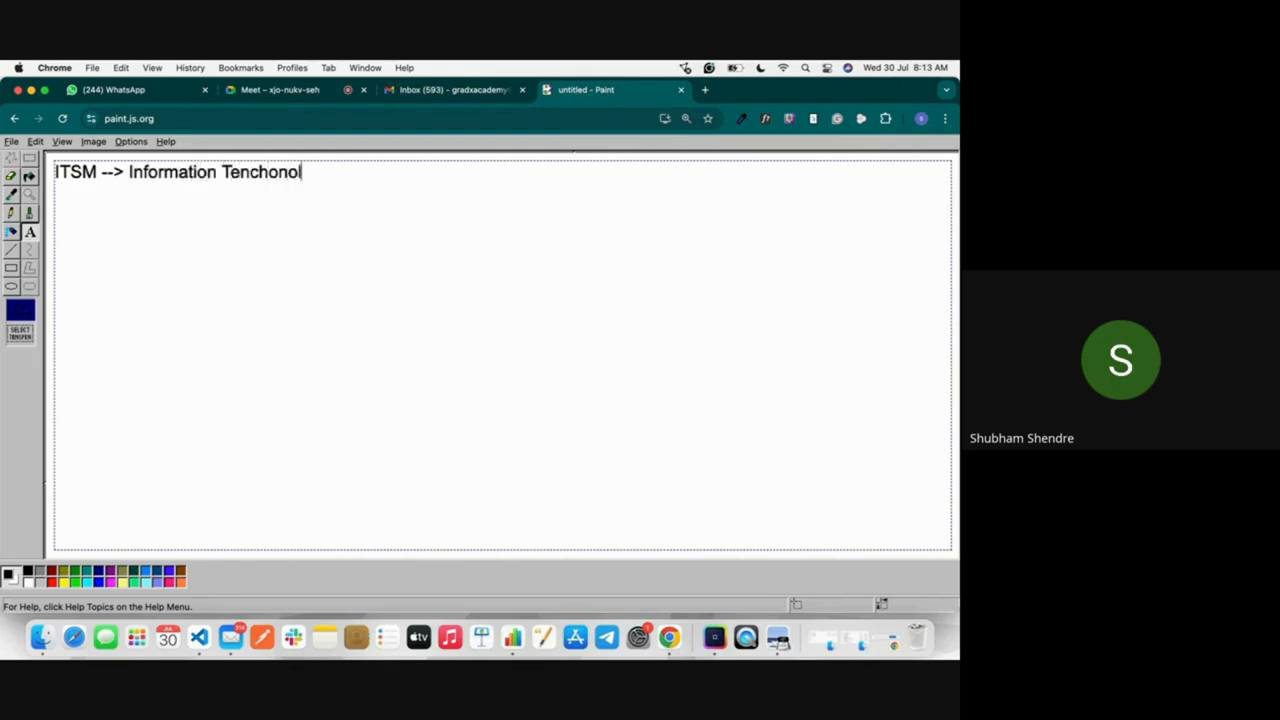
text(ogy Ser)
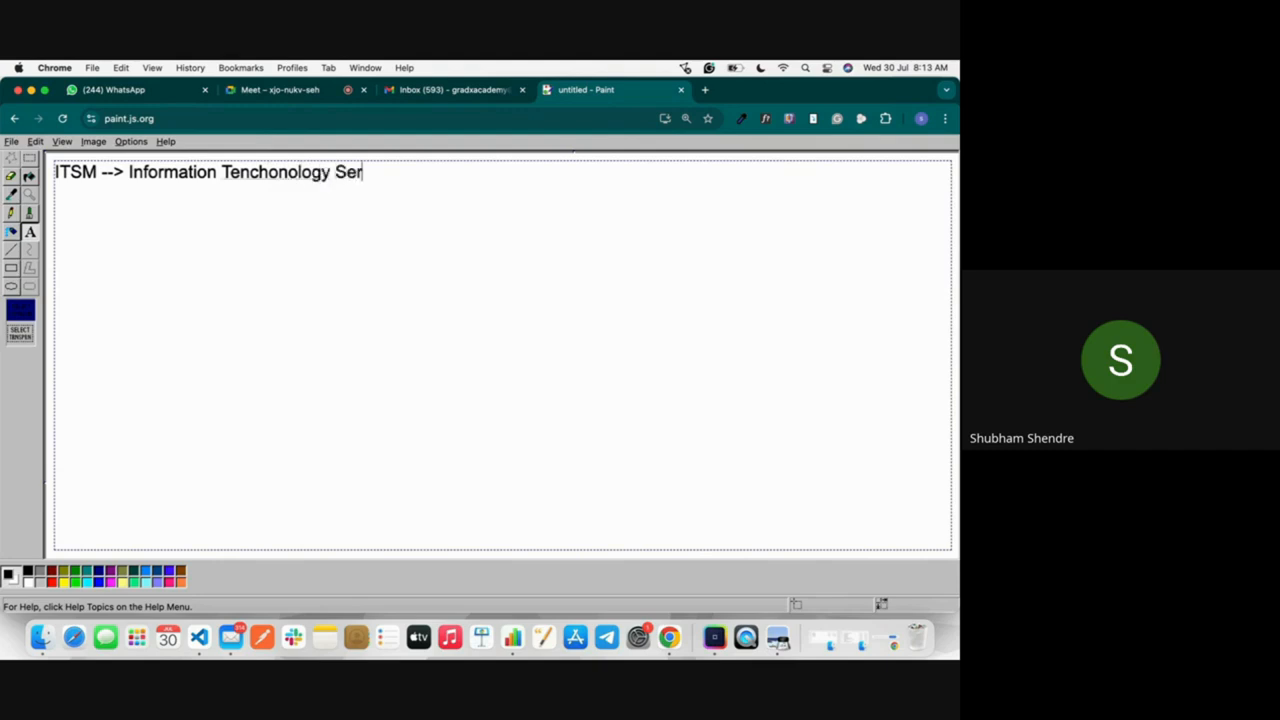
text(vice Management)
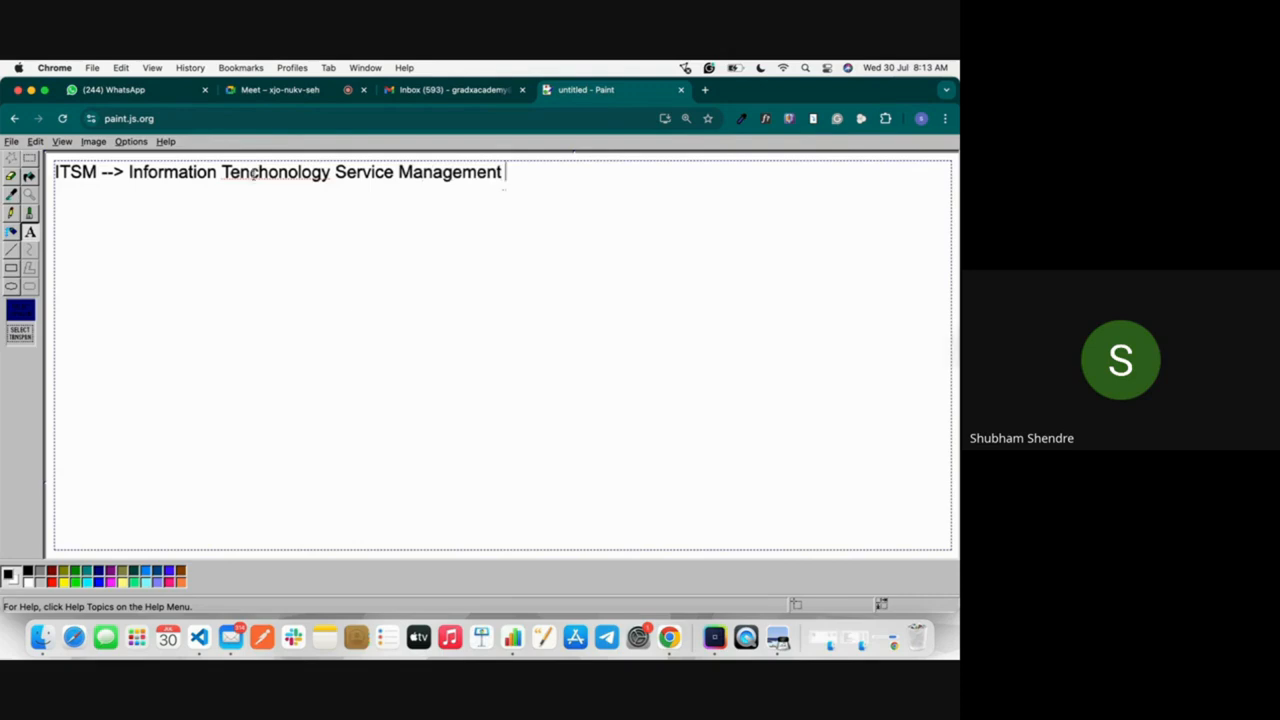
Step: Correct the misspelled word before "Service Management" on the ITSM line to "Technology"
double_click(250, 172)
right_click(255, 175)
click(288, 184)
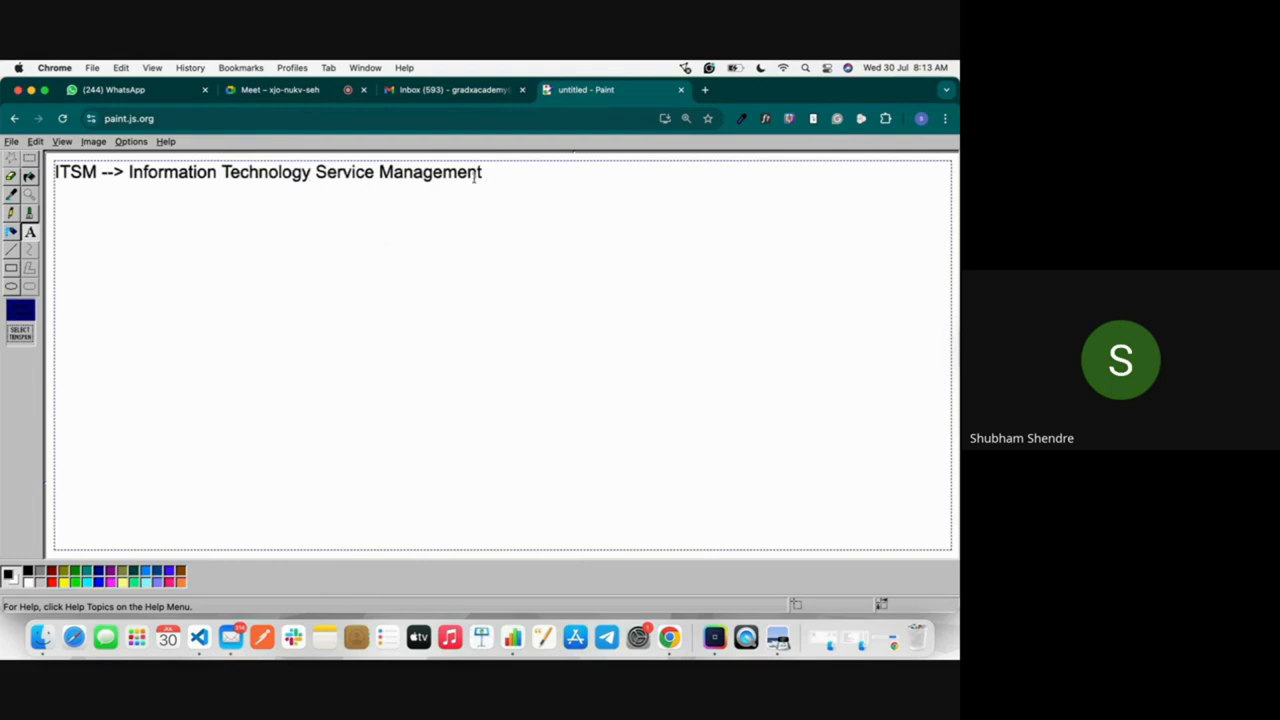
Step: Add a second line reading "Servicenow ITSM --> Based On ITIL Guidelines -->" below the ITSM definition
key(Return)
text(Sercv)
key(BackSpace)
key(BackSpace)
text(vicenow ITSM )
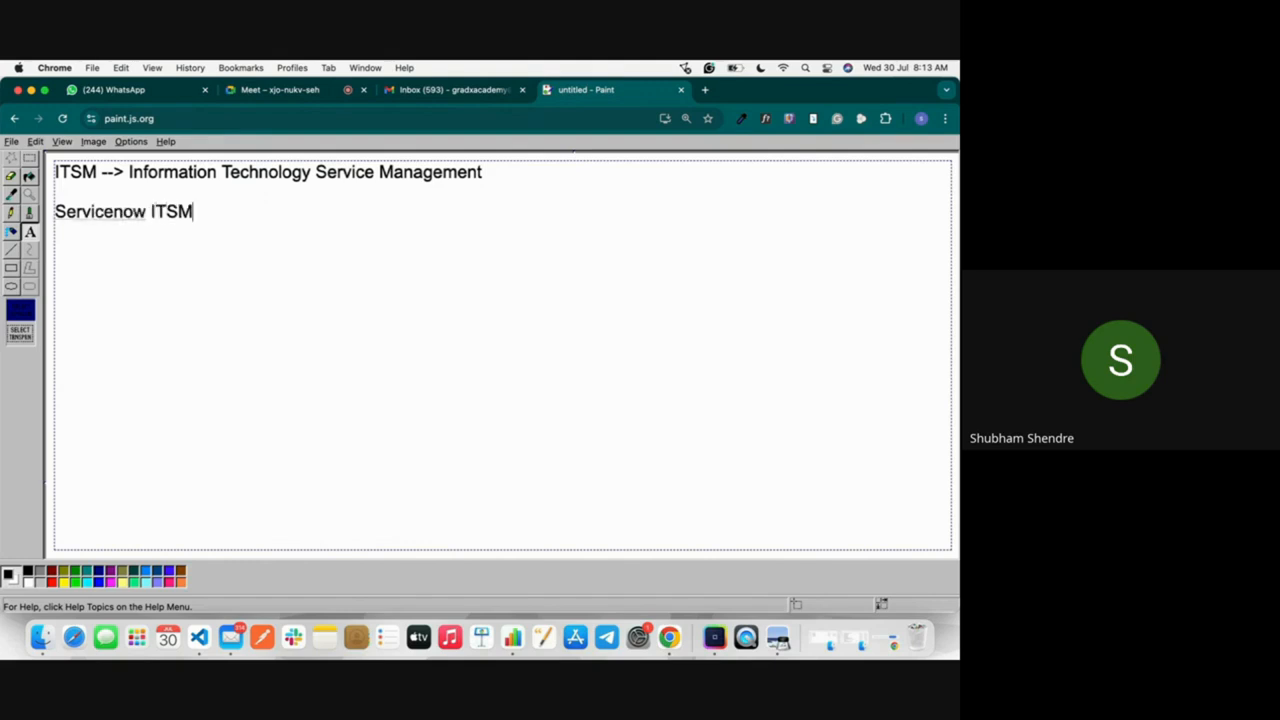
text(--> Based On IT)
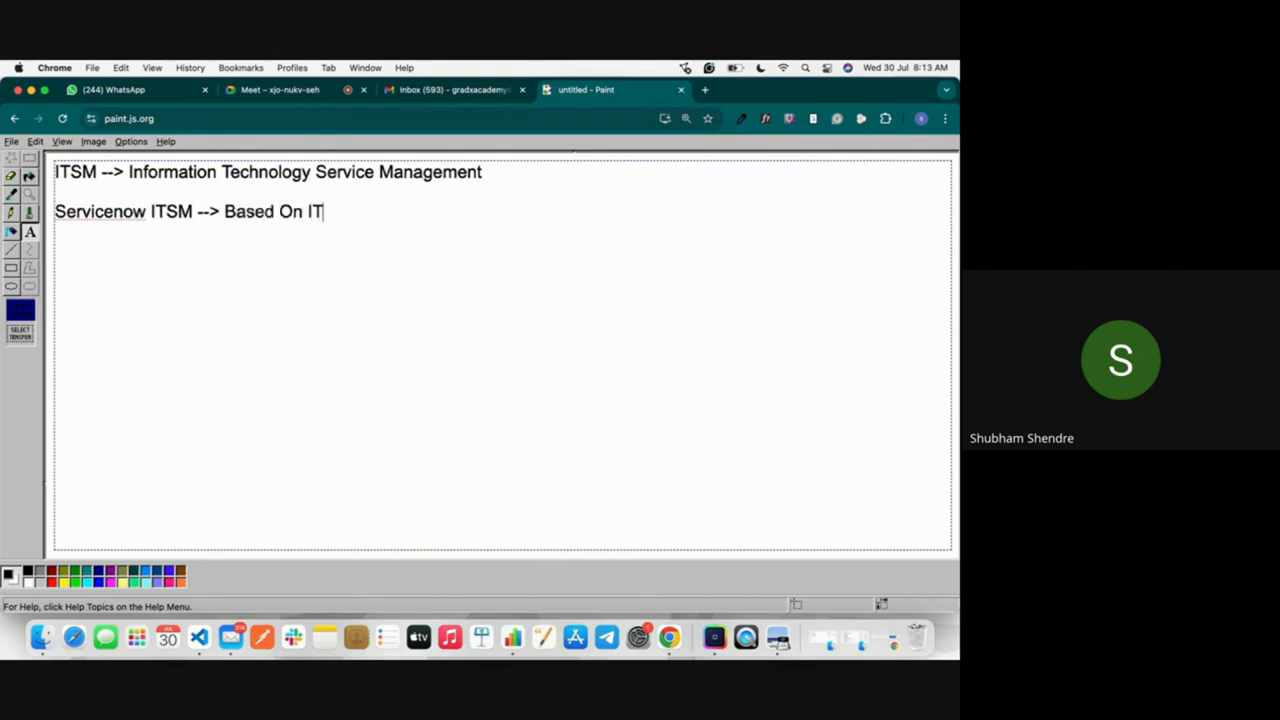
text(IL Guidelines )
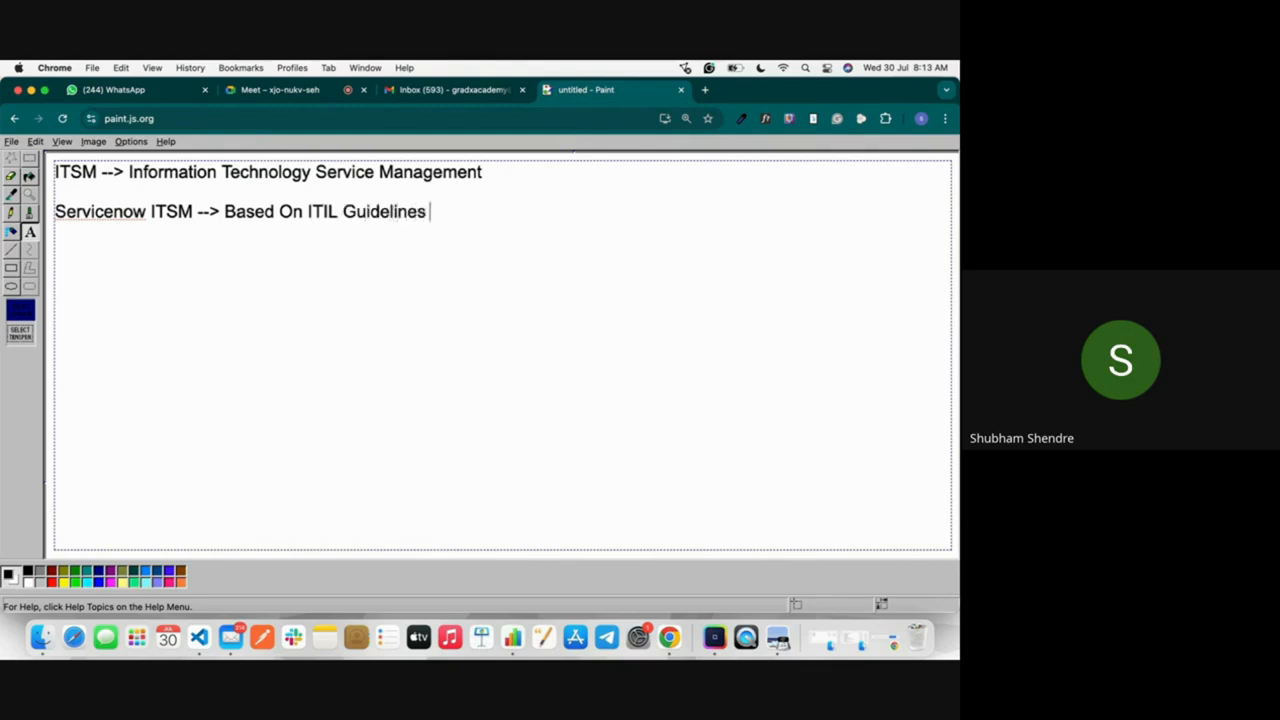
text(-->)
Step: Start a third line reading "ITIL --> Information Technology" below the Servicenow ITSM line
key(Return)
text(ITIL --> Inf)
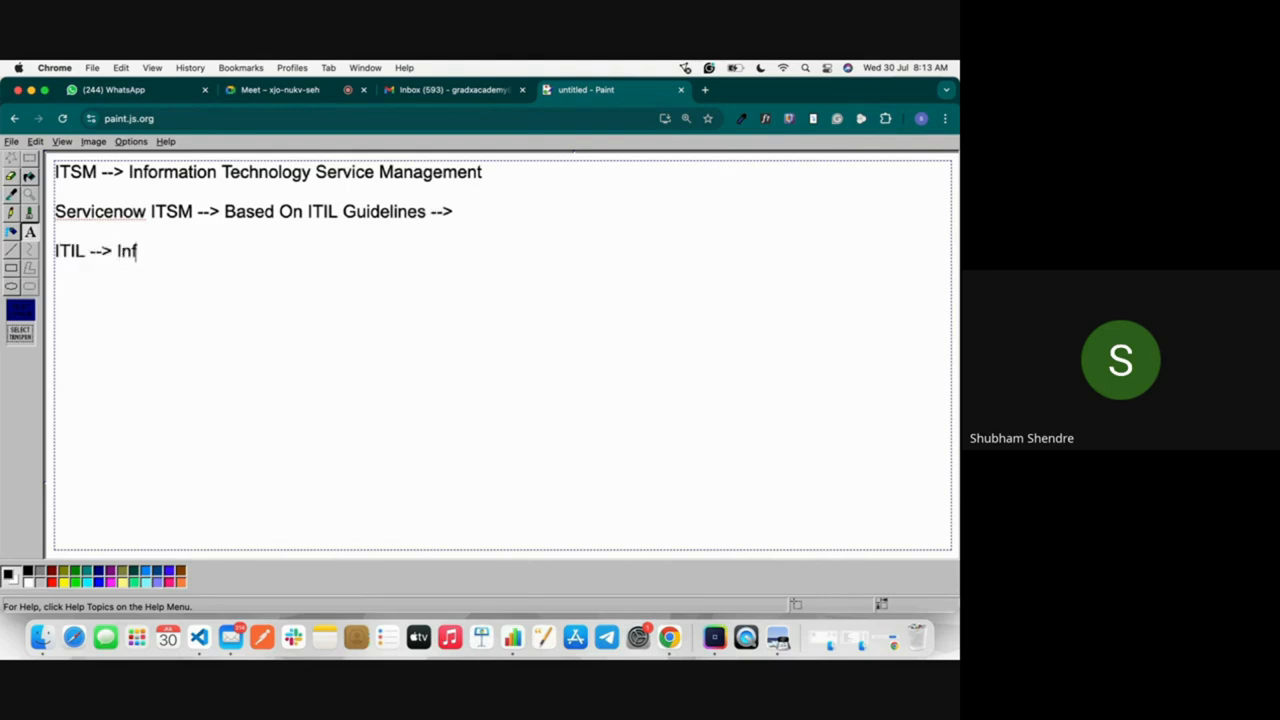
text(ormation Tenc)
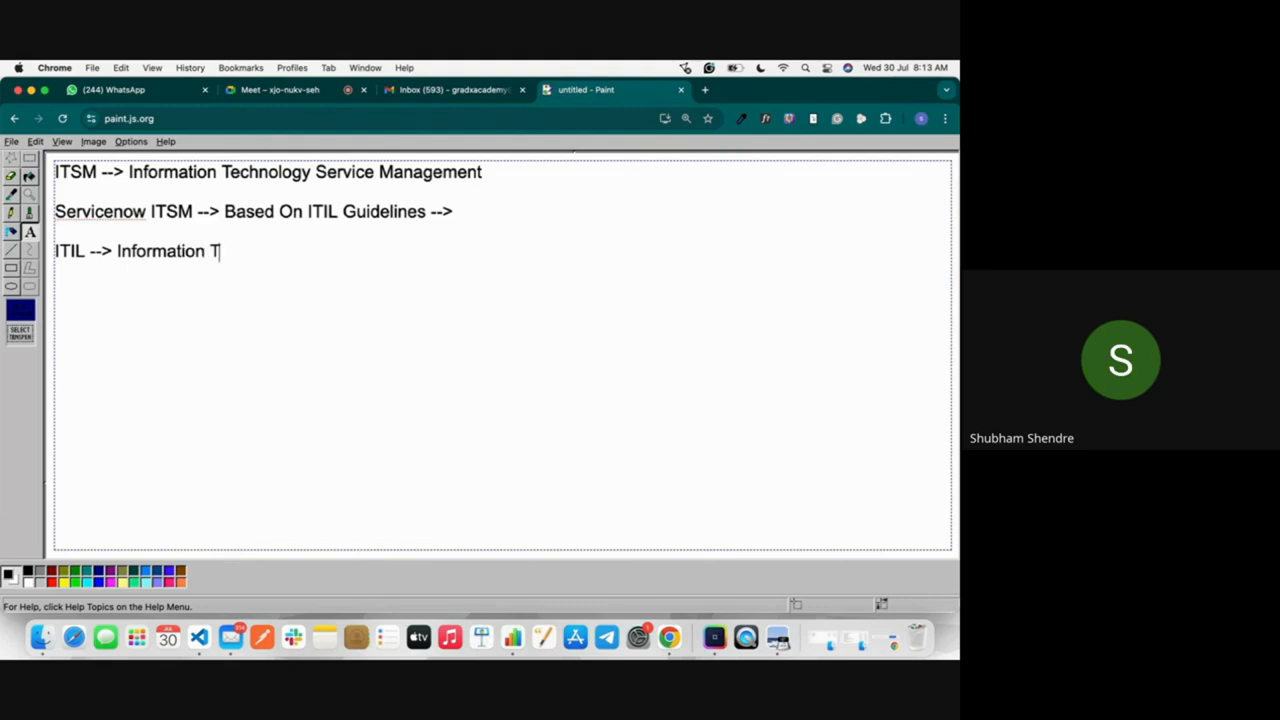
key(BackSpace)
key(BackSpace)
text(cn)
key(BackSpace)
text(jn)
key(BackSpace)
key(BackSpace)
text(hnologu)
key(BackSpace)
Step: Complete the ITIL line with "Infrastructure Library", correcting the spelling of "Infrastructure"
text(y Infrat)
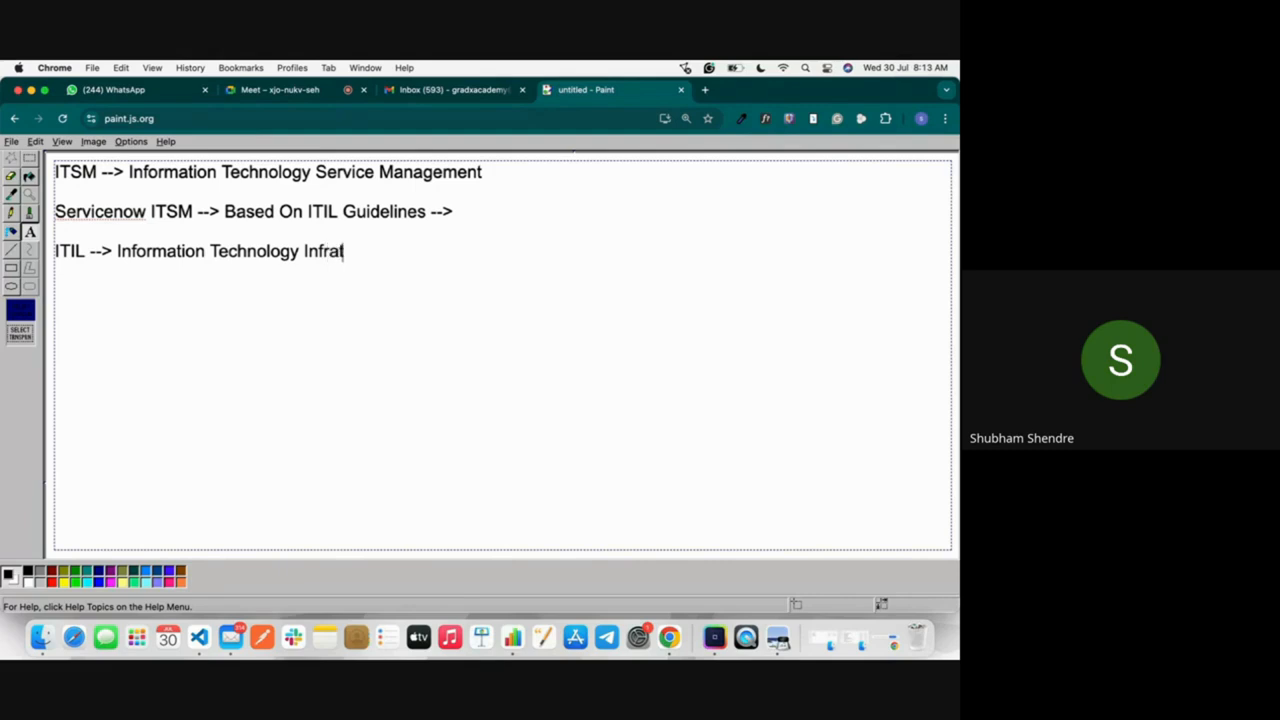
text(ructure L)
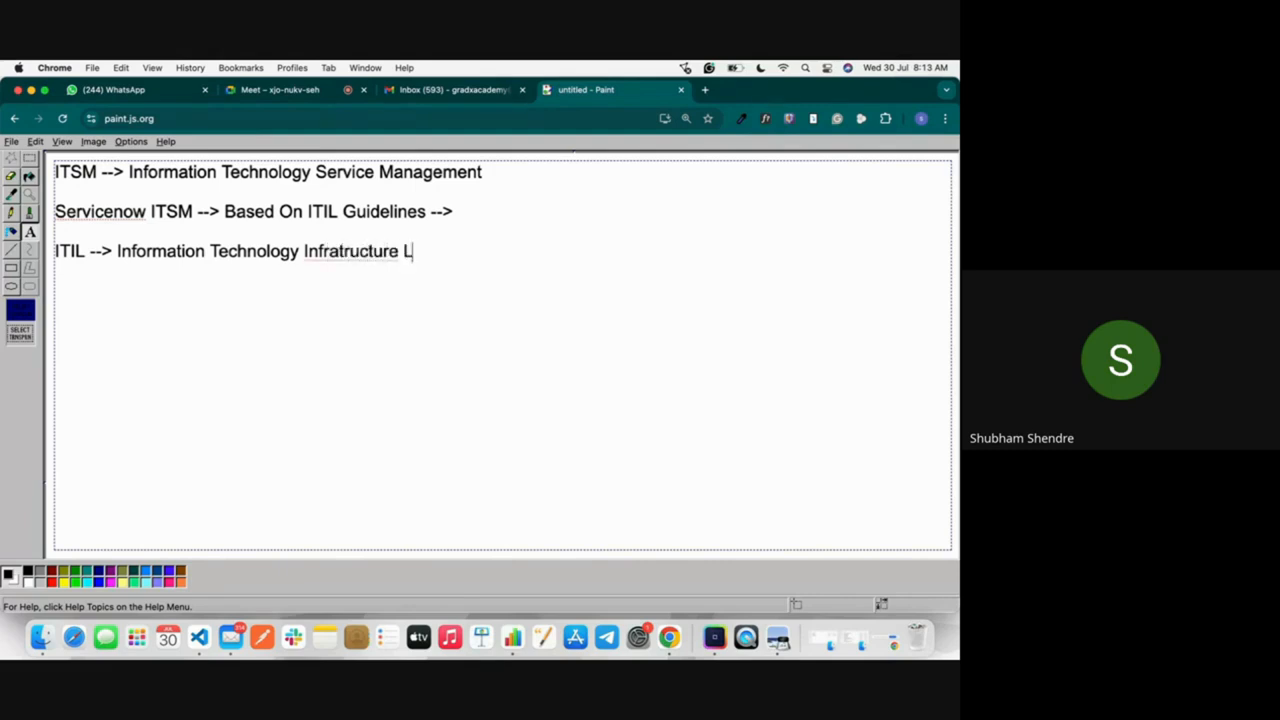
text(ibrary)
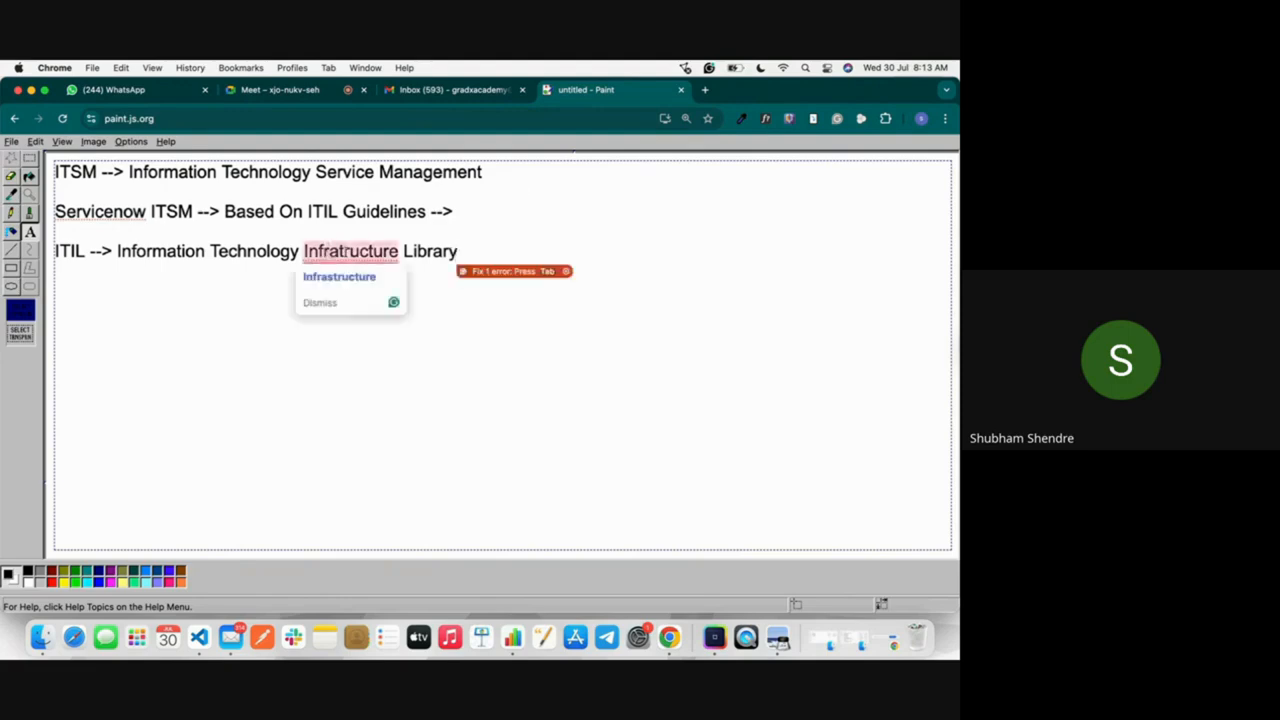
right_click(346, 256)
click(375, 259)
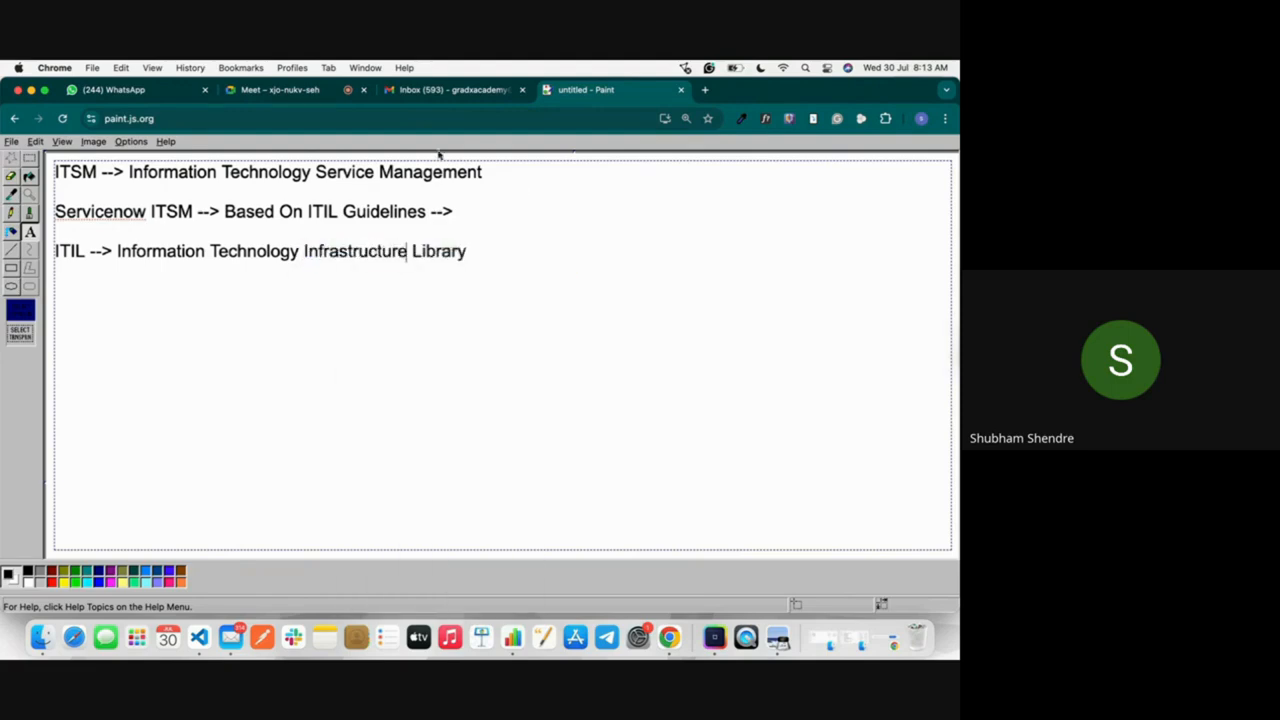
Step: Check the participant list in Google Meet, and back in Paint append "-->" to the end of the ITIL line
click(282, 90)
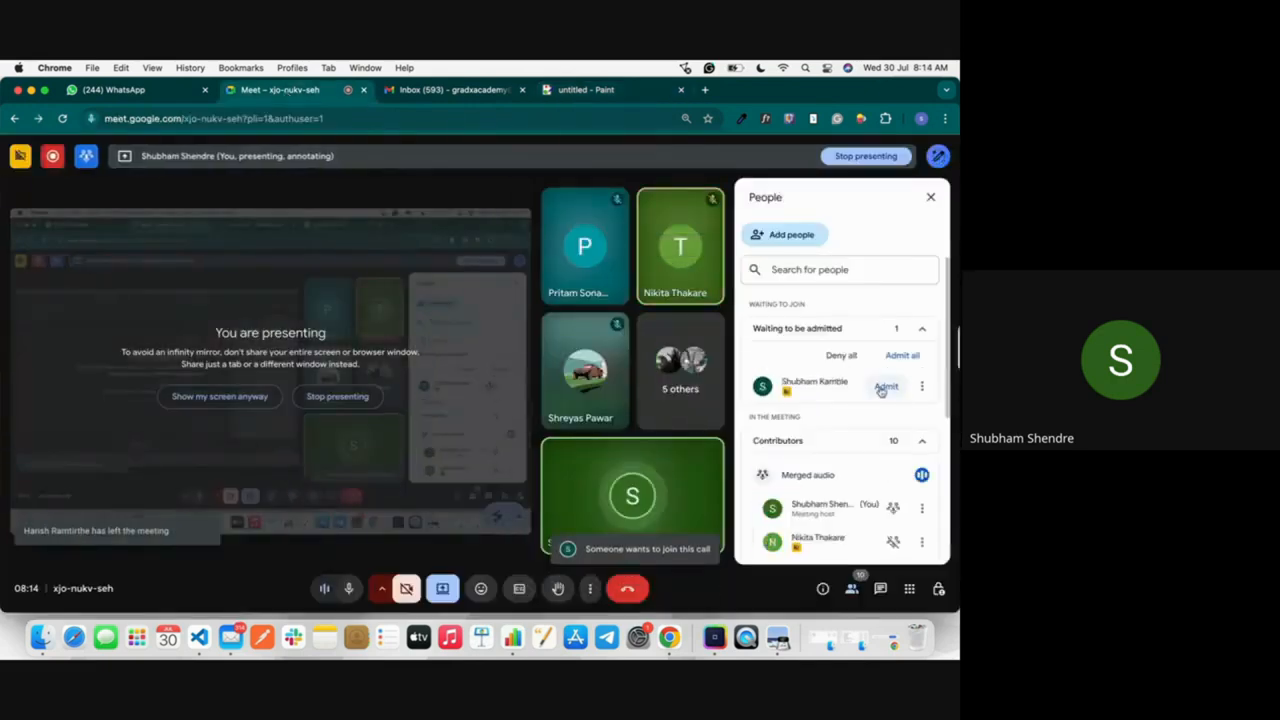
click(586, 93)
click(483, 254)
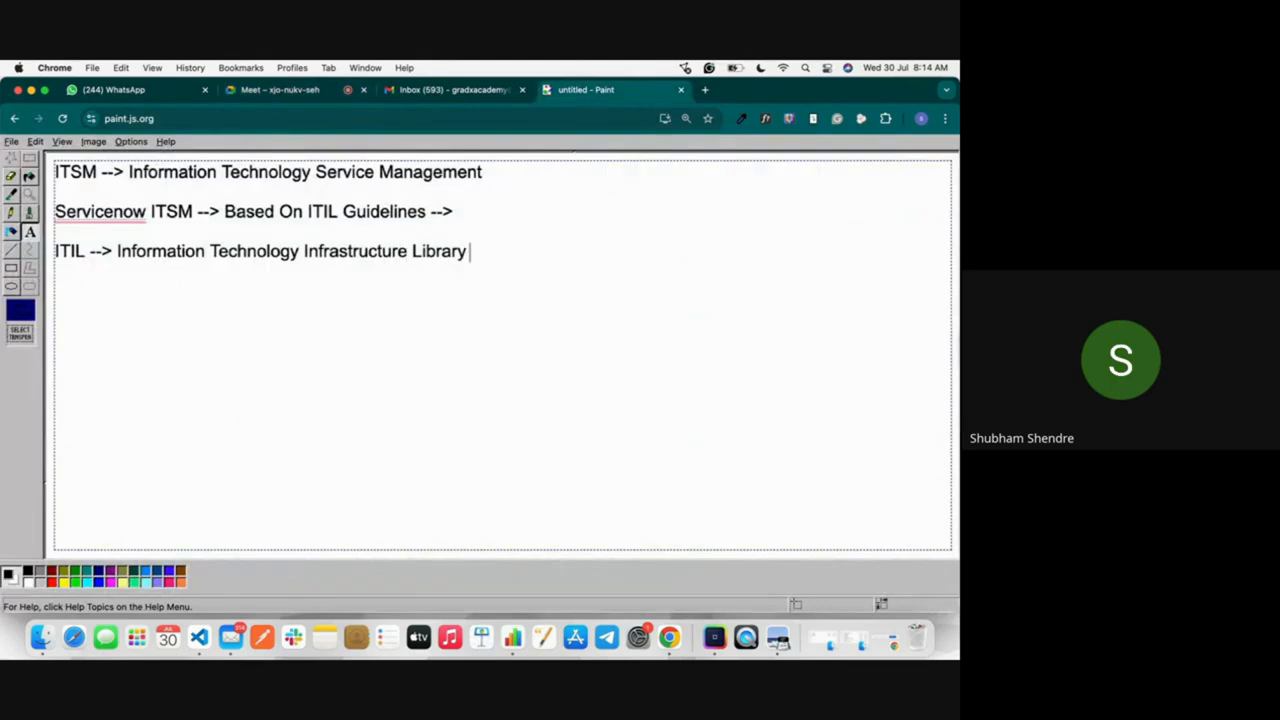
text(-->)
Step: Switch to Google Meet, admit all the waiting participants to the call and return to the Paint canvas
click(337, 96)
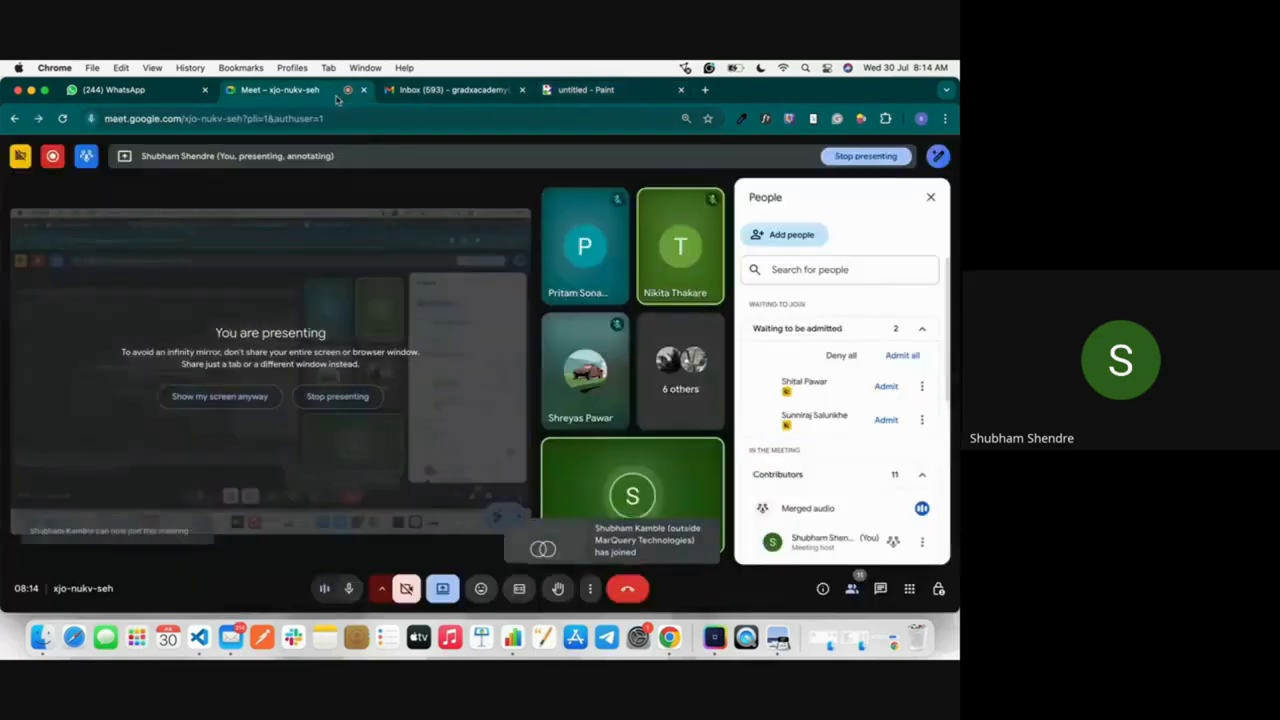
click(902, 355)
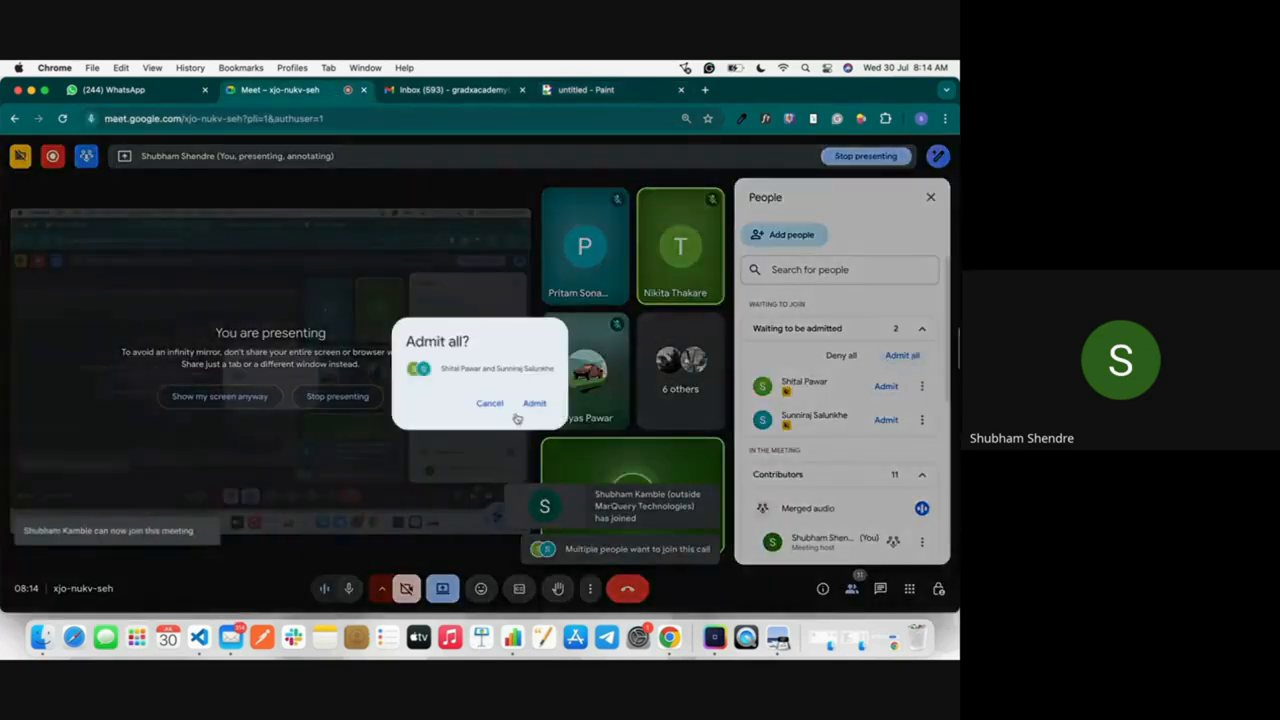
click(534, 403)
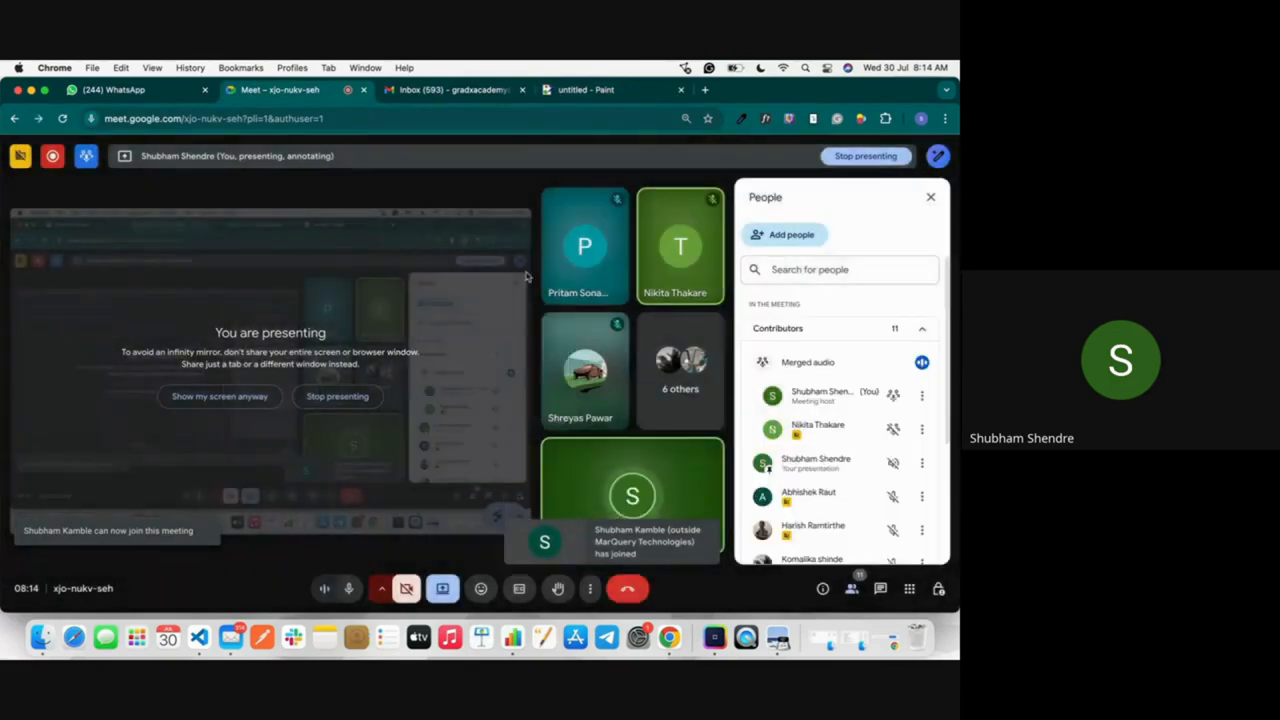
click(587, 89)
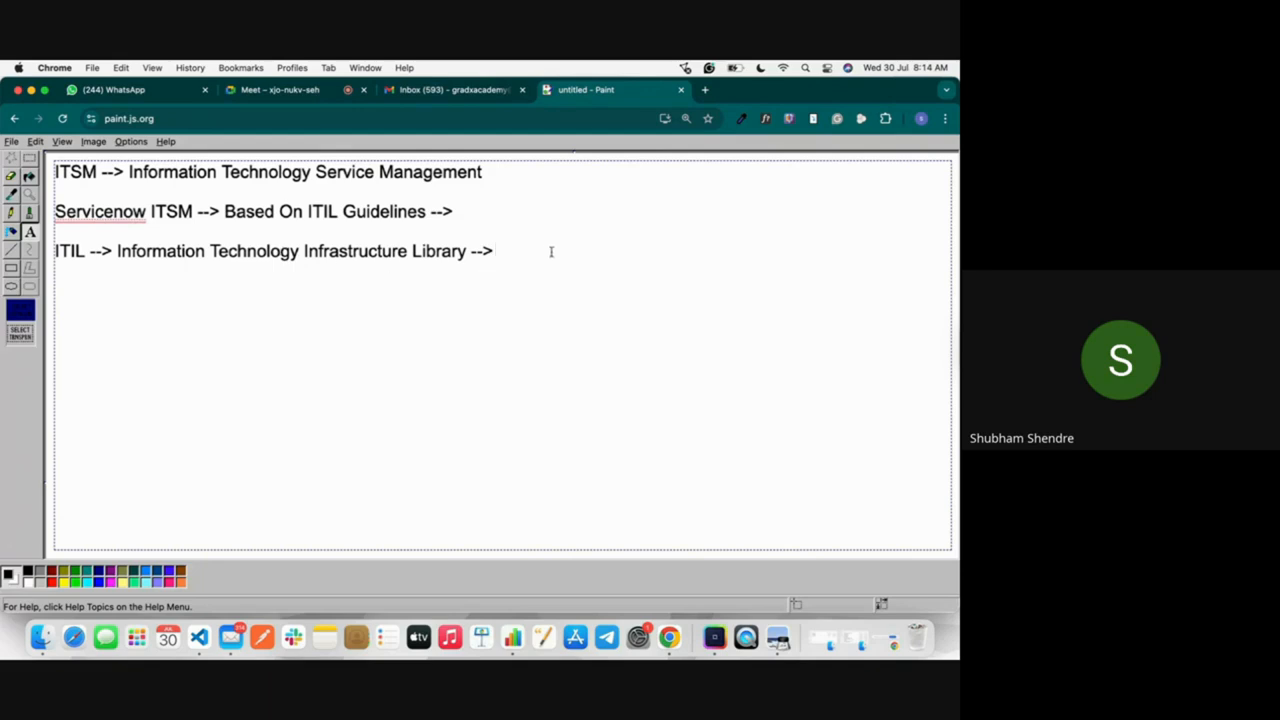
Step: Append "UK Govt. 1980" to the ITIL line and start a new line below it
text(UK Govt. 1980)
key(Return)
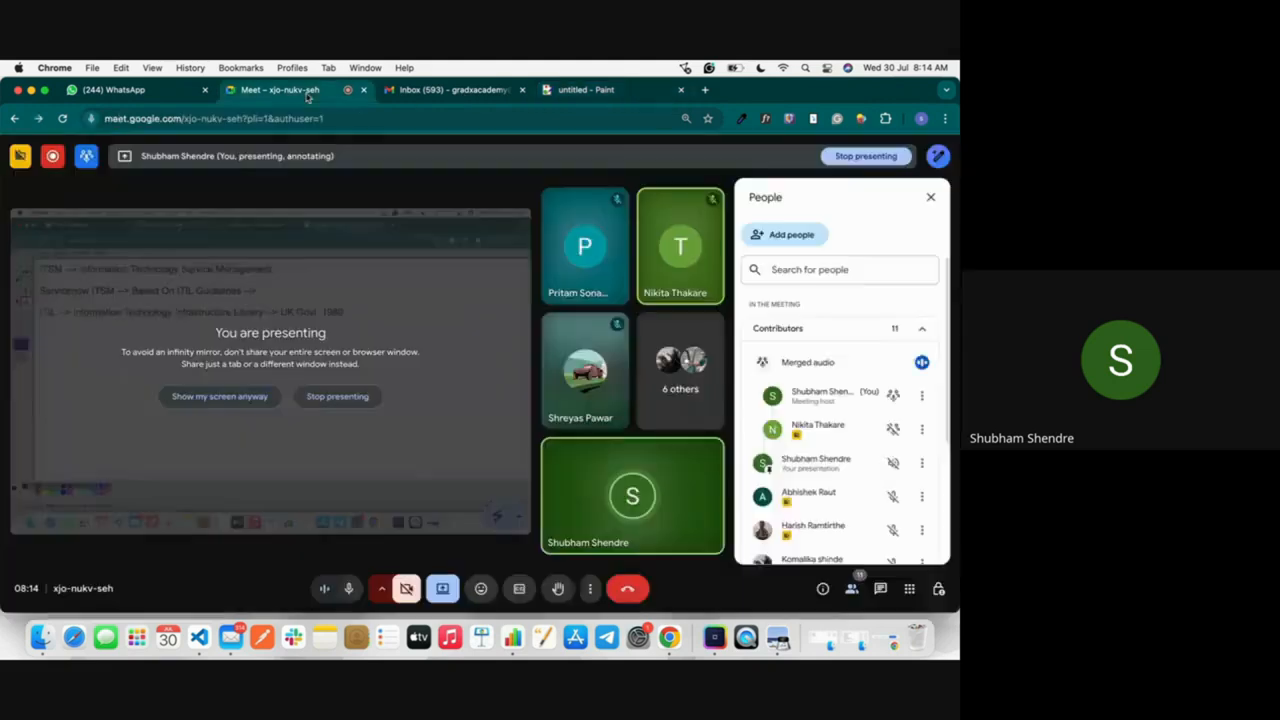
Step: Admit the single waiting participant in Google Meet and return to the Paint canvas
click(305, 92)
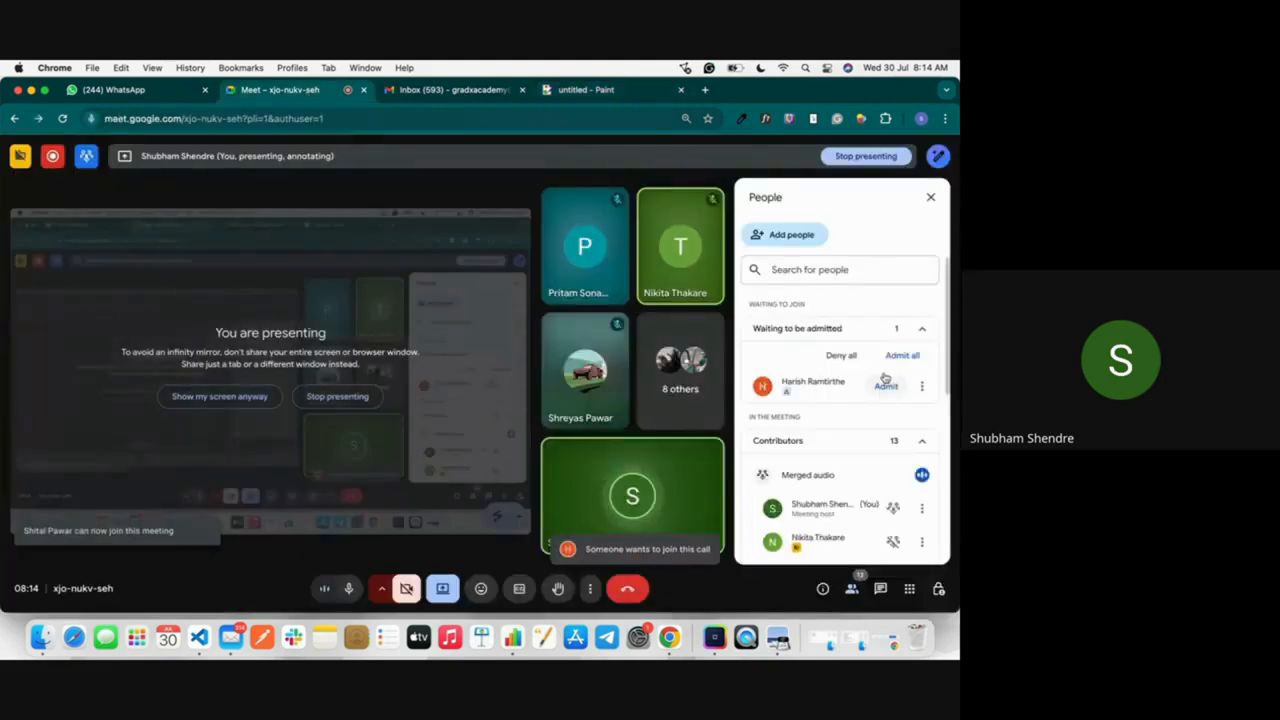
click(886, 385)
click(598, 89)
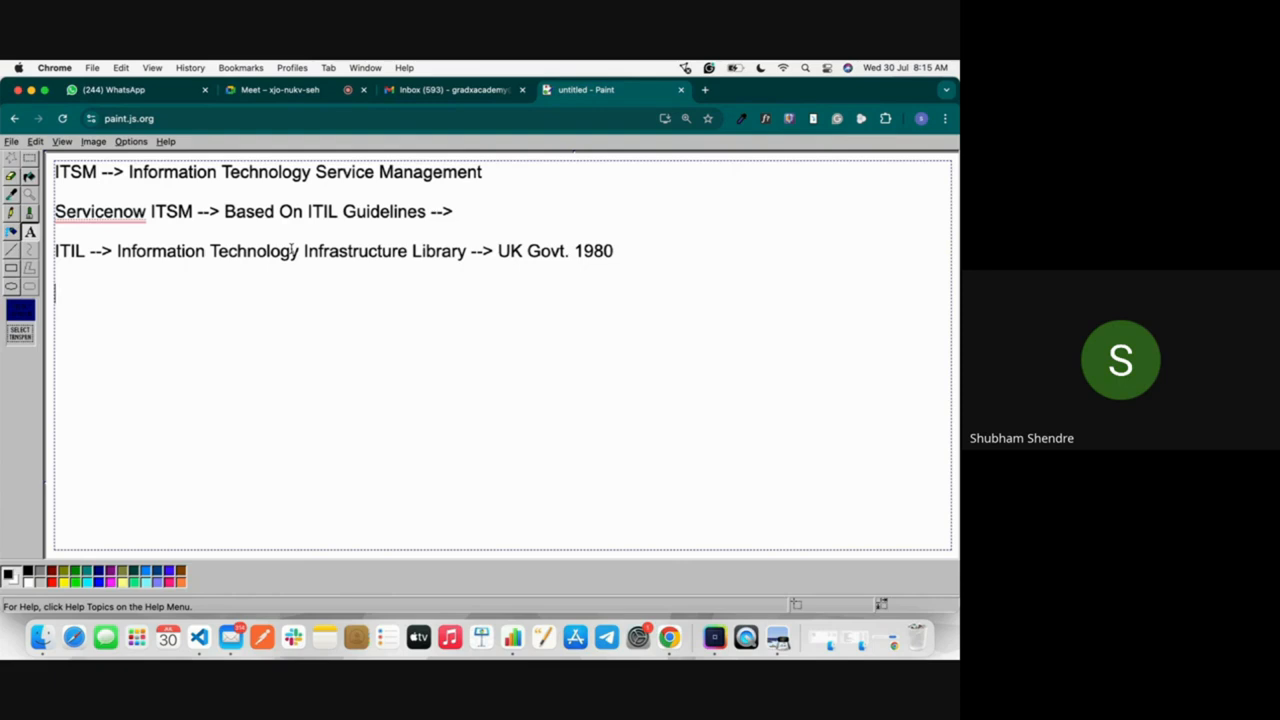
Step: Write "Dmart -->" on the empty fourth line and check the participant list in Google Meet
text(Dmart -->)
click(318, 91)
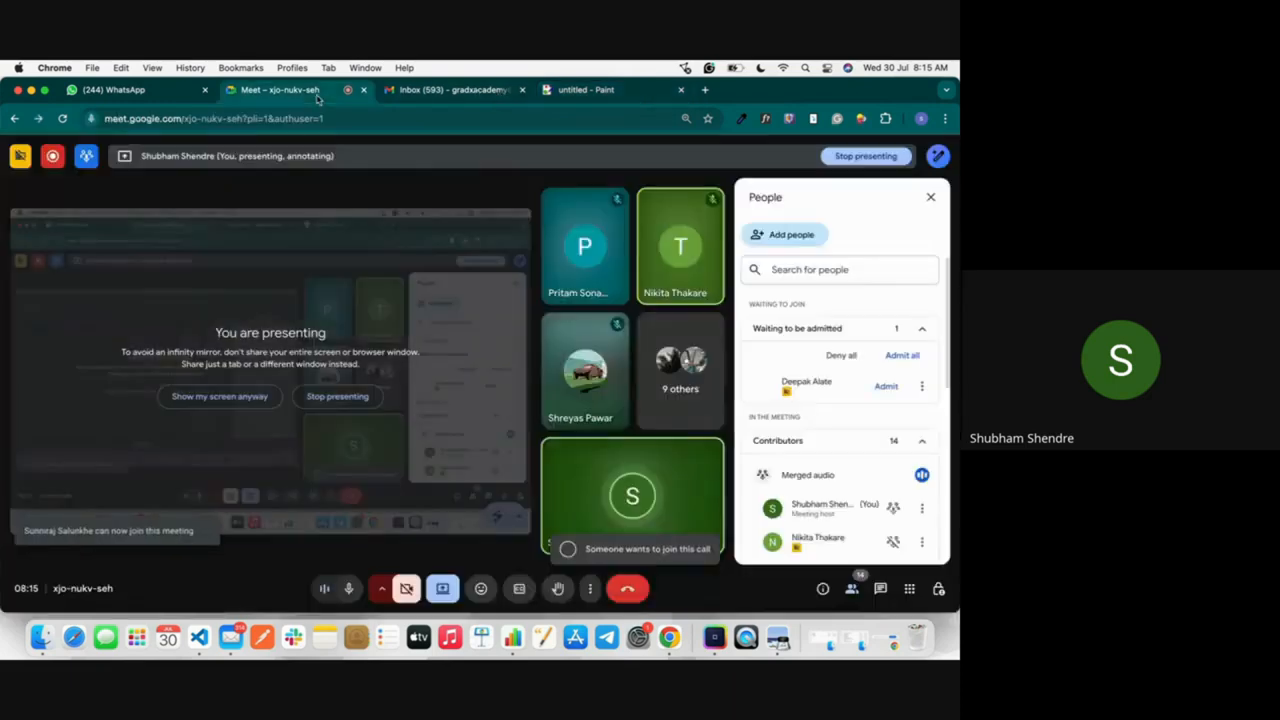
click(590, 89)
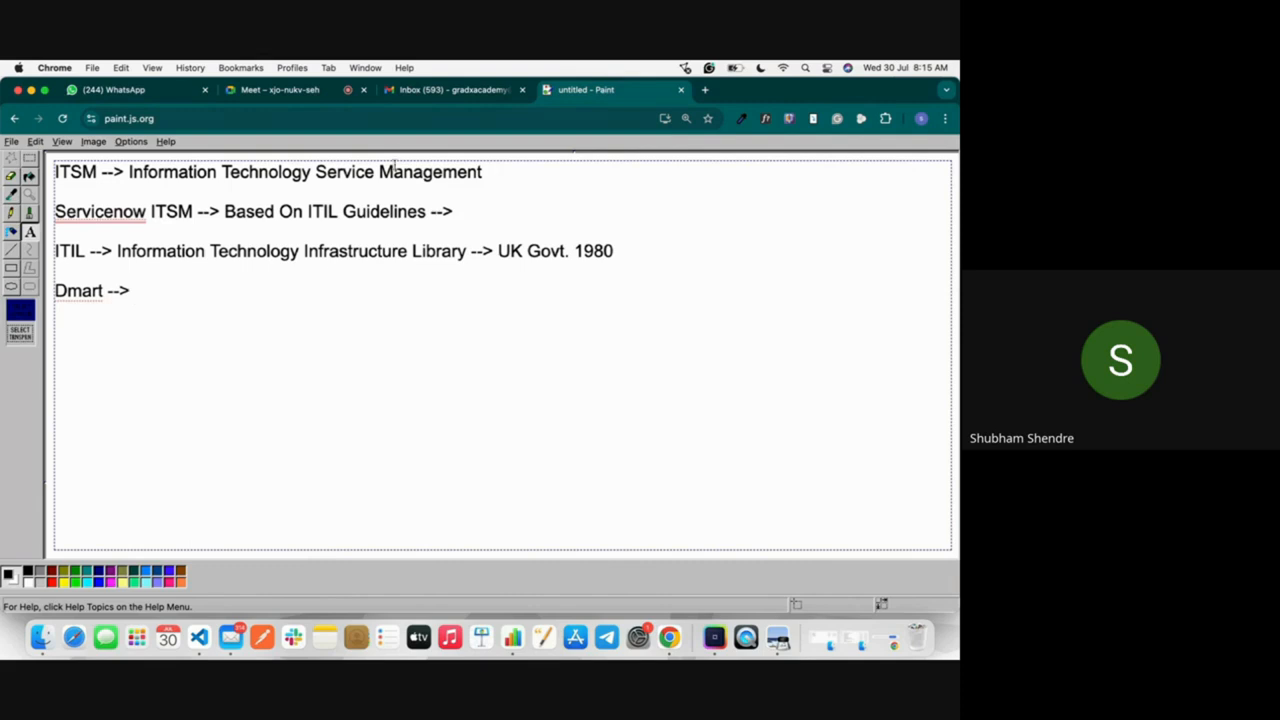
Step: Highlight "Service Management" on the ITSM line and check for waiting participants in Google Meet
drag(315, 171, 483, 170)
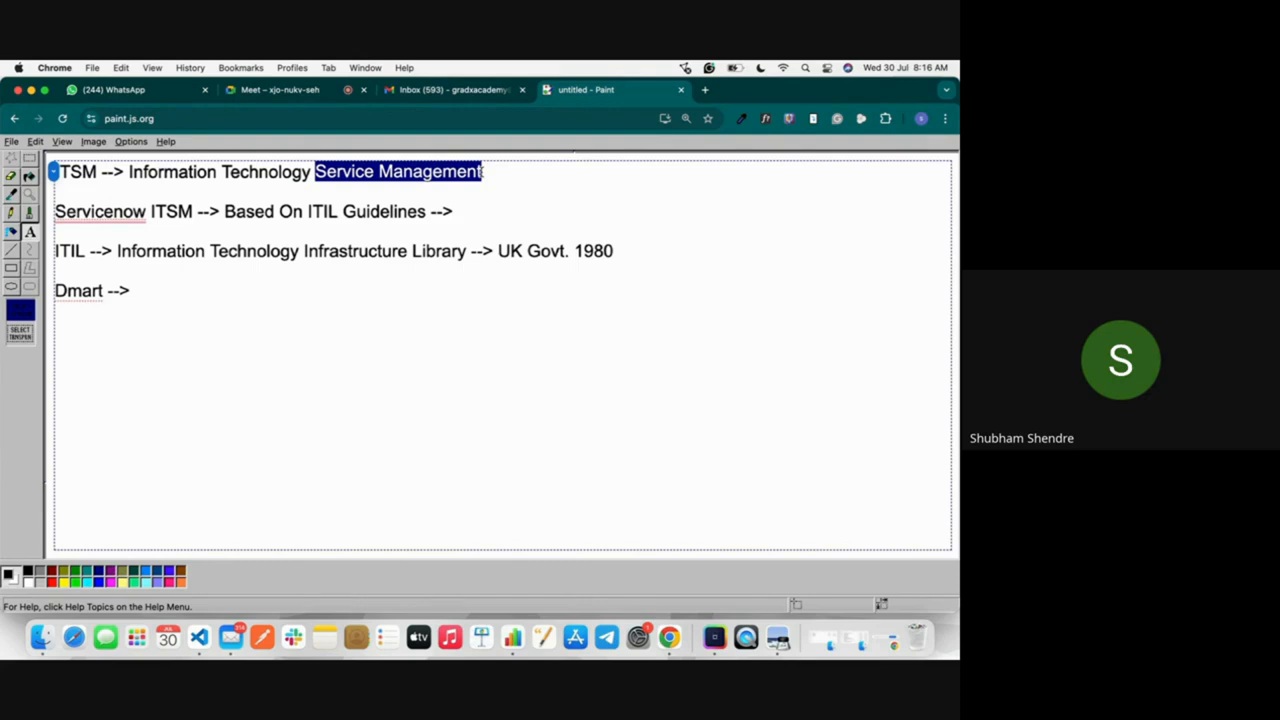
click(292, 92)
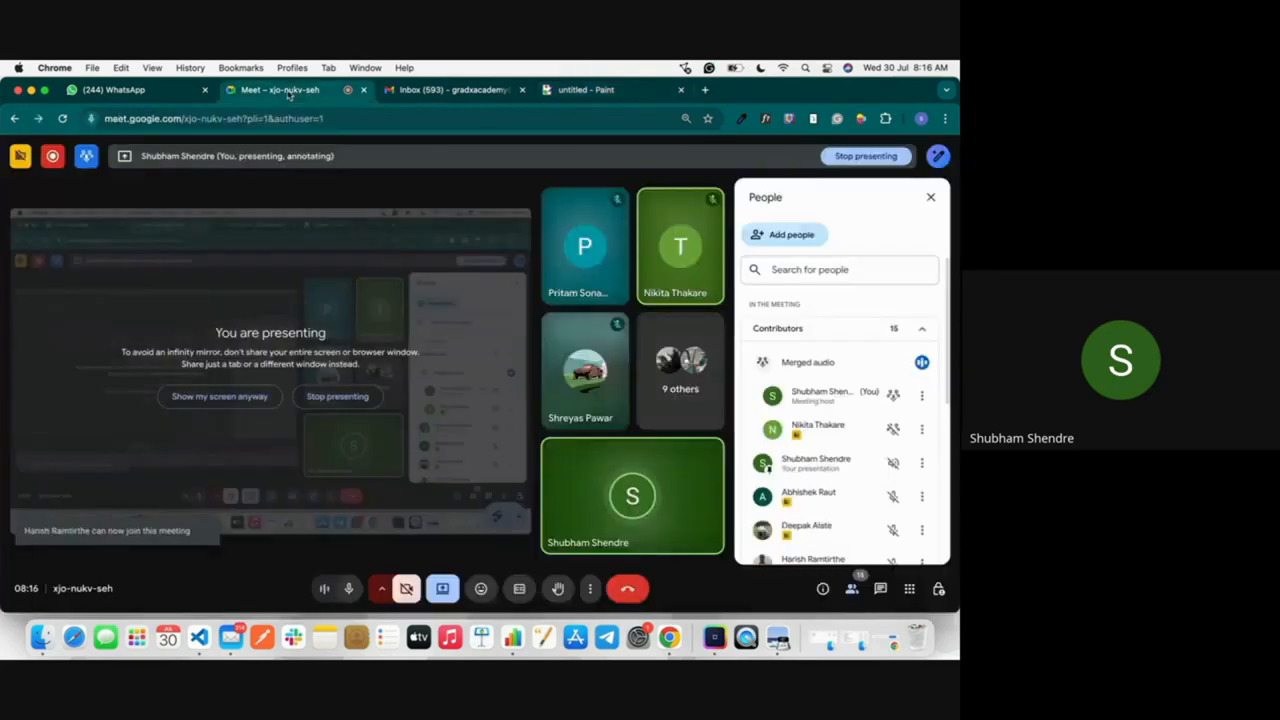
click(601, 93)
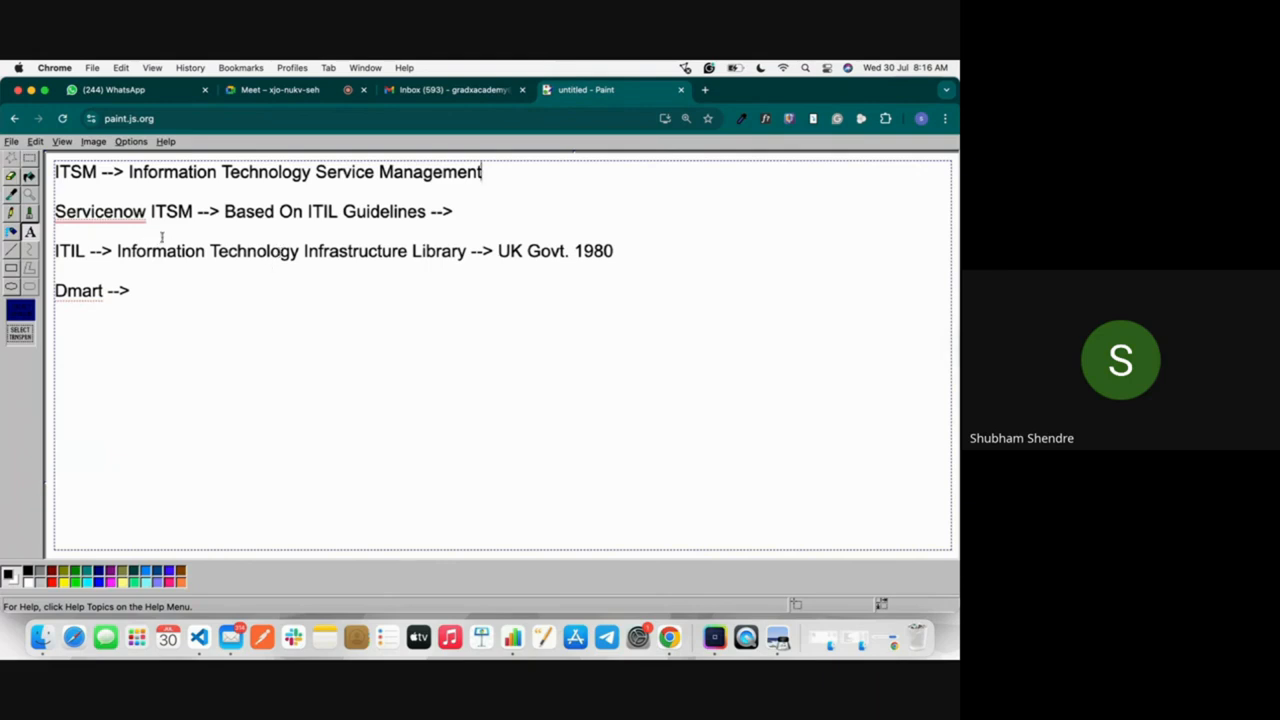
Step: Highlight "Information Technology Infrastructure Library" and "UK Govt. 1980" in turn on the ITIL line
double_click(130, 251)
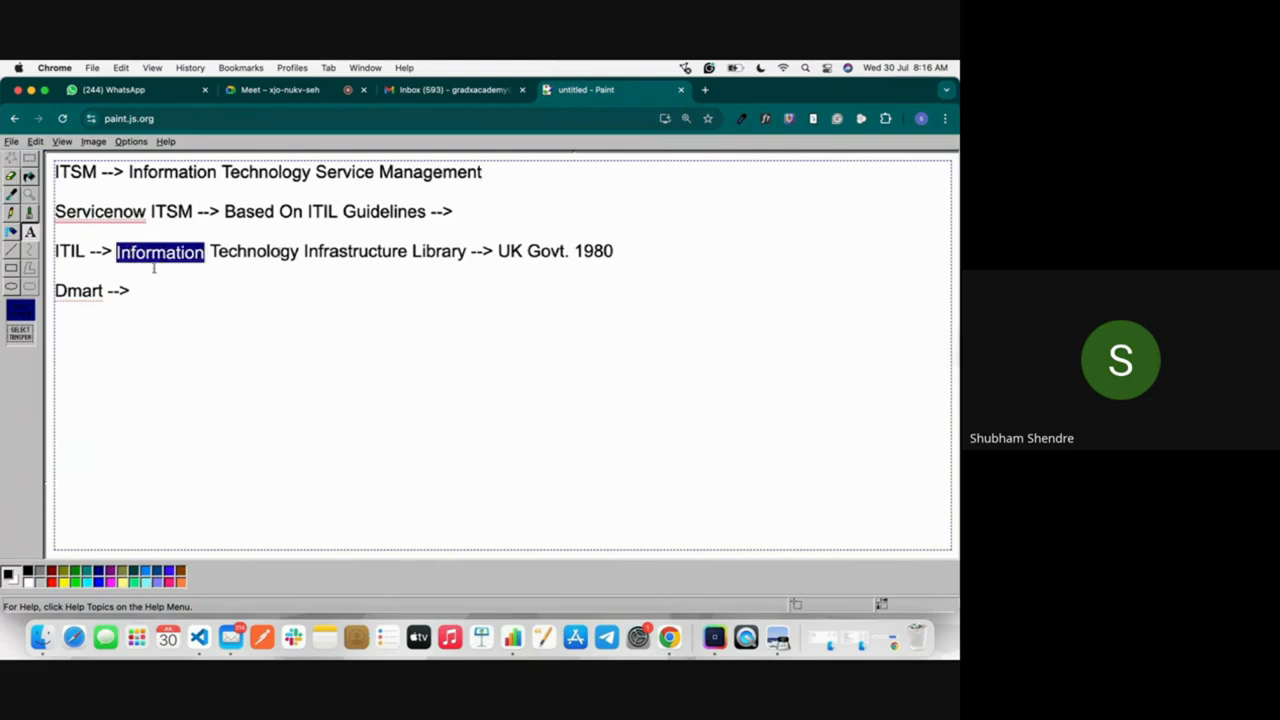
shift+click(463, 252)
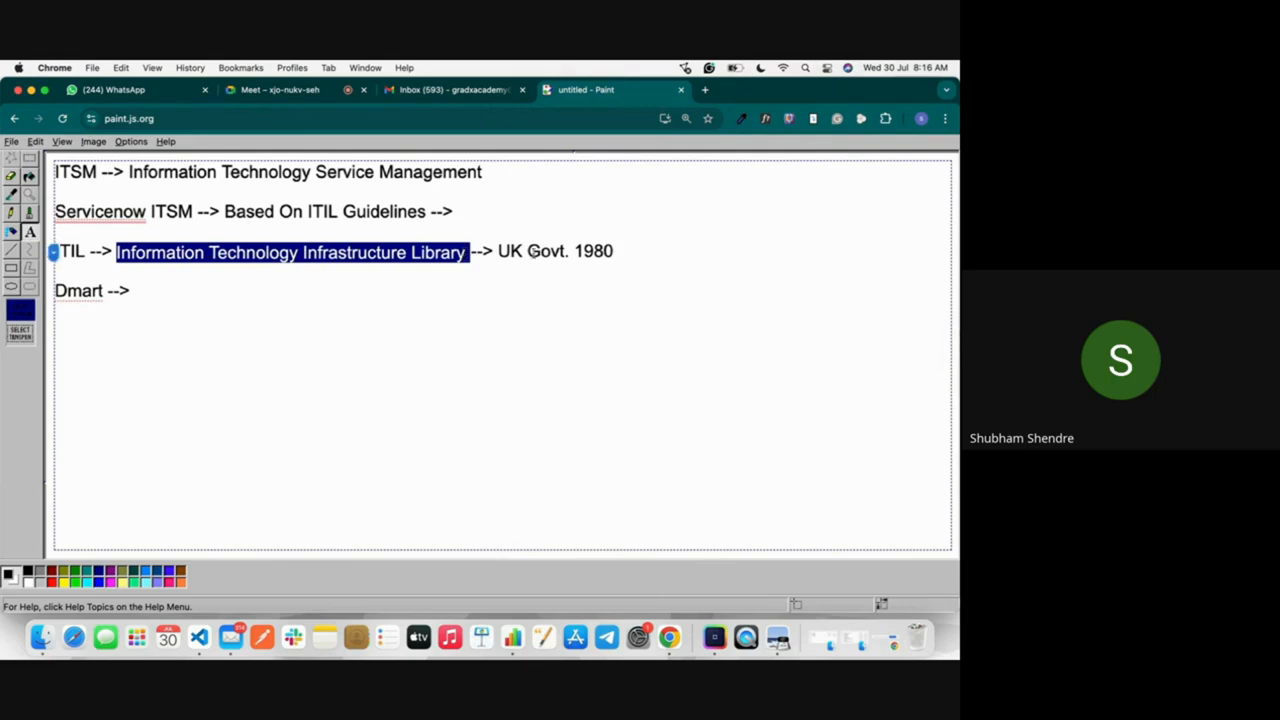
double_click(508, 252)
shift+click(610, 252)
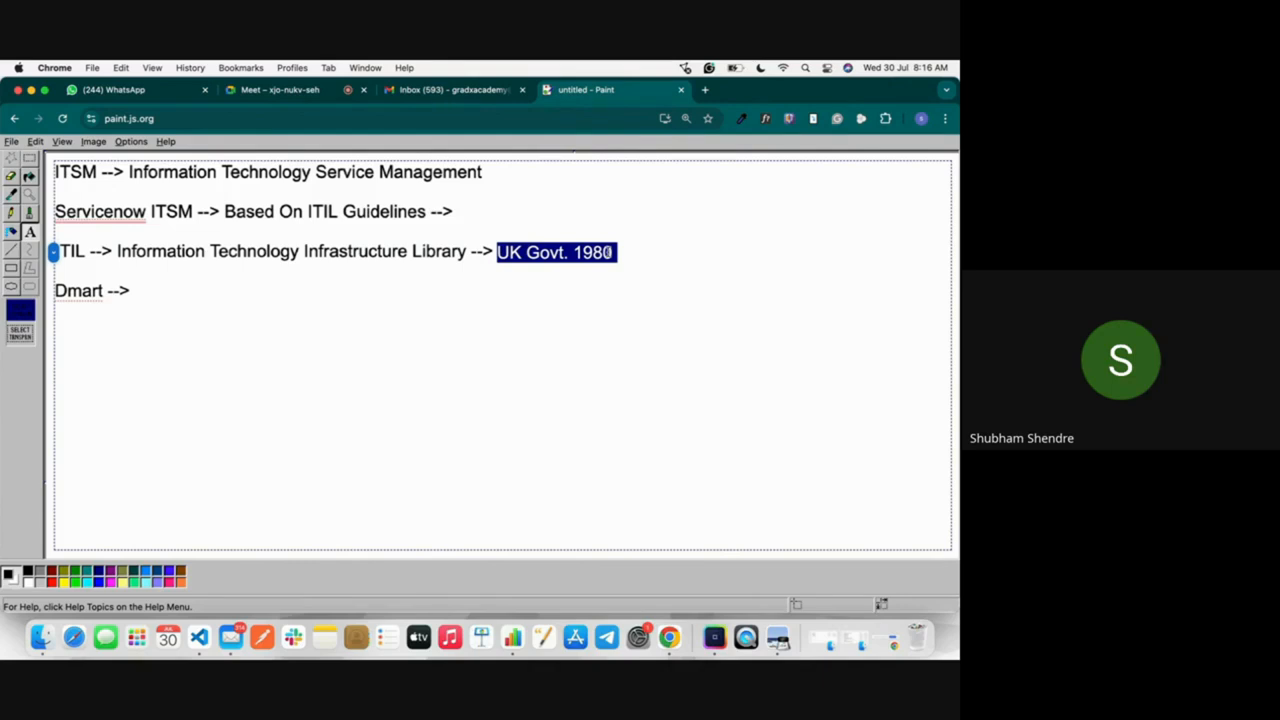
Step: Replace the "Dmart -->" text on the fourth line with "Incident -->"
click(140, 298)
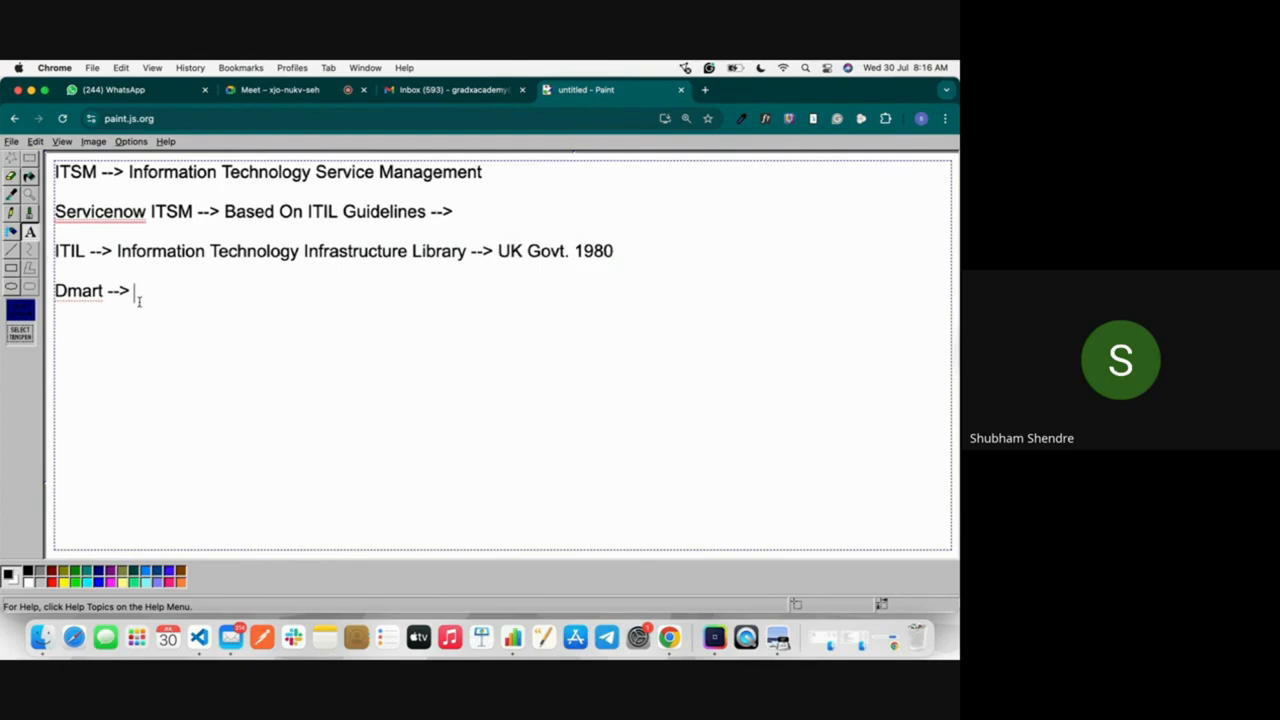
drag(150, 293, 54, 292)
key(BackSpace)
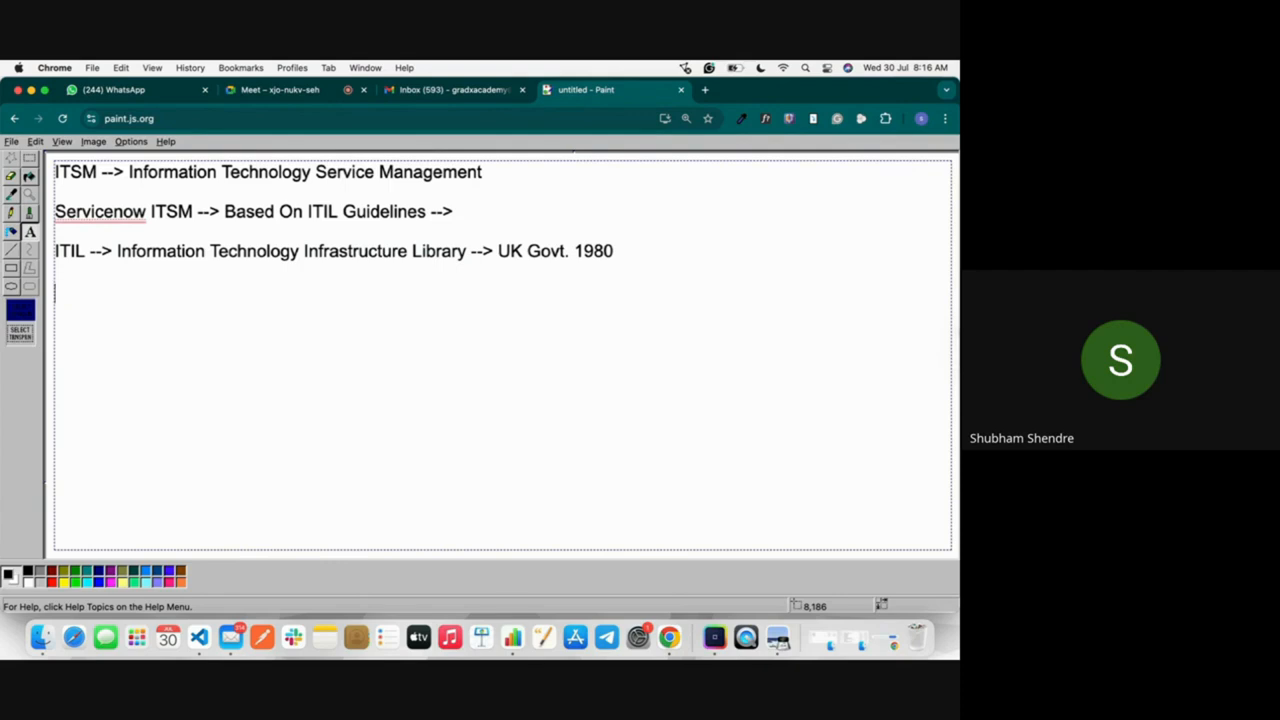
text(Inci)
key(BackSpace)
text(ident)
text(-->)
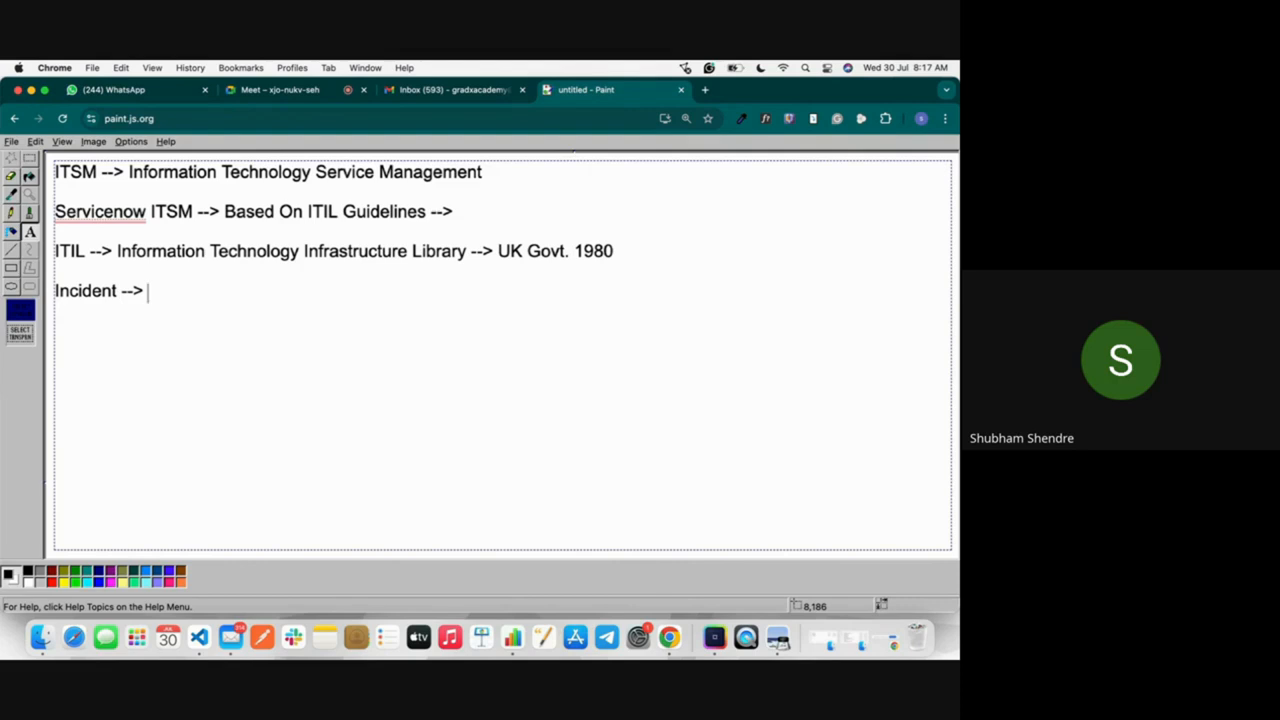
Step: Complete the fourth line by adding "Incident Management" after the arrow
text(Incide)
key(BackSpace)
text(dent Management)
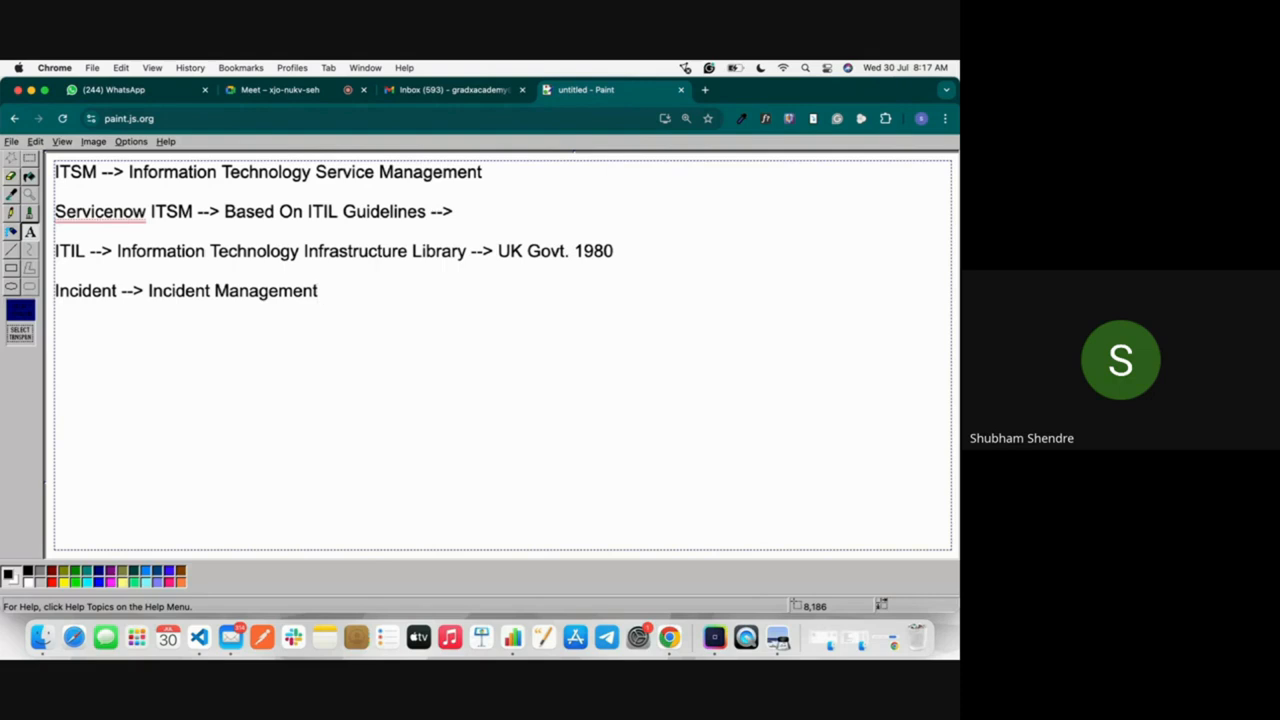
Step: Extend the Incident line with the definition "--> Suddent Brekage of the IT service to any user."
text(--> Suddent Br)
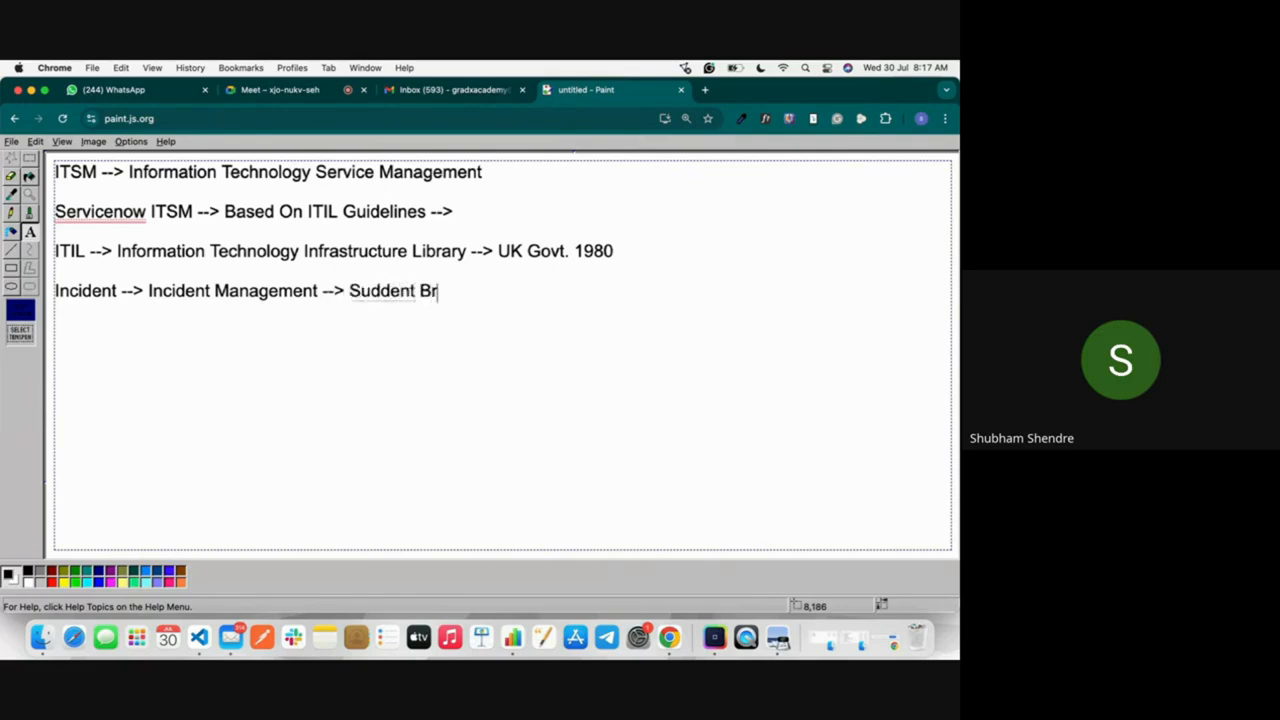
text(ekage of )
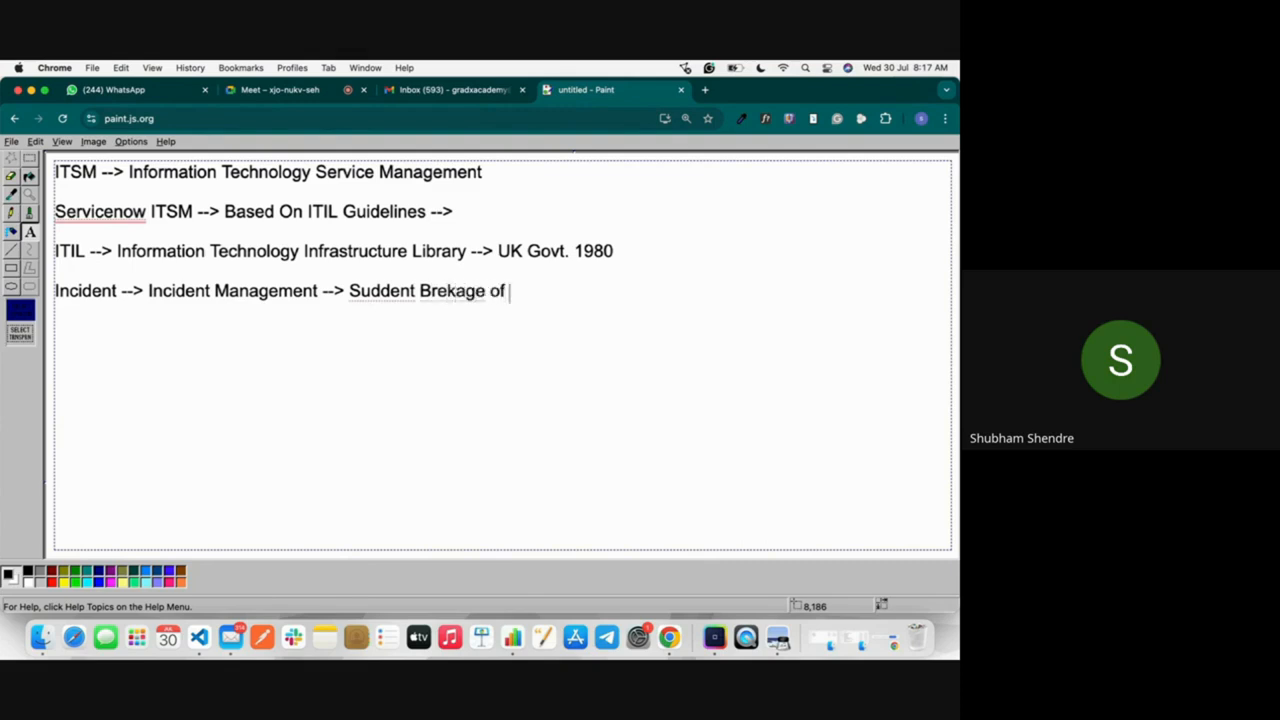
text(the IT service to)
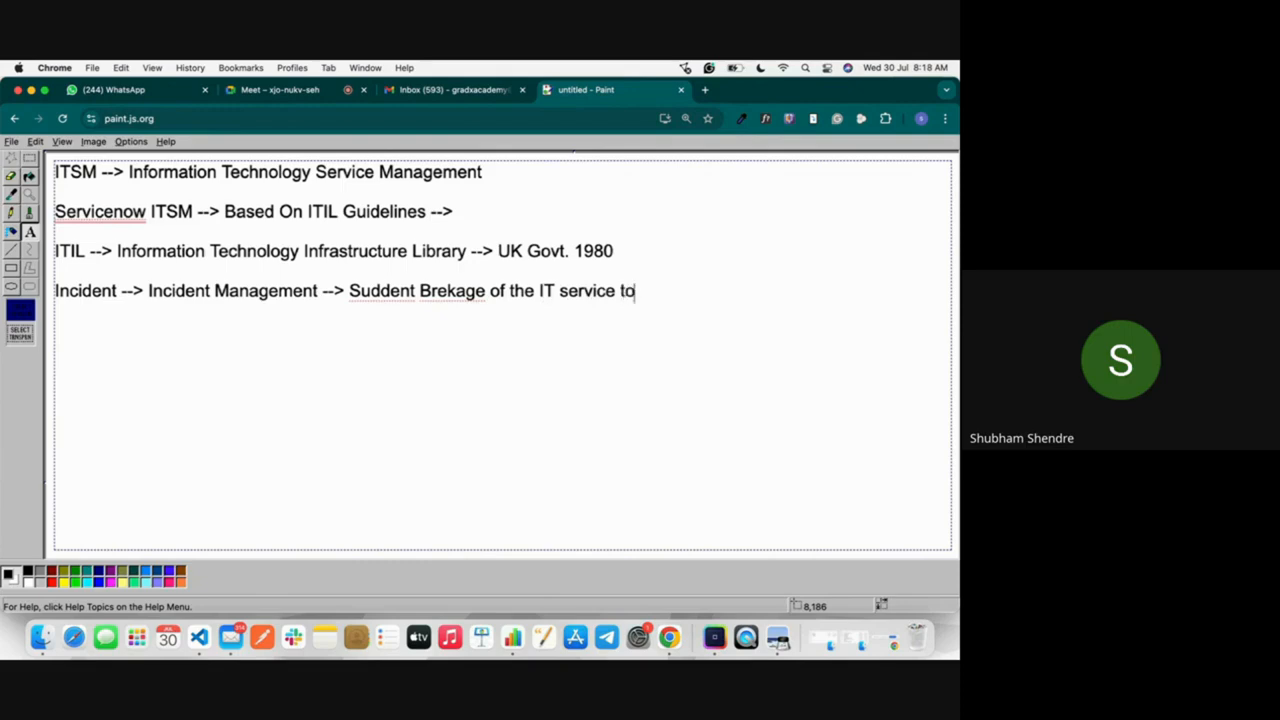
text( any user.)
Step: Admit the participant waiting to join the Google Meet call and return to the Paint notes
click(272, 90)
click(889, 385)
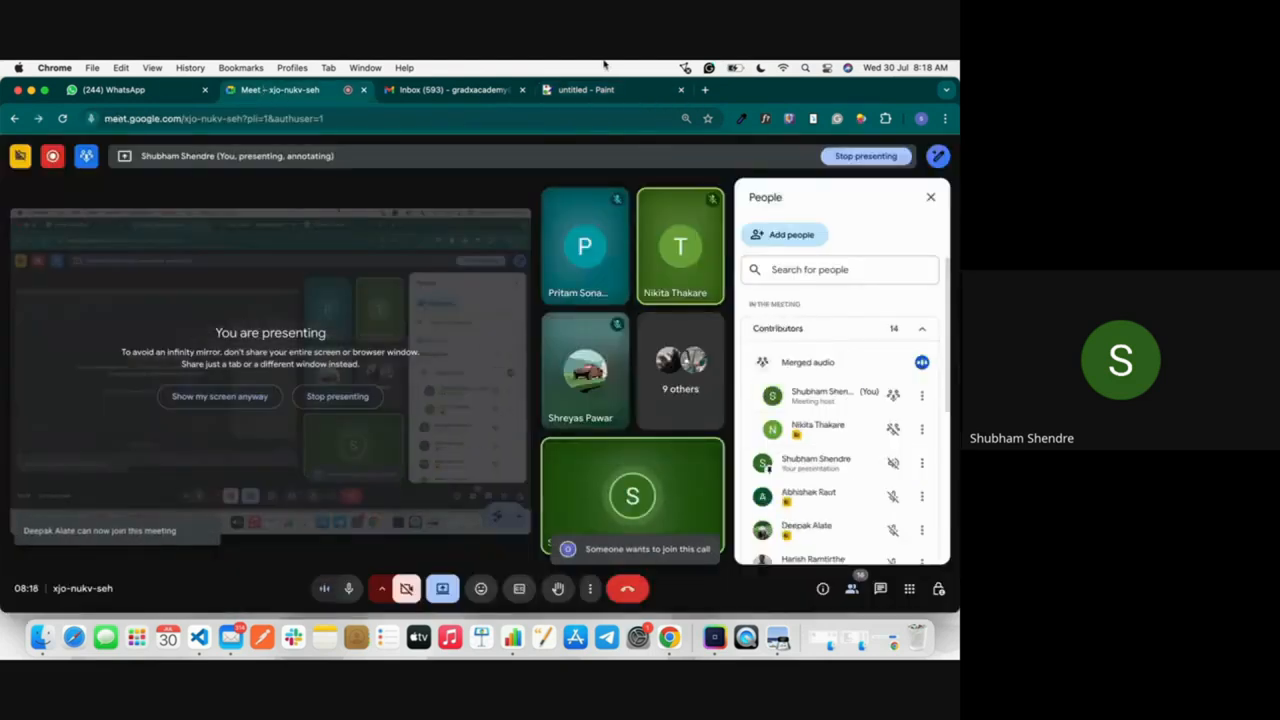
key(super+4)
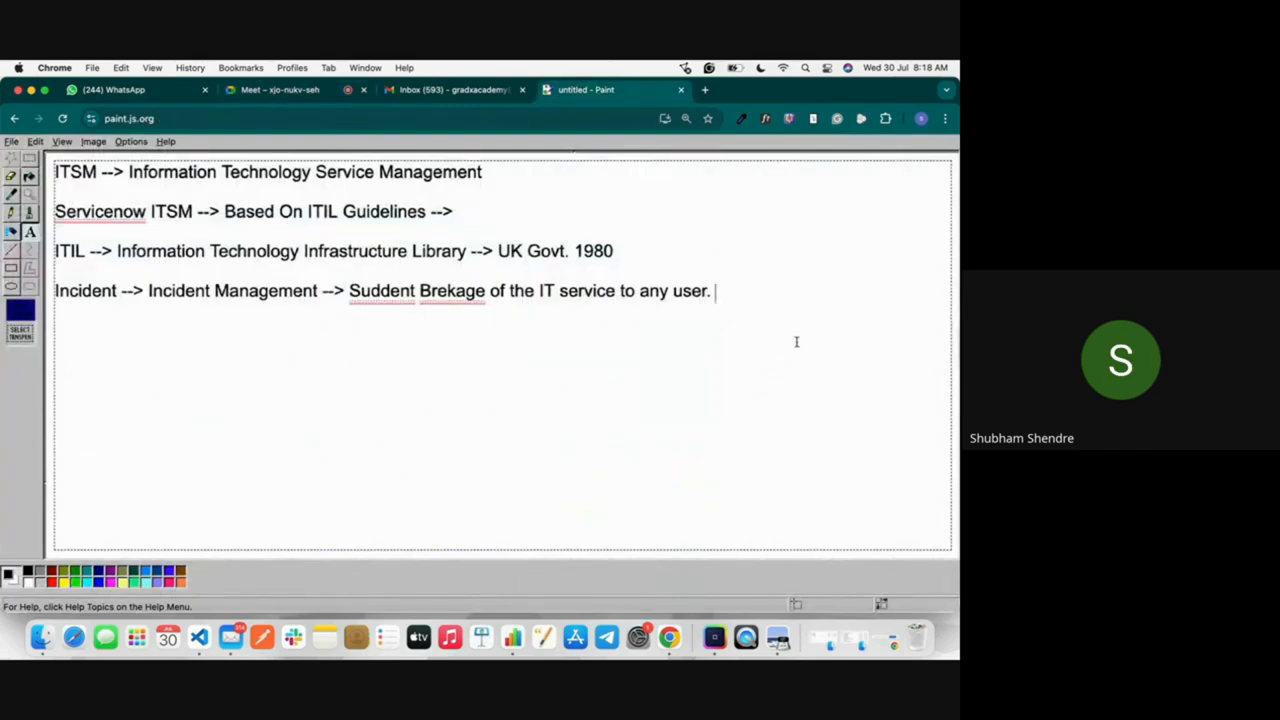
Step: Start a new line below the Incident line reading "Problem -->"
key(Return)
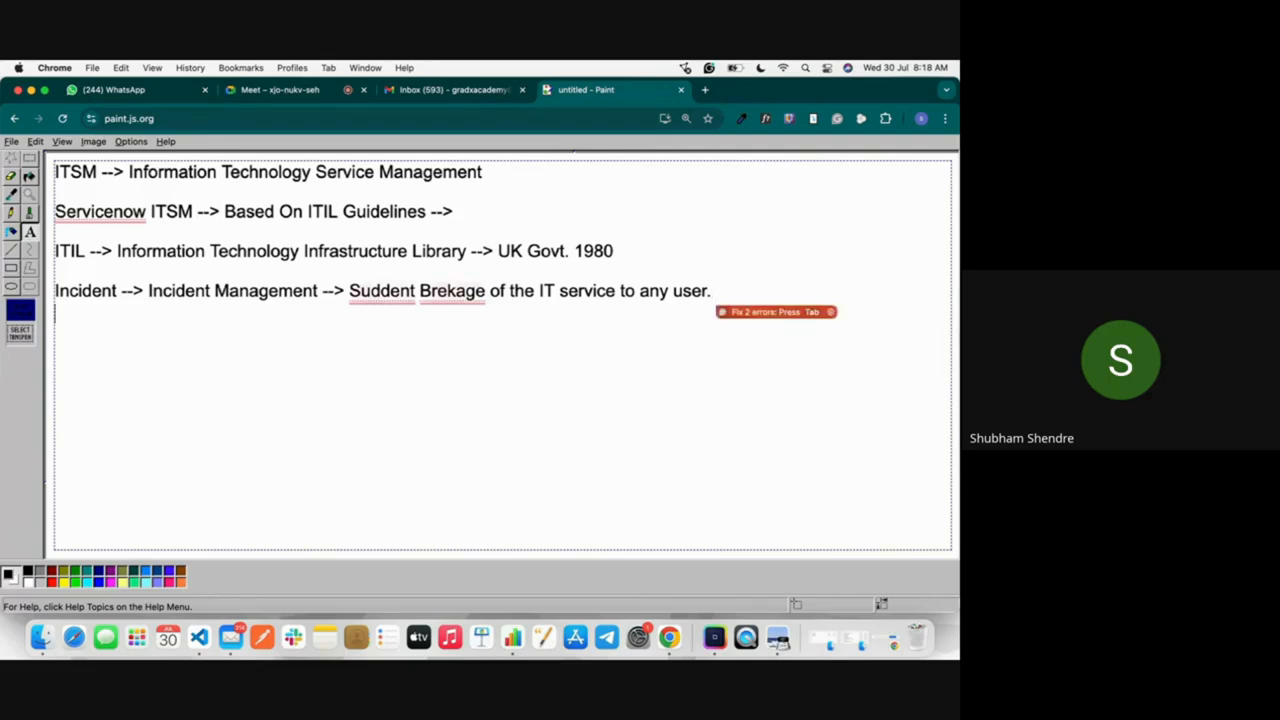
text(Prob)
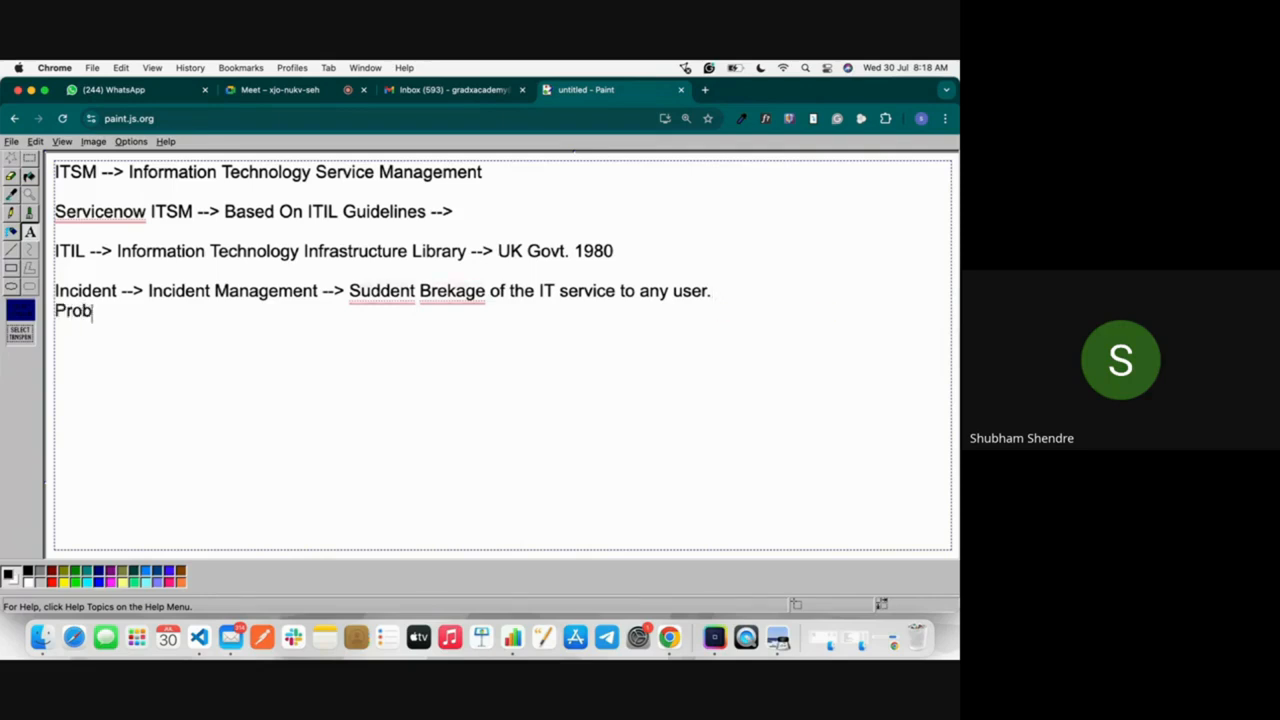
text(lem -->)
Step: Switch to Google Meet, admit the waiting participant, and go back to the Paint notes
click(280, 89)
click(886, 386)
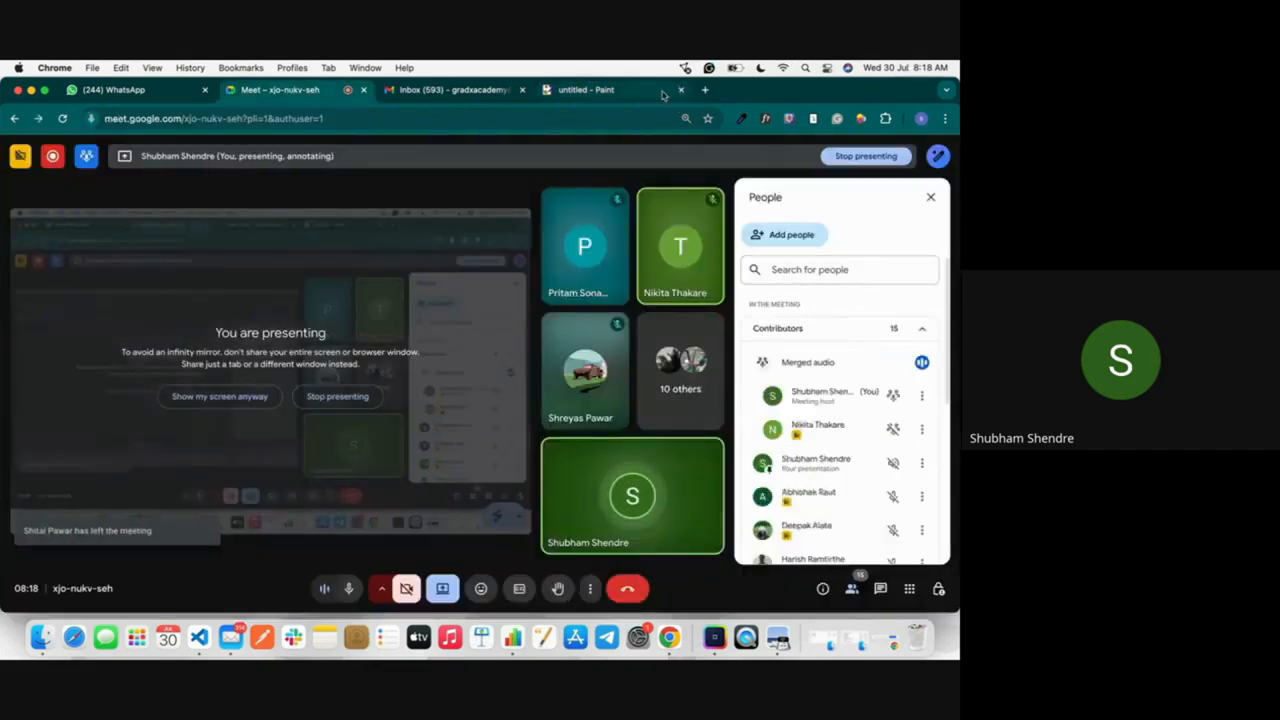
click(600, 92)
Step: Continue the Problem line with "Problem Management -->"
text(Problem --> Pro)
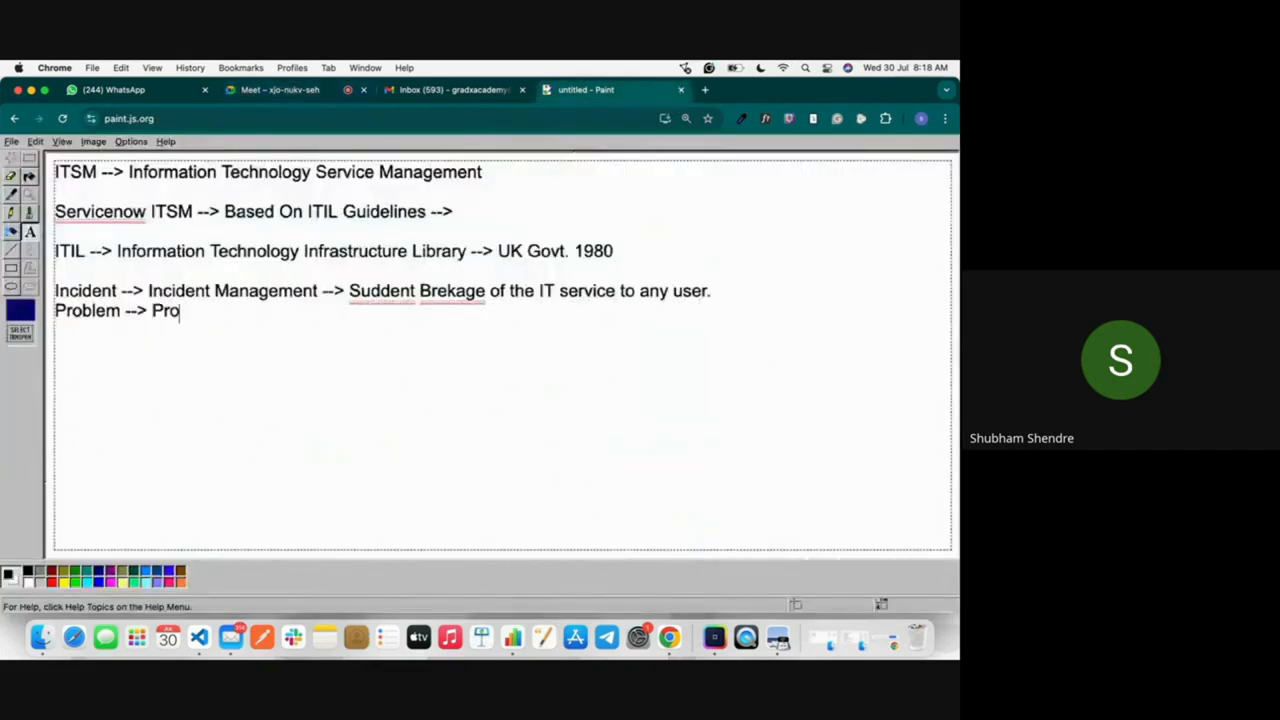
text(em Maba)
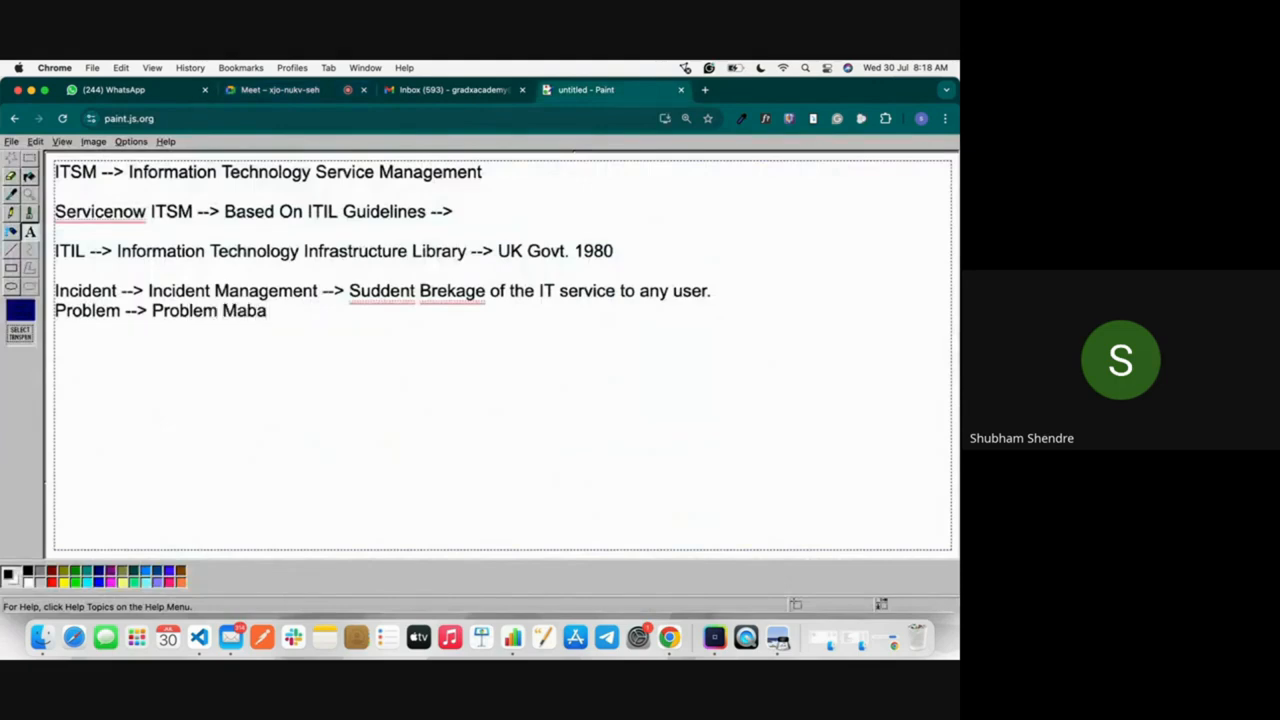
key(BackSpace)
key(BackSpace)
text(nagement -->)
mouse_move(146, 212)
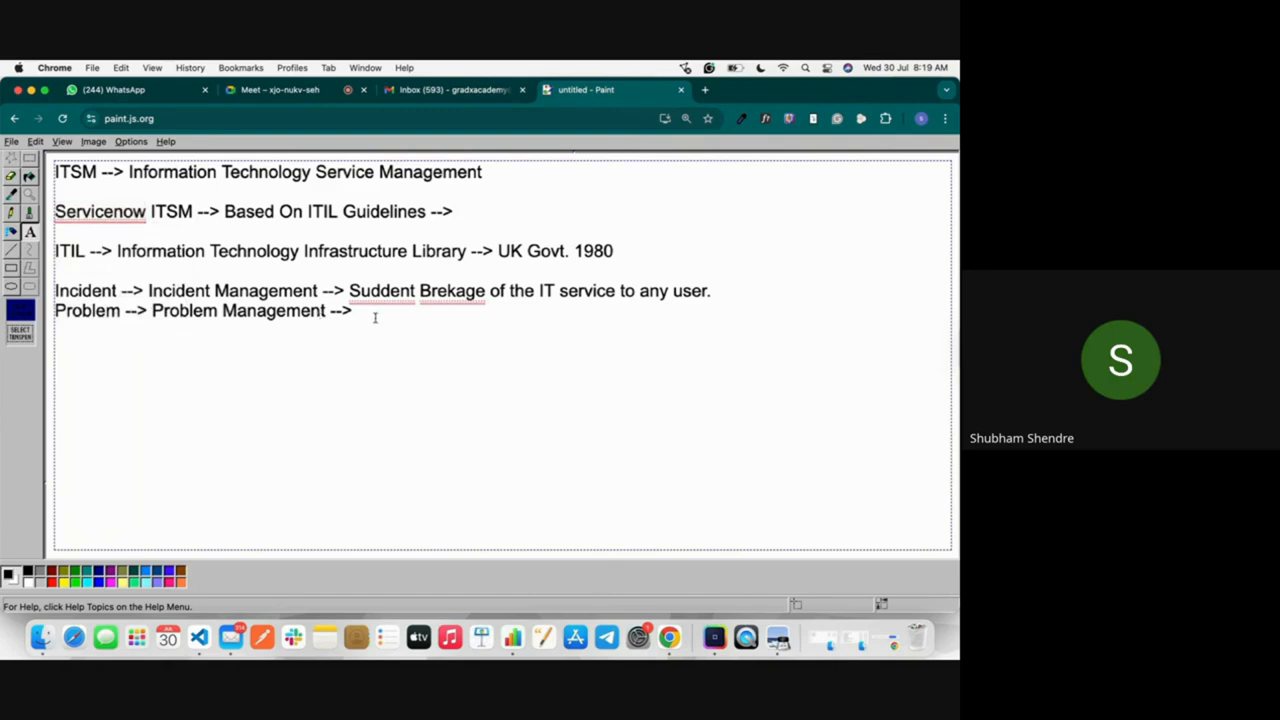
Step: Begin the Problem Management definition with "Recurring incident" after the second arrow
text(Recurring incidentcure)
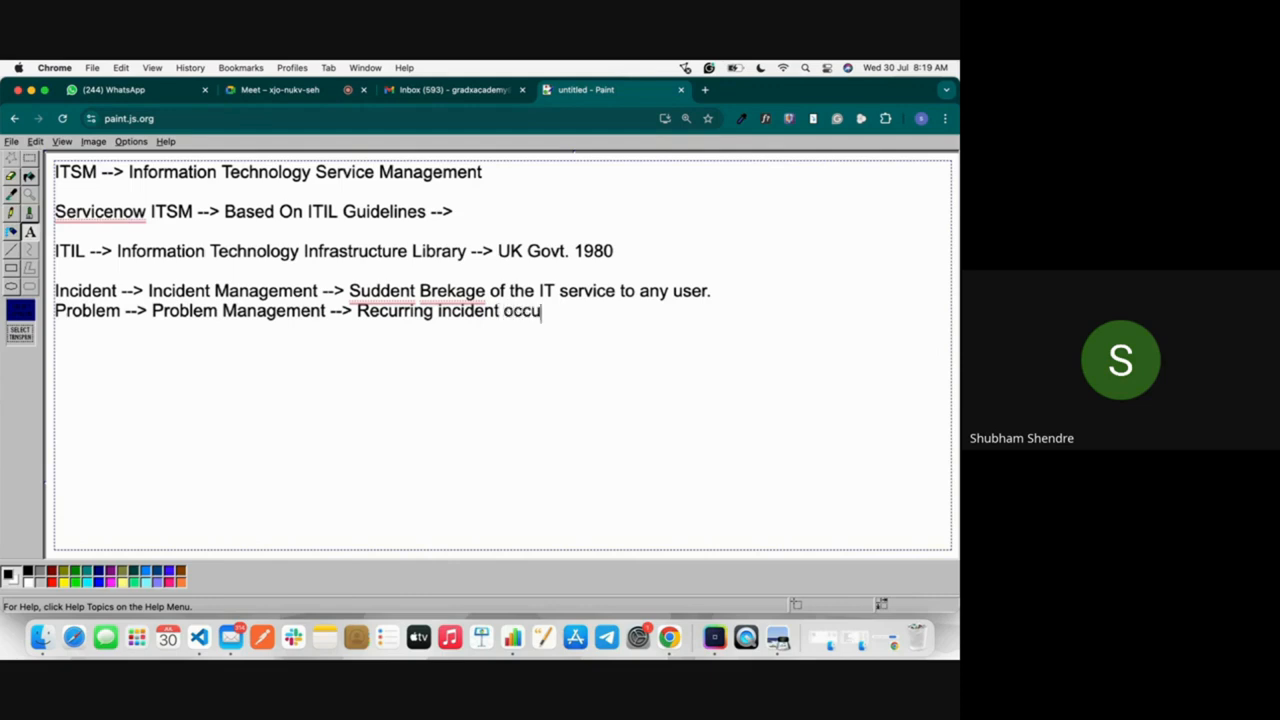
Step: Continue the Problem Management definition with "occured to multiple users or single user is called as"
key(BackSpace)
key(BackSpace)
key(BackSpace)
text(ured to mul)
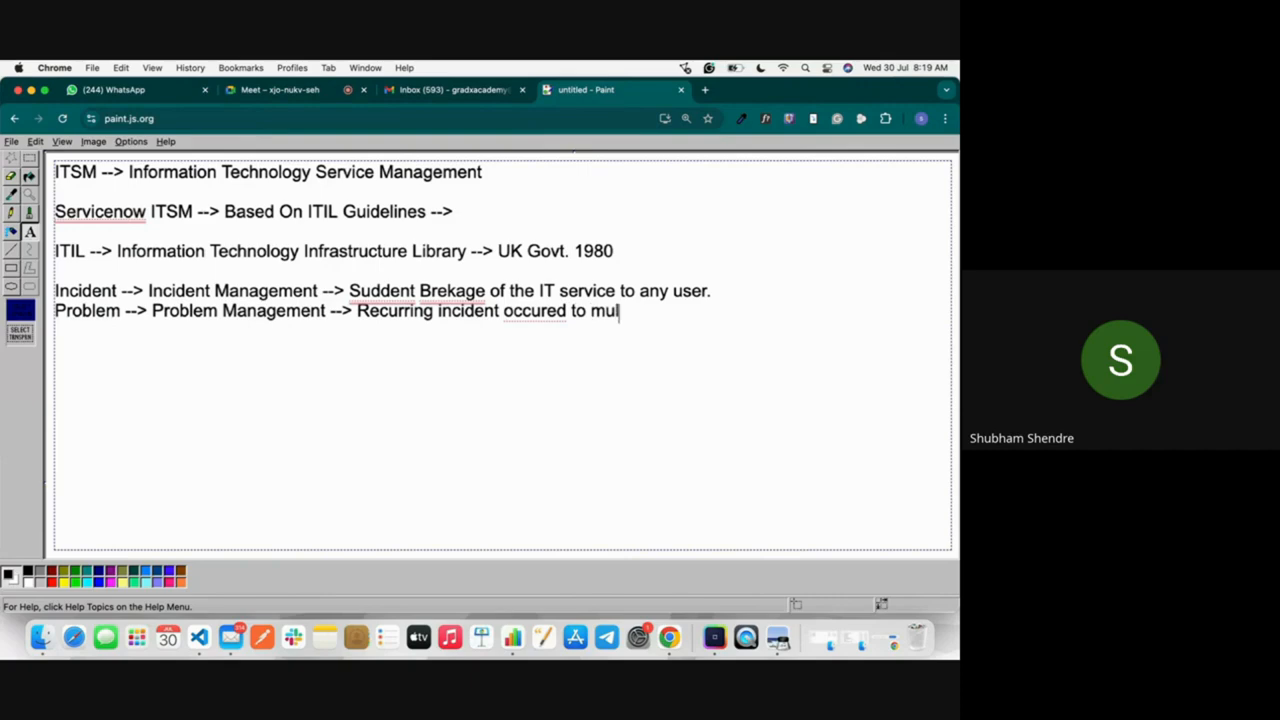
text(tiple users or s)
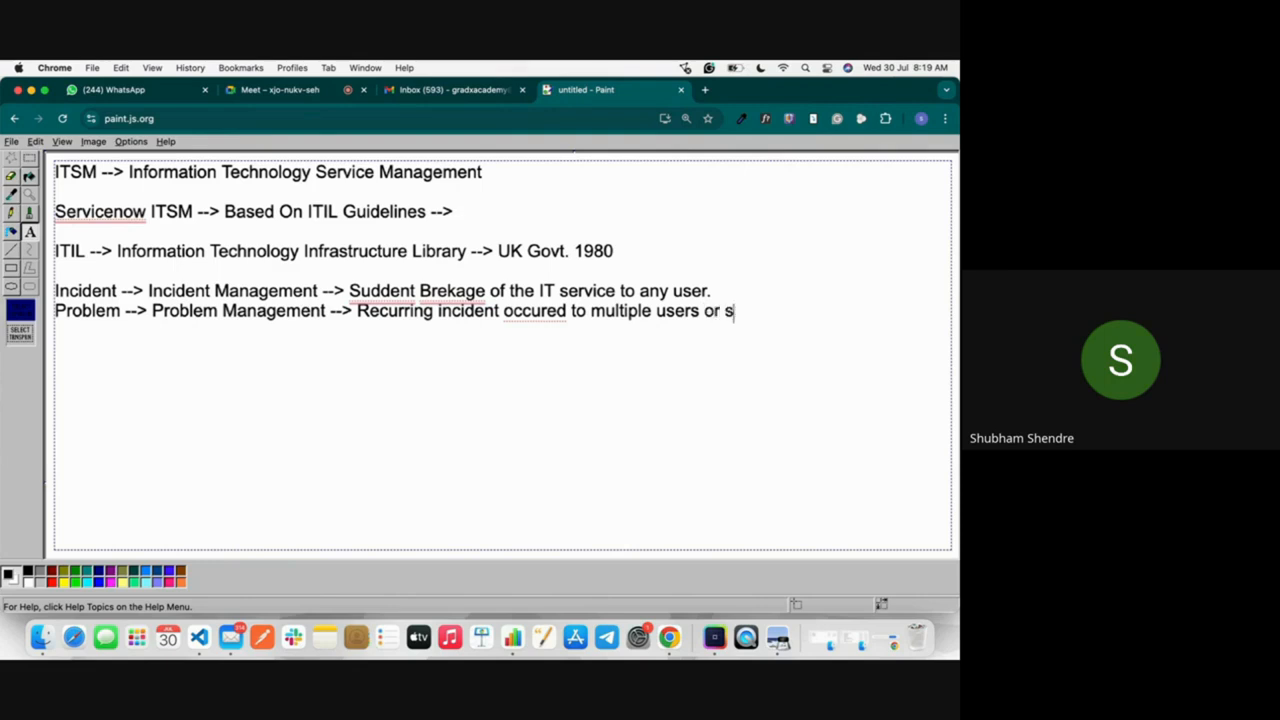
text(ingle user )
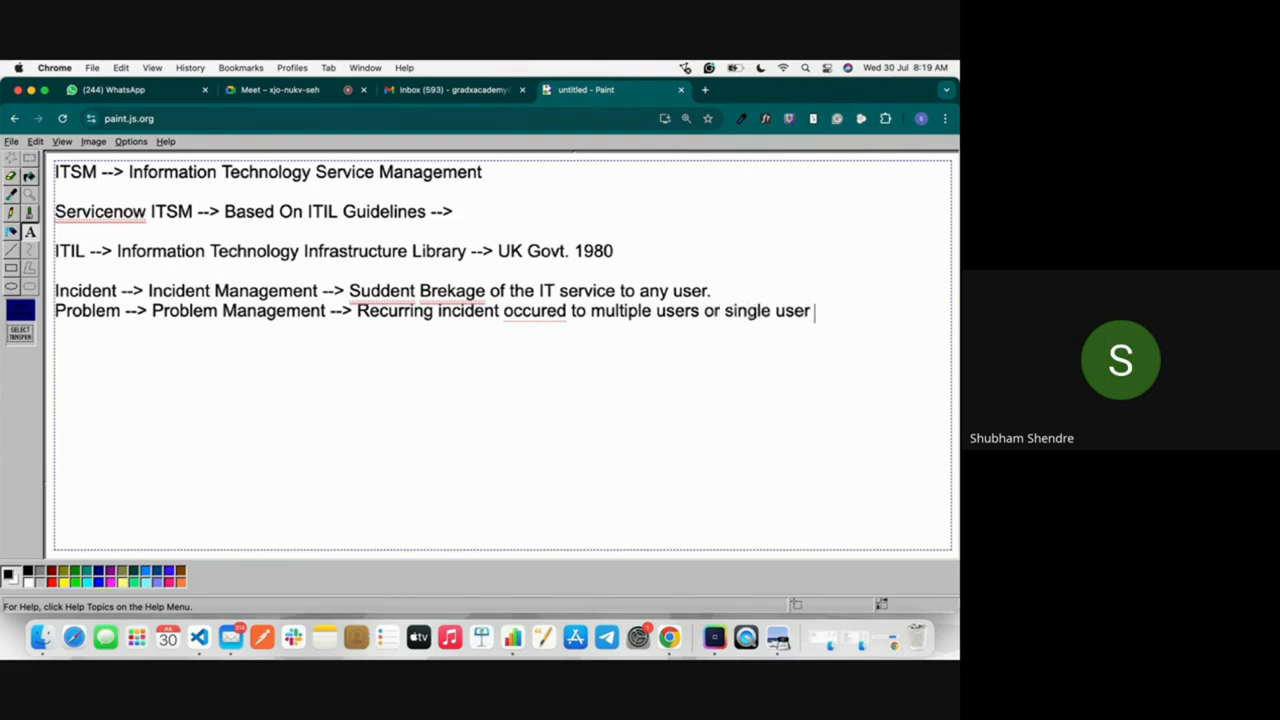
text(is called as)
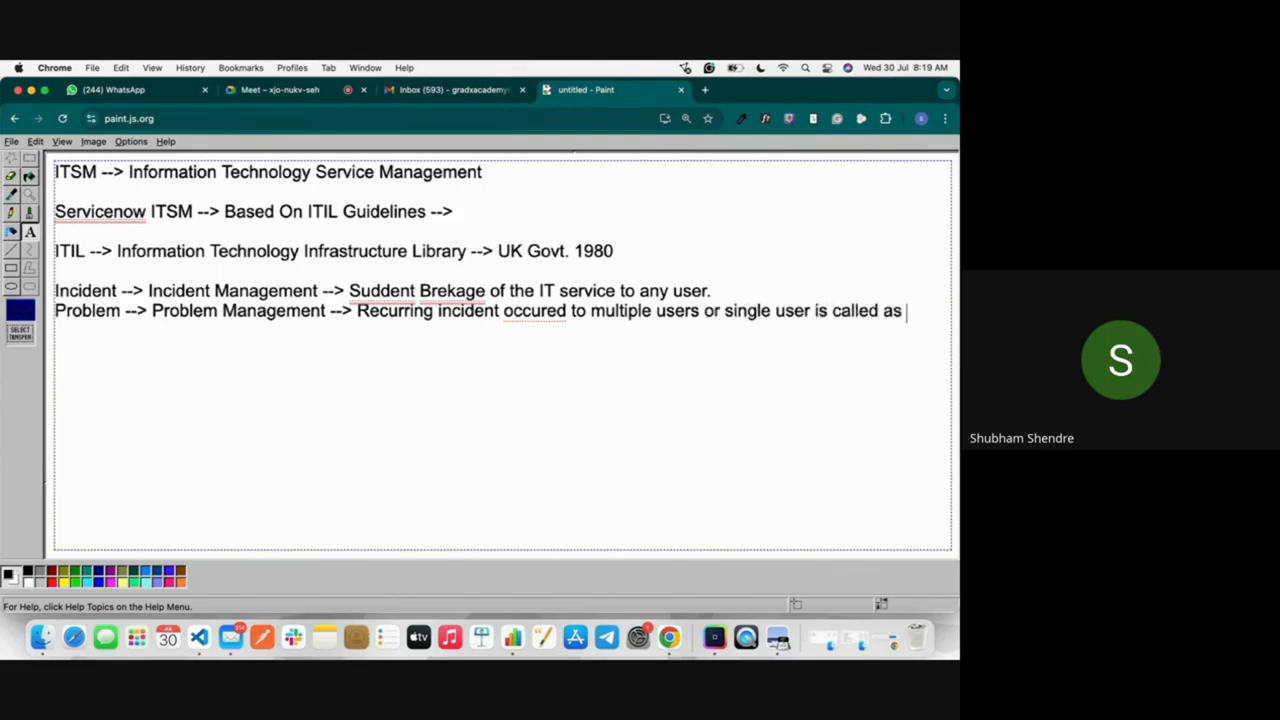
Step: Remove "is called as" from the end of the Problem line
key(BackSpace)
key(BackSpace)
key(BackSpace)
key(BackSpace)
key(BackSpace)
key(BackSpace)
key(BackSpace)
key(BackSpace)
key(BackSpace)
key(BackSpace)
key(BackSpace)
key(BackSpace)
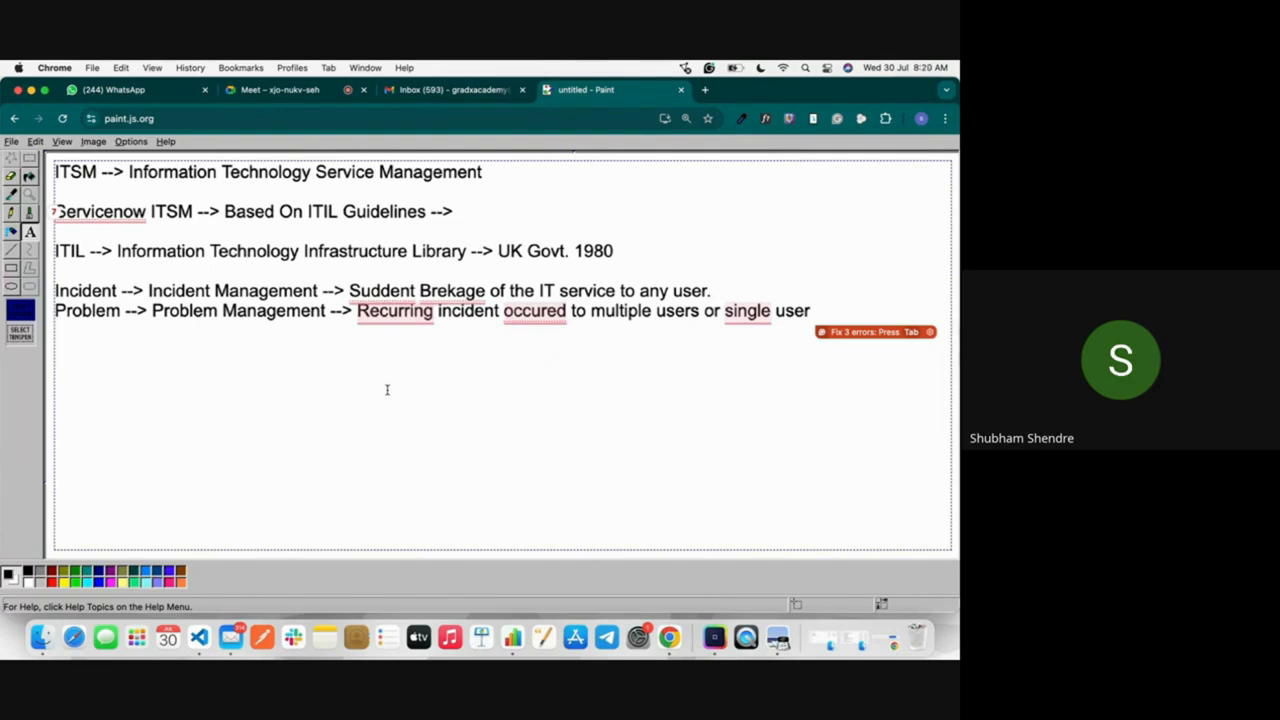
Step: Add a new line "Change --> Change Management -->" below the Problem line and admit the waiting participant in Google Meet
text(Ch)
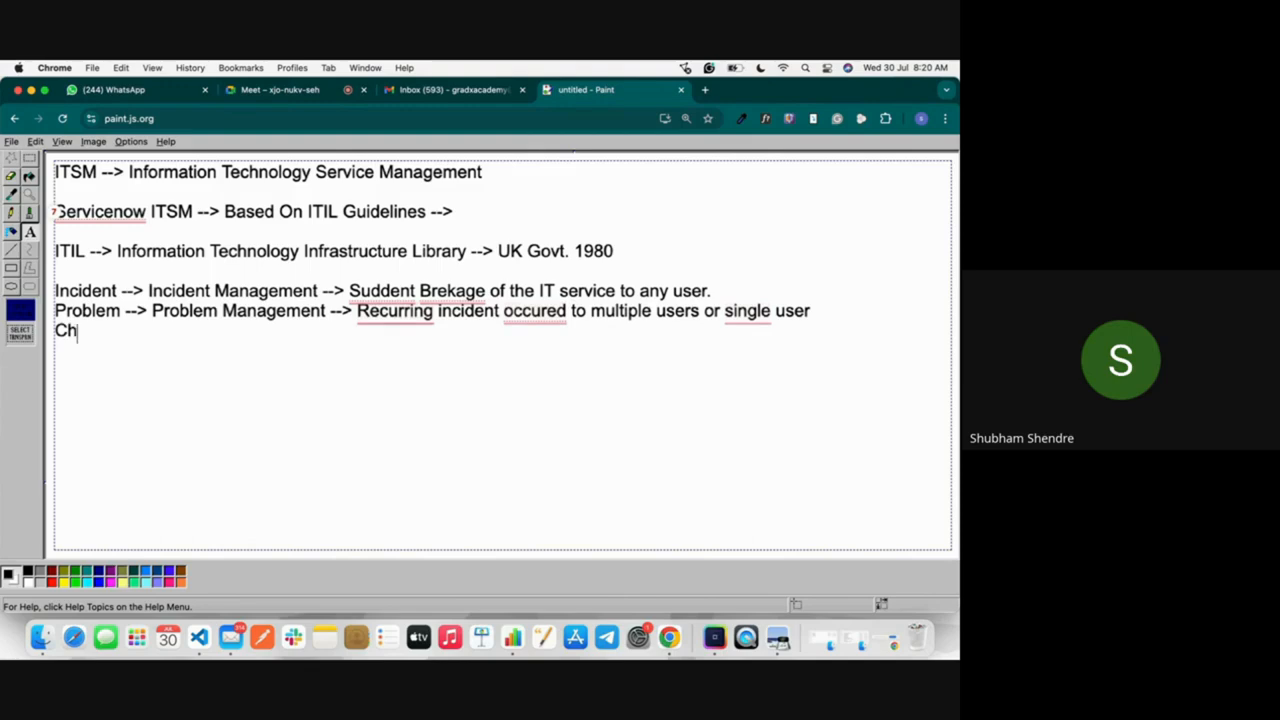
text(ange --> Ch)
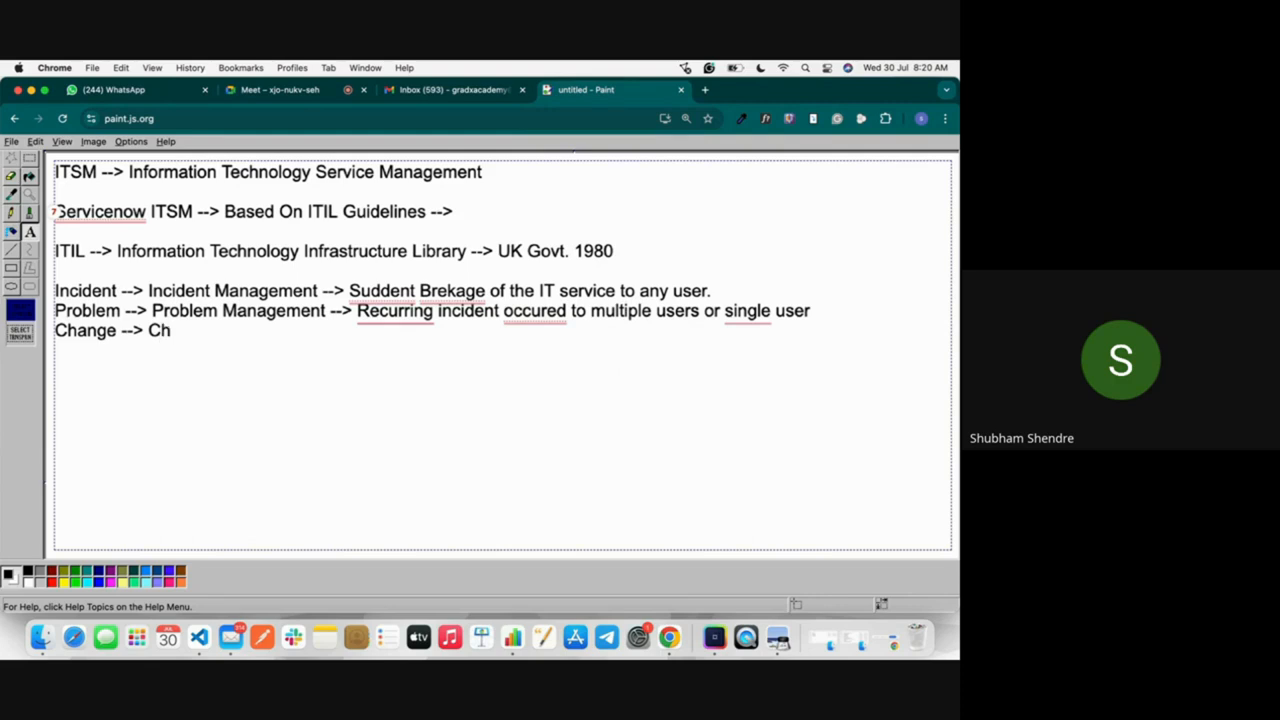
text(ange )
text(Mana)
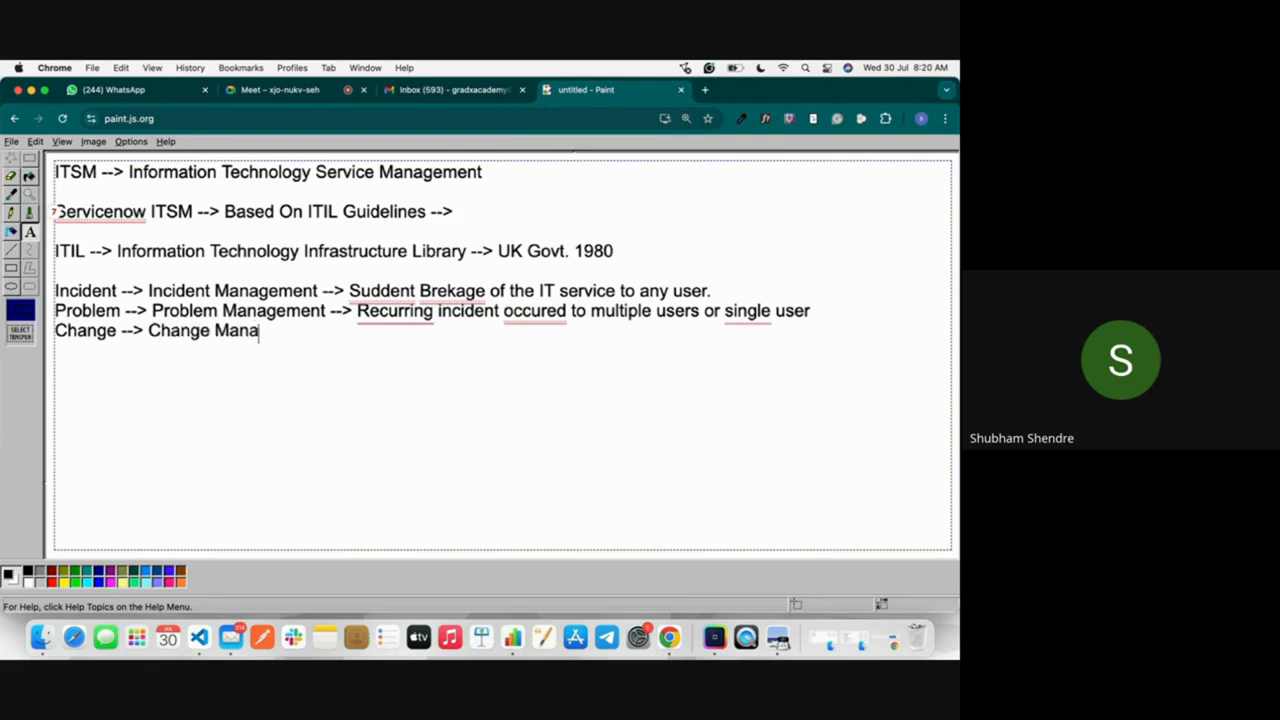
text(gement -->)
click(316, 103)
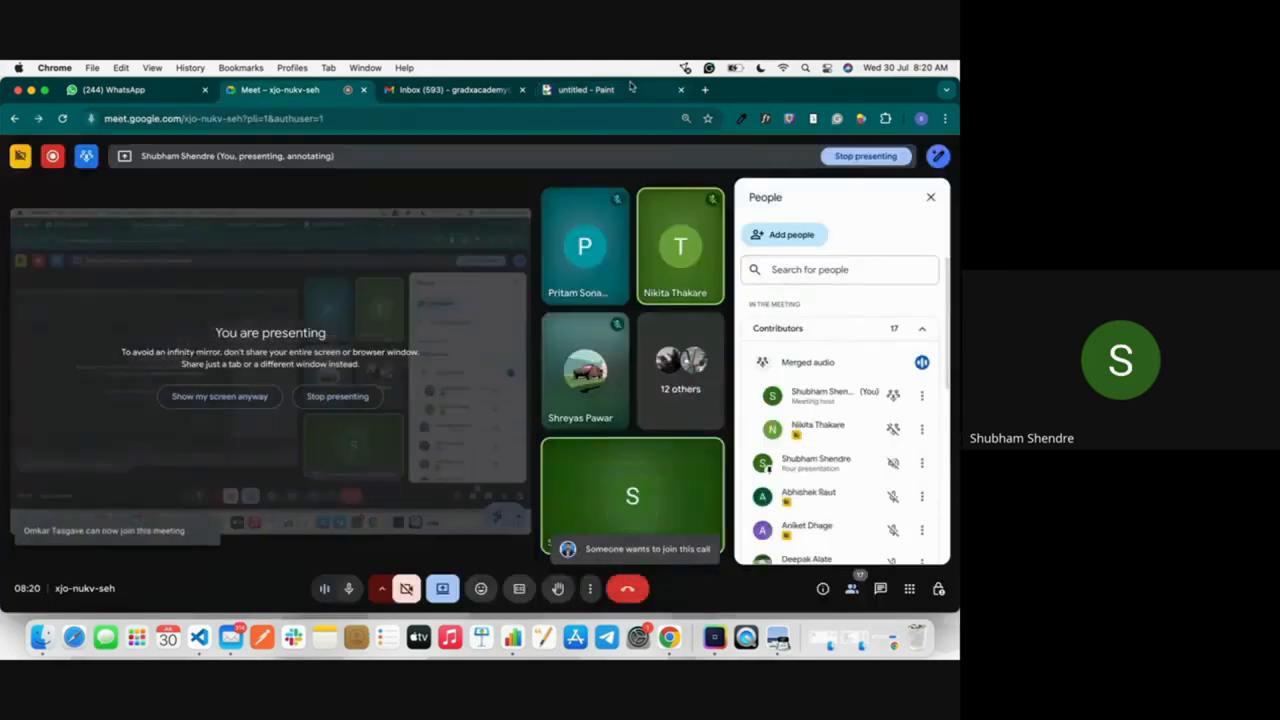
click(590, 89)
Step: Complete the Change line with the definition "Plan and execute the change without any risk"
text(Plan)
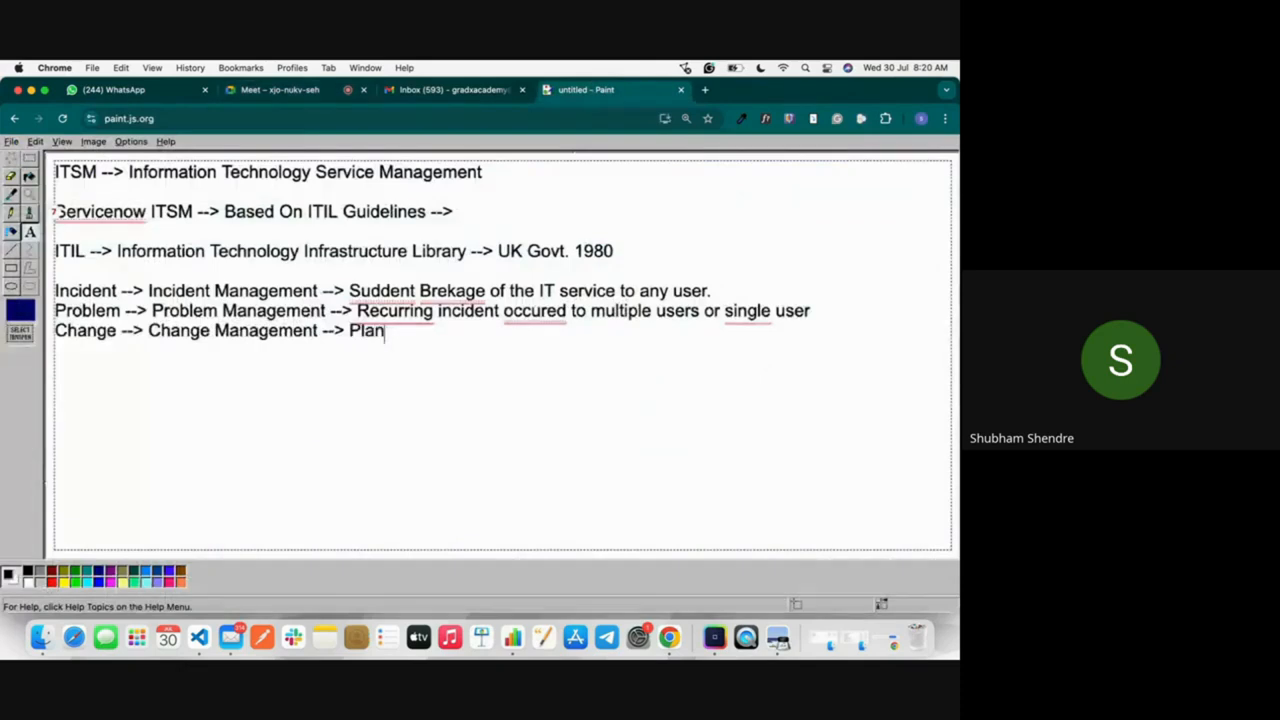
text( and execut)
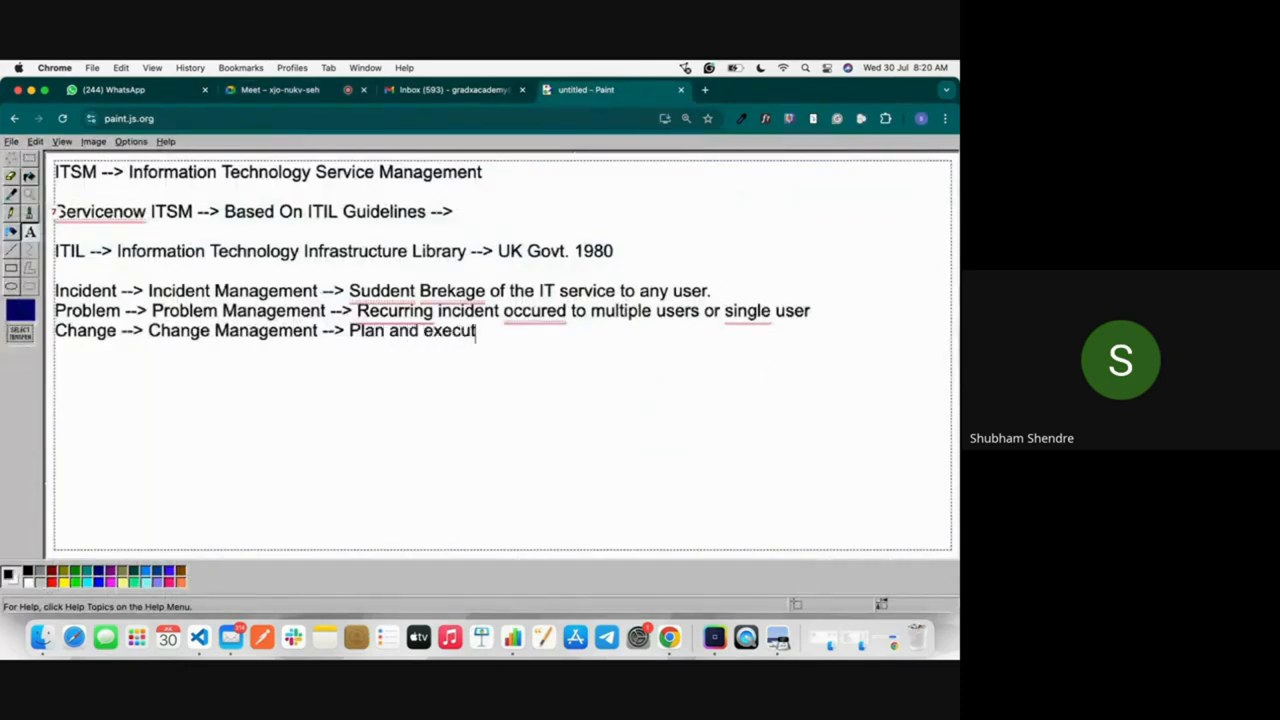
text(e the change )
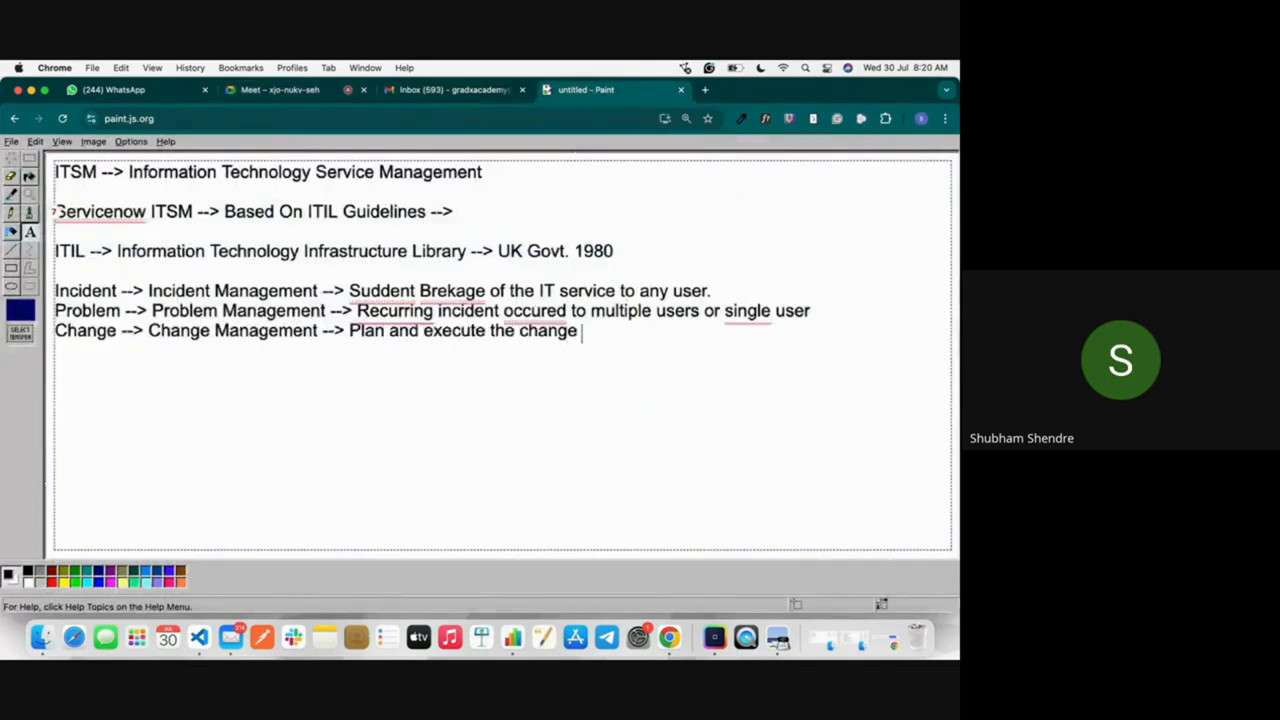
text(without any )
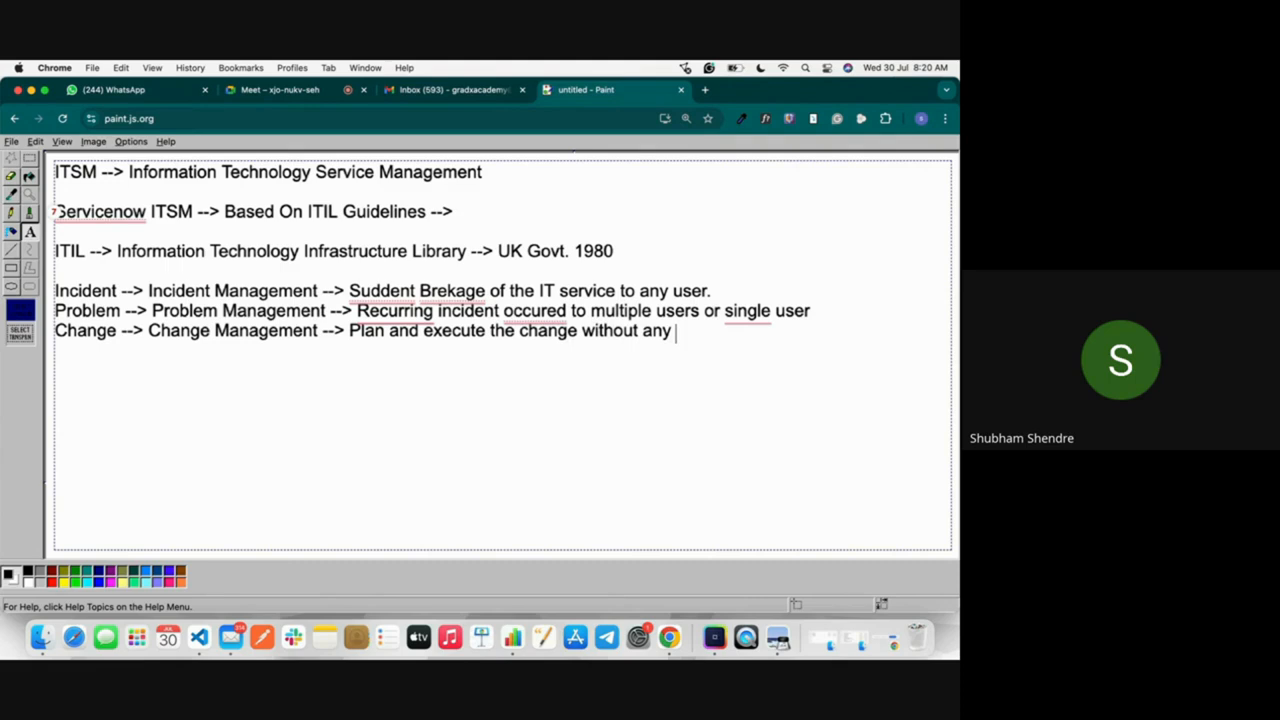
text(risk)
Step: Reword the end of the Change Management definition from "without any risk" to "with minimal risk"
click(638, 331)
key(BackSpace)
key(BackSpace)
key(BackSpace)
text(minima)
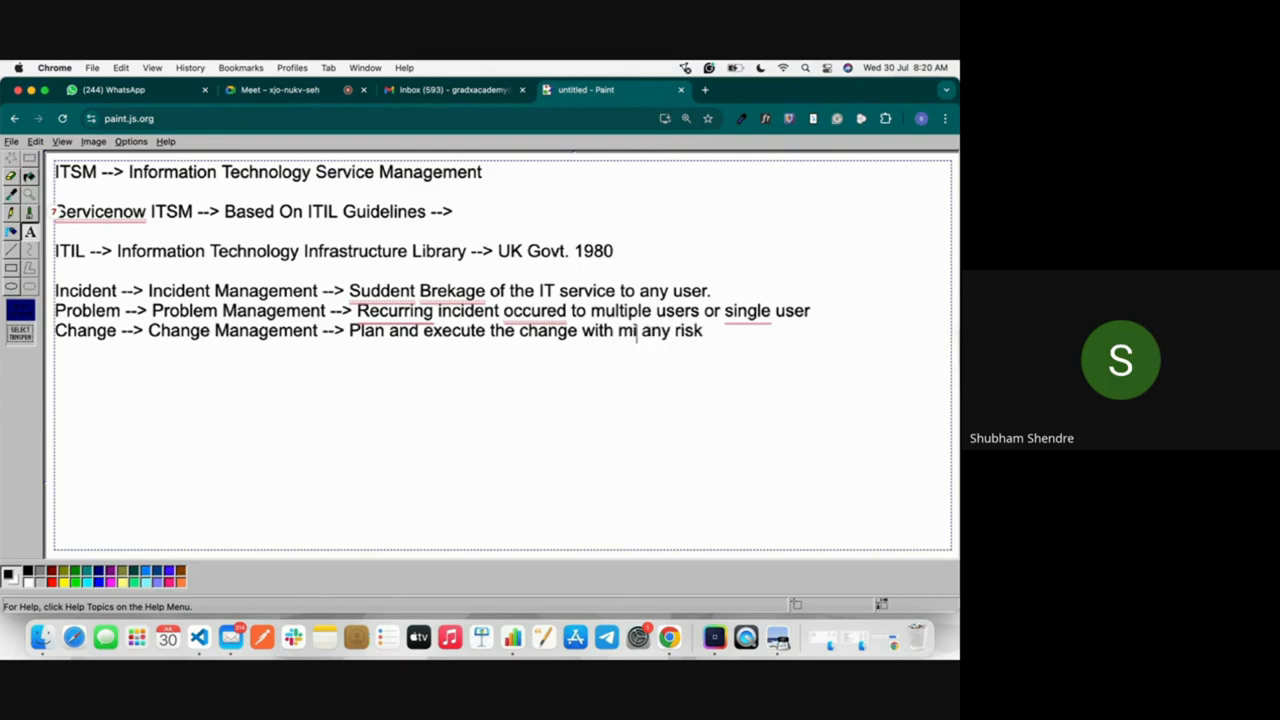
text(l)
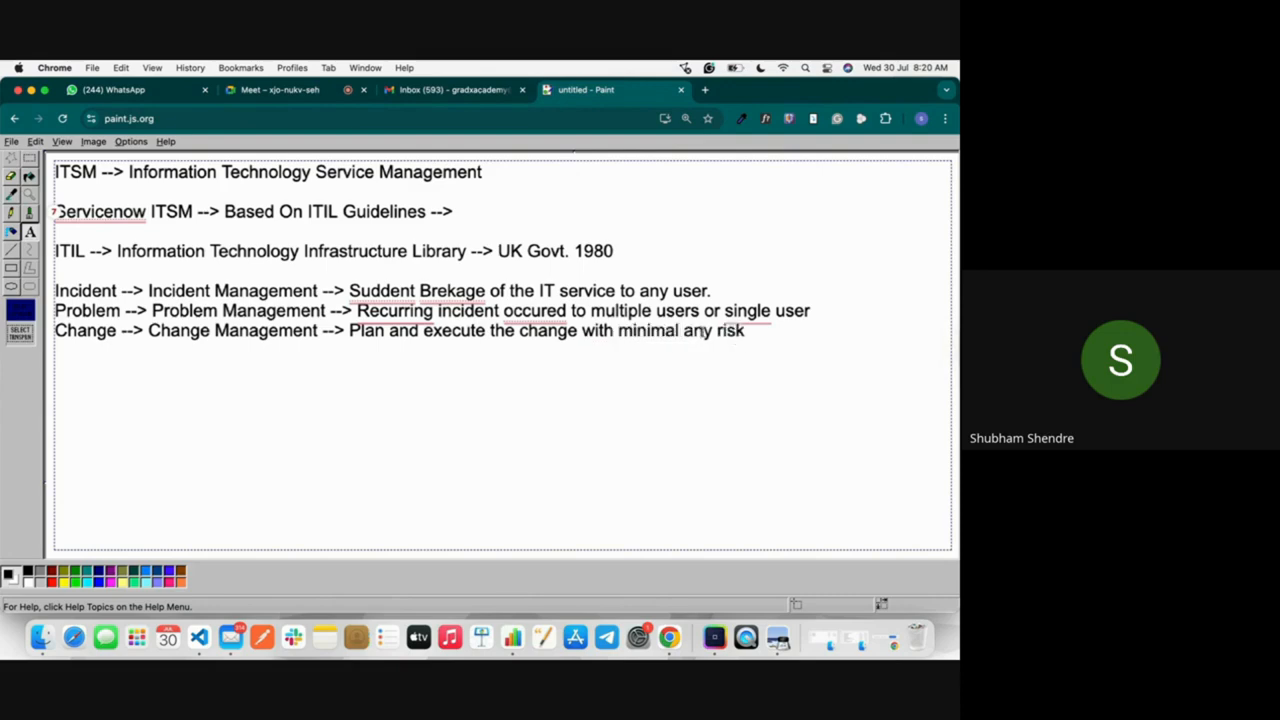
key(alt+shift+Right)
key(BackSpace)
Step: Add a new line "Knowledge --> Knowledge Management -->" below the Change line
key(Return)
text(Knowle)
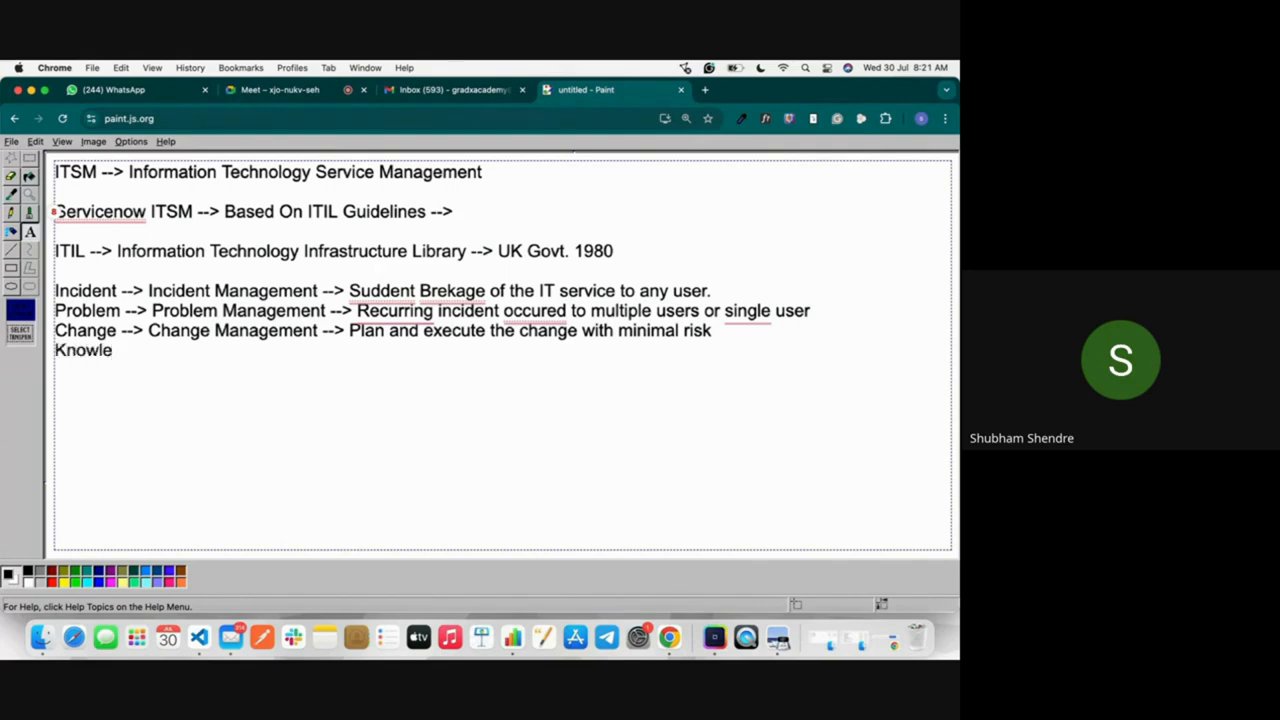
text(dge --> Knowl)
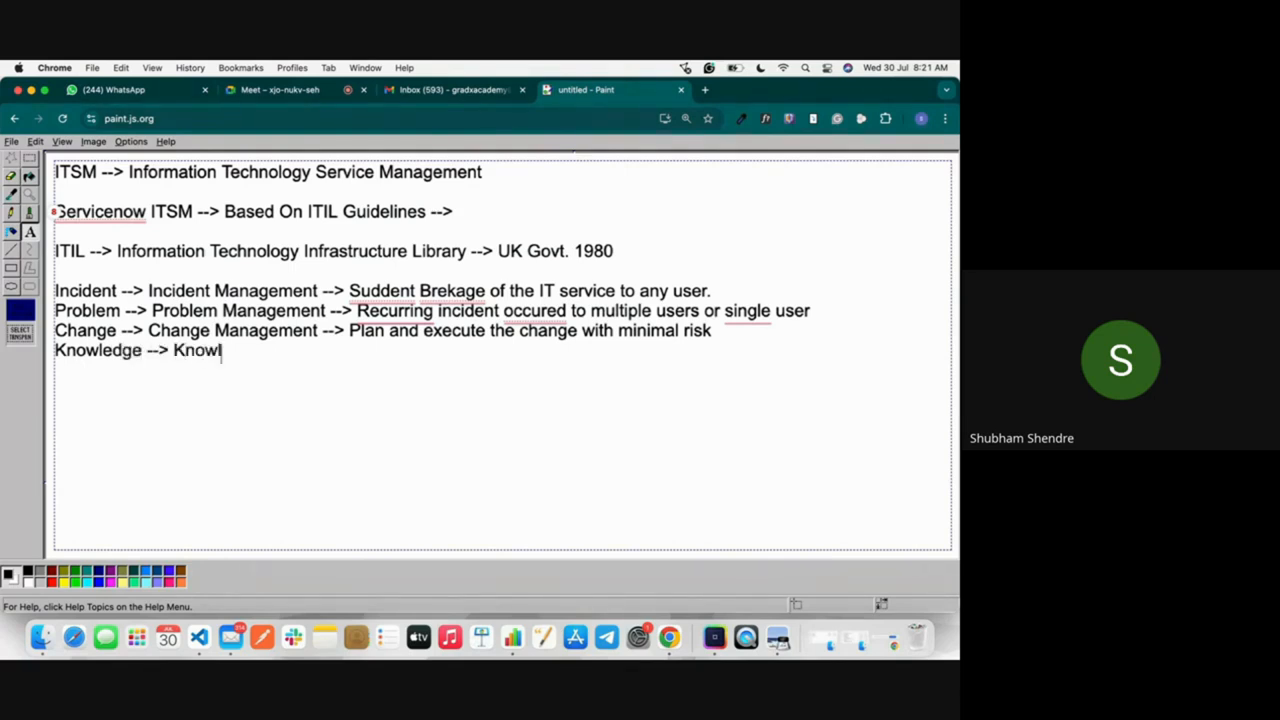
text(eged)
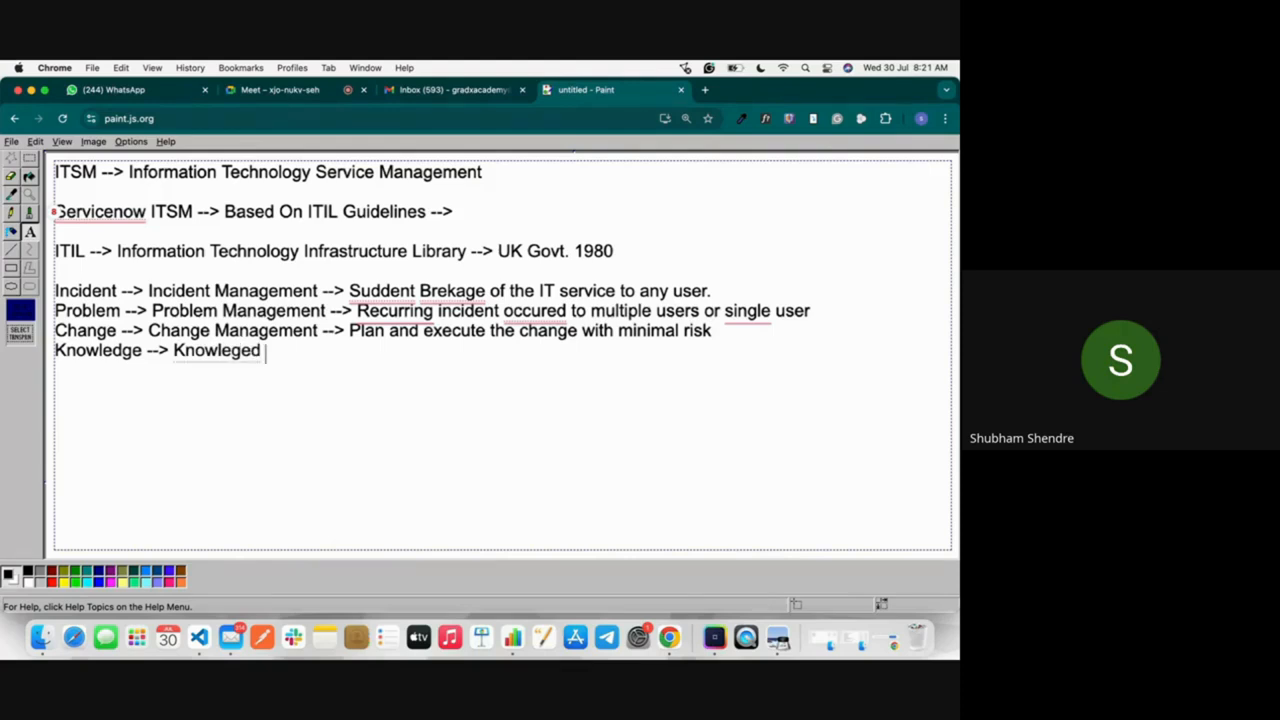
key(BackSpace)
key(BackSpace)
key(BackSpace)
text(dge Management -->)
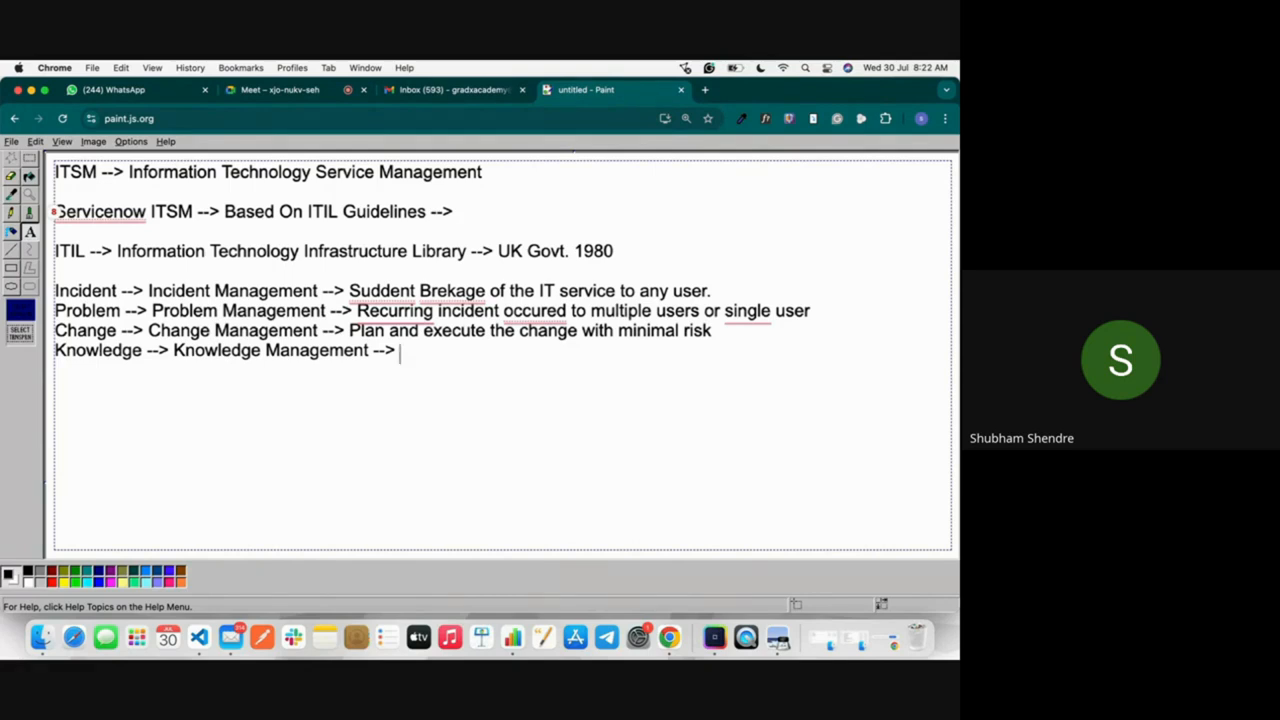
Step: Complete the Knowledge Management line with the definition "Knowledge Base Articles / Documentation"
text(Knowledge)
key(BackSpace)
key(BackSpace)
text(dg)
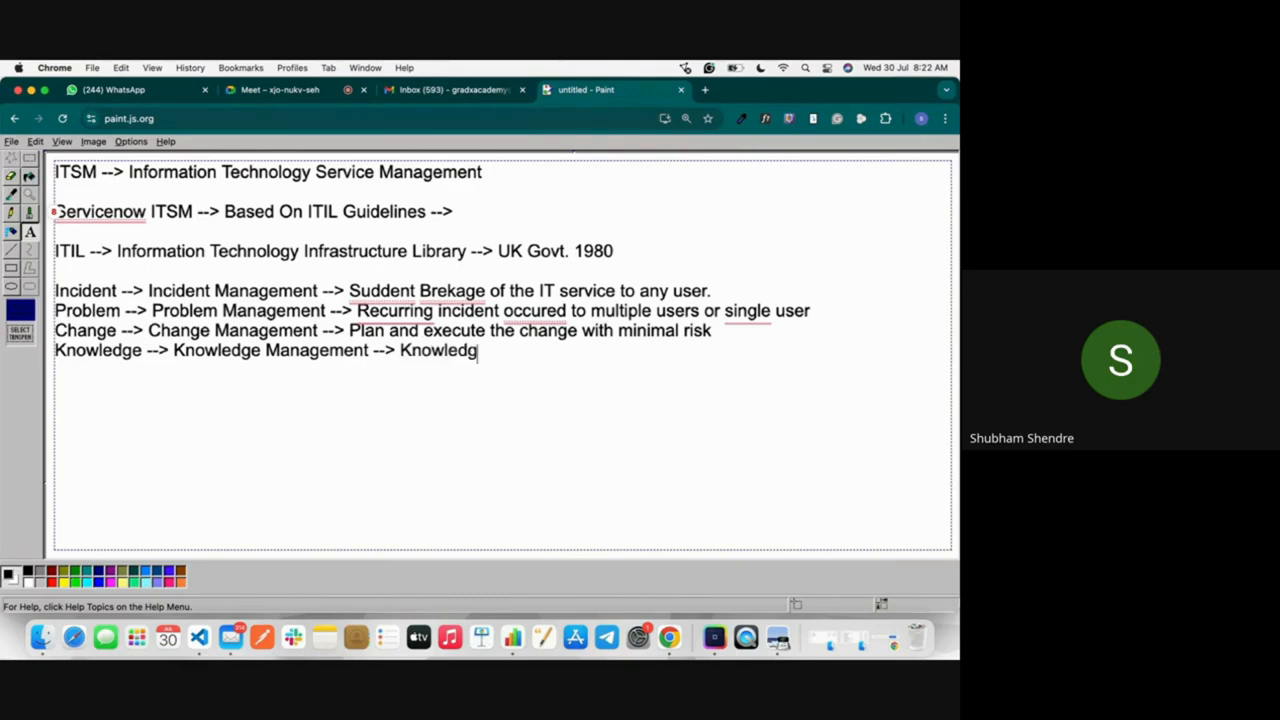
text(e Base Artvoj)
key(BackSpace)
key(BackSpace)
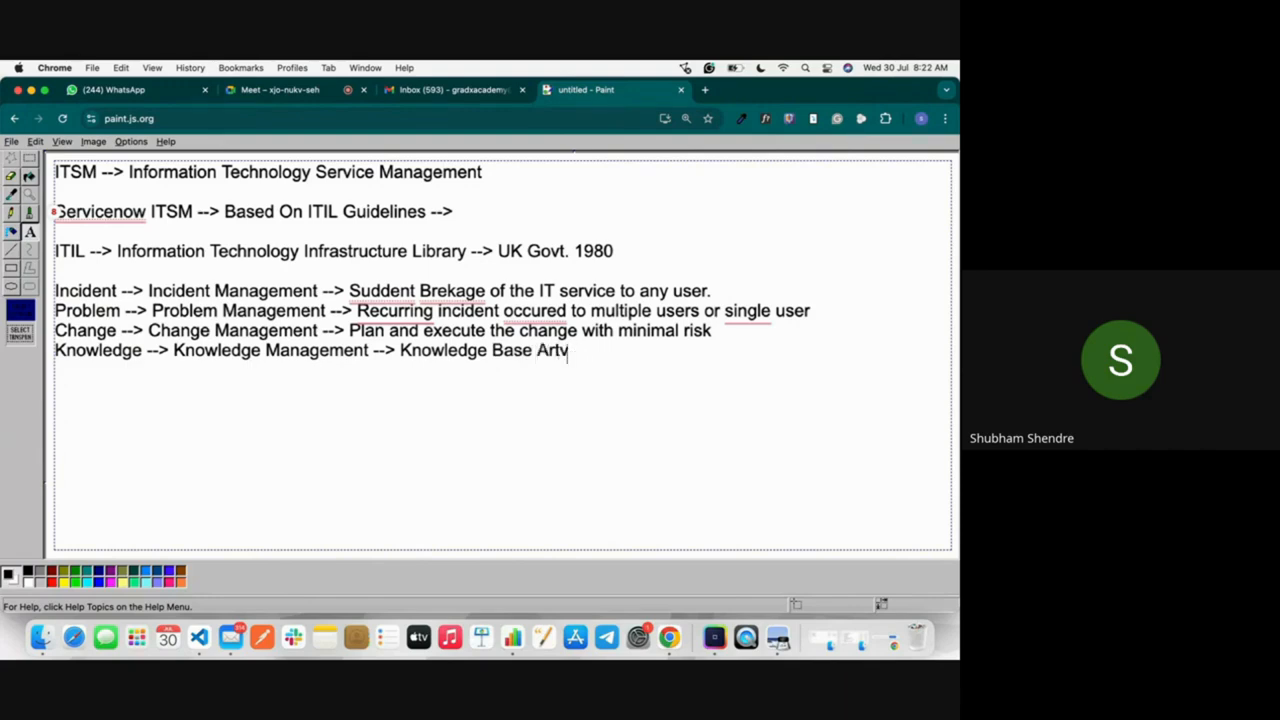
key(BackSpace)
key(BackSpace)
text(tiv)
key(BackSpace)
text(cles)
text(/ Documentation)
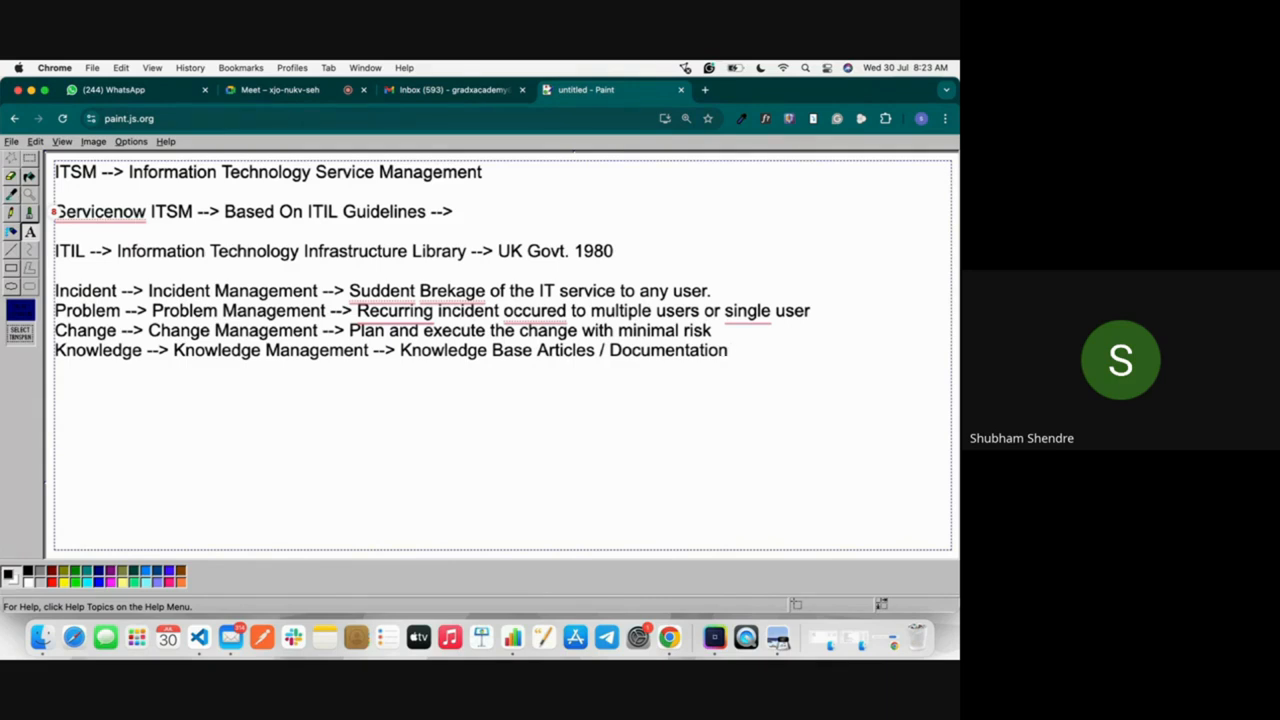
Step: Add a new line "Request --> Request Management -->" below the Knowledge line
key(Return)
text(Reques)
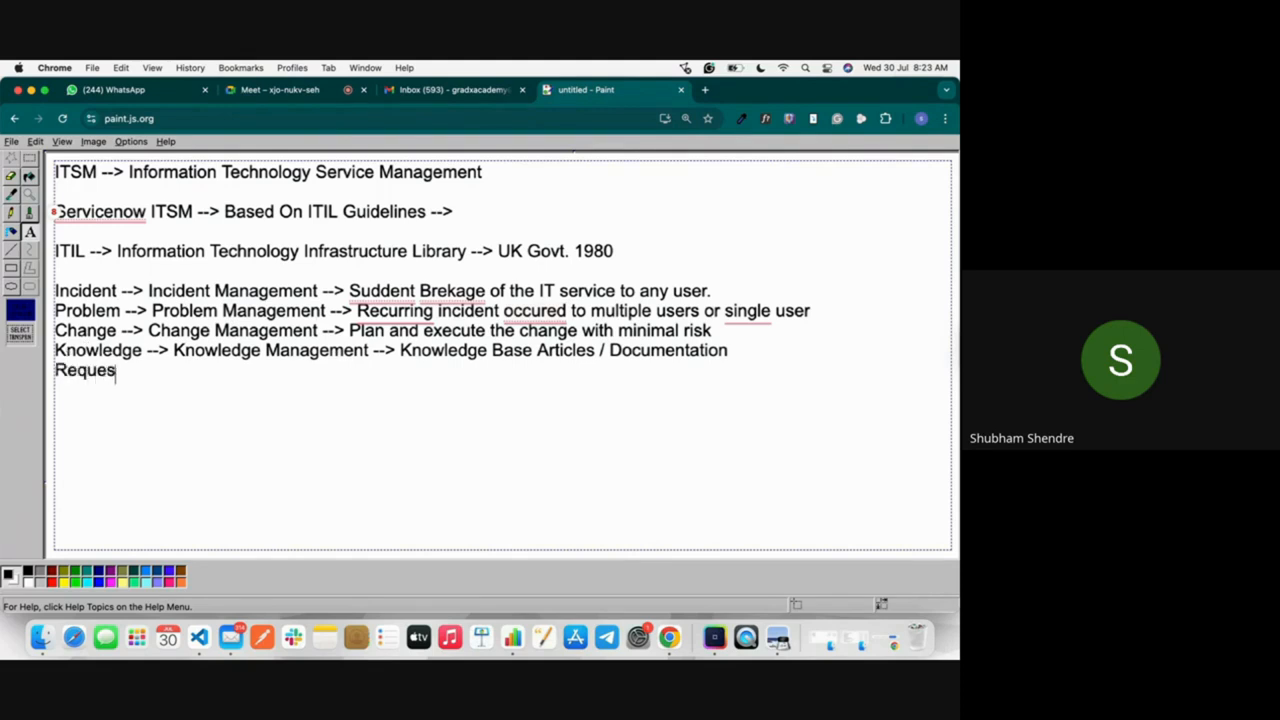
text(t --> Request Man)
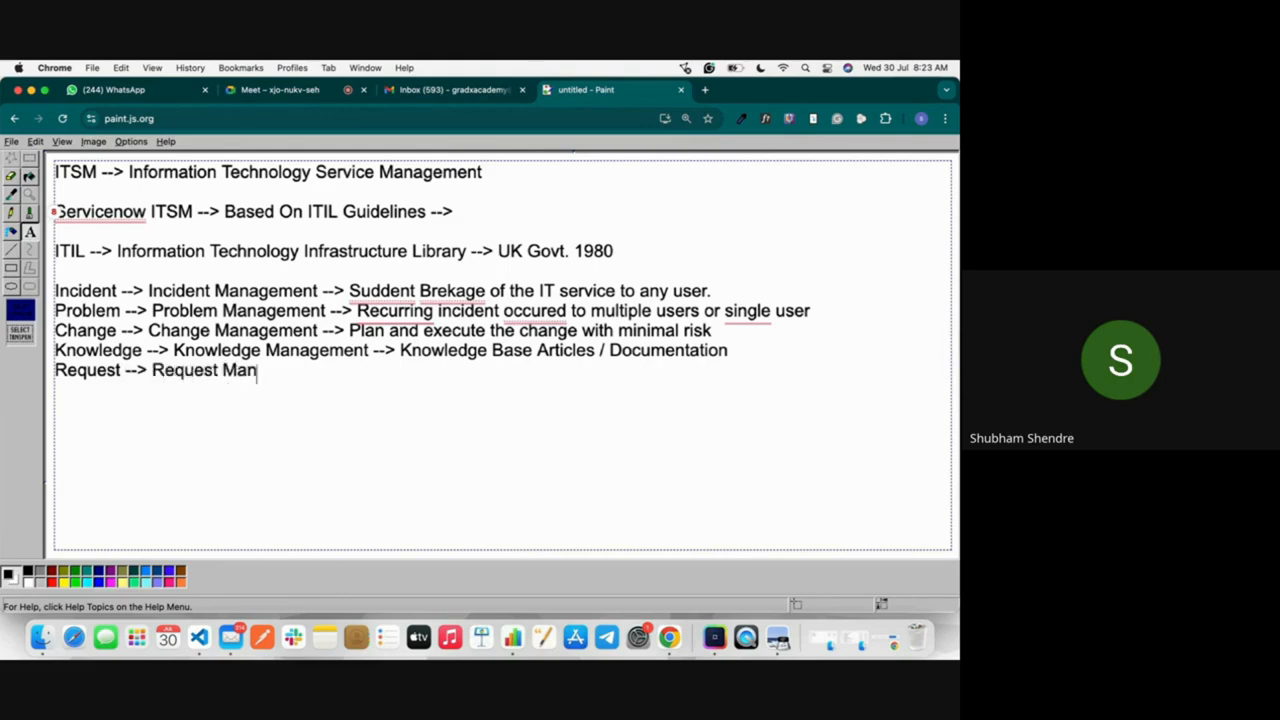
text(agement -->)
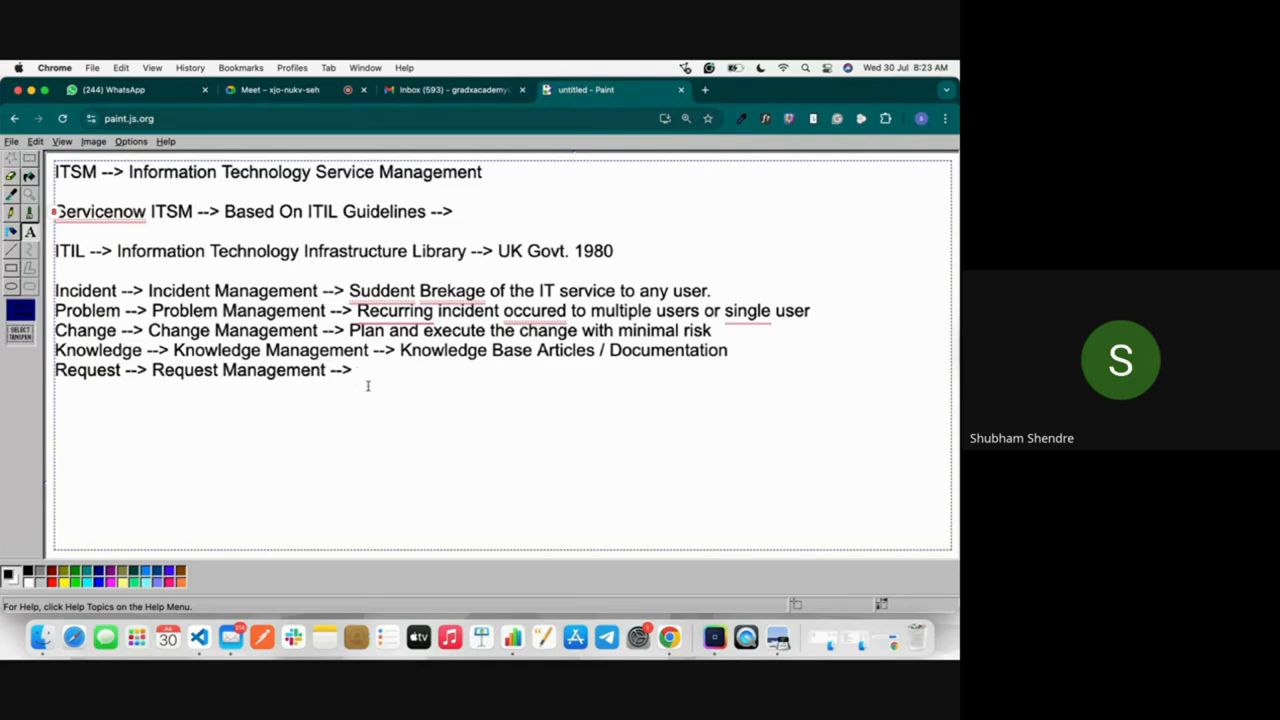
Step: Complete the Request line with the definition "Service or product catalogues for end user.", accepting the spelling suggestion for "catalogues"
text(Ch)
text(a)
key(BackSpace)
key(BackSpace)
text(Service o)
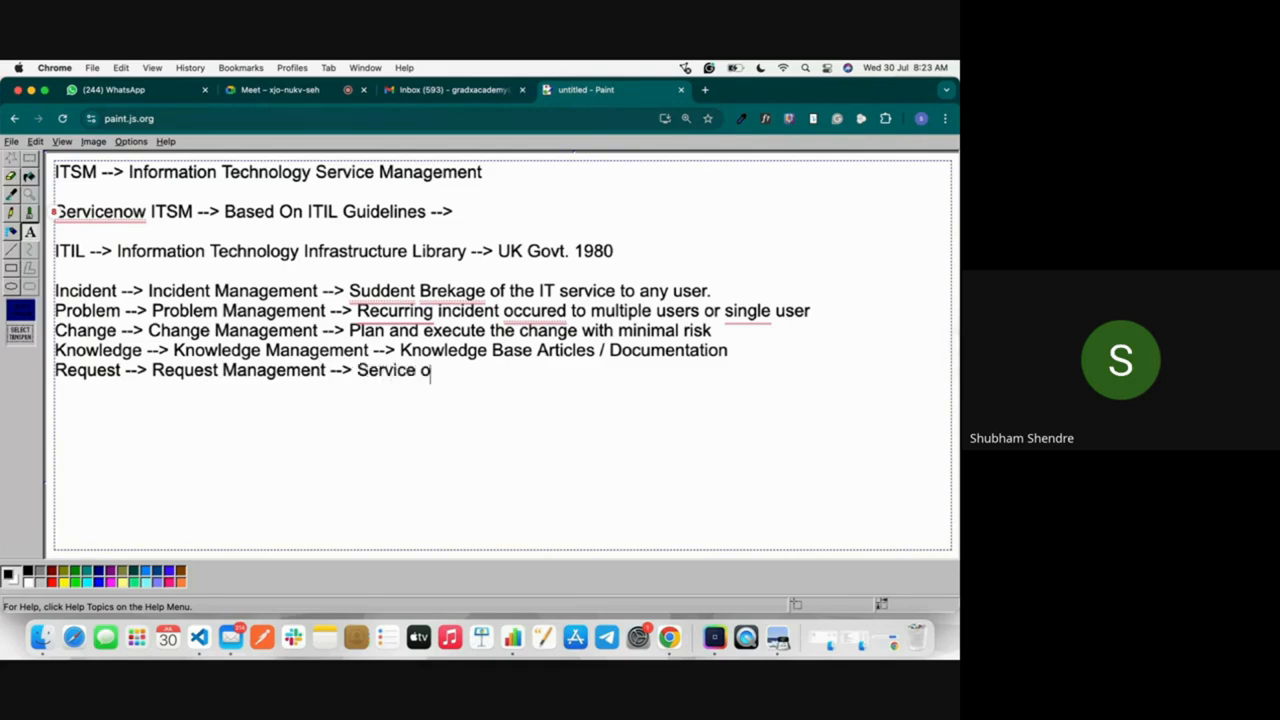
text(r product c)
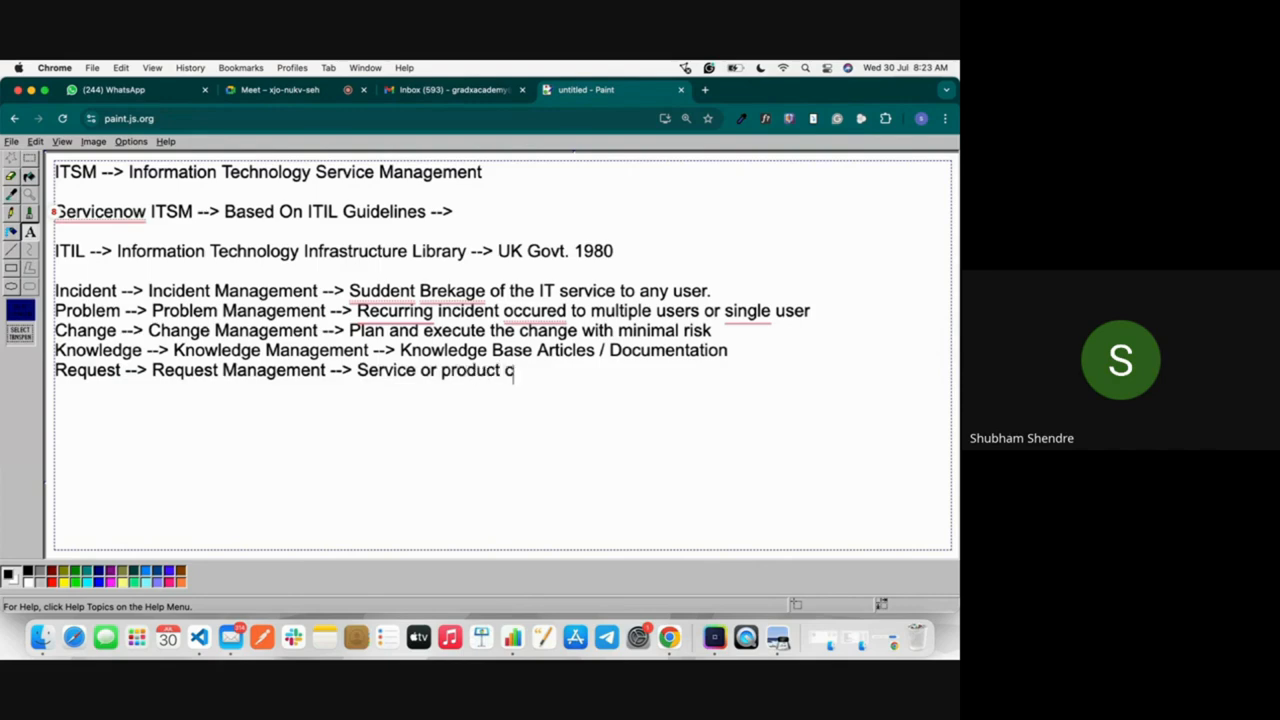
text(atlogs fo)
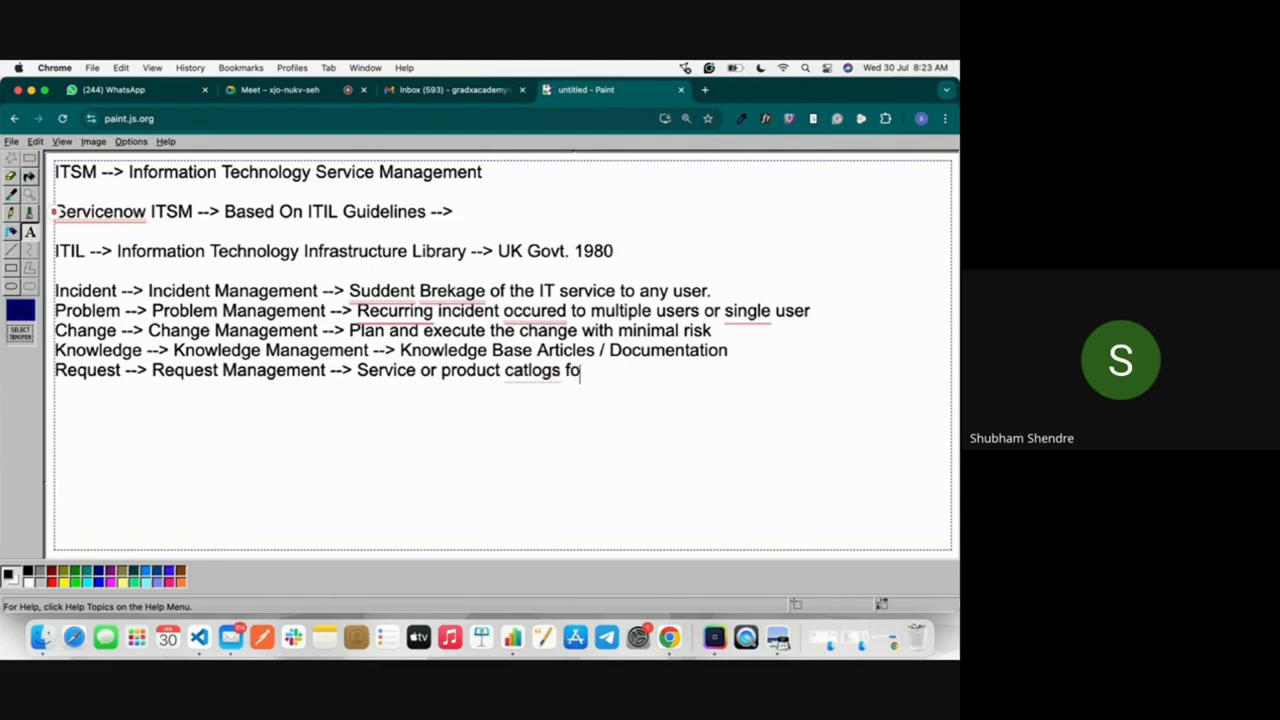
text(r end user.)
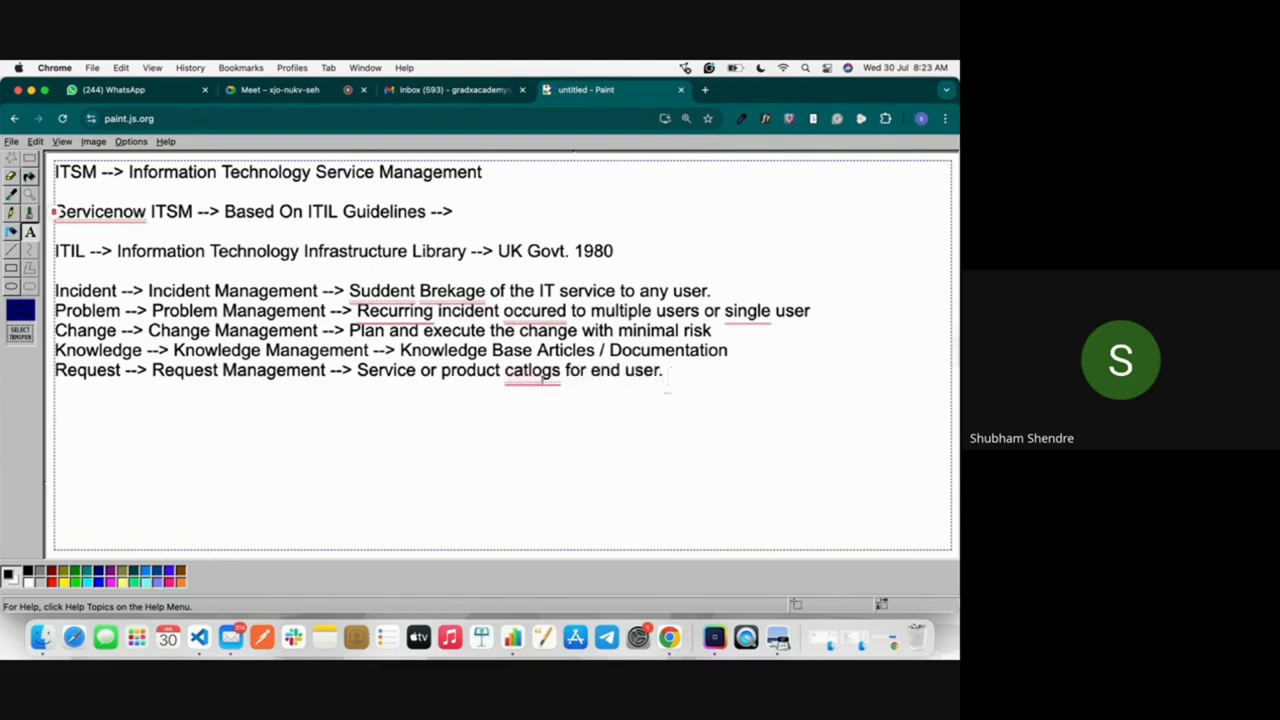
mouse_move(530, 372)
click(537, 417)
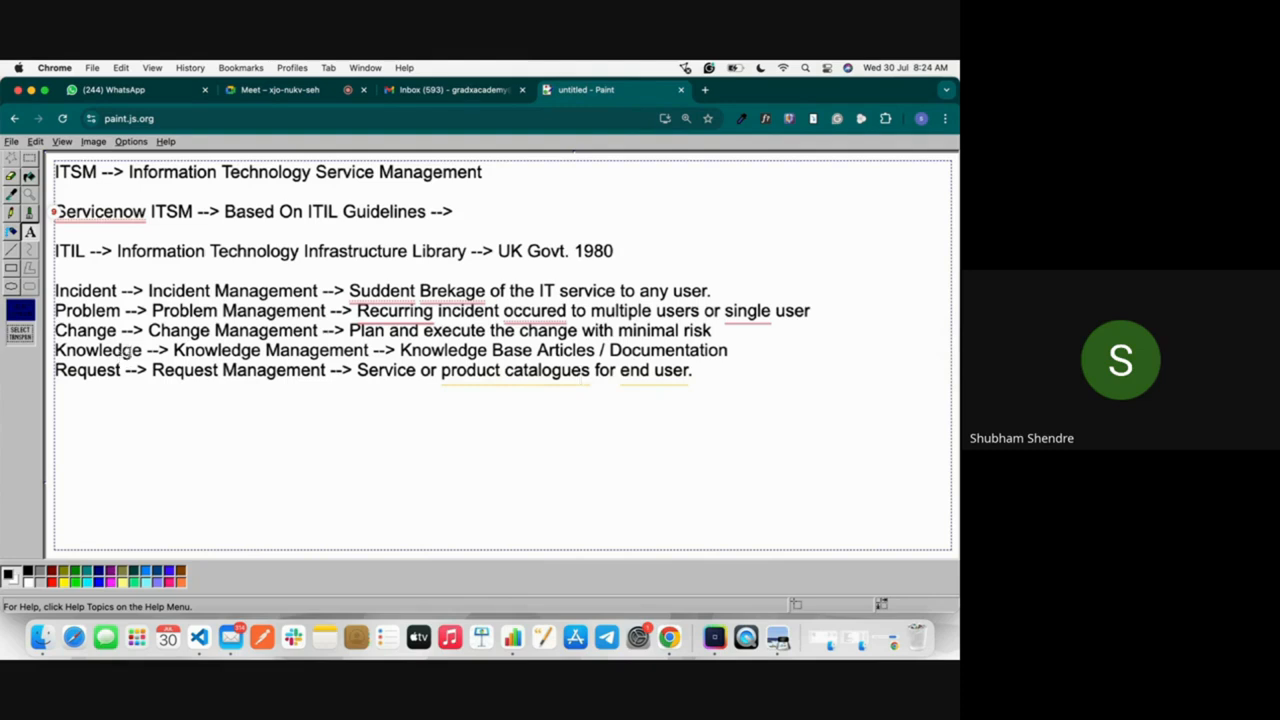
double_click(121, 353)
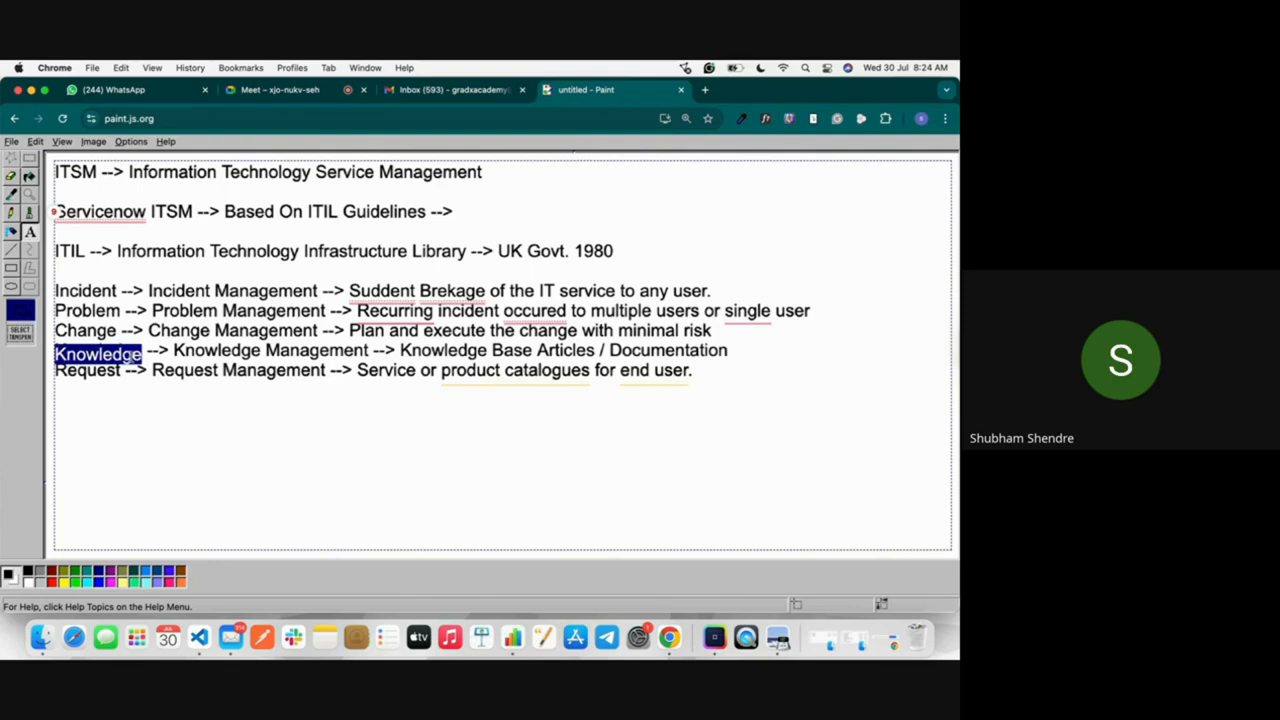
double_click(105, 376)
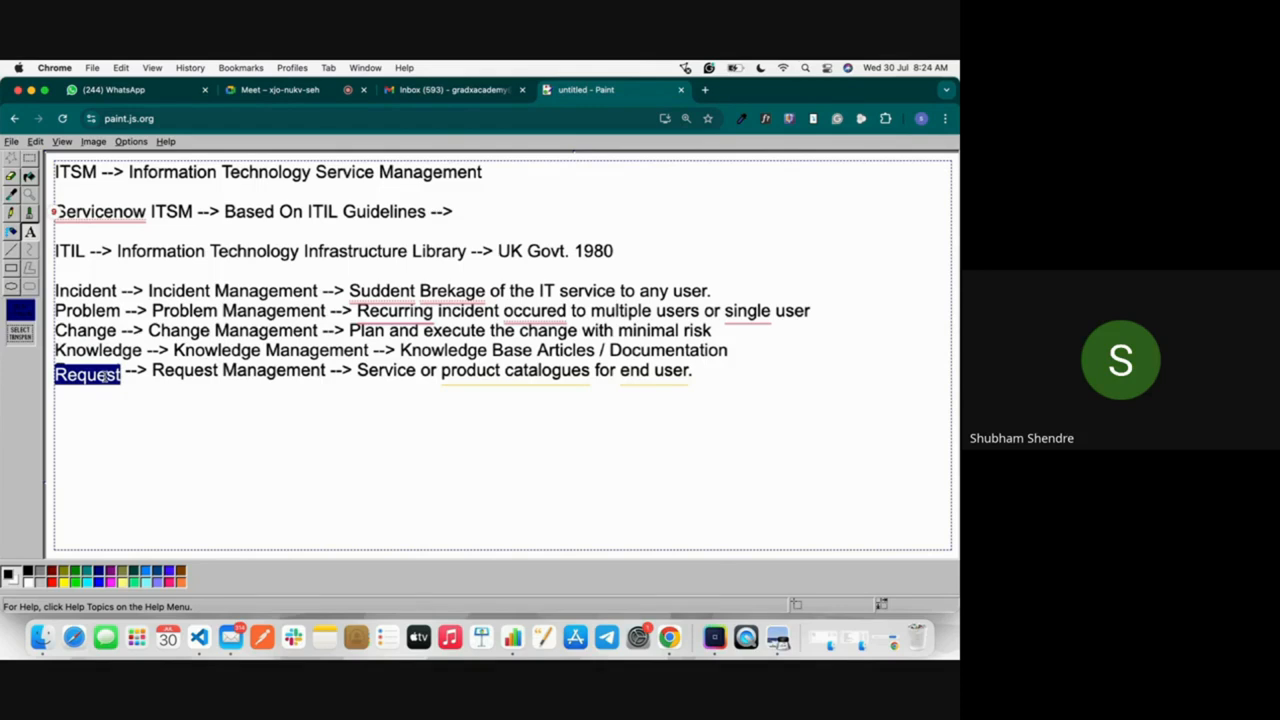
mouse_move(404, 328)
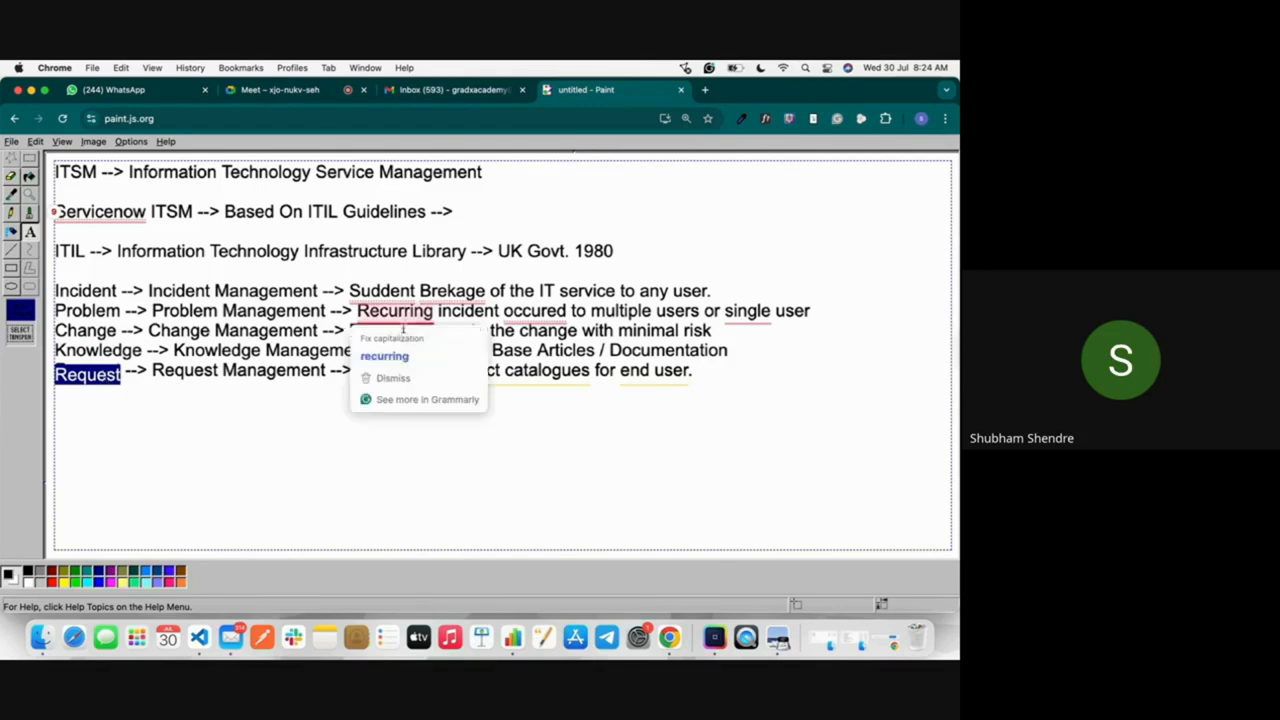
click(260, 391)
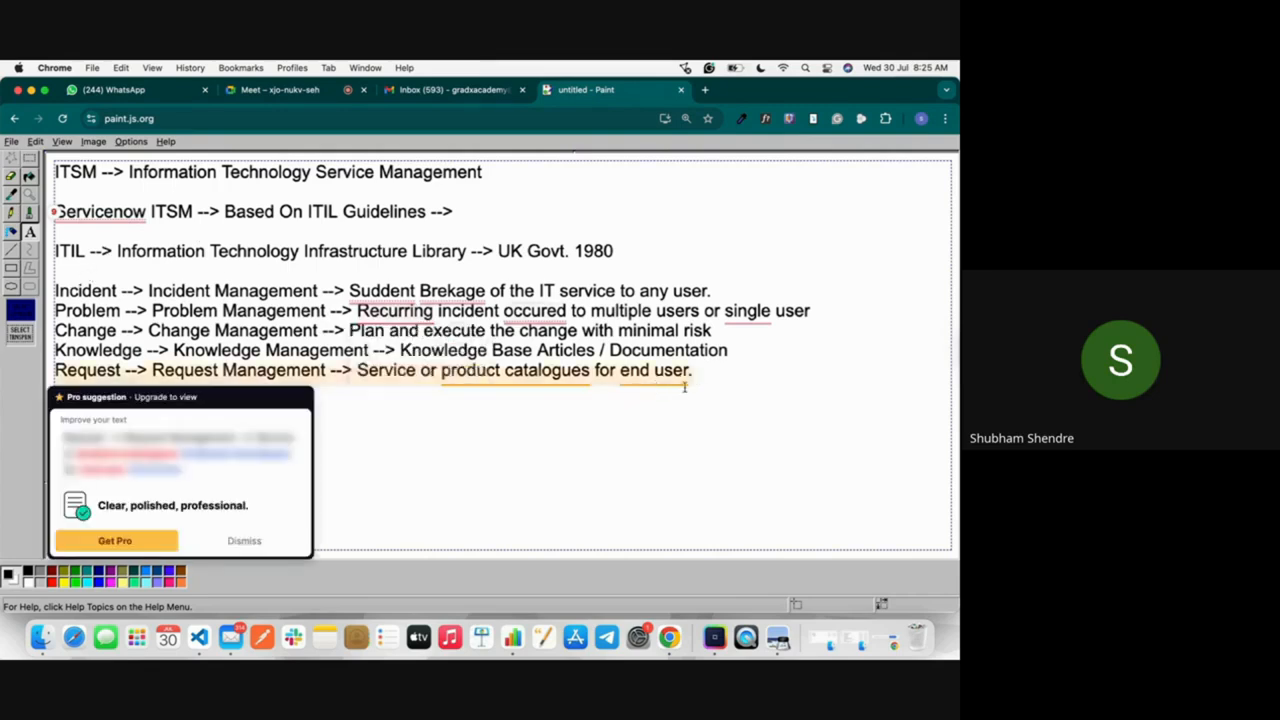
Step: Switch to Google Meet to look through the meeting's participant list, glance at the Gmail inbox and return to Paint
click(314, 92)
scroll(835, 485, down, 5)
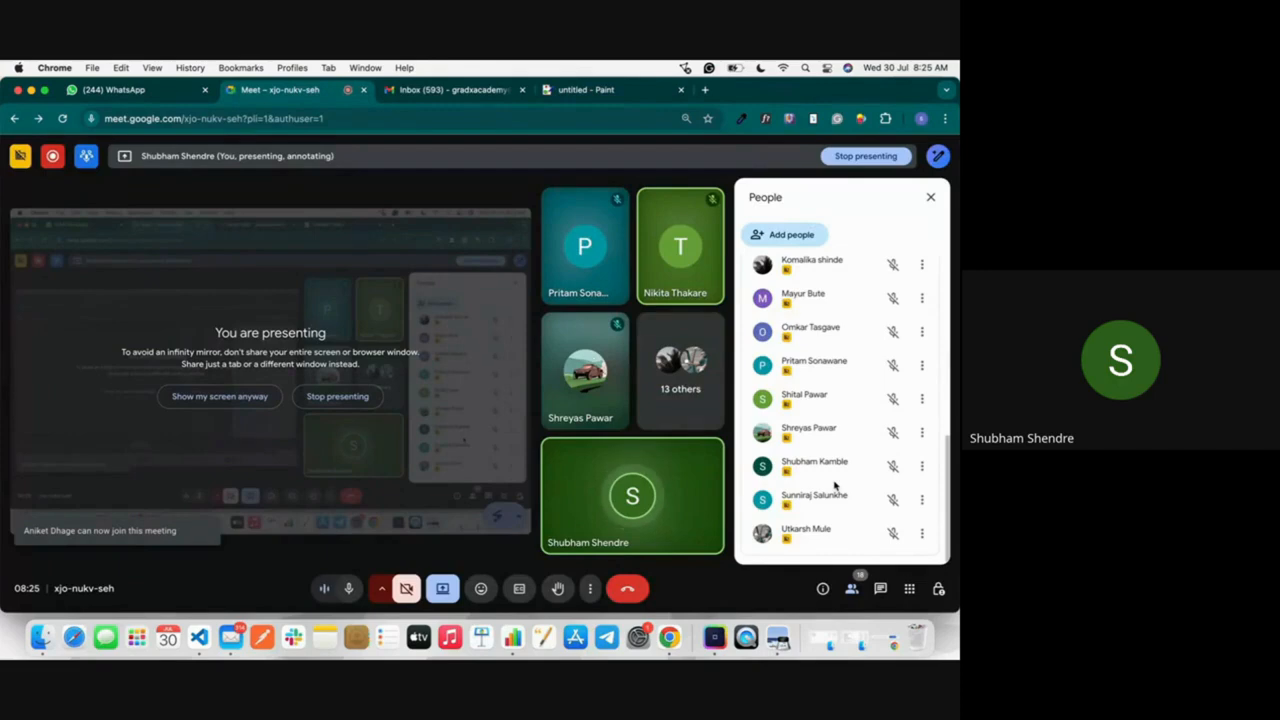
scroll(835, 485, up, 1)
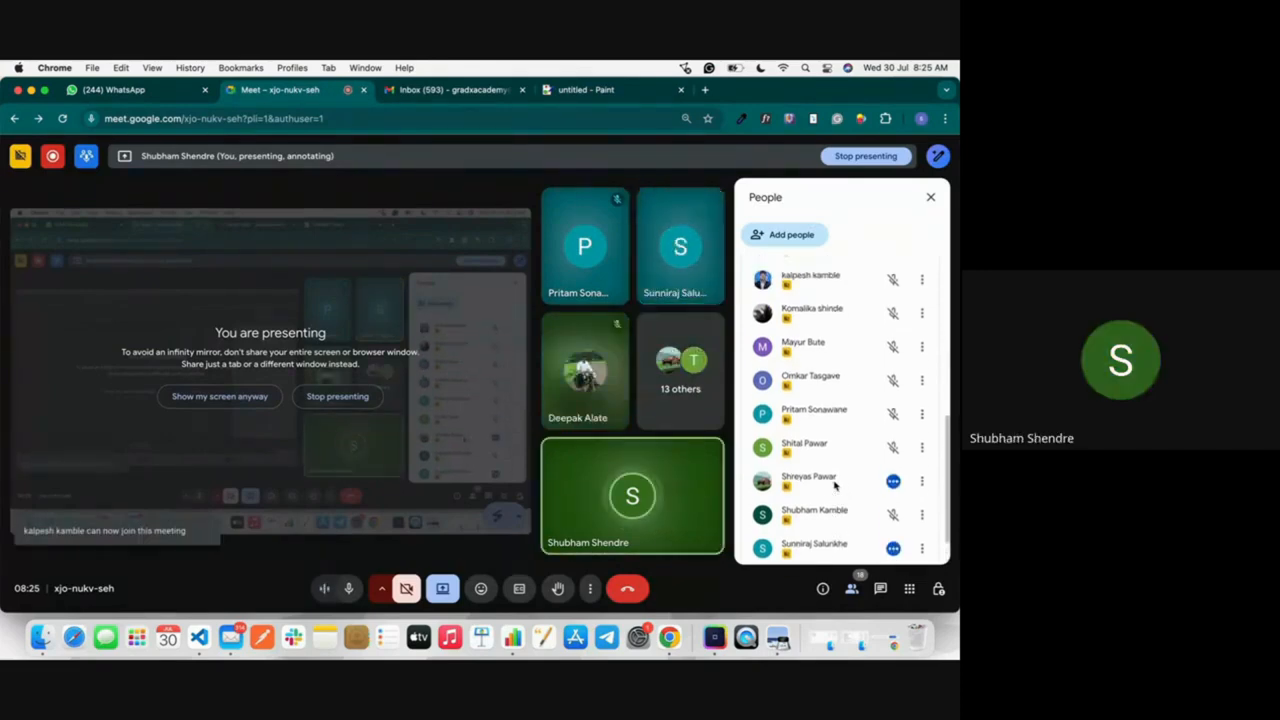
scroll(835, 485, up, 10)
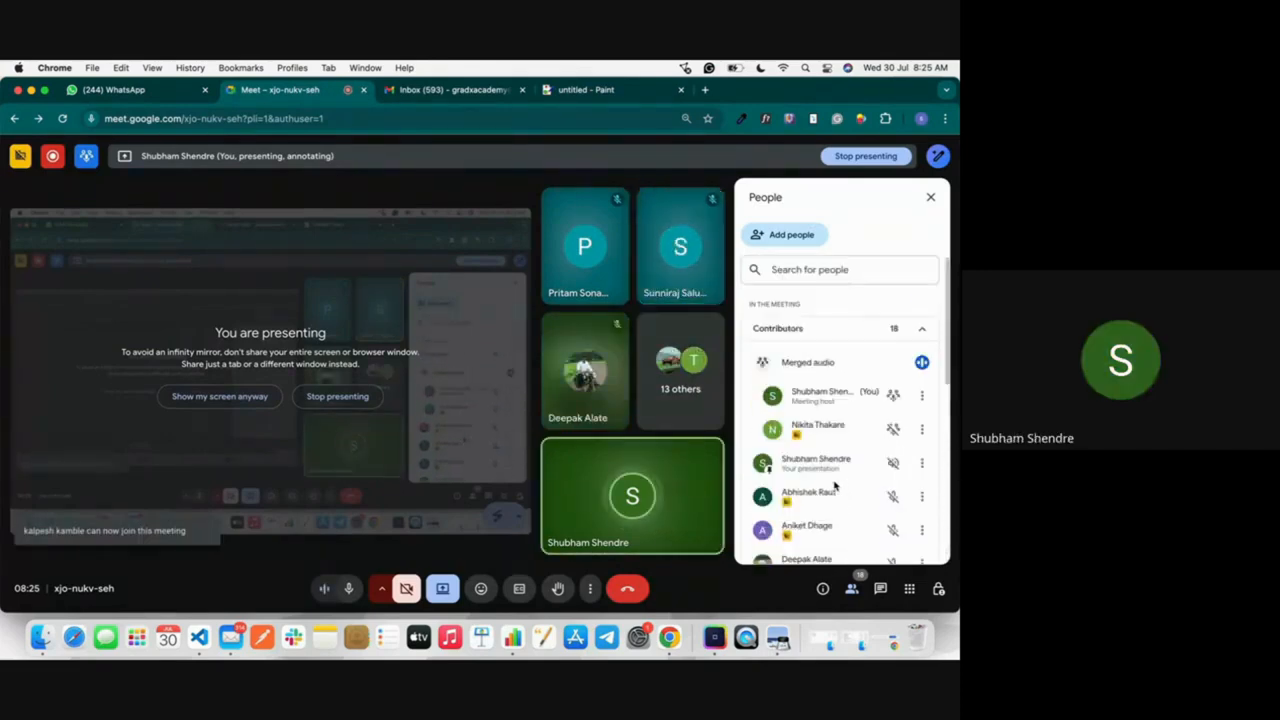
click(446, 91)
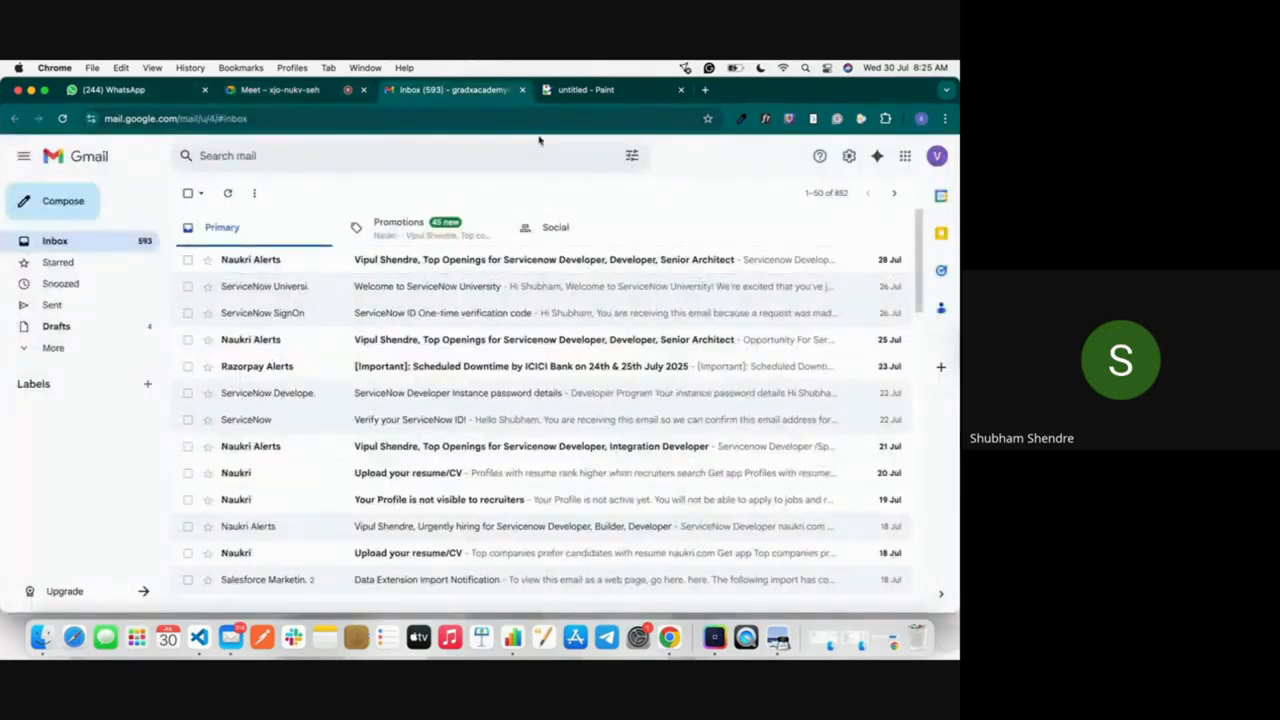
click(588, 92)
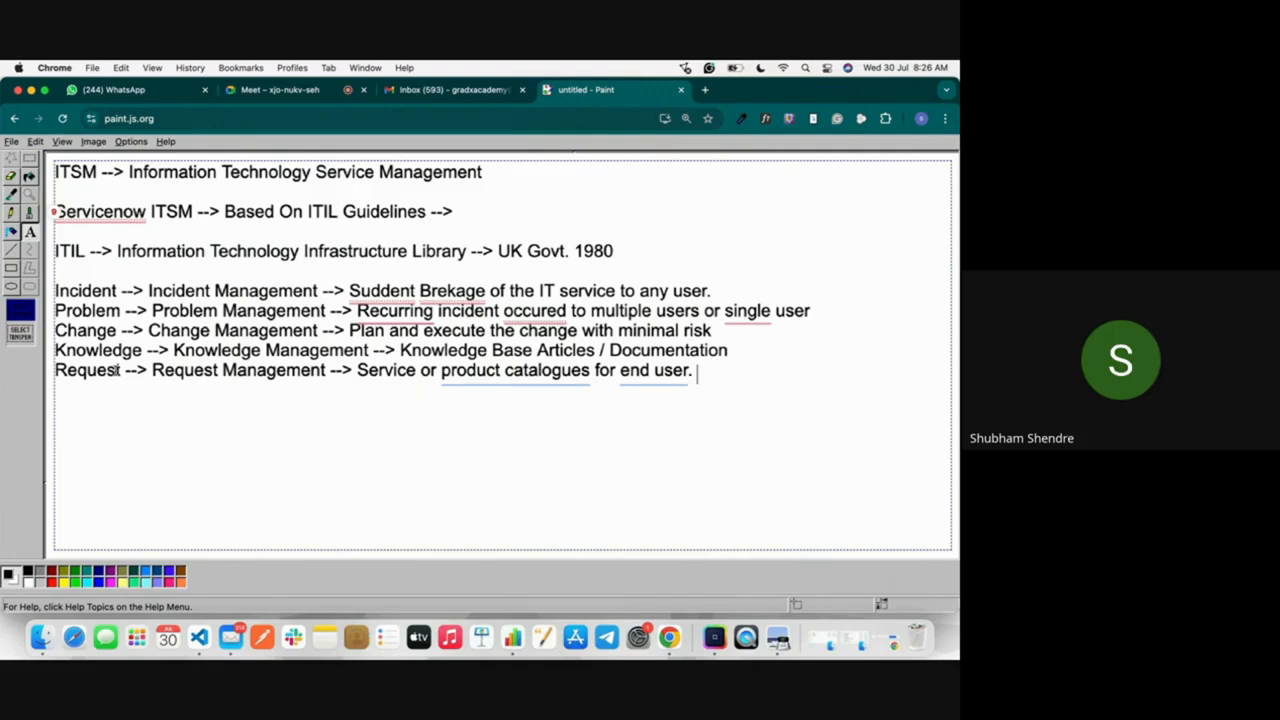
Step: Add the line "Service Offers Out of the box product -->" below the Request line, separated by a blank line
key(Return)
key(Return)
text(Service Offe)
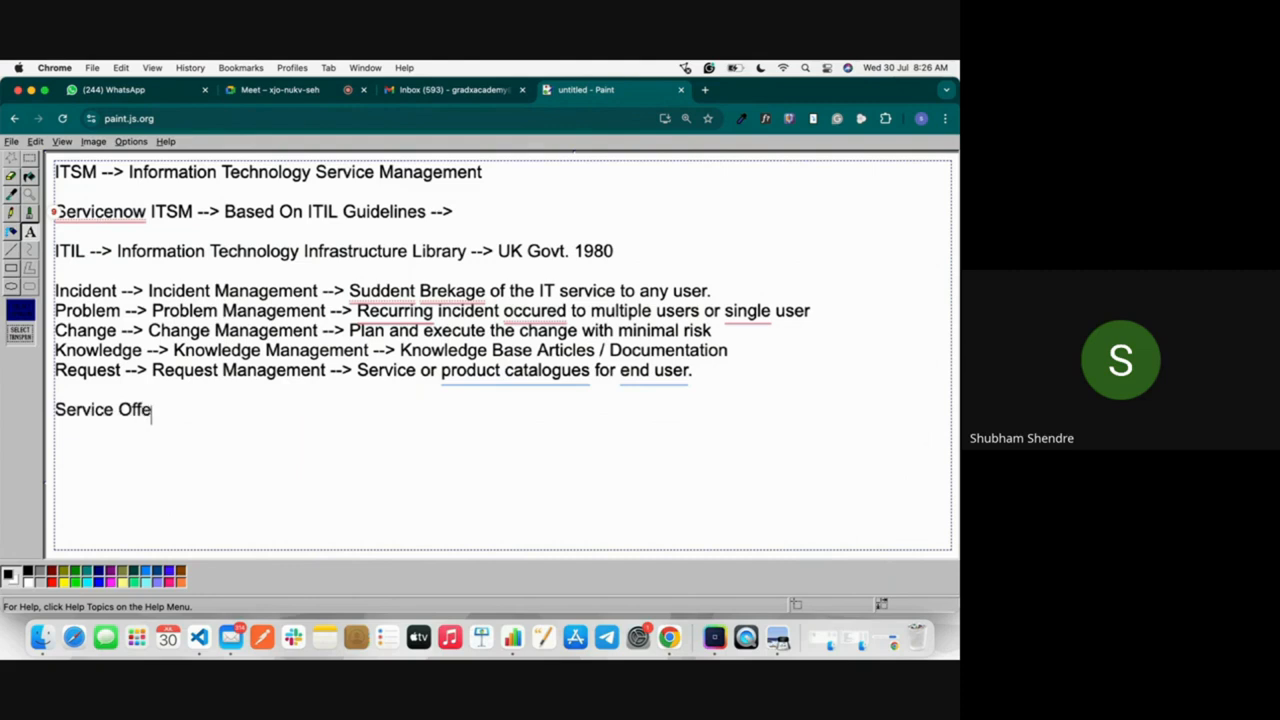
text(rs Outo)
key(BackSpace)
text(o)
key(BackSpace)
text(of the box pr)
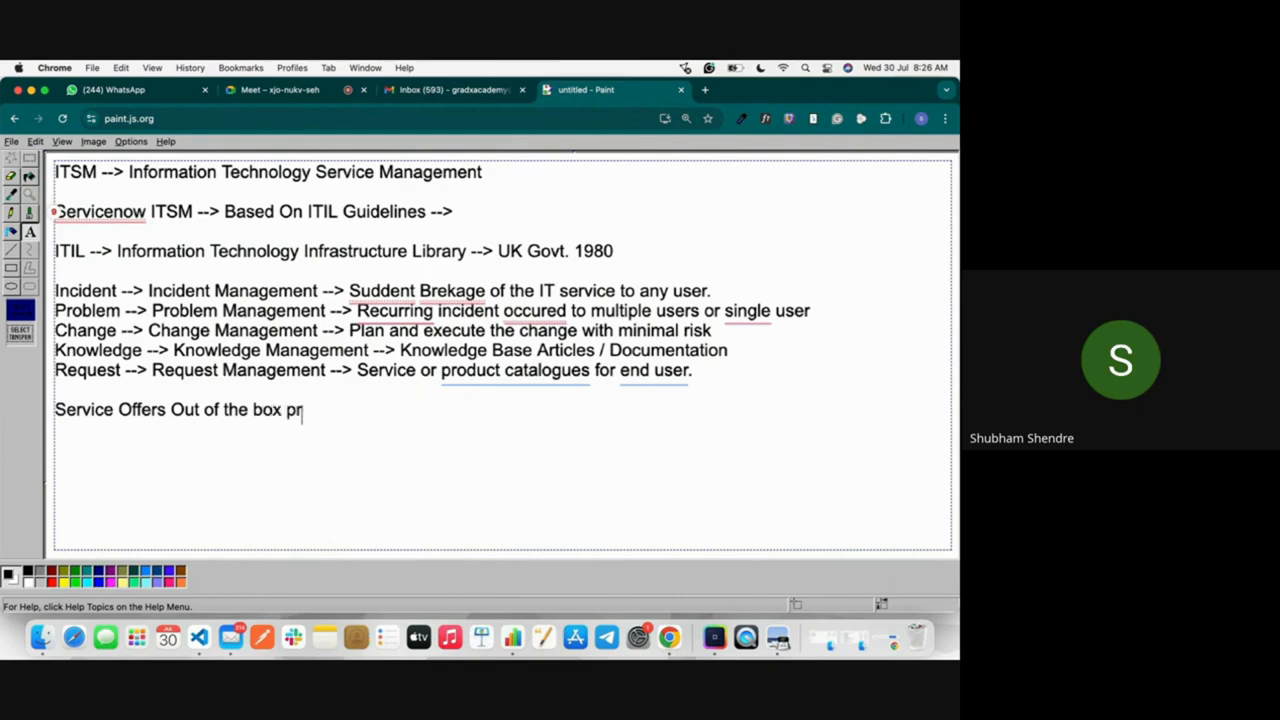
text(oduct -->)
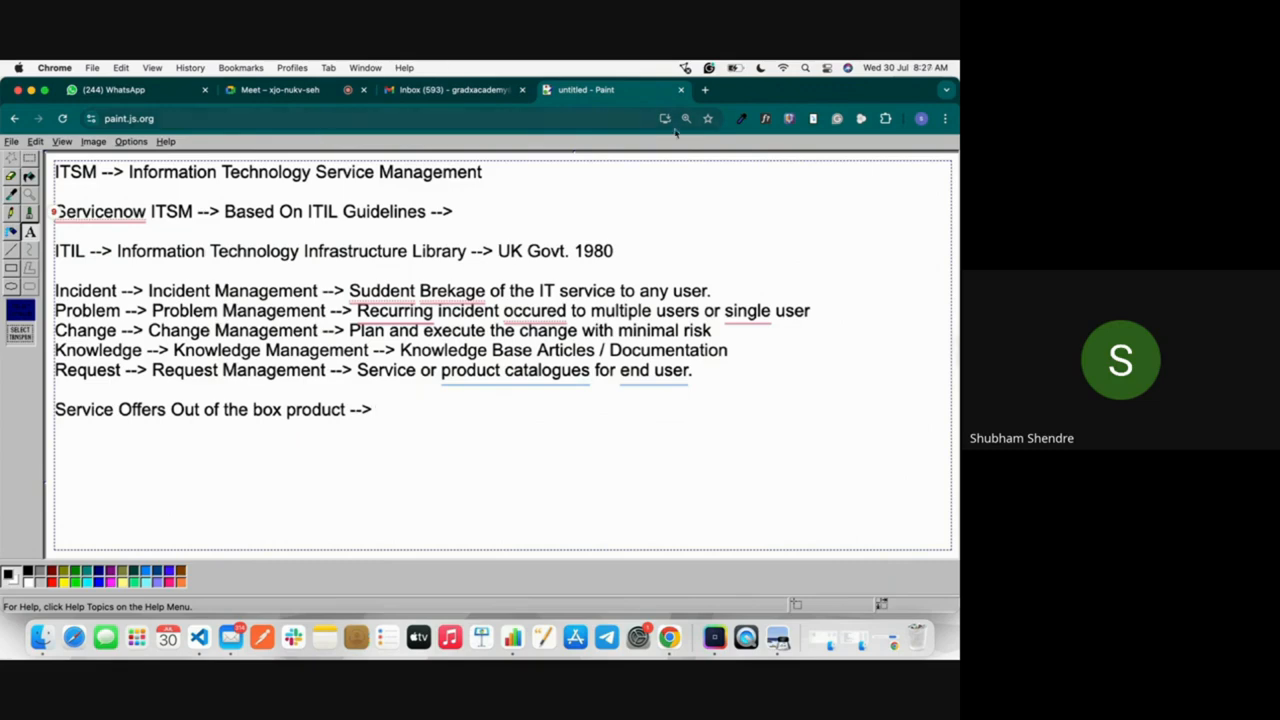
Step: Search Google for "ikea" in a new browser tab, look at the image results and return to Paint
click(706, 90)
text(ikea)
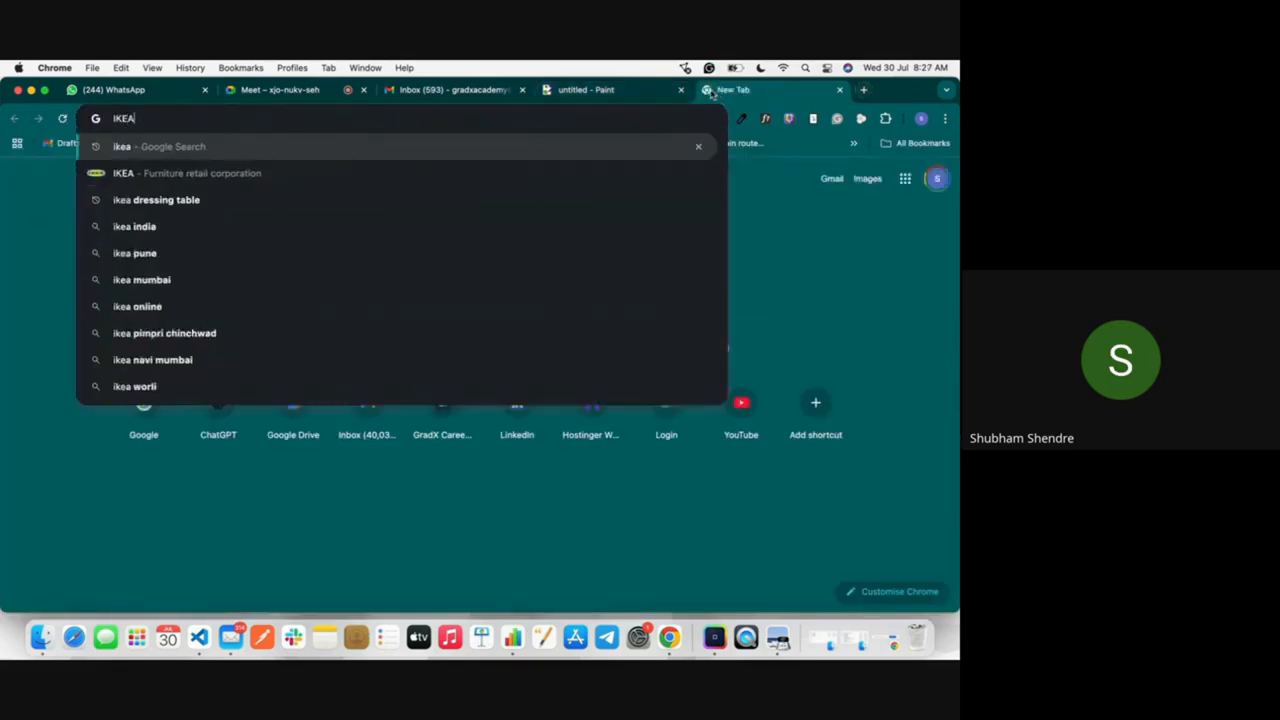
key(Return)
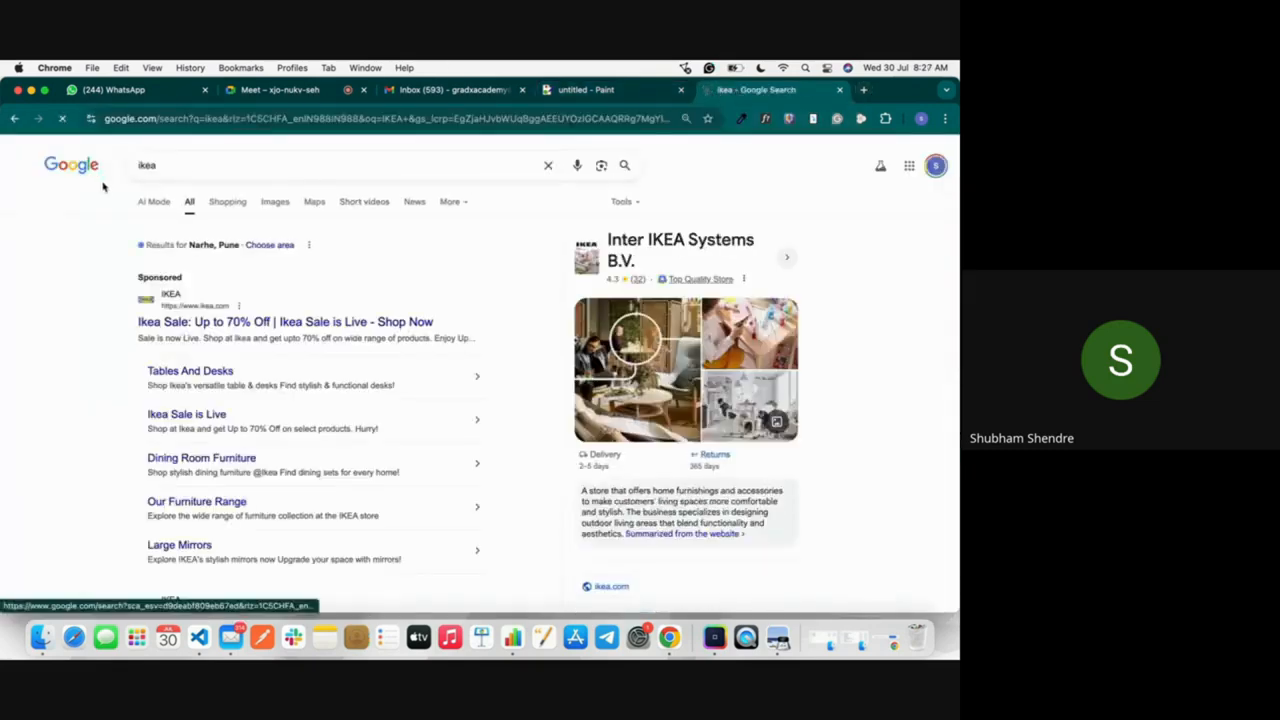
click(272, 206)
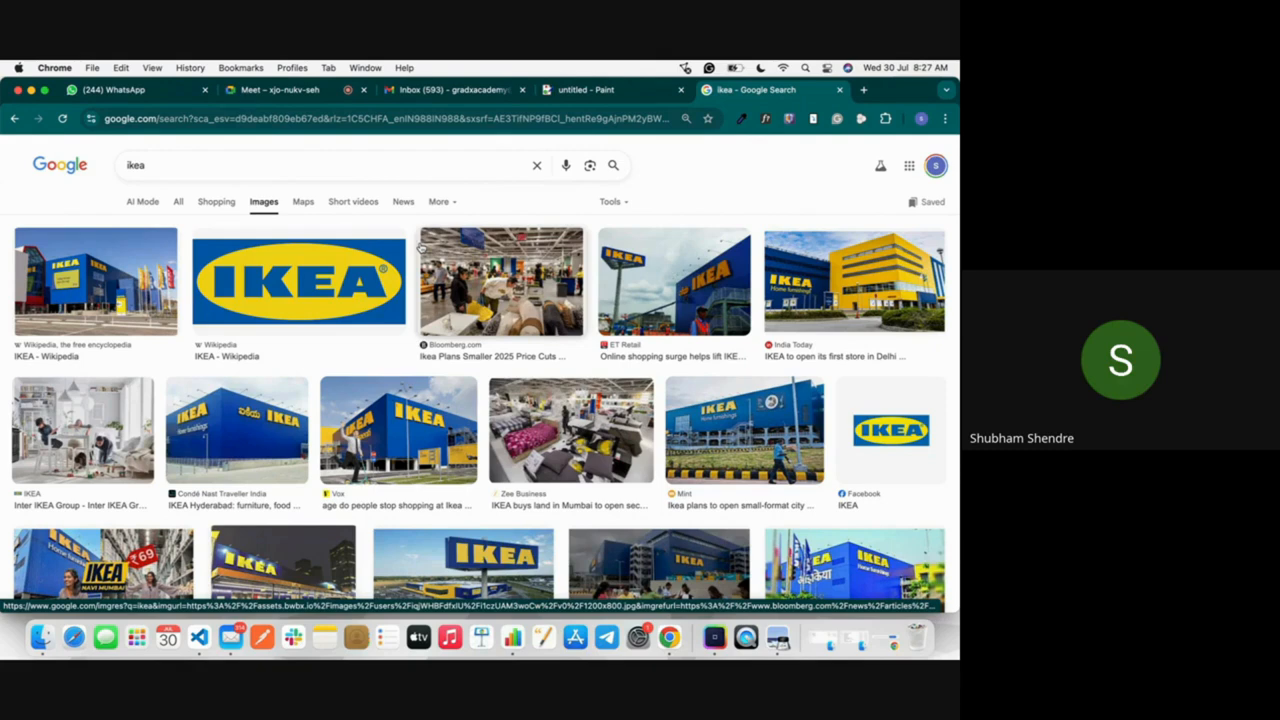
click(590, 91)
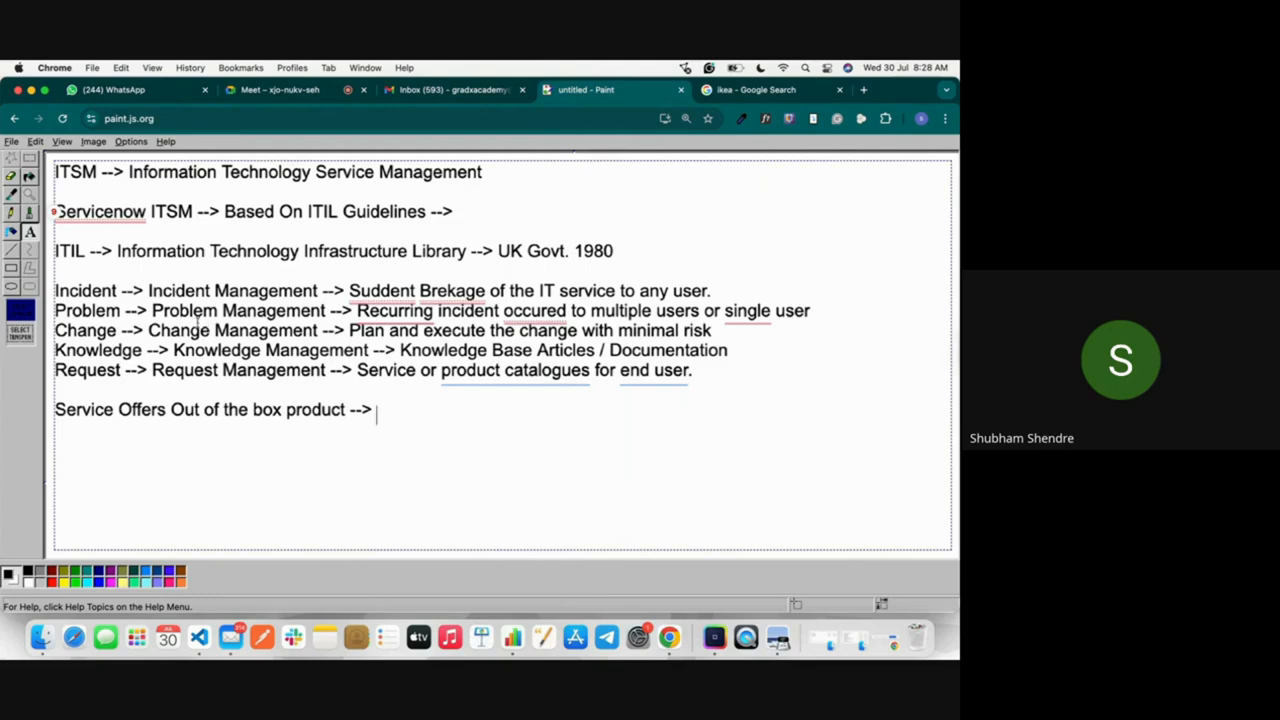
double_click(90, 290)
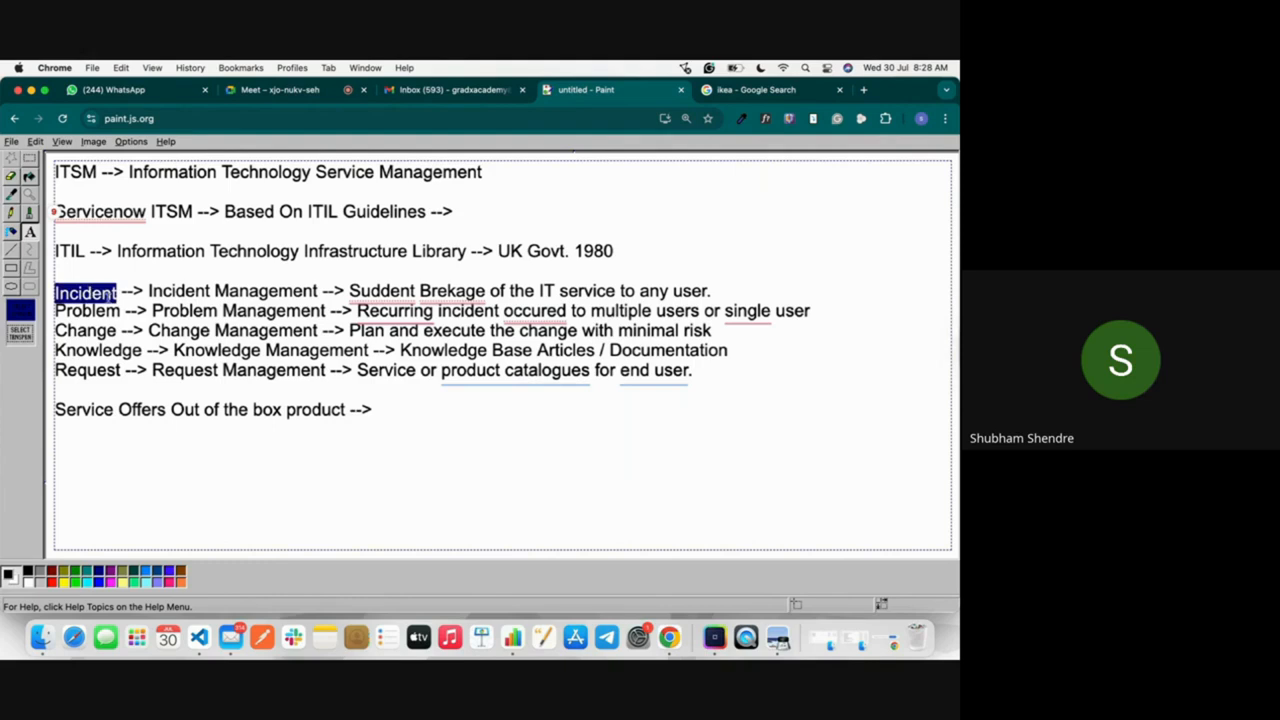
click(328, 333)
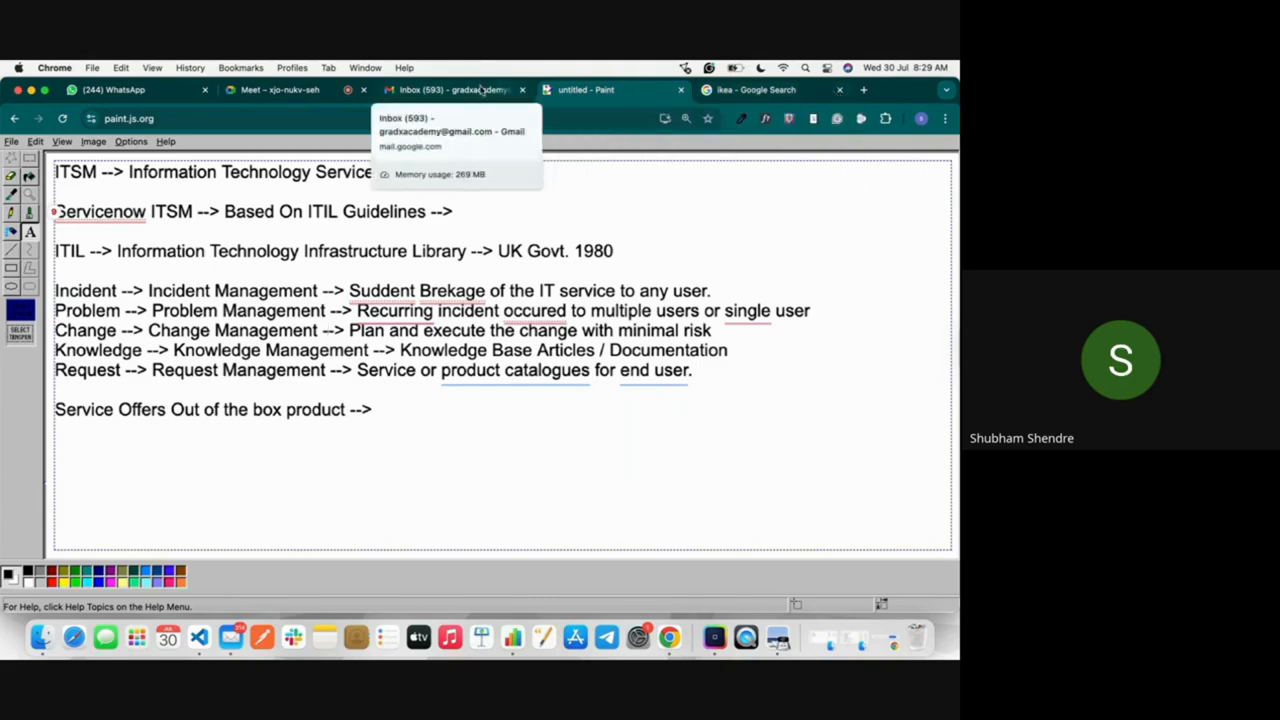
Step: Switch to Gmail and check which account is signed in
click(440, 89)
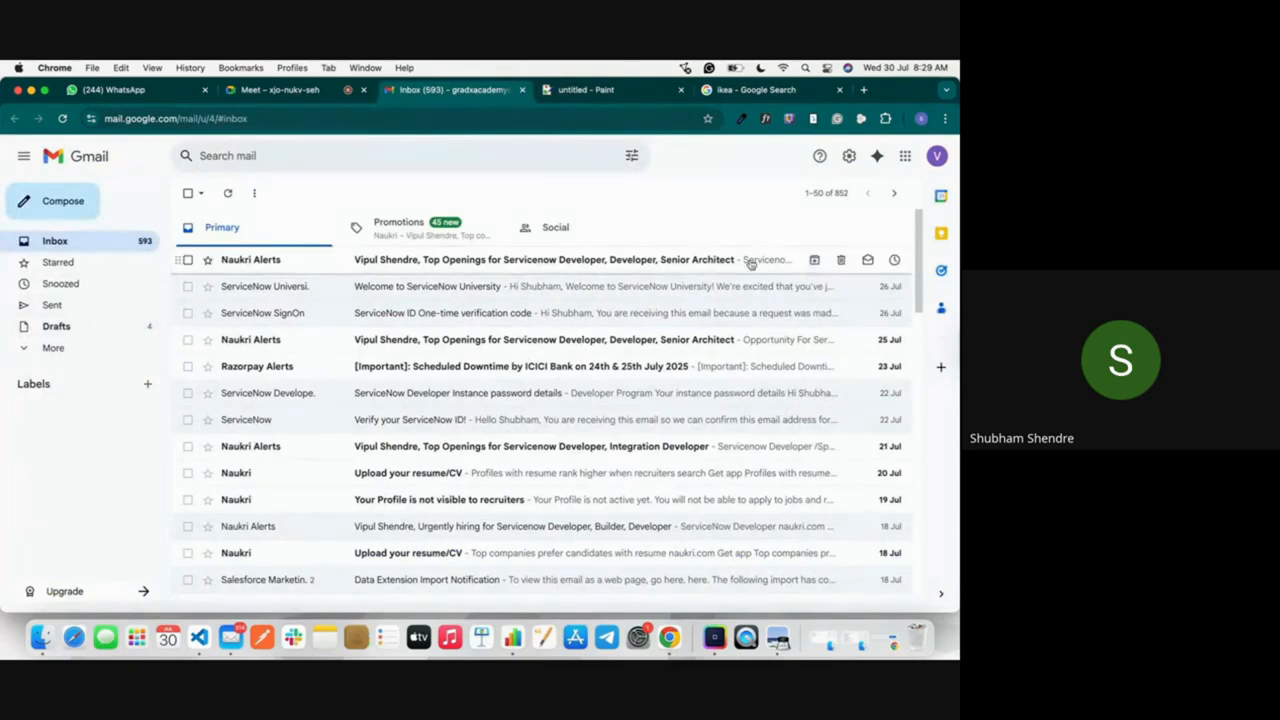
click(937, 156)
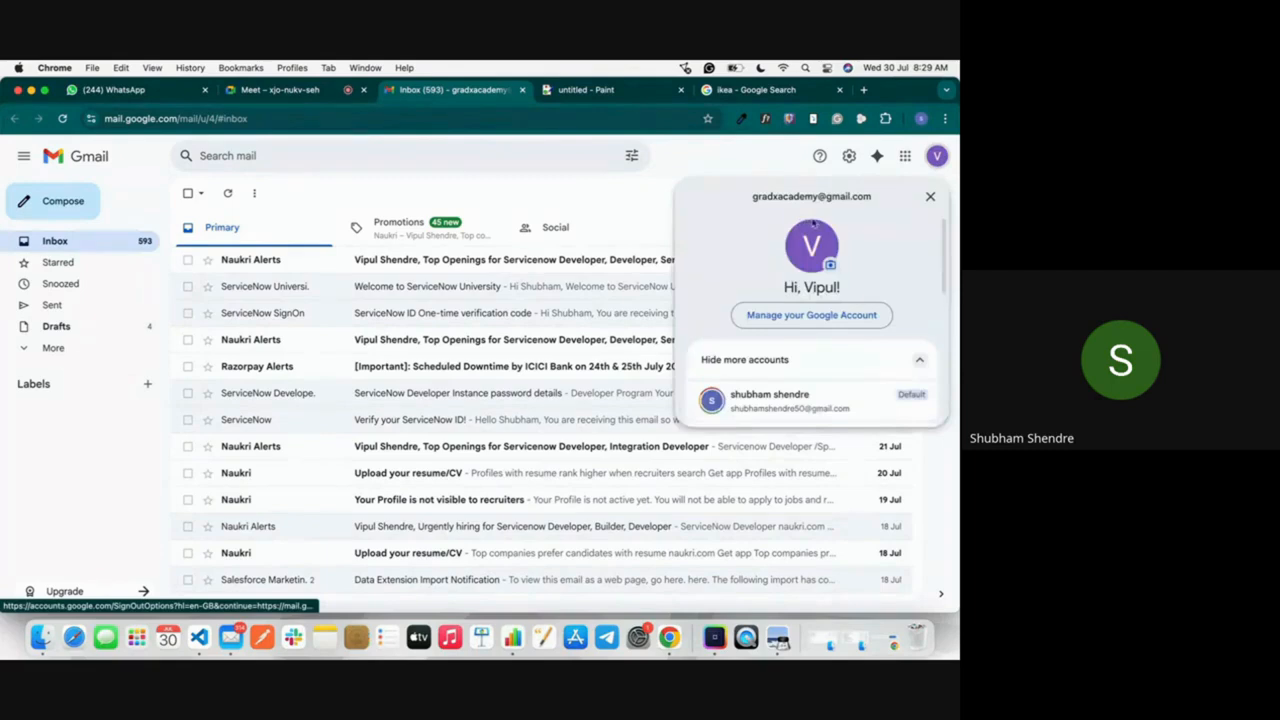
click(742, 168)
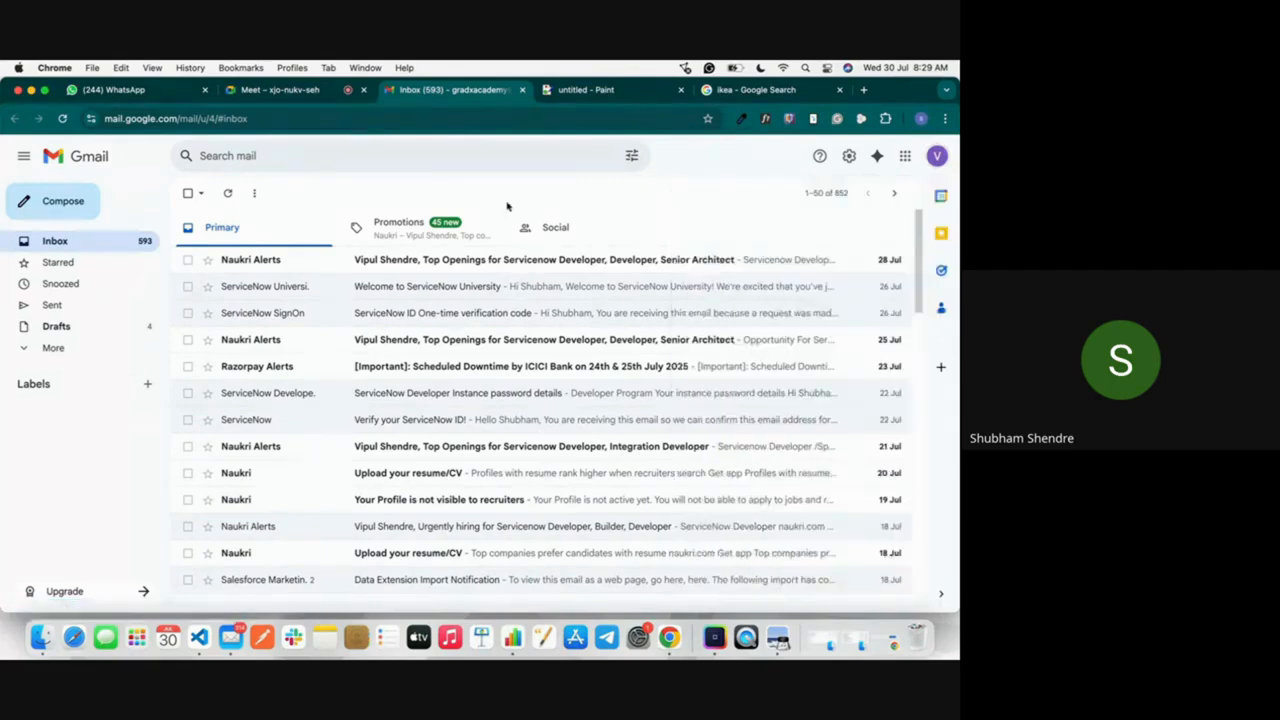
Step: Search Gmail for "service", open the ServiceNow Developer Instance password details email and open its instance URL in a new tab
click(430, 152)
text(service)
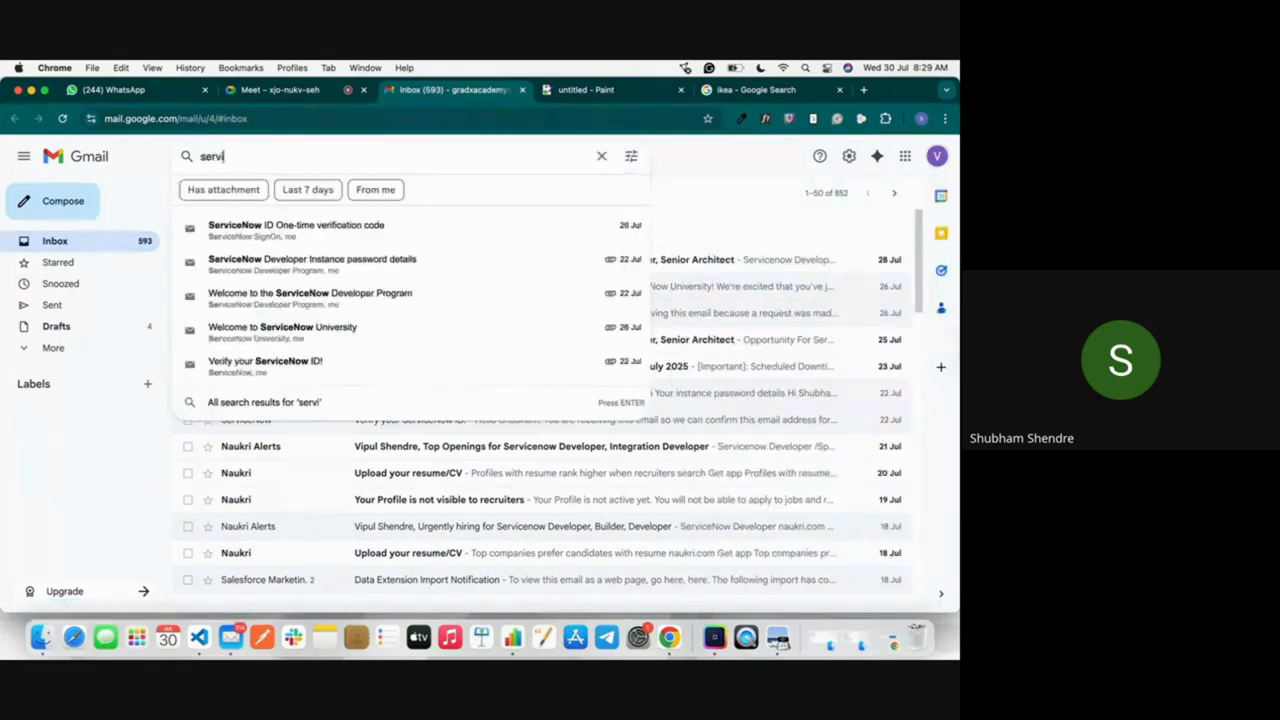
click(410, 260)
scroll(587, 302, down, 3)
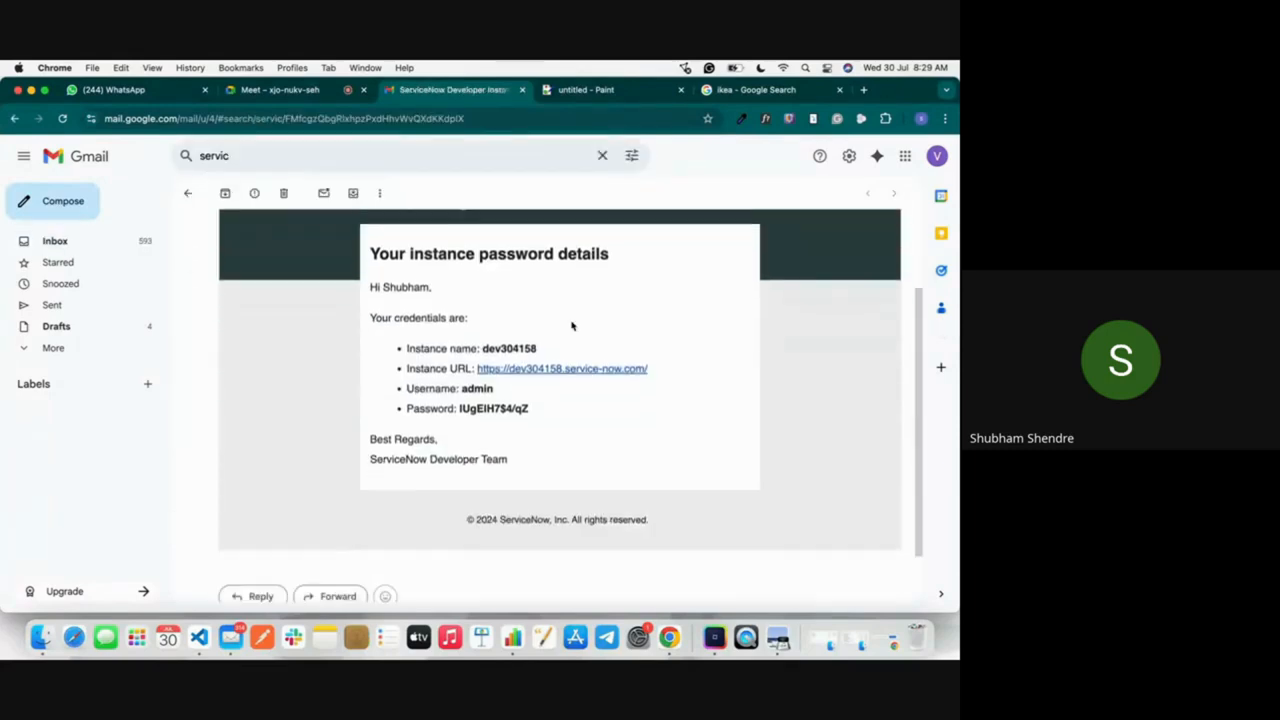
right_click(537, 370)
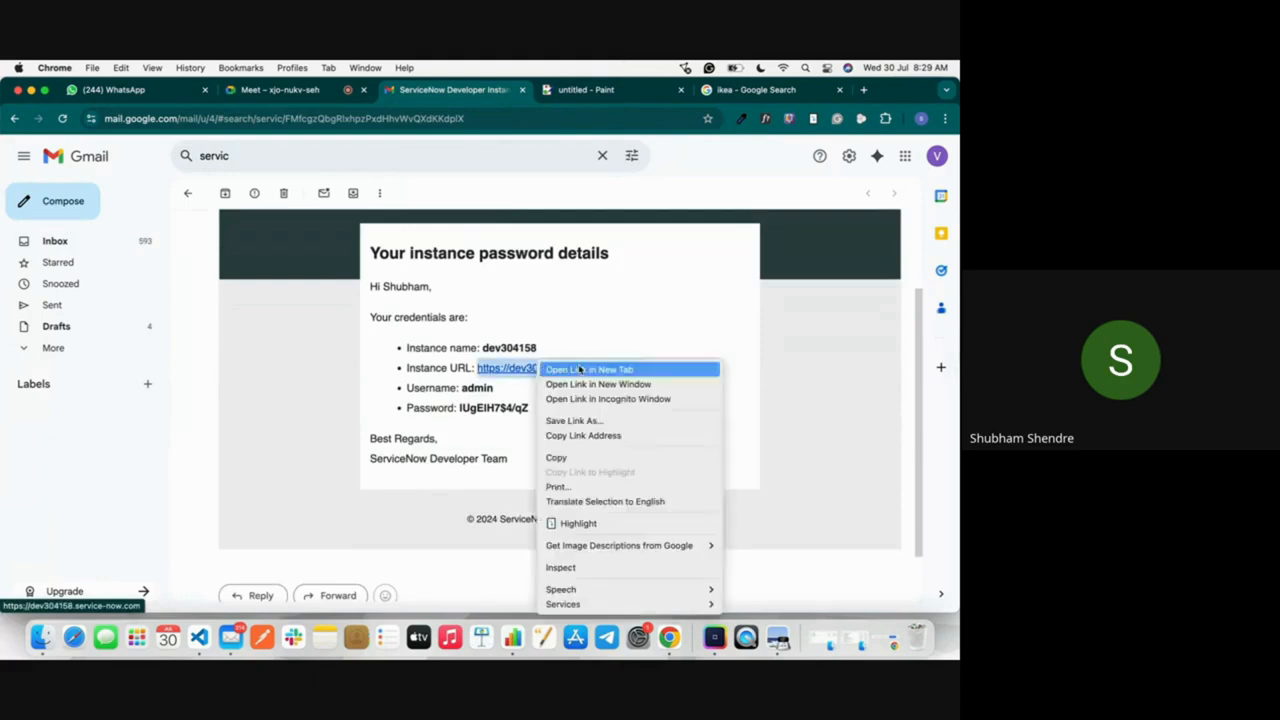
click(580, 370)
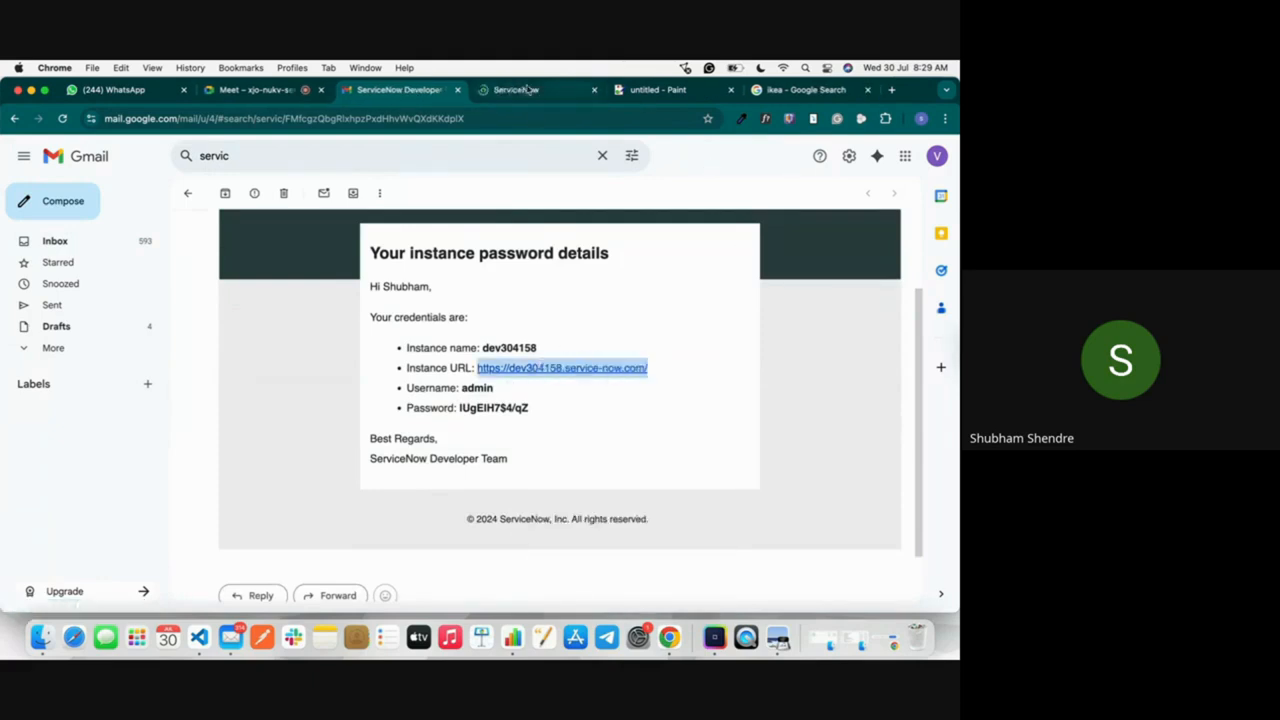
click(528, 89)
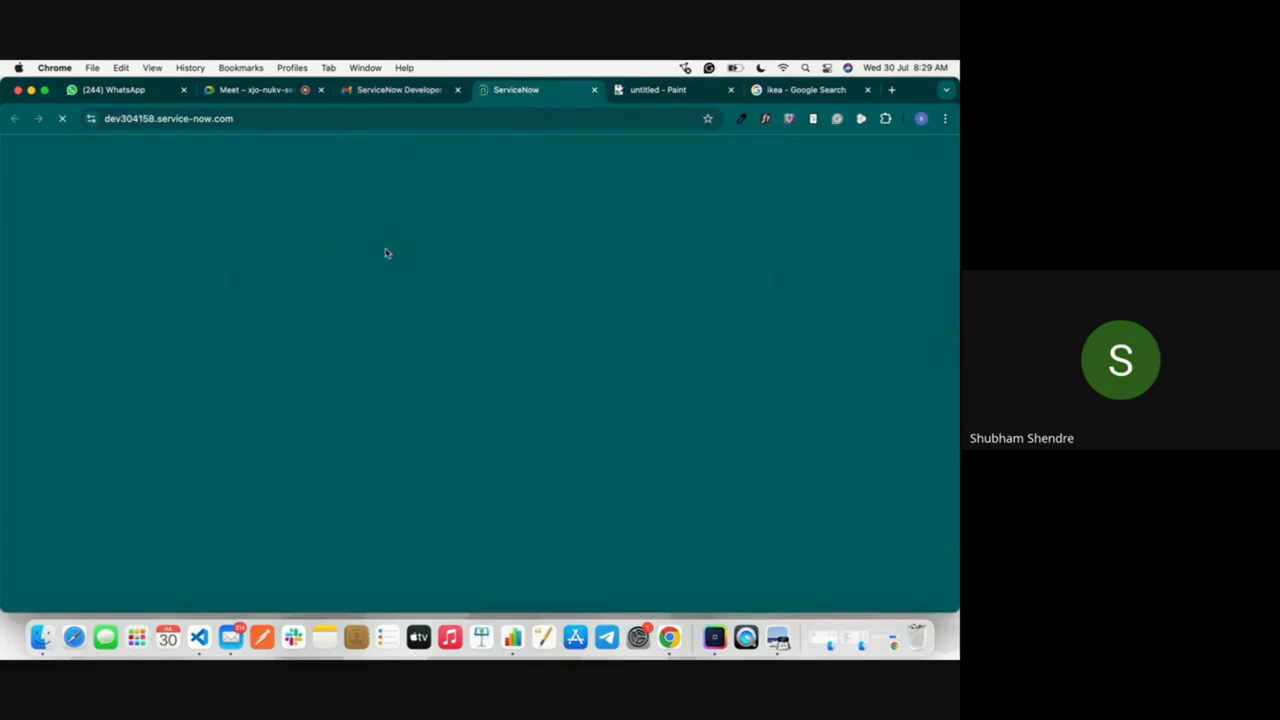
Step: Log in to the ServiceNow instance with the user name Admin and the account password, revealing the password to check it
text(Admin)
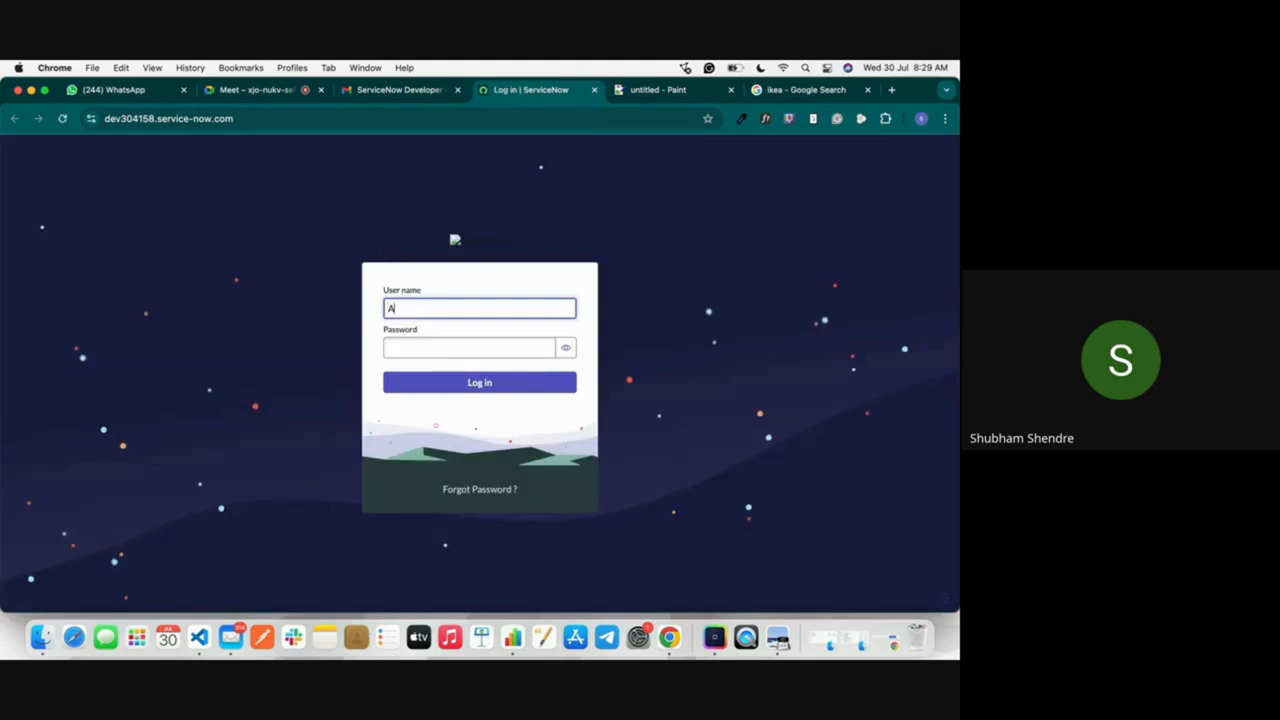
click(408, 346)
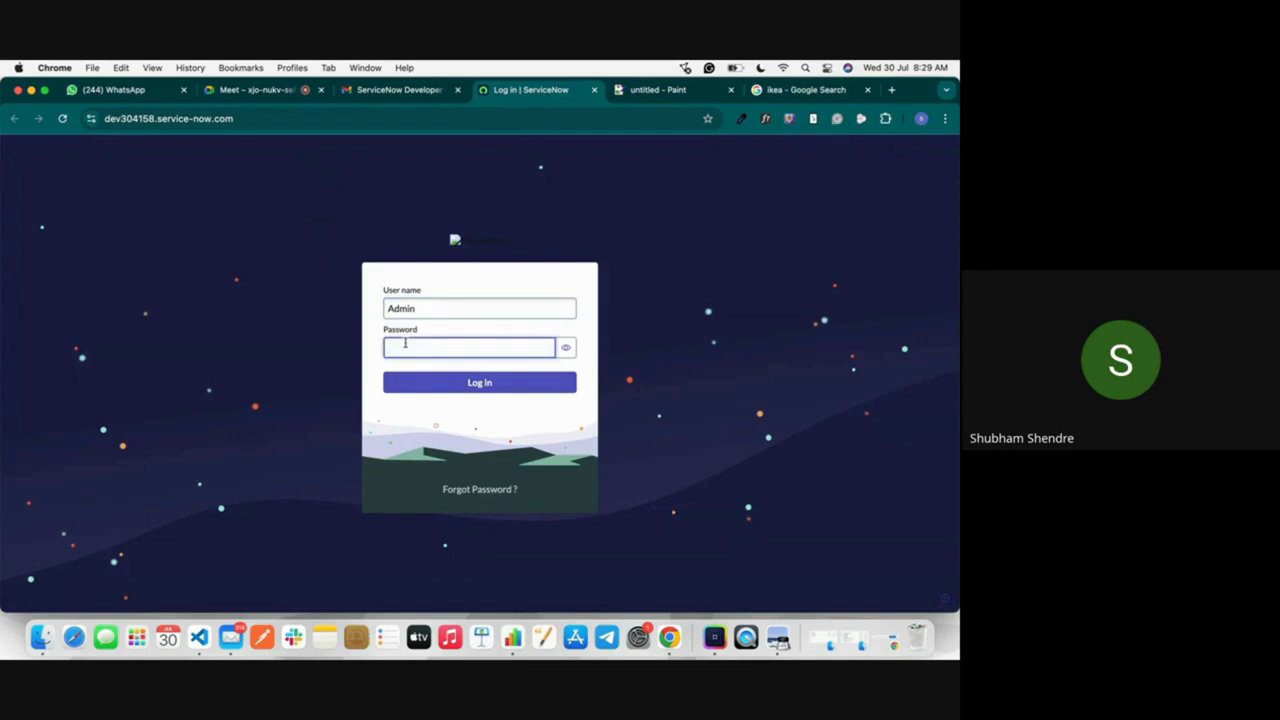
text(*******)
text(@1)
click(565, 347)
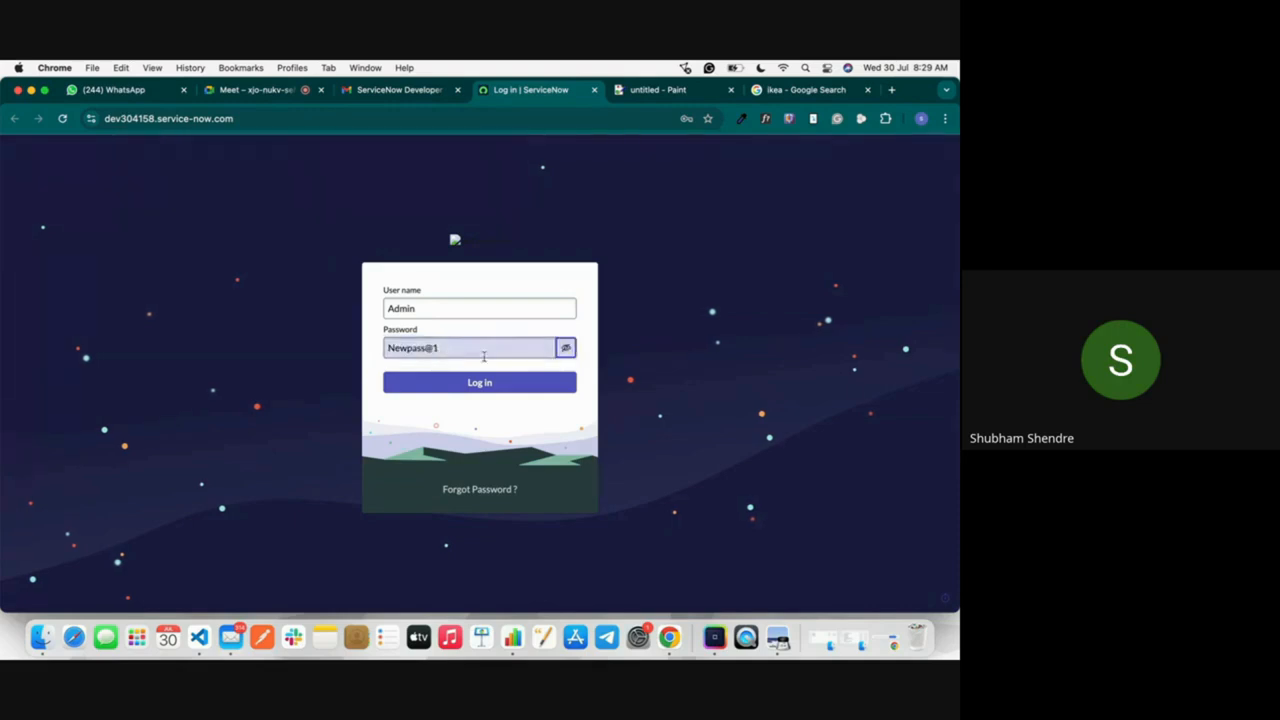
click(447, 382)
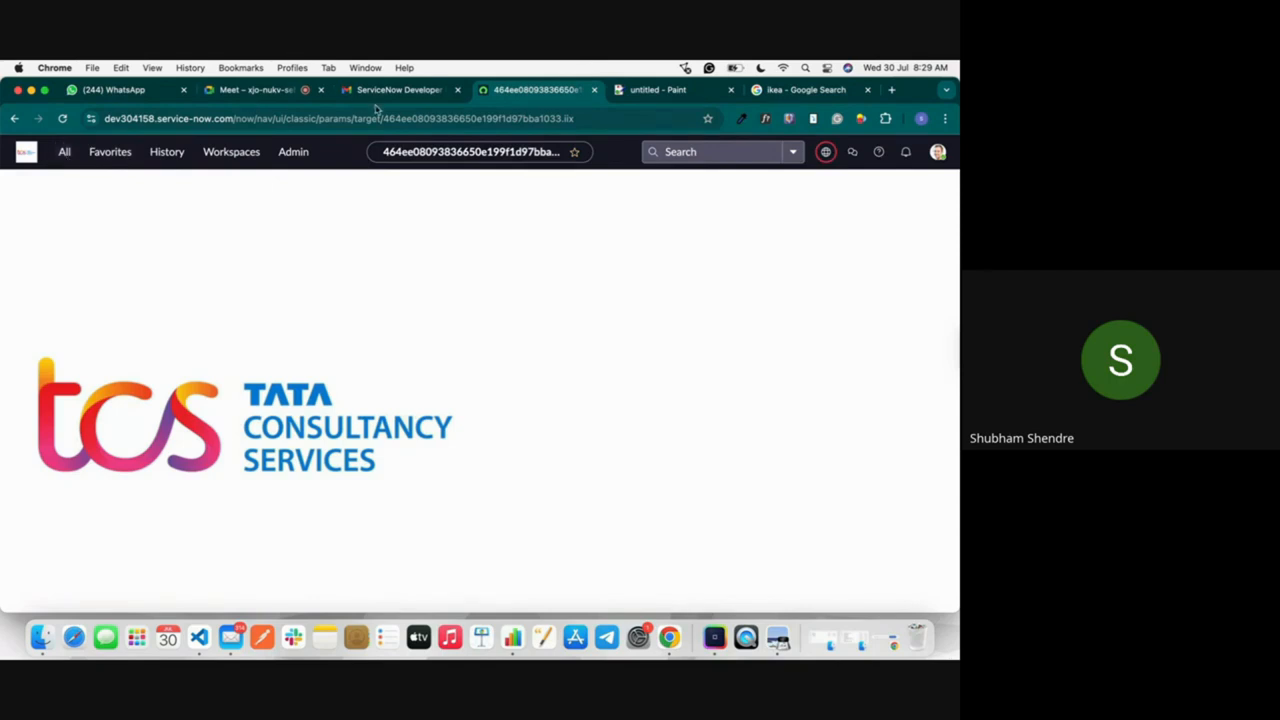
Step: Switch to Paint and replace the notes below the ITSM line with "Infosys --> Email Service form Outlook"
click(665, 90)
drag(413, 411, 56, 206)
key(BackSpace)
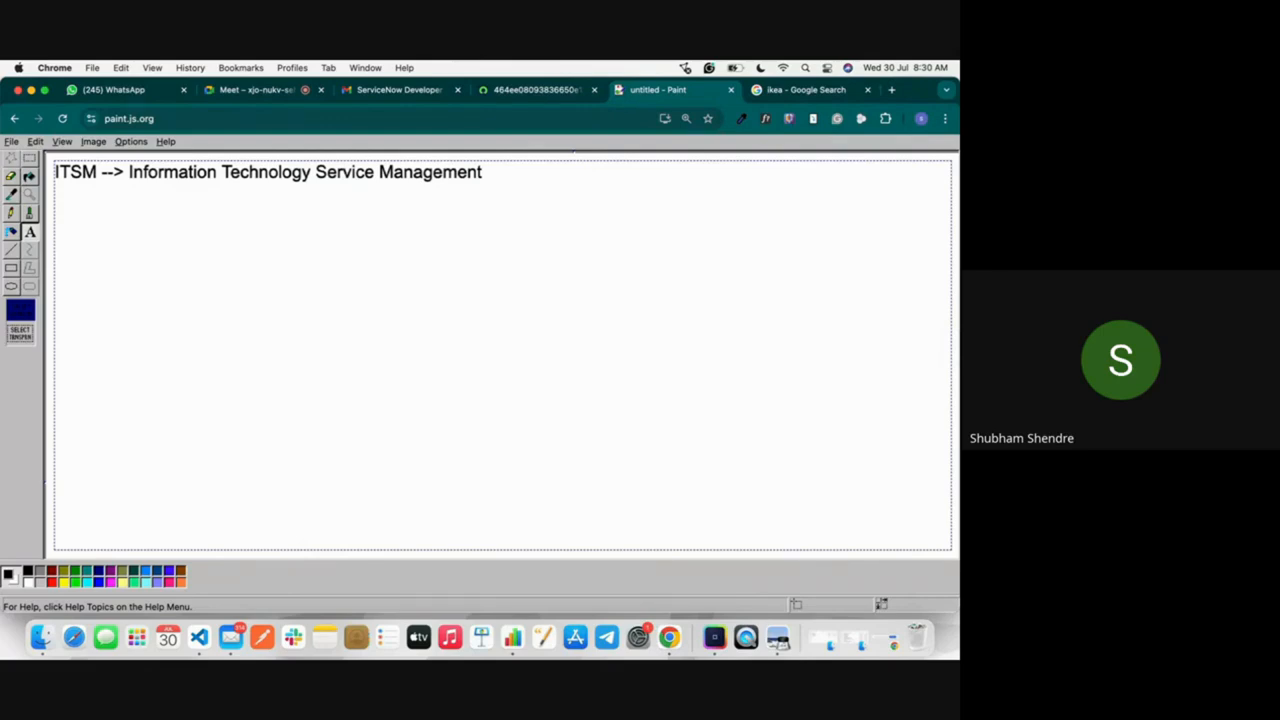
text(Infosys --> )
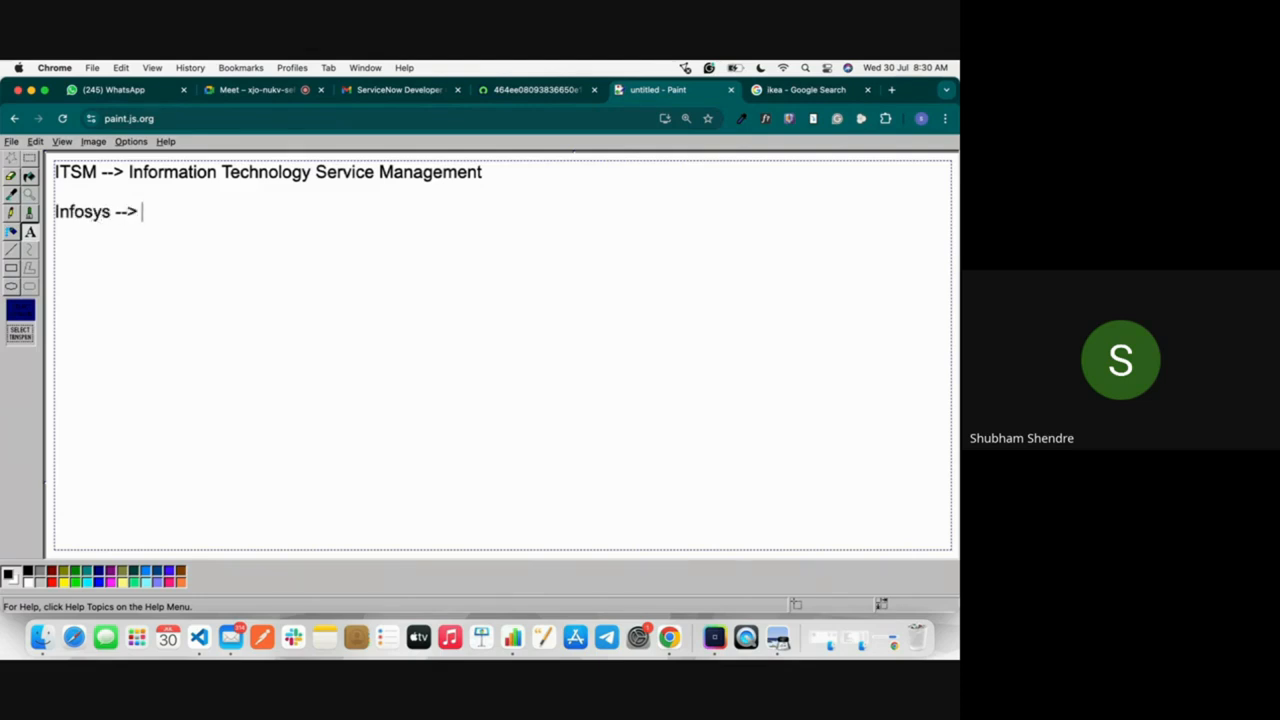
text(Email Se)
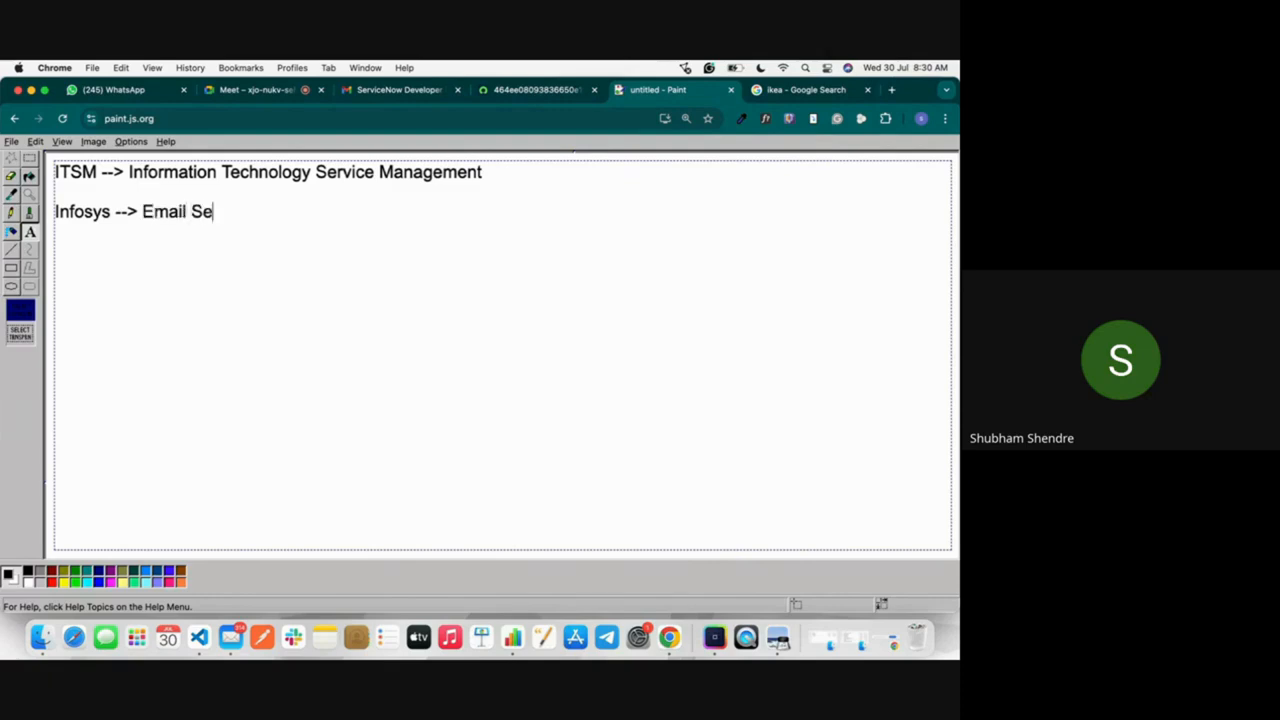
text(rvice form)
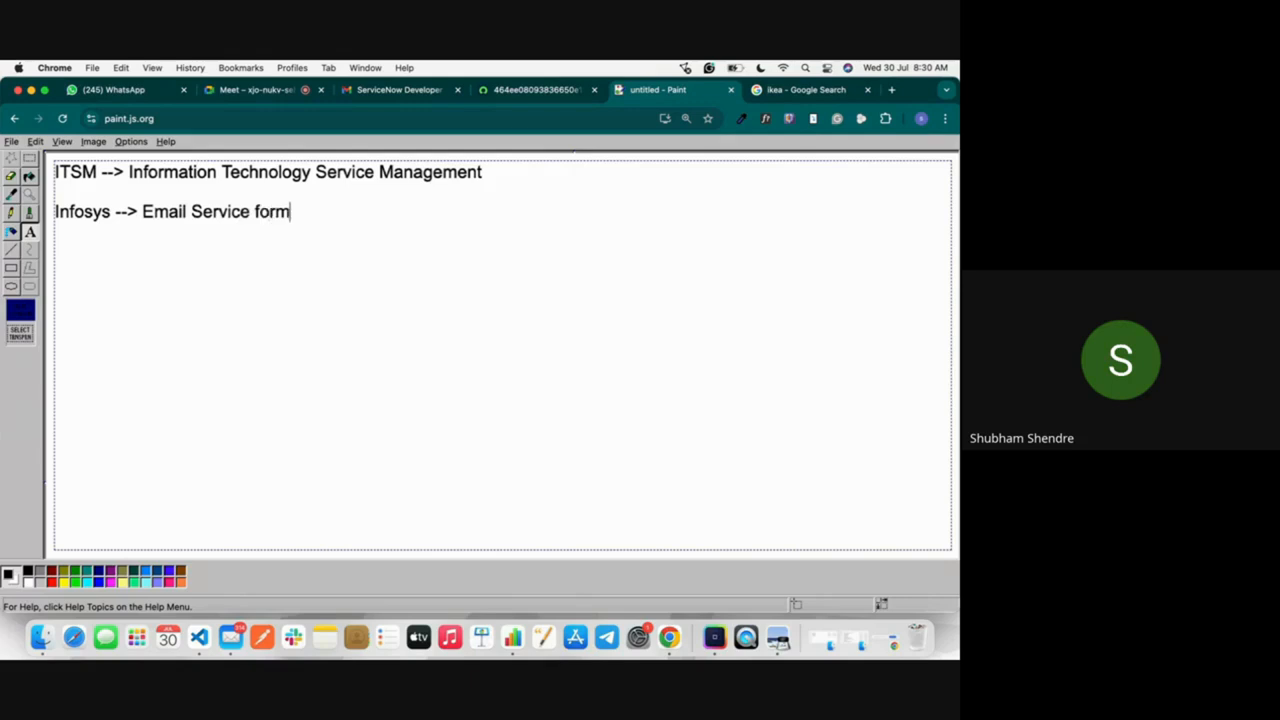
text( Outlook)
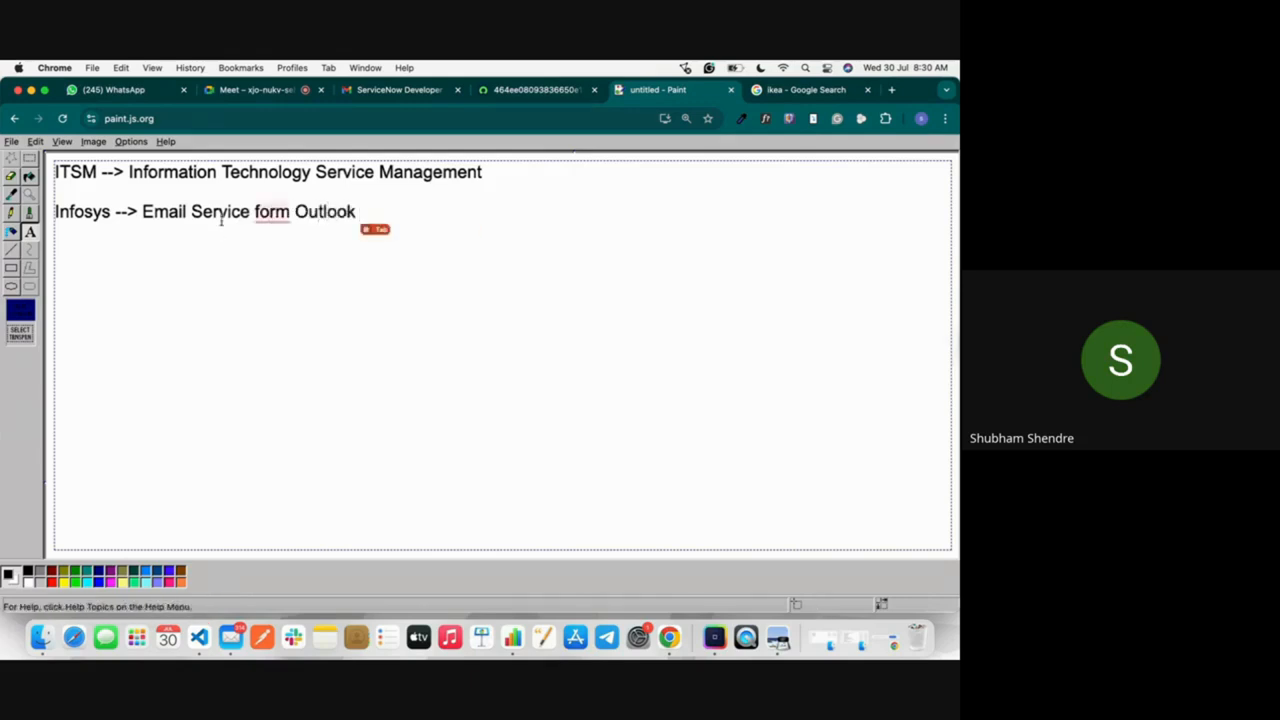
double_click(84, 210)
double_click(333, 210)
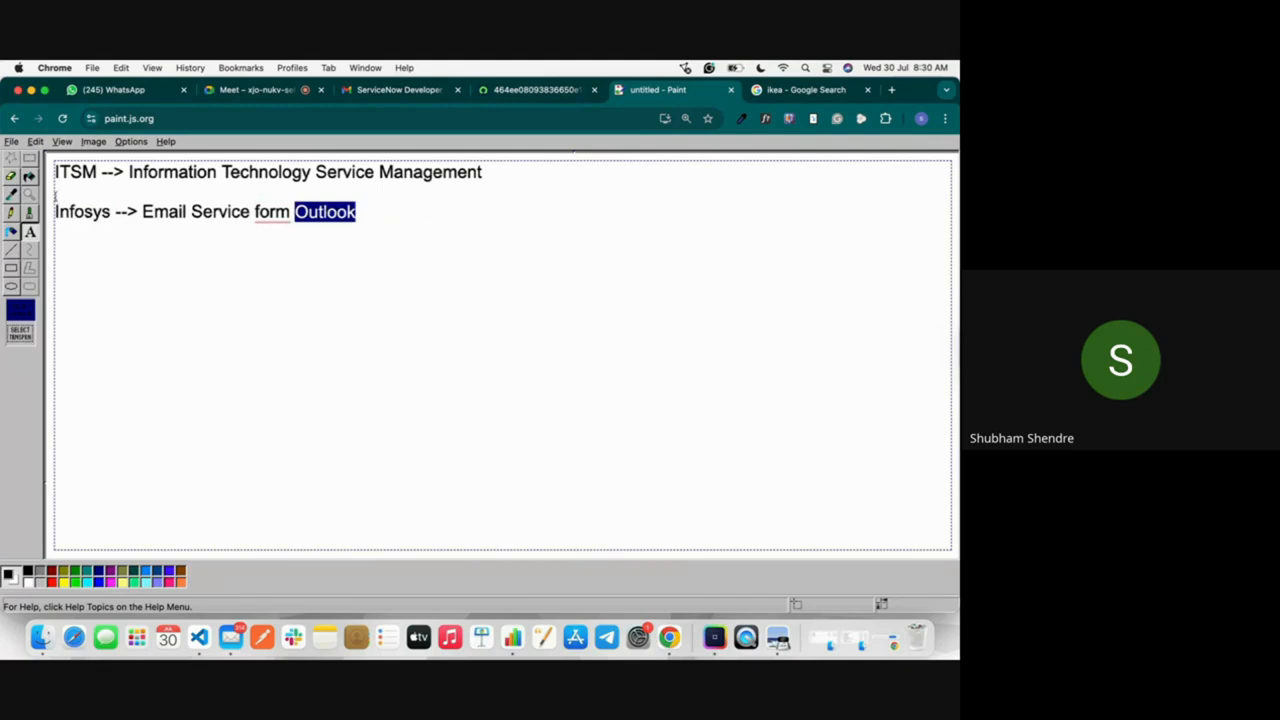
double_click(93, 211)
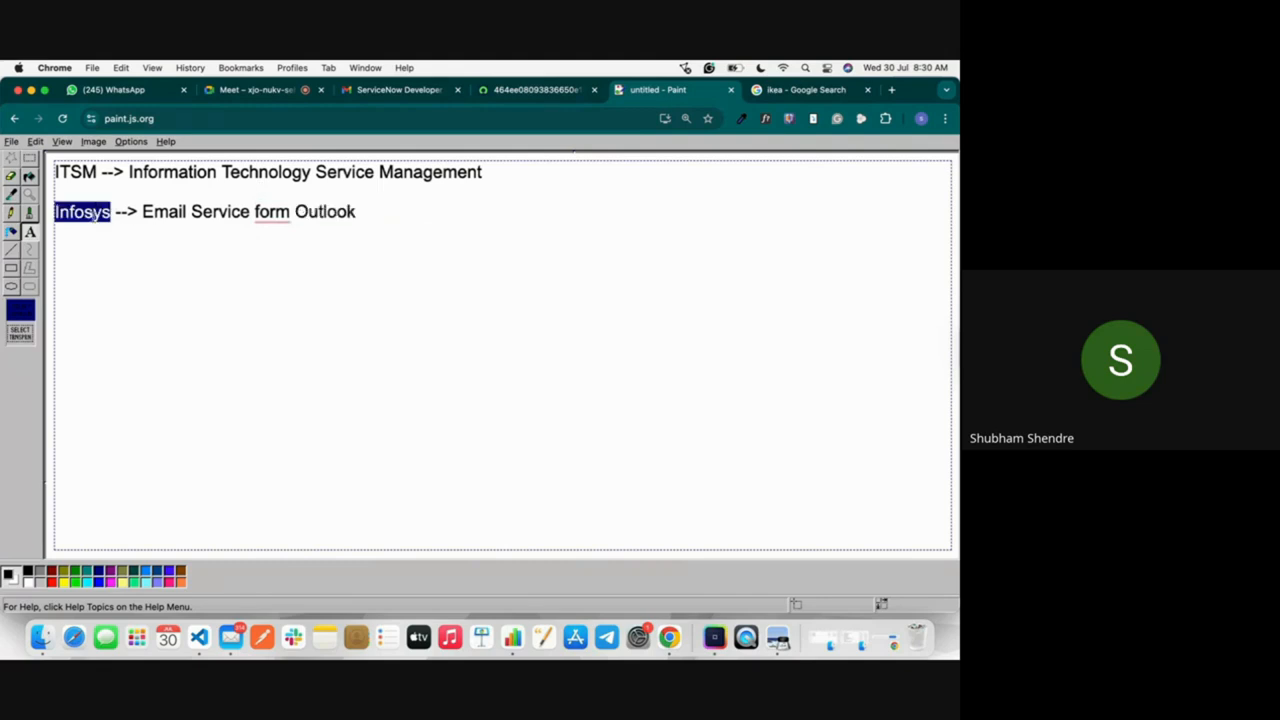
click(93, 211)
double_click(92, 212)
double_click(310, 212)
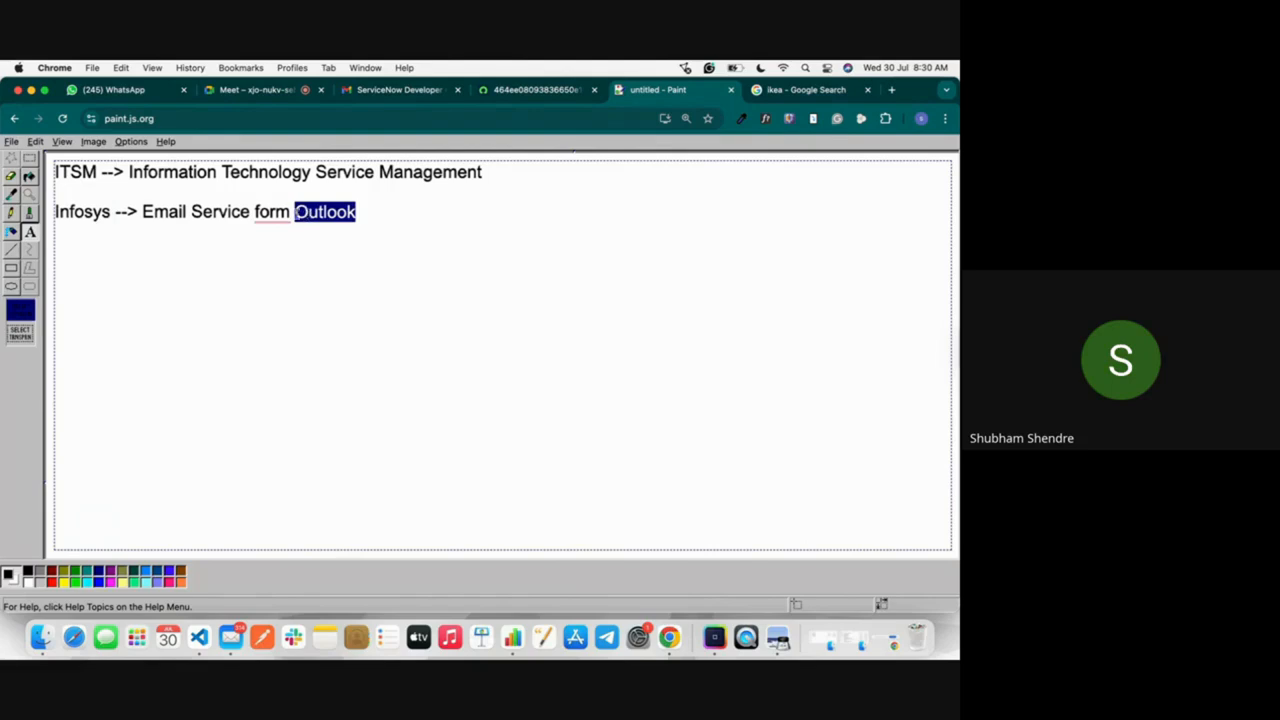
click(298, 212)
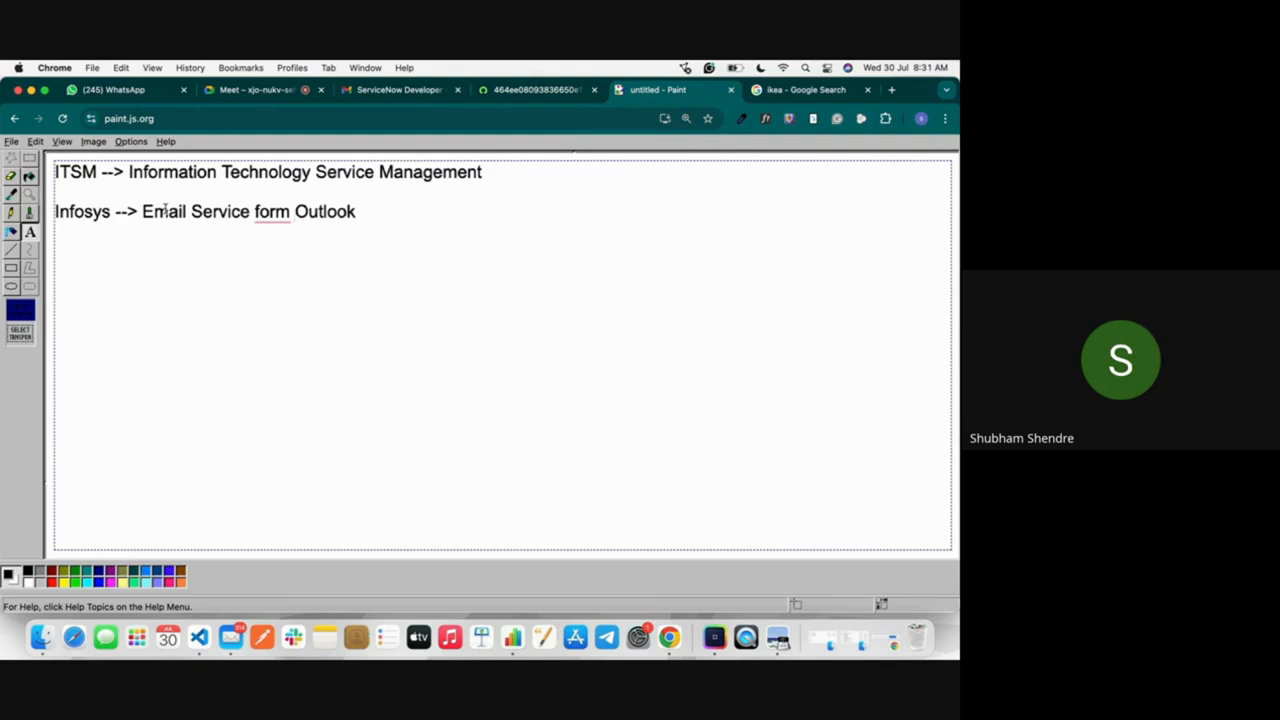
Step: Add a line below the Infosys line with the employee's first name followed by "--> Email Login Issue"
click(379, 210)
key(Return)
text(Shubham --> )
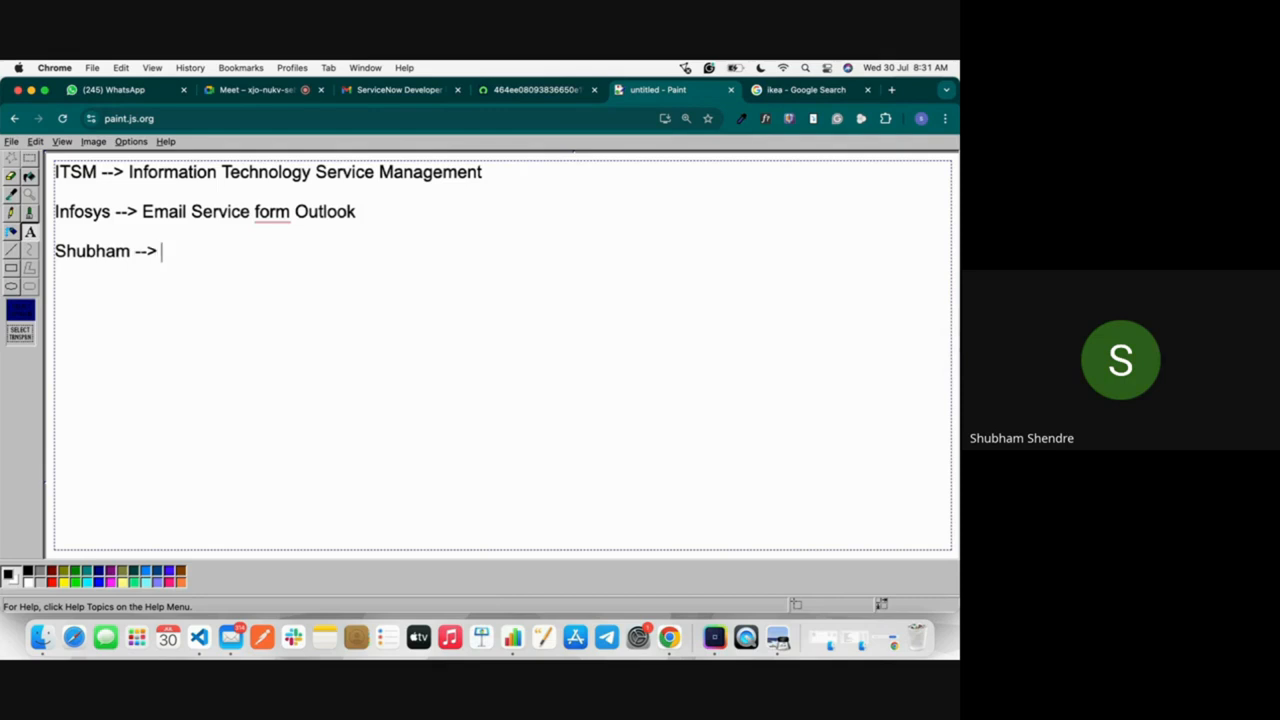
text(Email Login Issue)
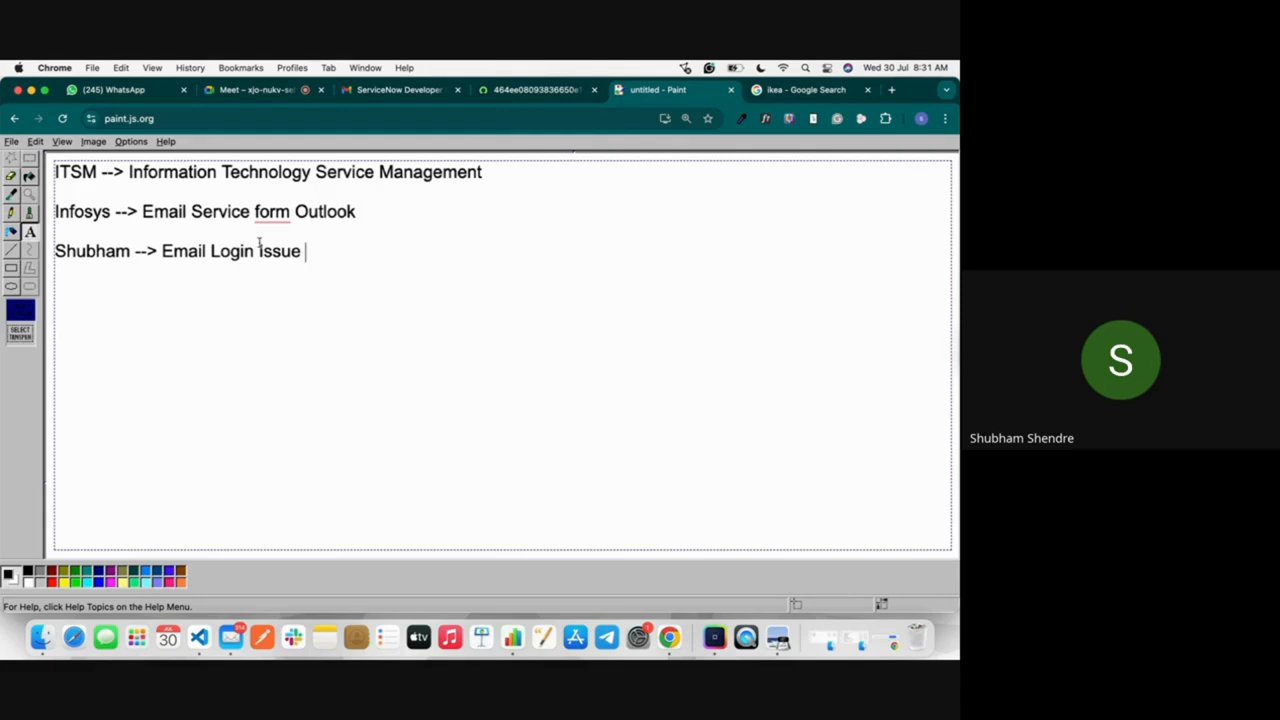
Step: Switch to ServiceNow, filter the navigator for "inciden", open the list of all incidents and start a new incident record
click(536, 91)
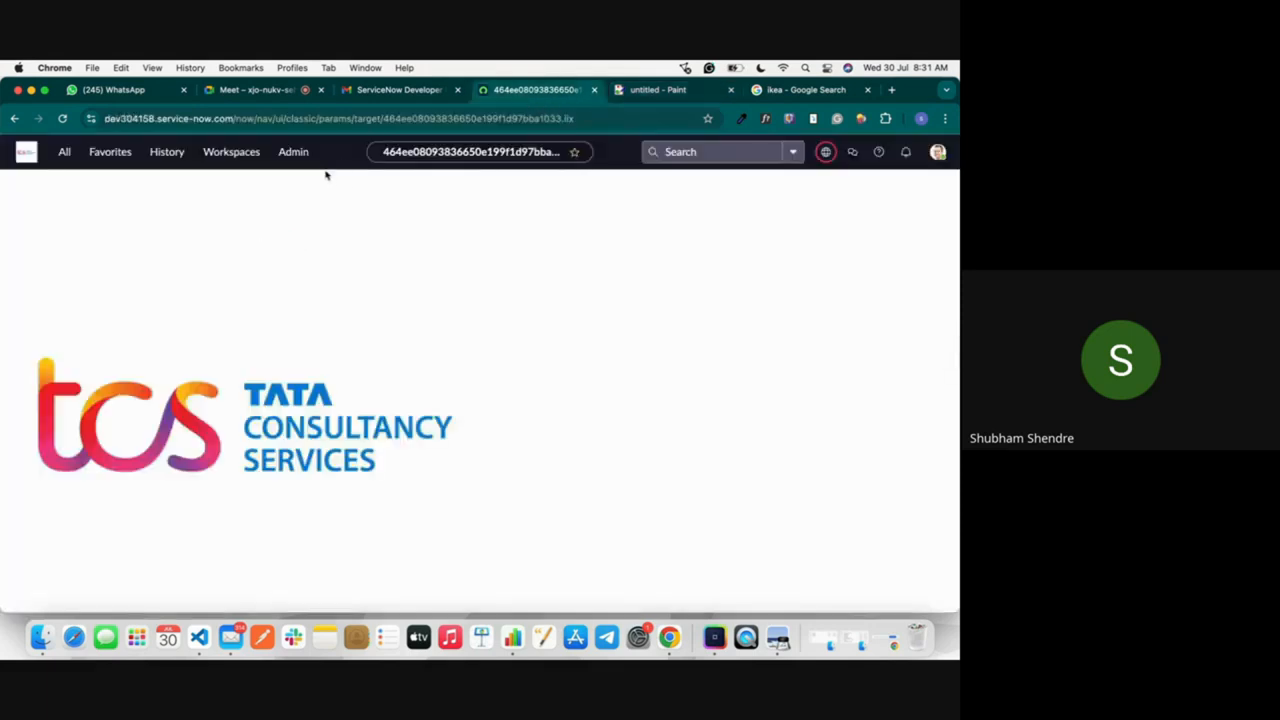
click(66, 152)
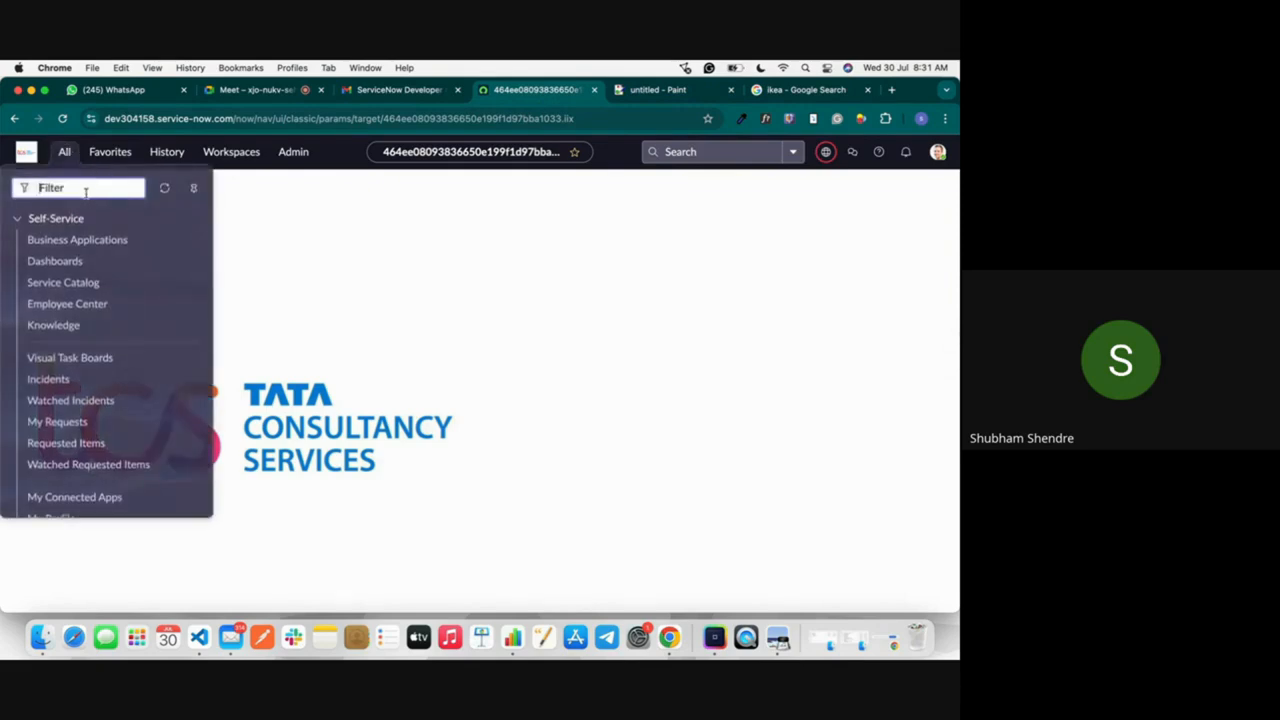
text(inciden)
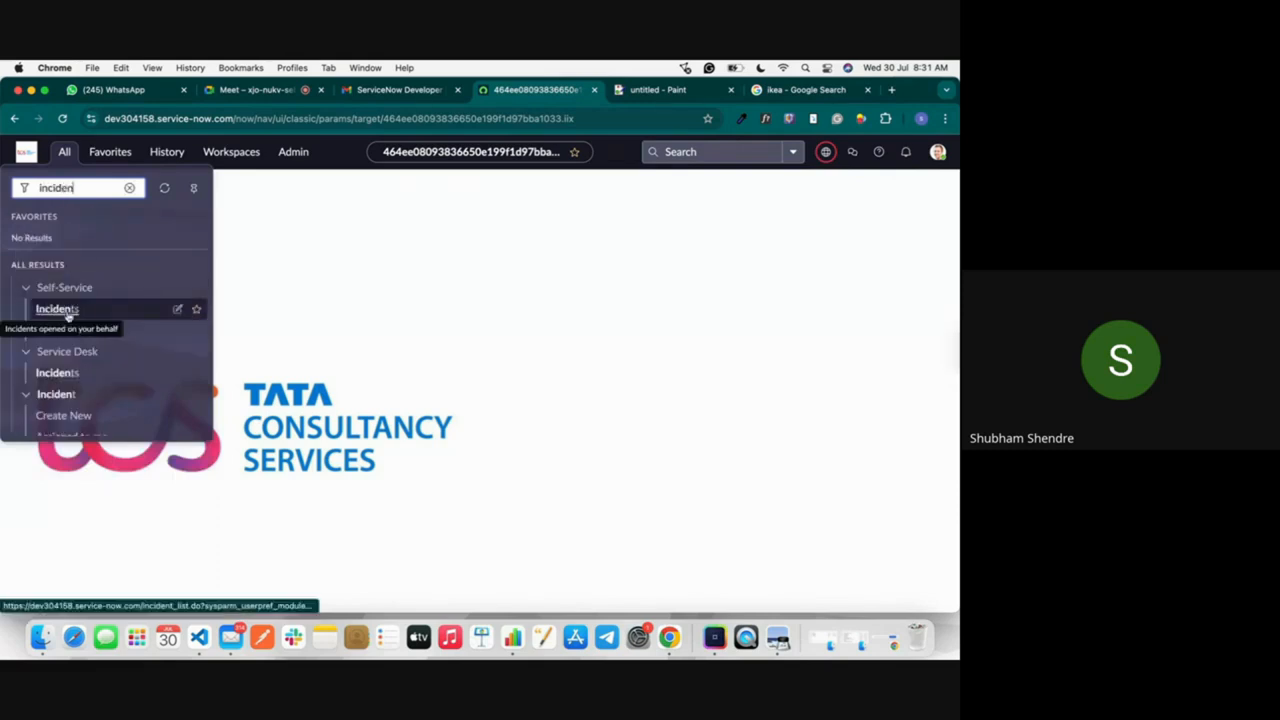
scroll(63, 360, down, 2)
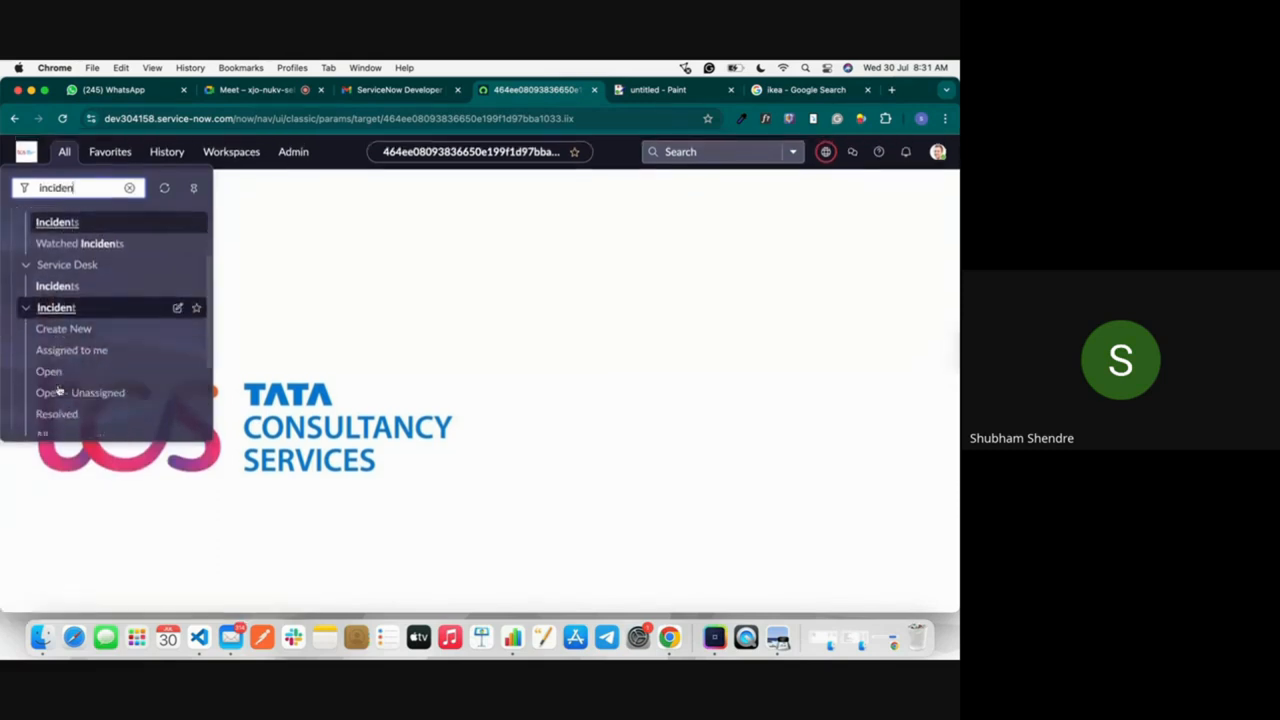
click(44, 418)
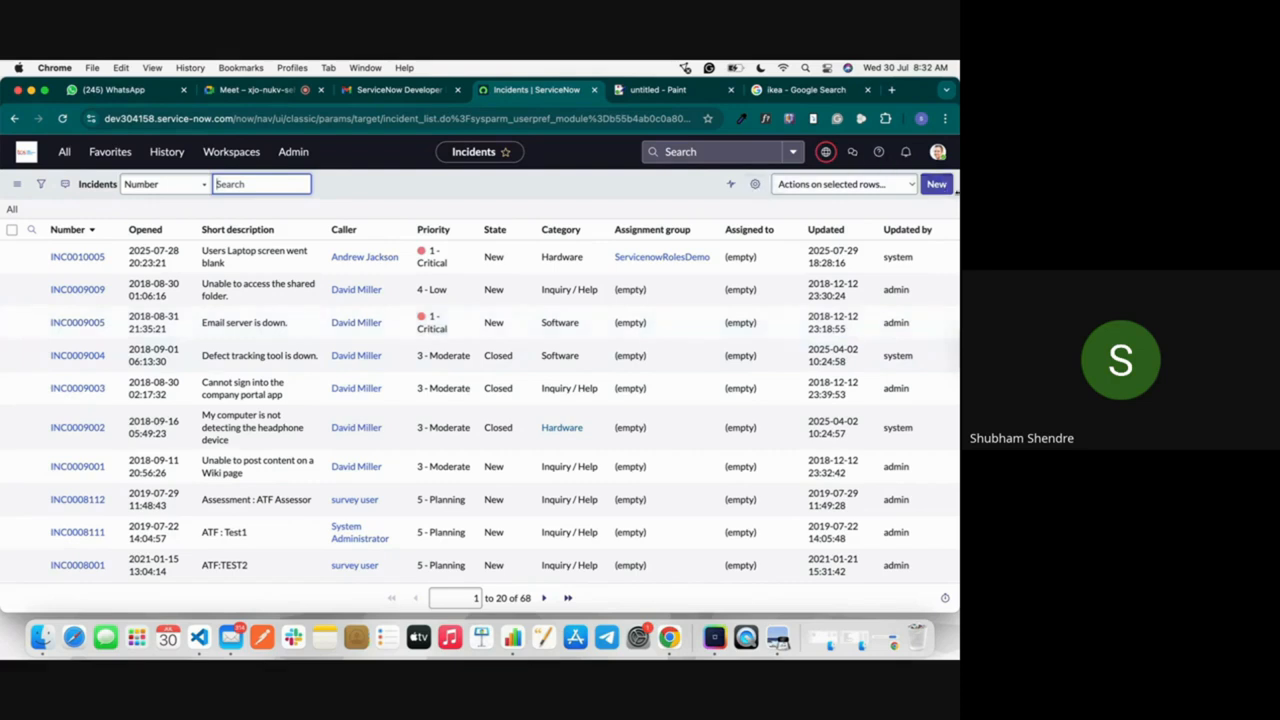
click(939, 187)
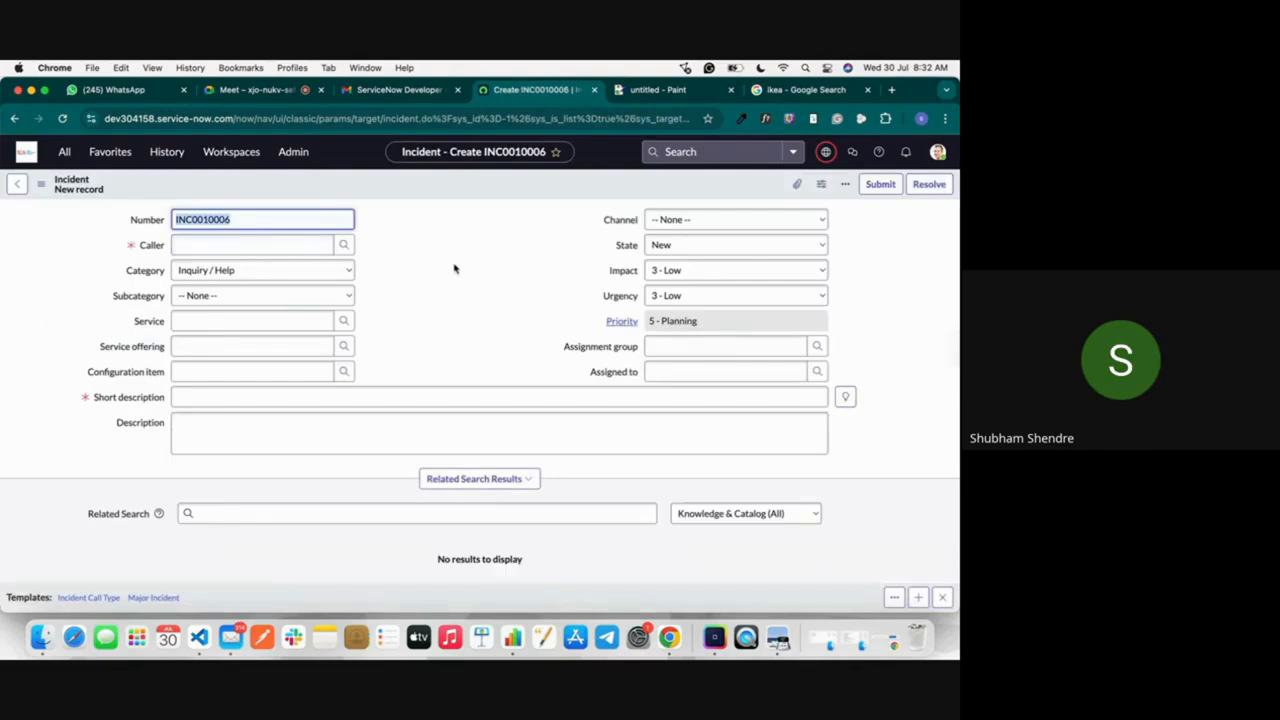
Step: Highlight the employee's name in the Paint note, admit the waiting participant in Google Meet and return to the new incident form
click(658, 92)
double_click(124, 252)
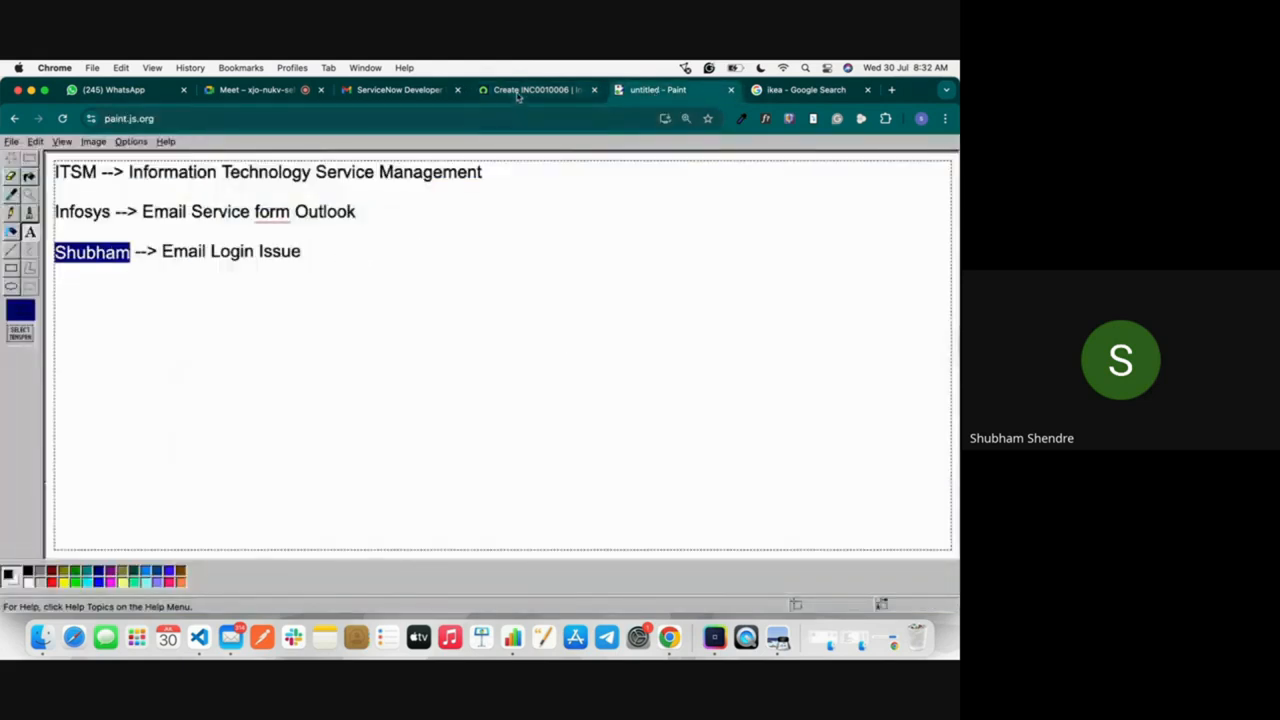
right_click(256, 222)
click(289, 93)
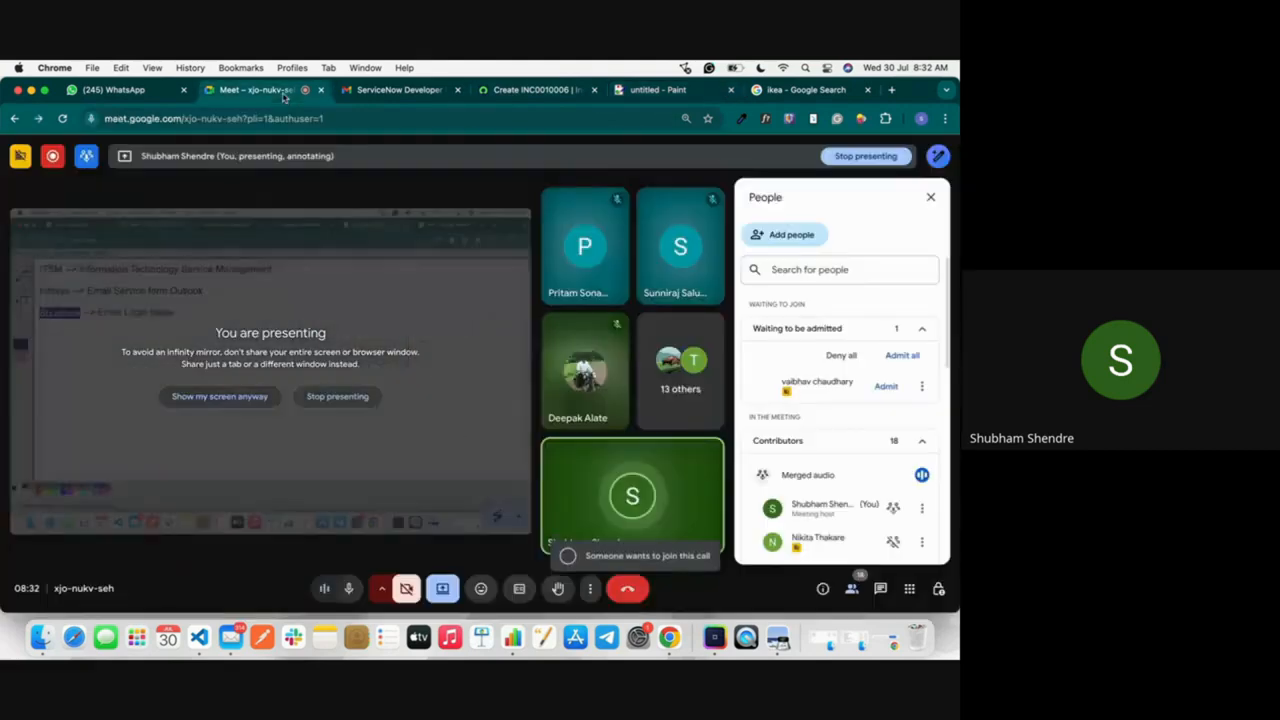
click(886, 386)
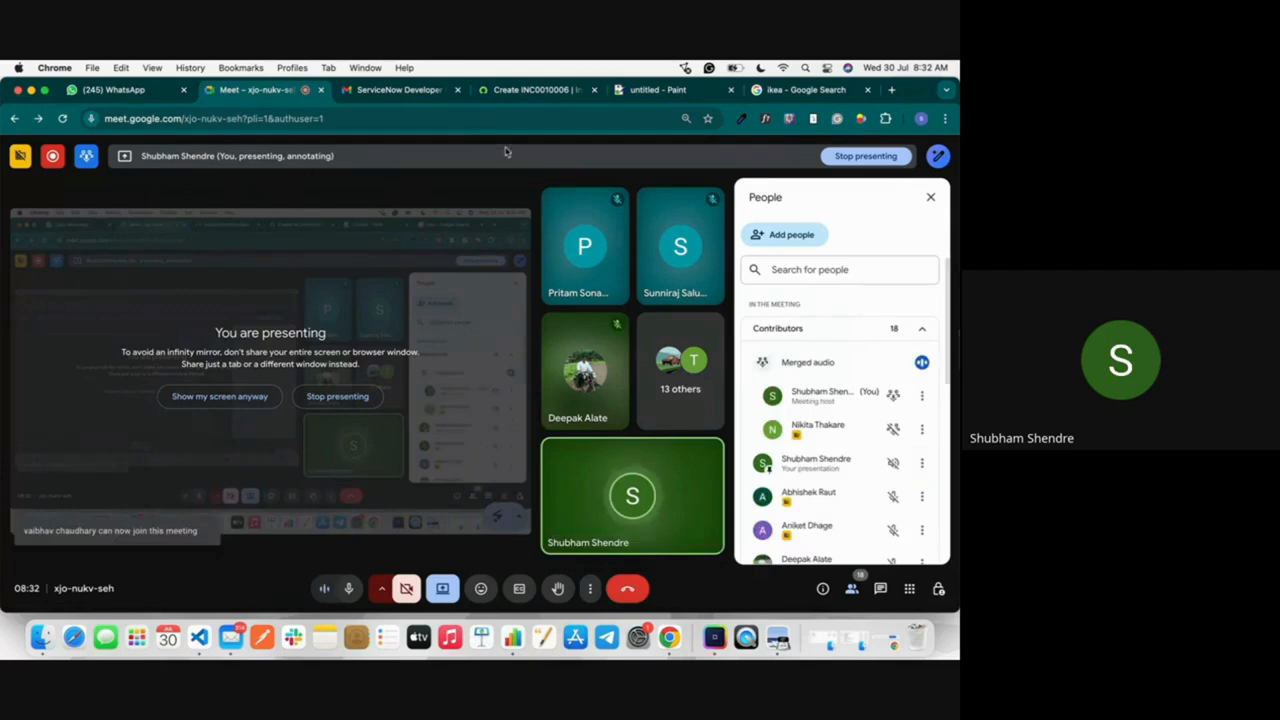
click(524, 91)
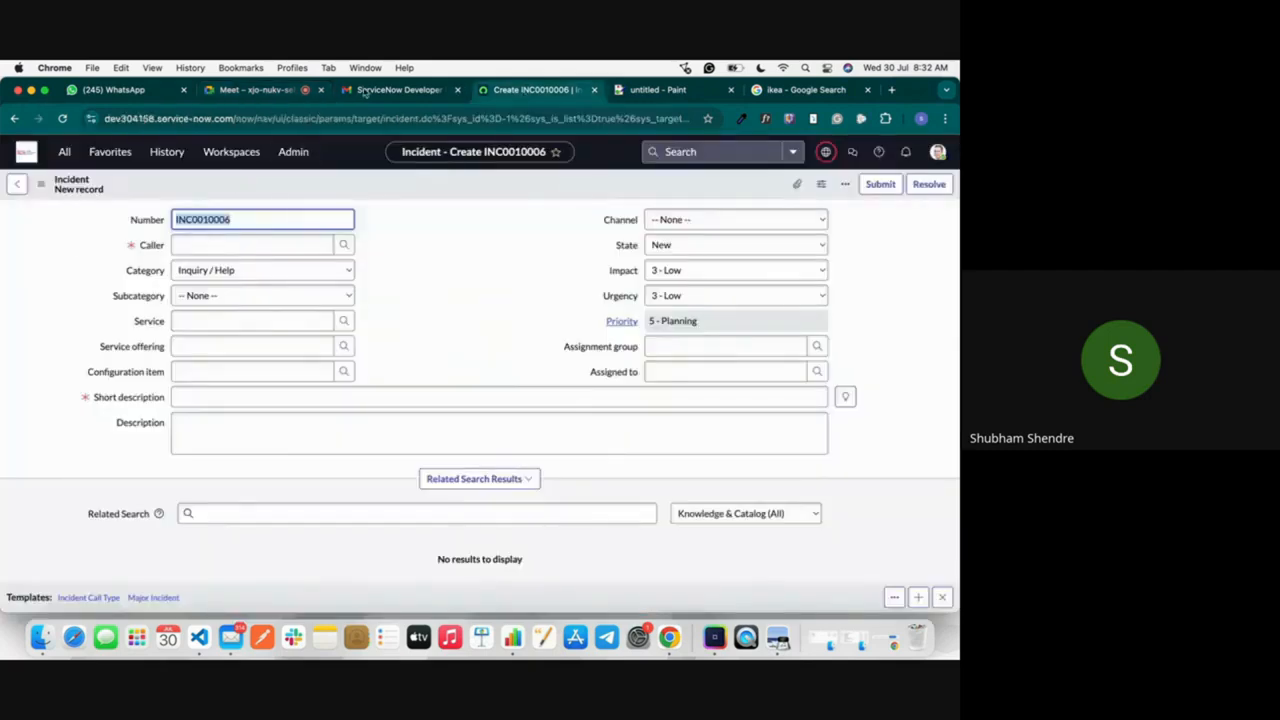
Step: Check the employee's issue in the Paint note, return to the new incident and try Self-service as its channel
click(658, 90)
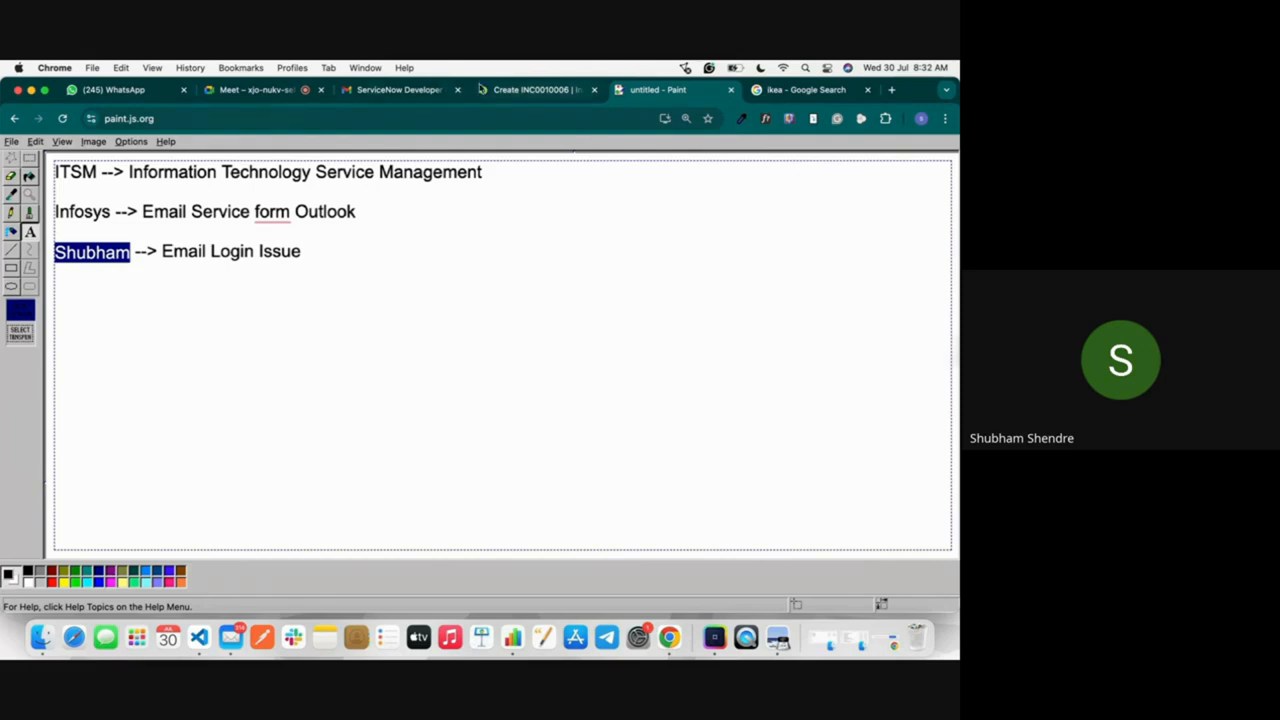
click(540, 90)
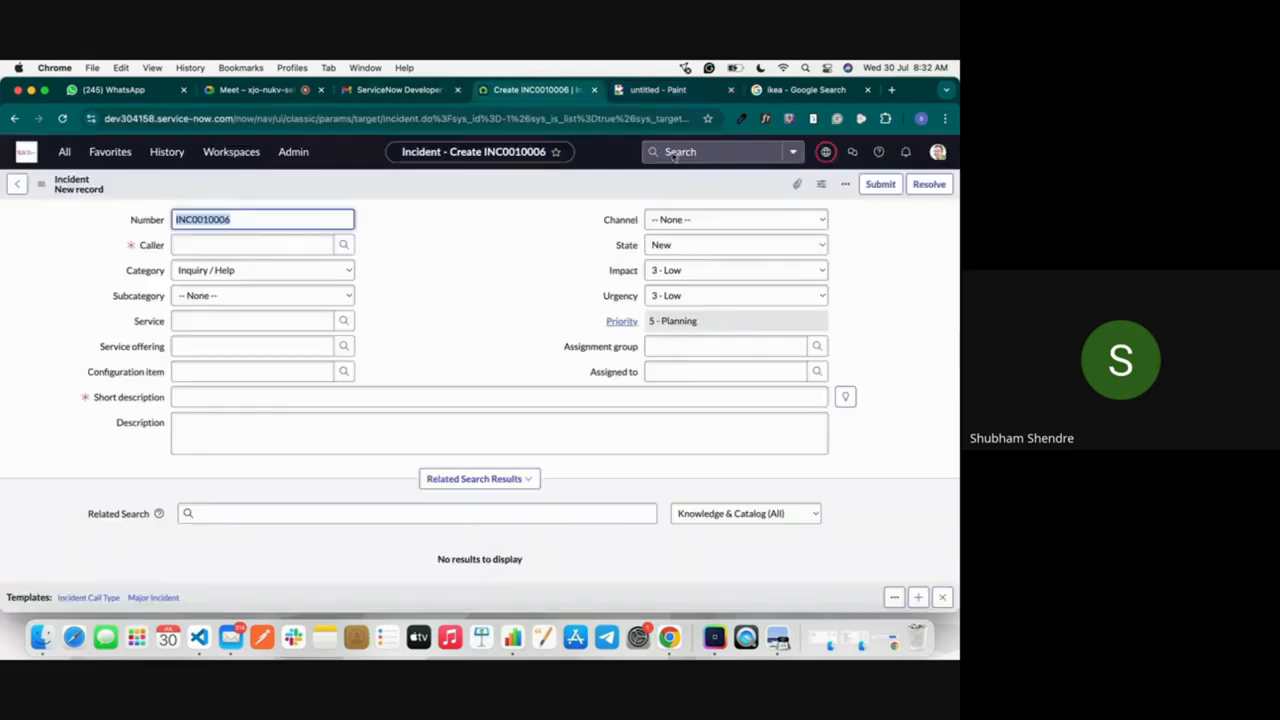
click(695, 220)
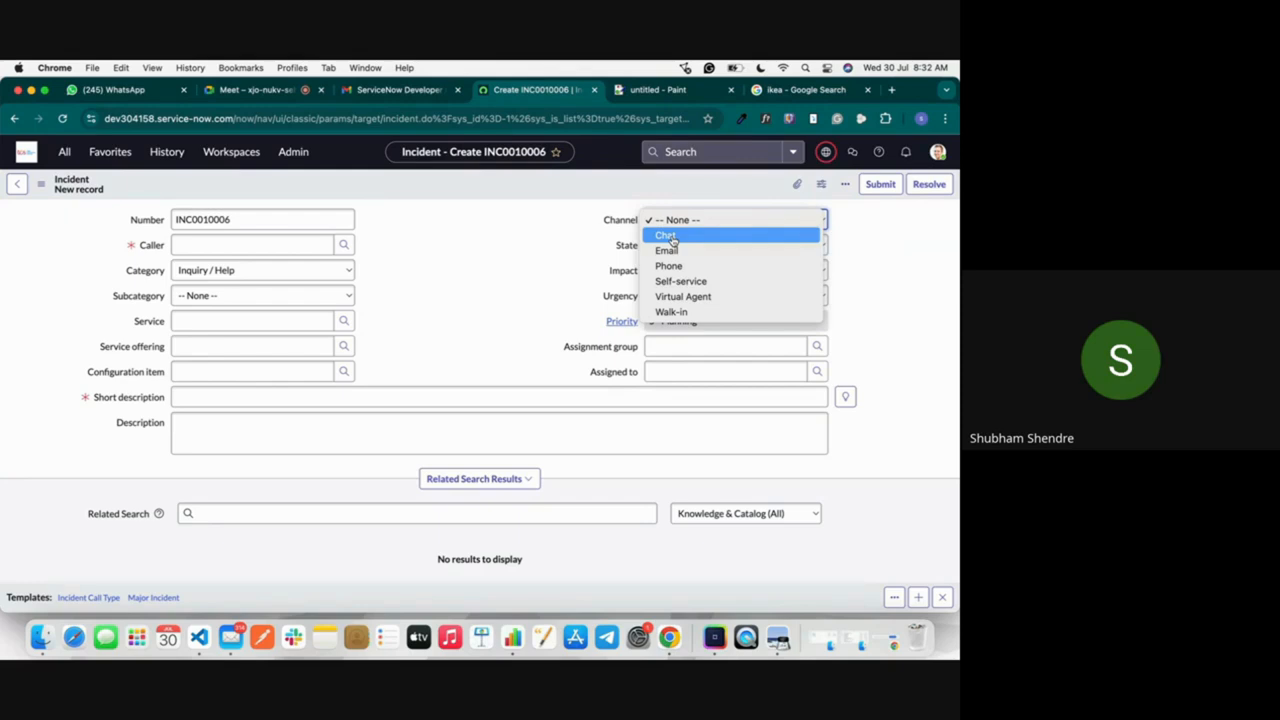
click(731, 283)
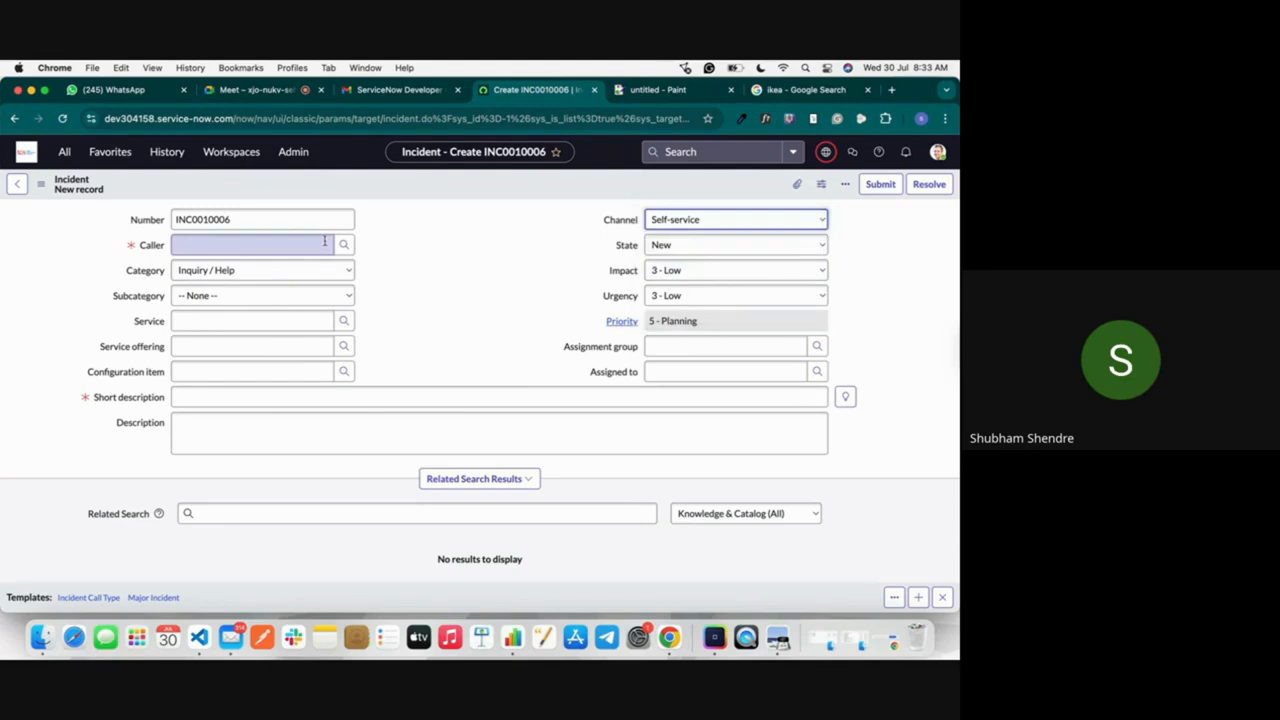
click(729, 221)
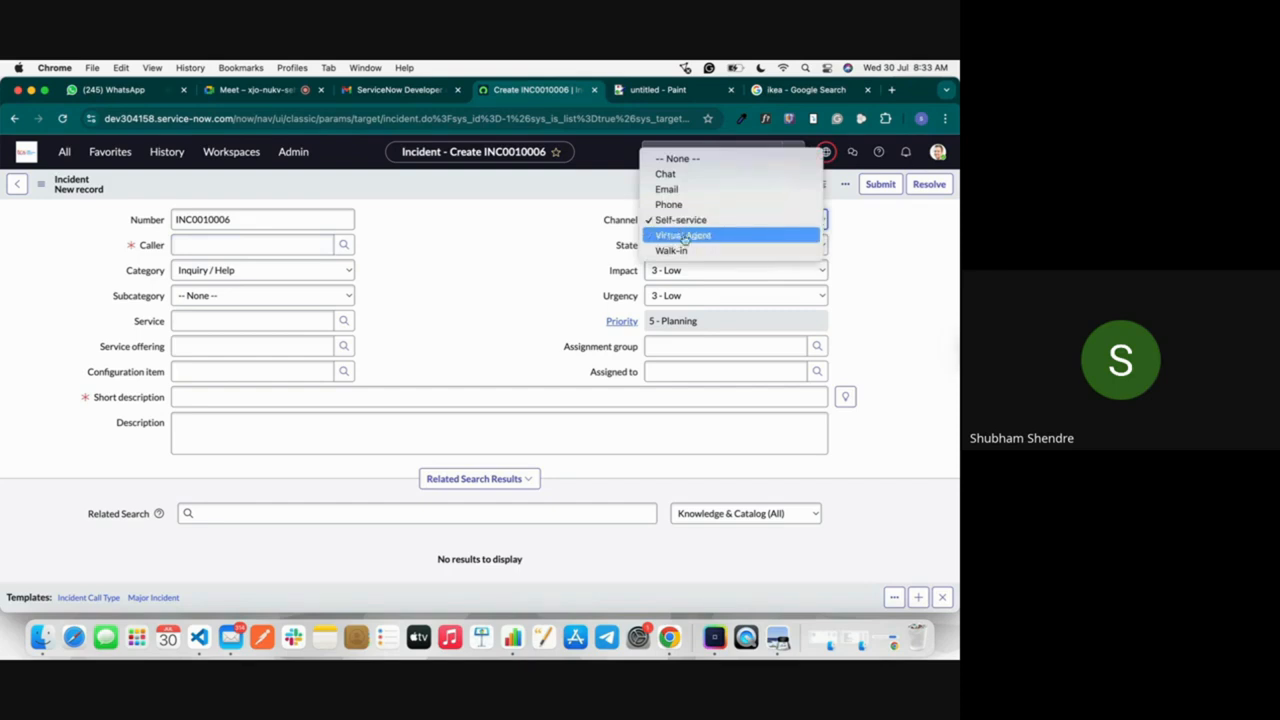
click(590, 224)
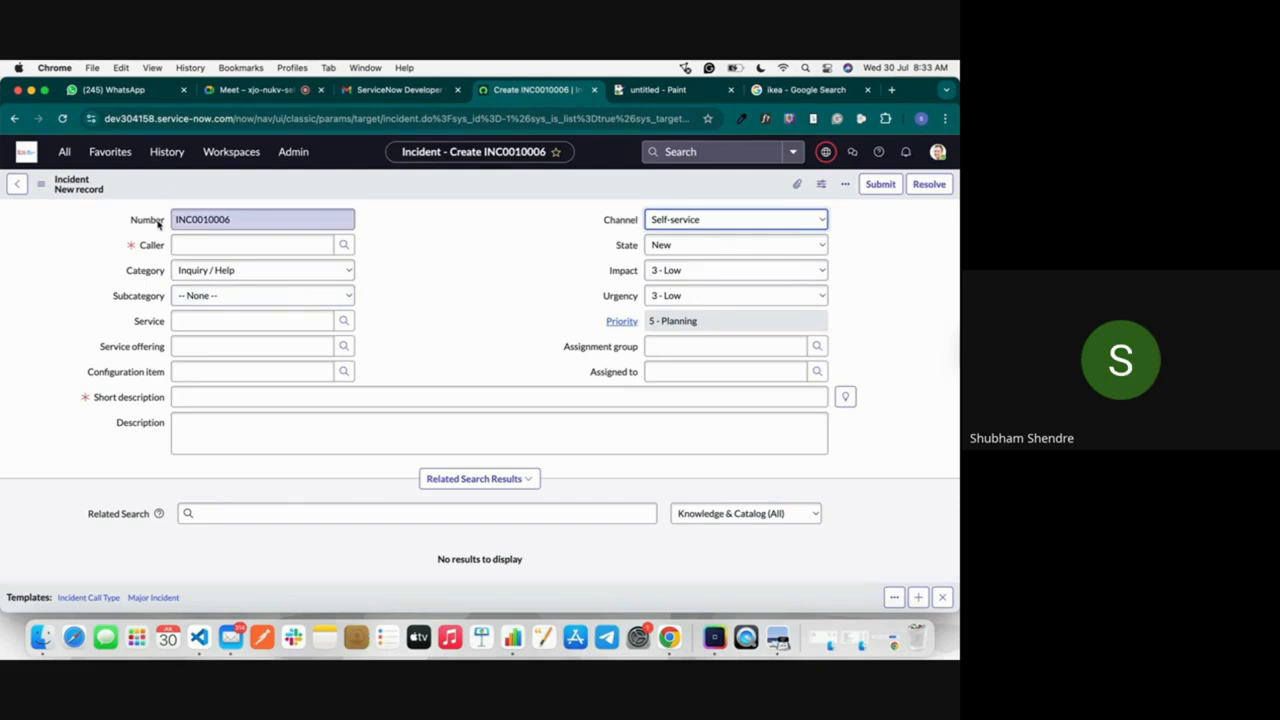
Step: Reload the new incident form twice, discarding the unsaved channel choice
click(62, 118)
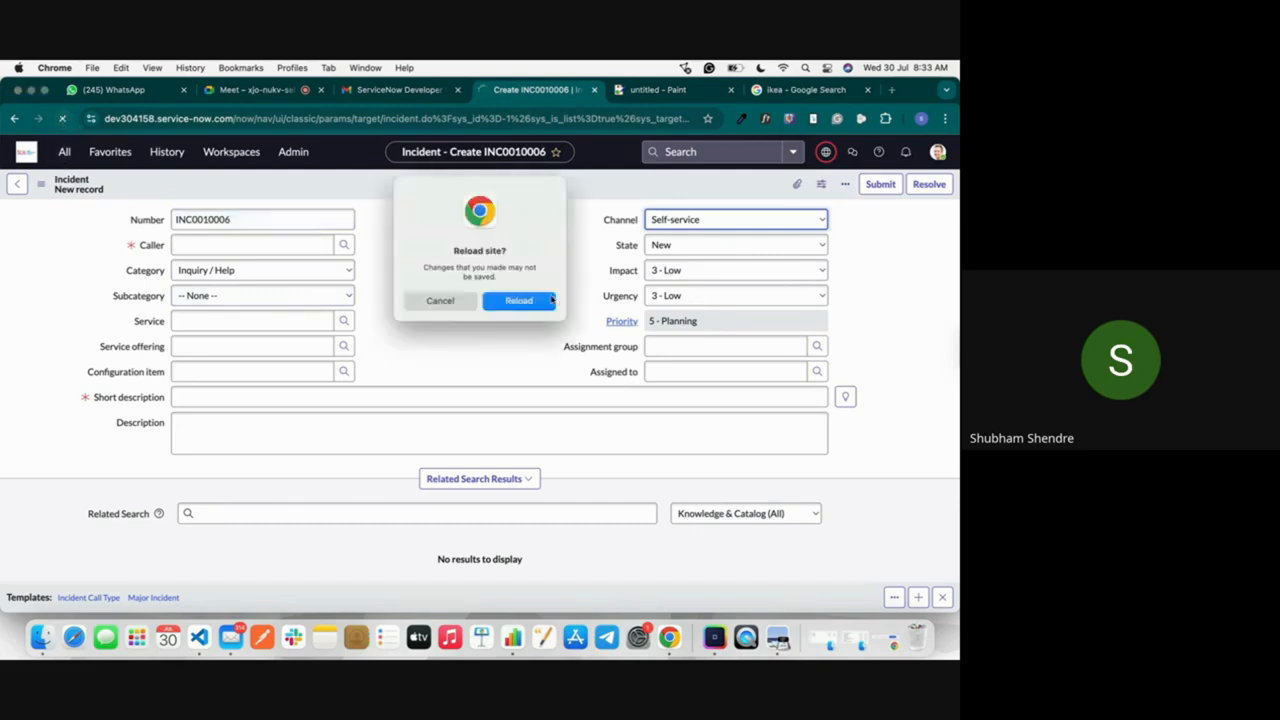
click(528, 300)
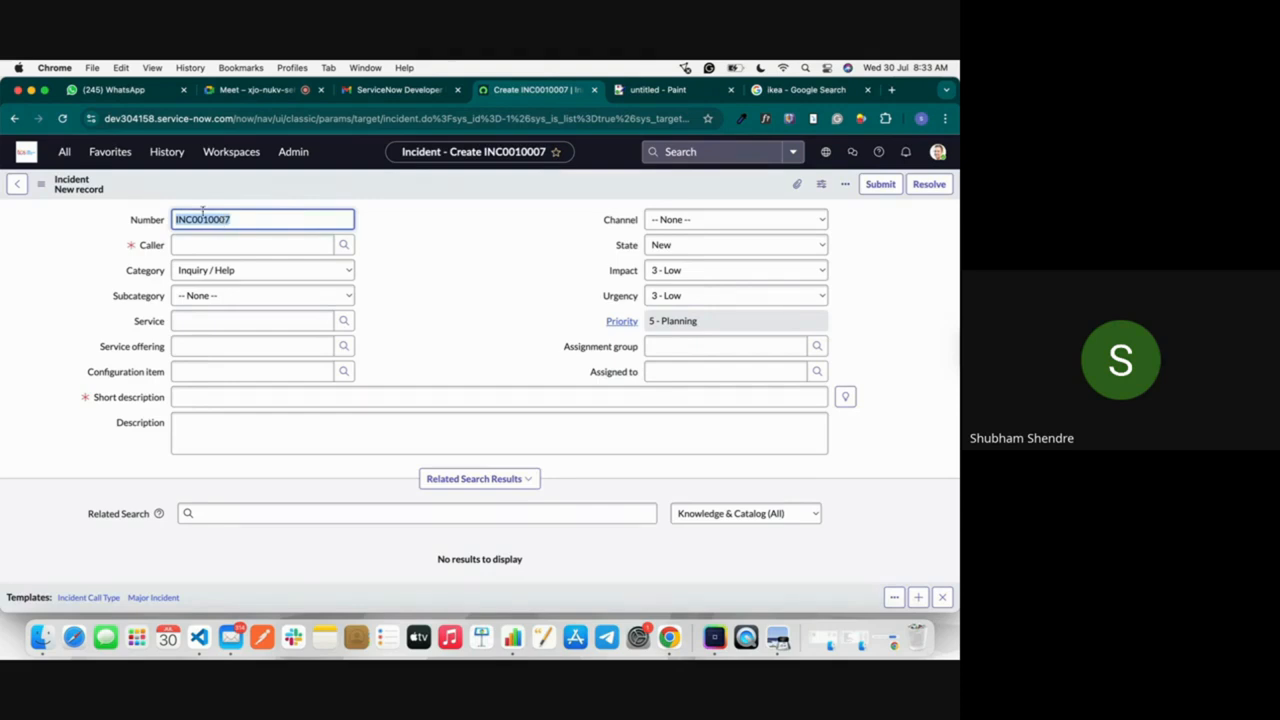
click(62, 118)
Step: Set the incident's channel to Phone and choose the employee as caller by searching the user list for the first name
click(743, 220)
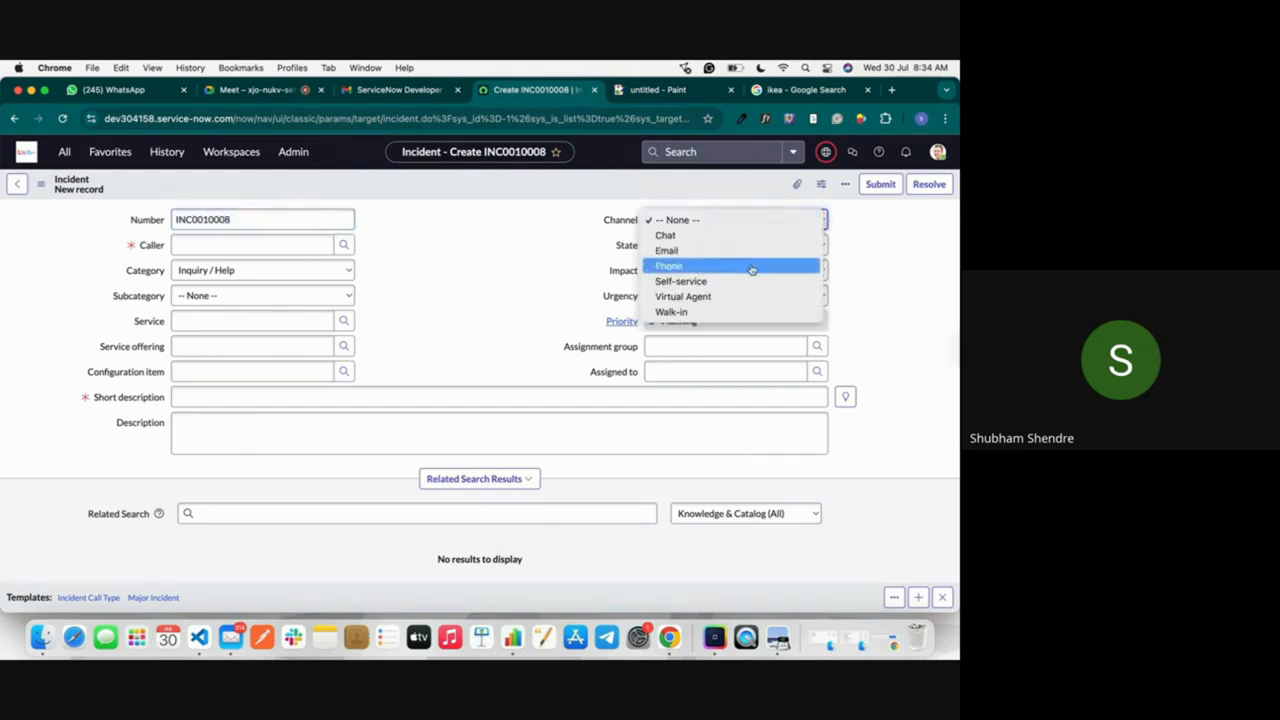
click(751, 266)
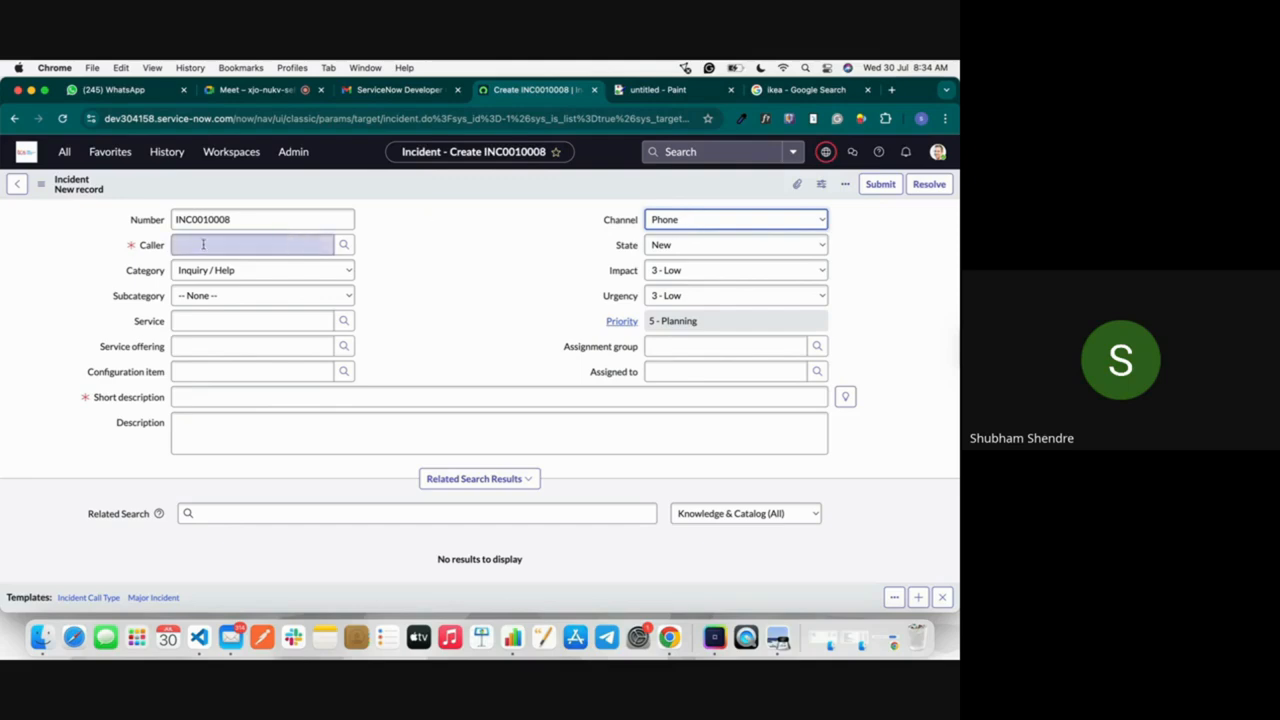
mouse_move(130, 247)
click(344, 245)
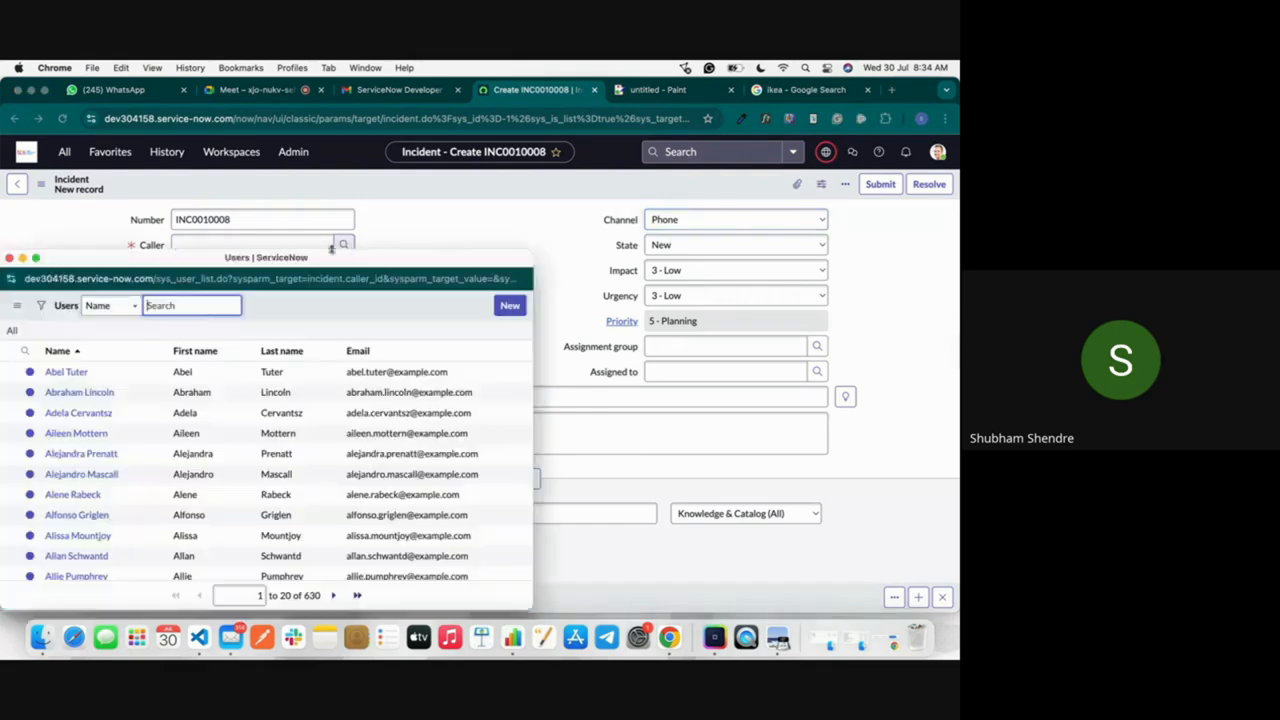
text(sh)
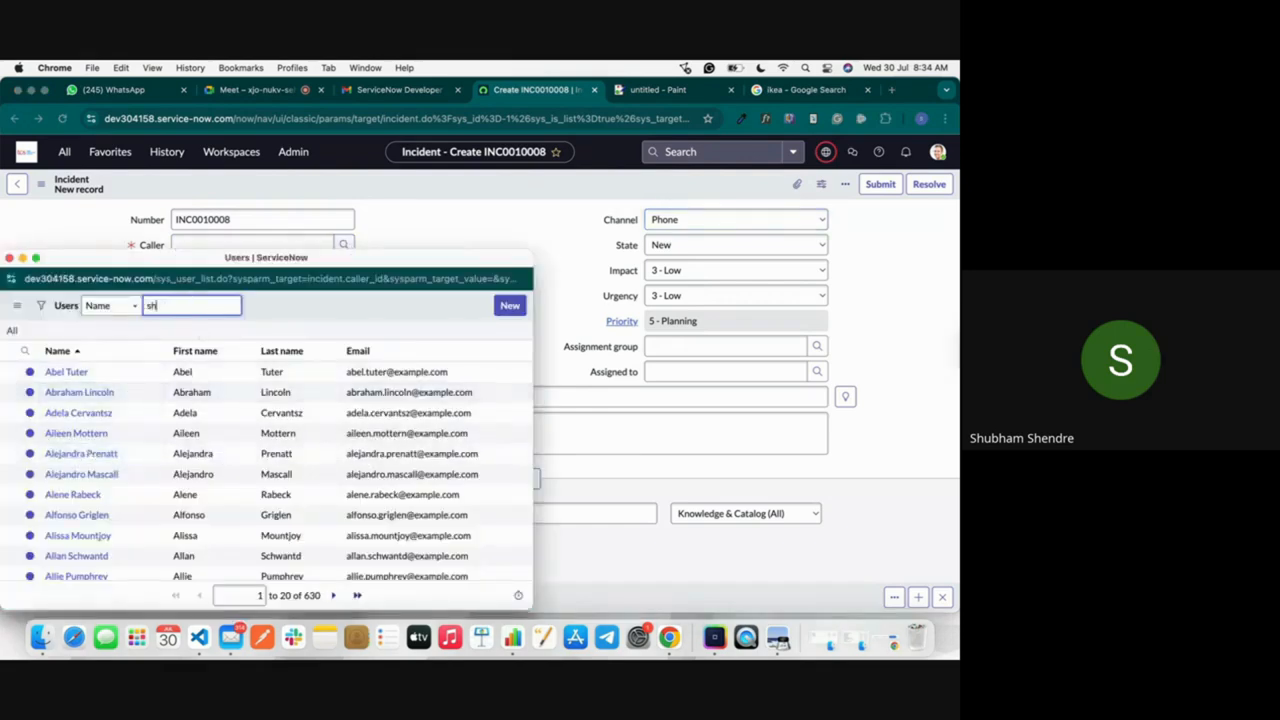
text(ubham)
key(Return)
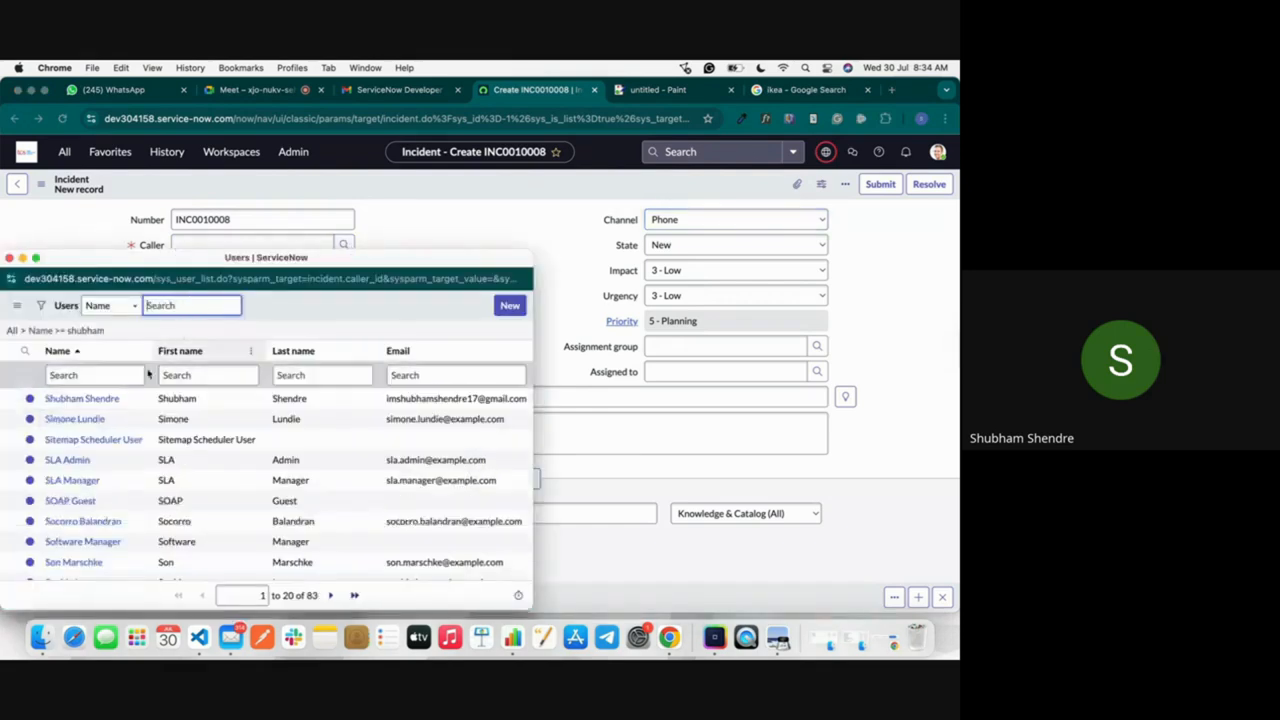
click(100, 399)
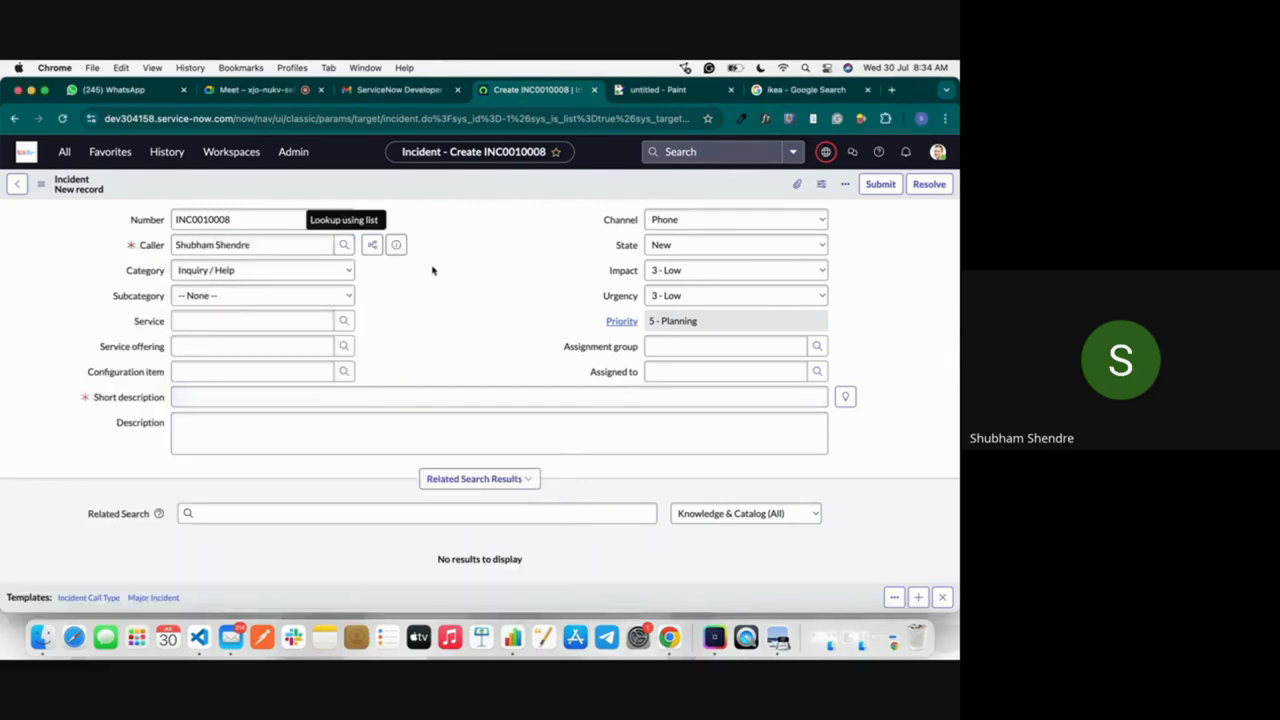
Step: Set the incident's category to Software and its subcategory to Email
click(220, 279)
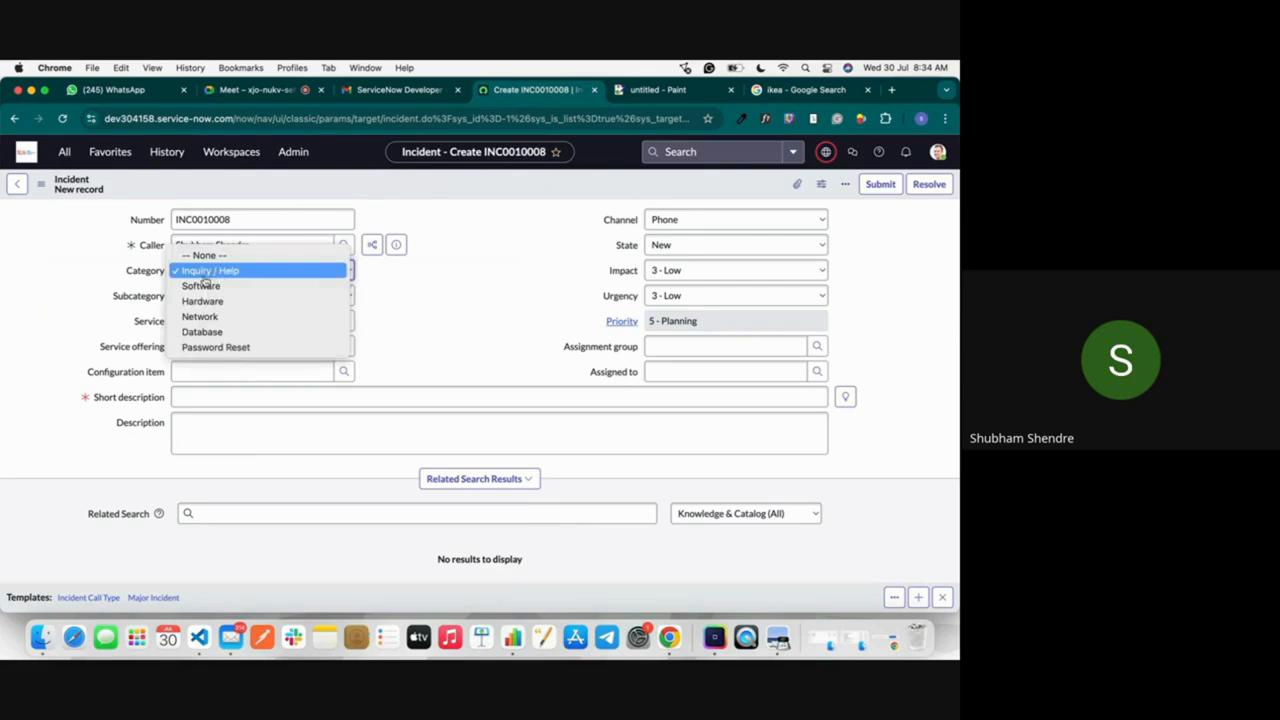
click(189, 272)
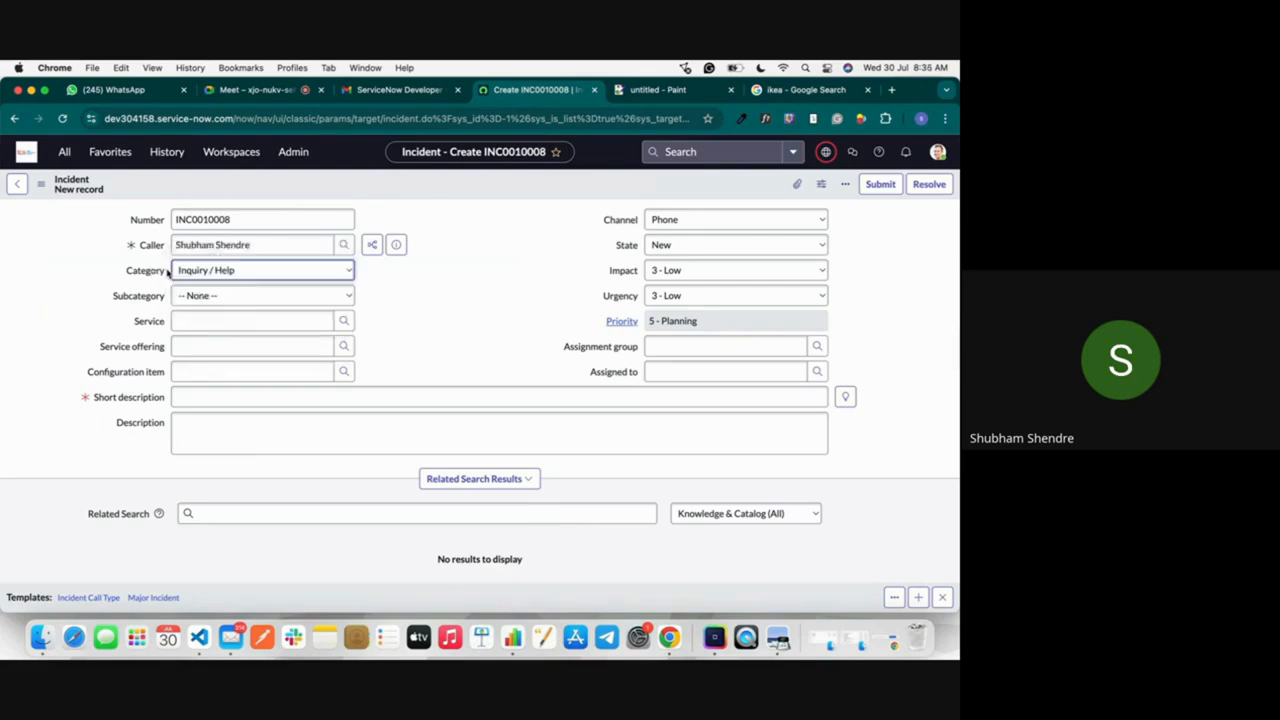
click(189, 272)
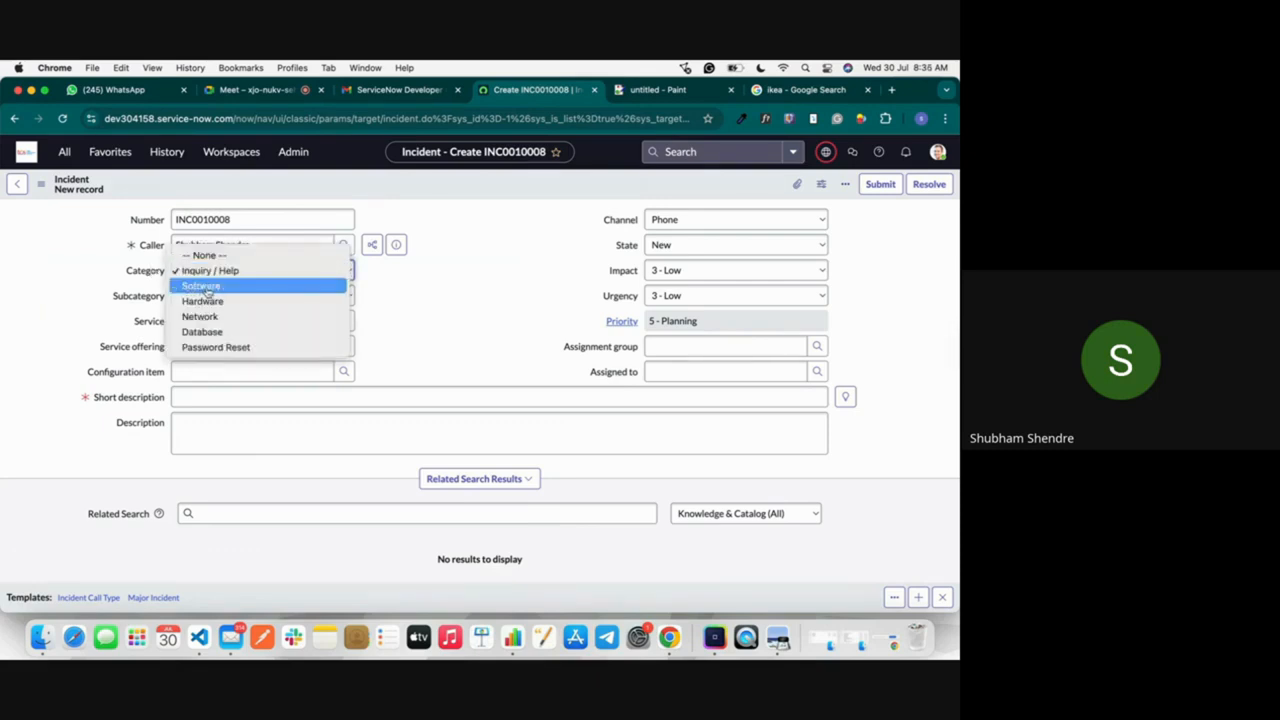
click(207, 287)
click(232, 298)
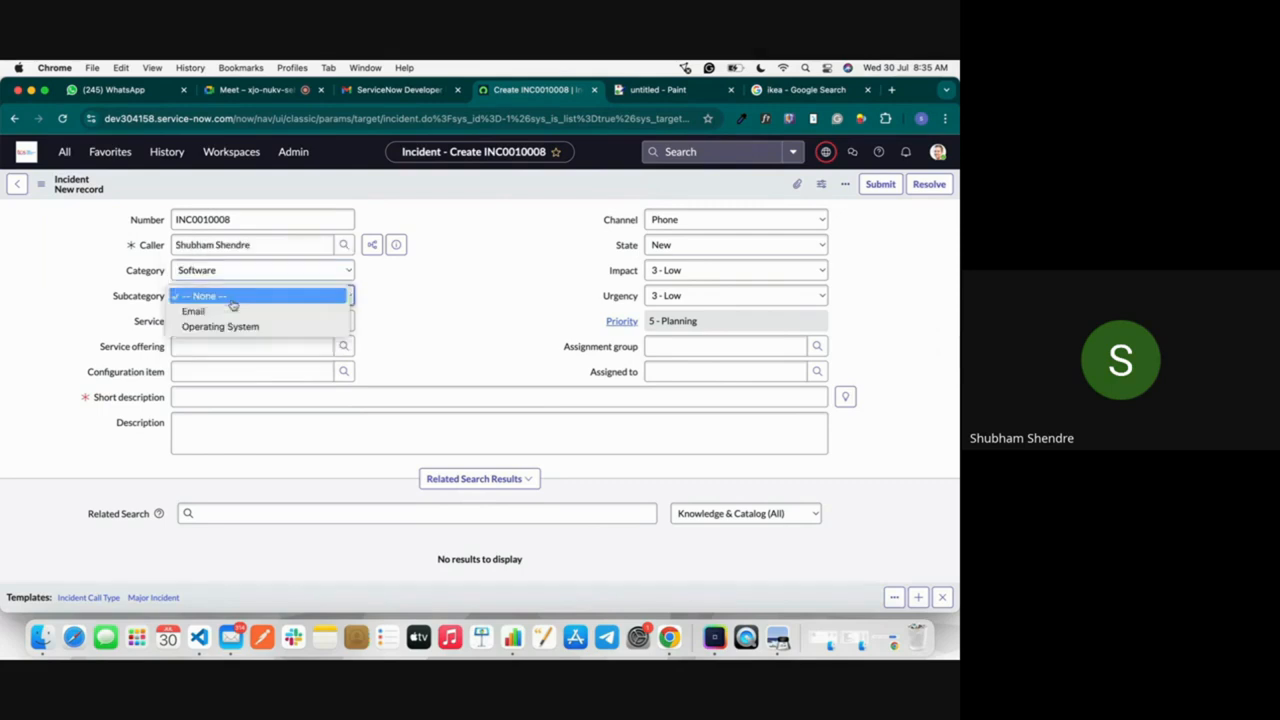
click(232, 312)
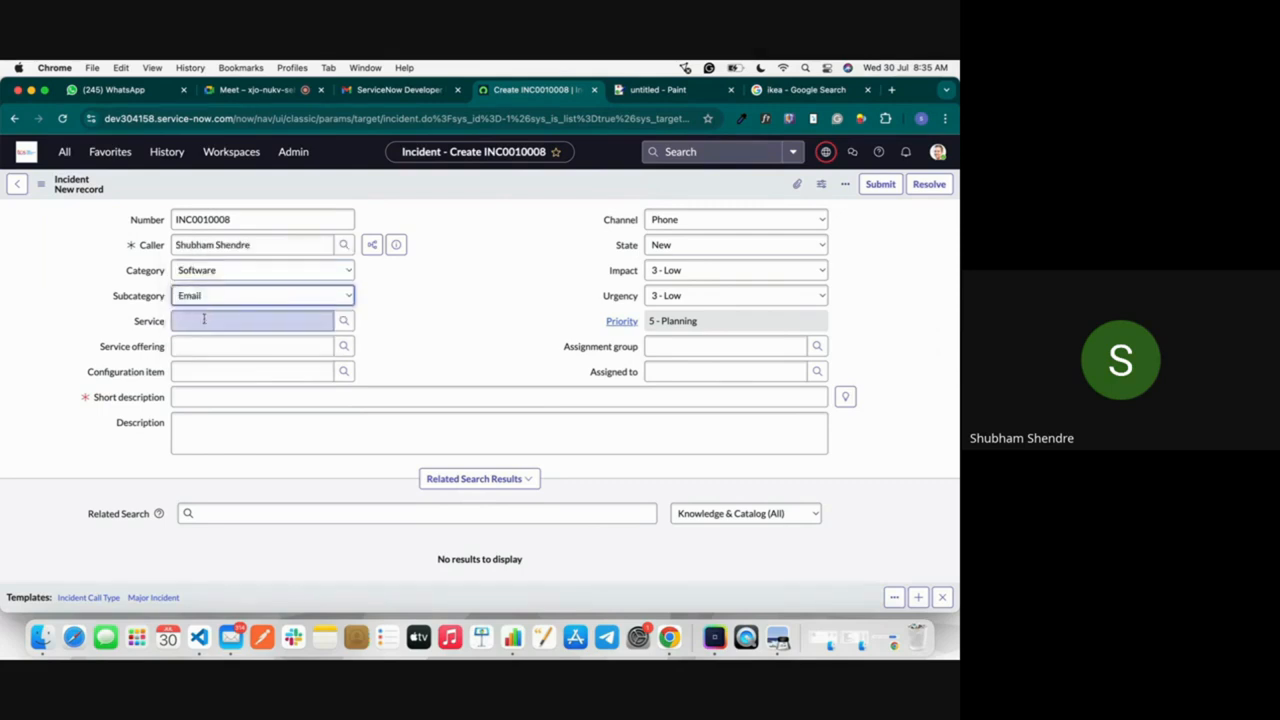
Step: Look up "email" in the service list and set the incident's service to Email
click(343, 321)
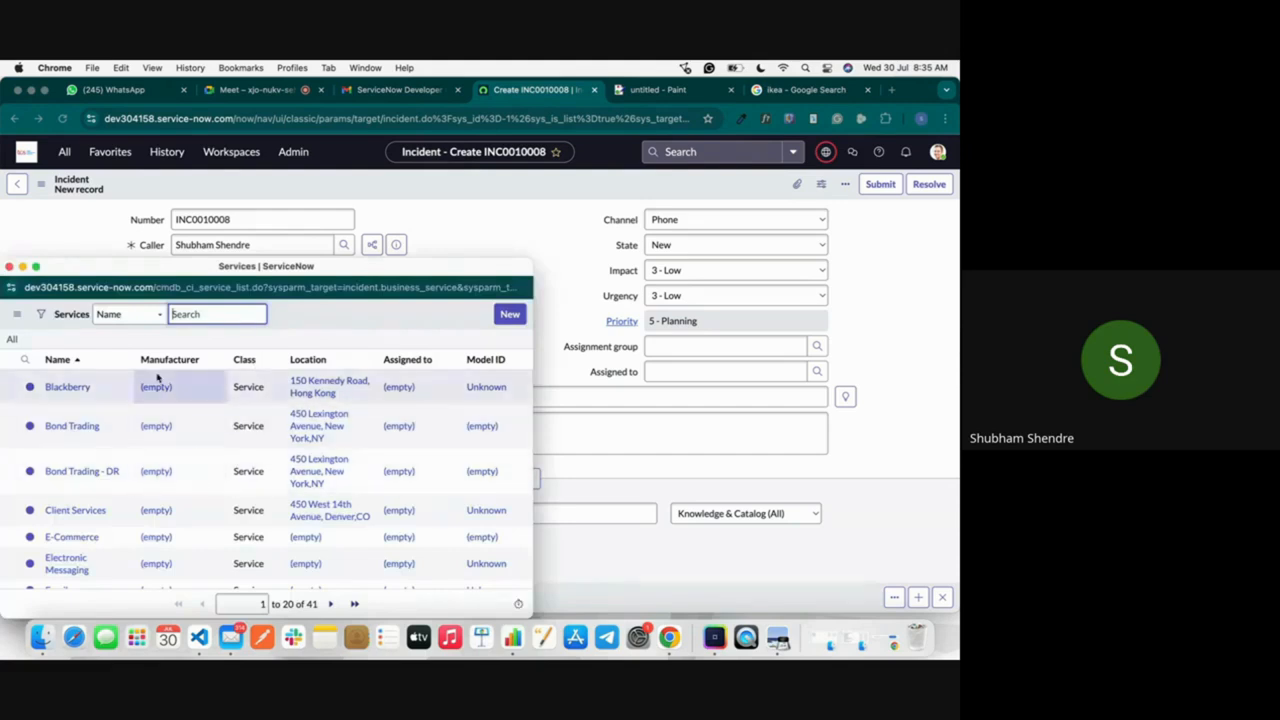
text(email)
key(Return)
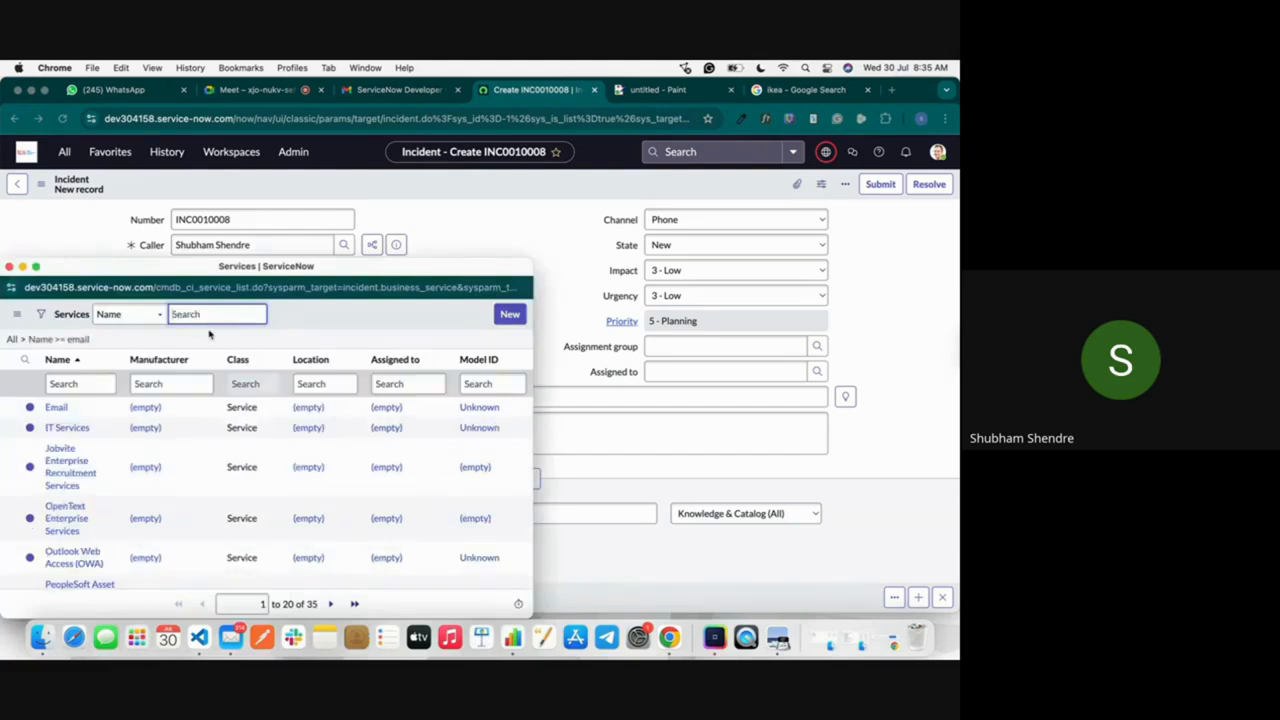
click(58, 408)
click(214, 346)
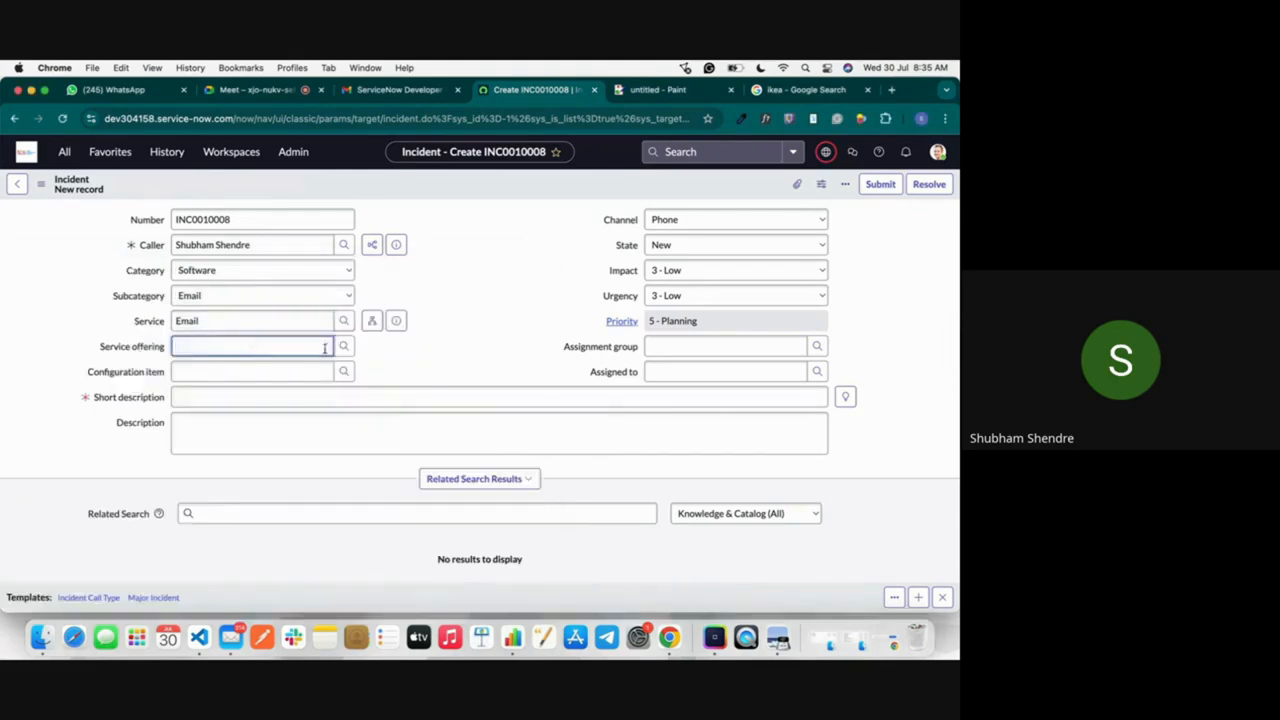
click(343, 346)
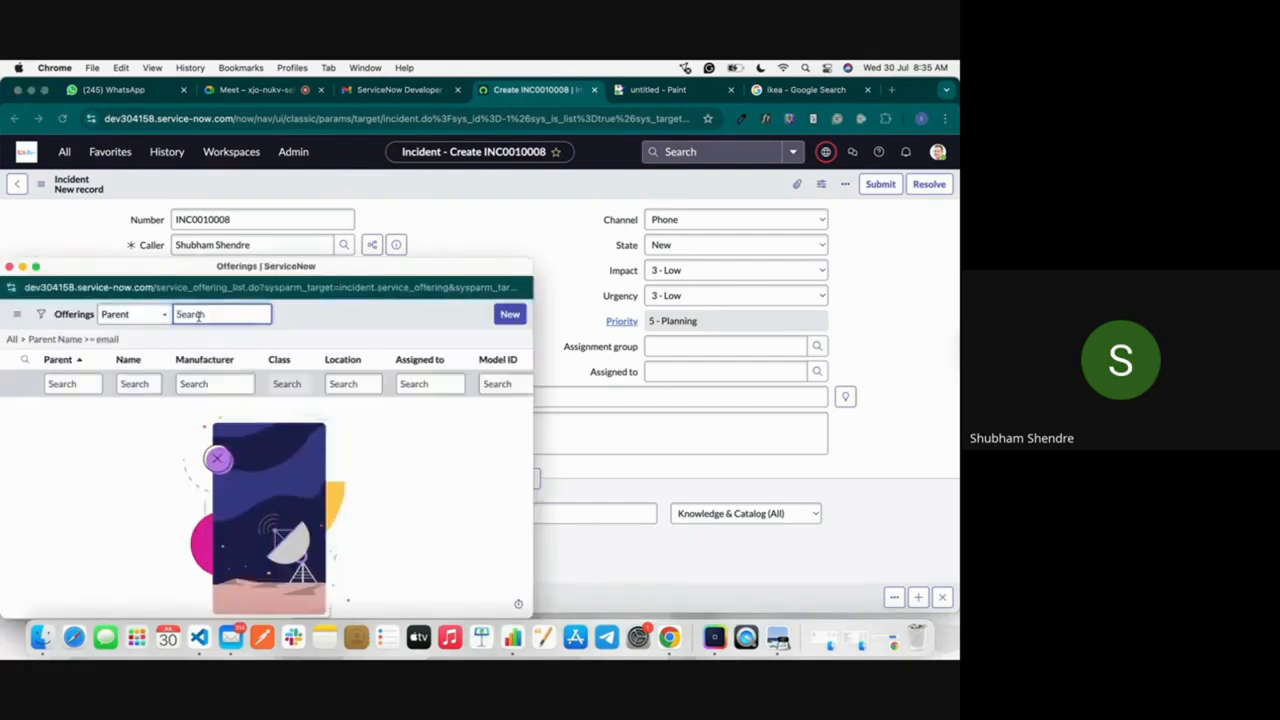
click(8, 267)
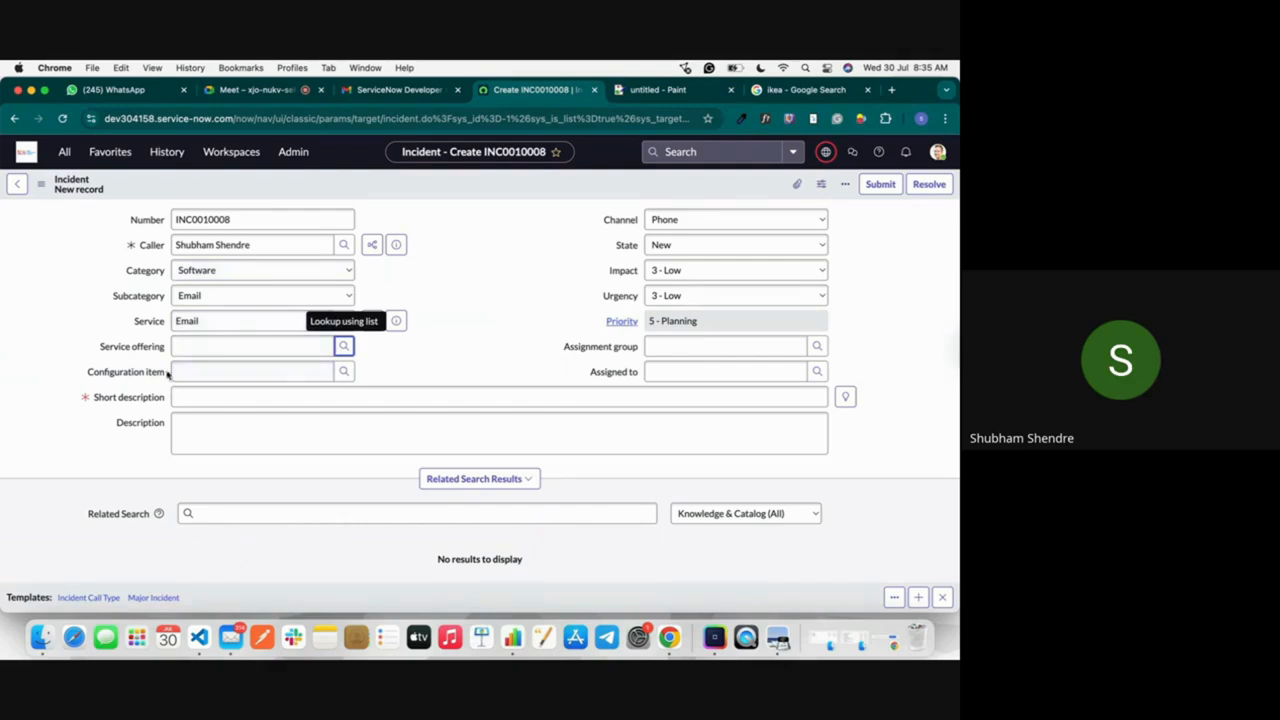
Step: Set the incident's configuration item to the Email service
click(320, 371)
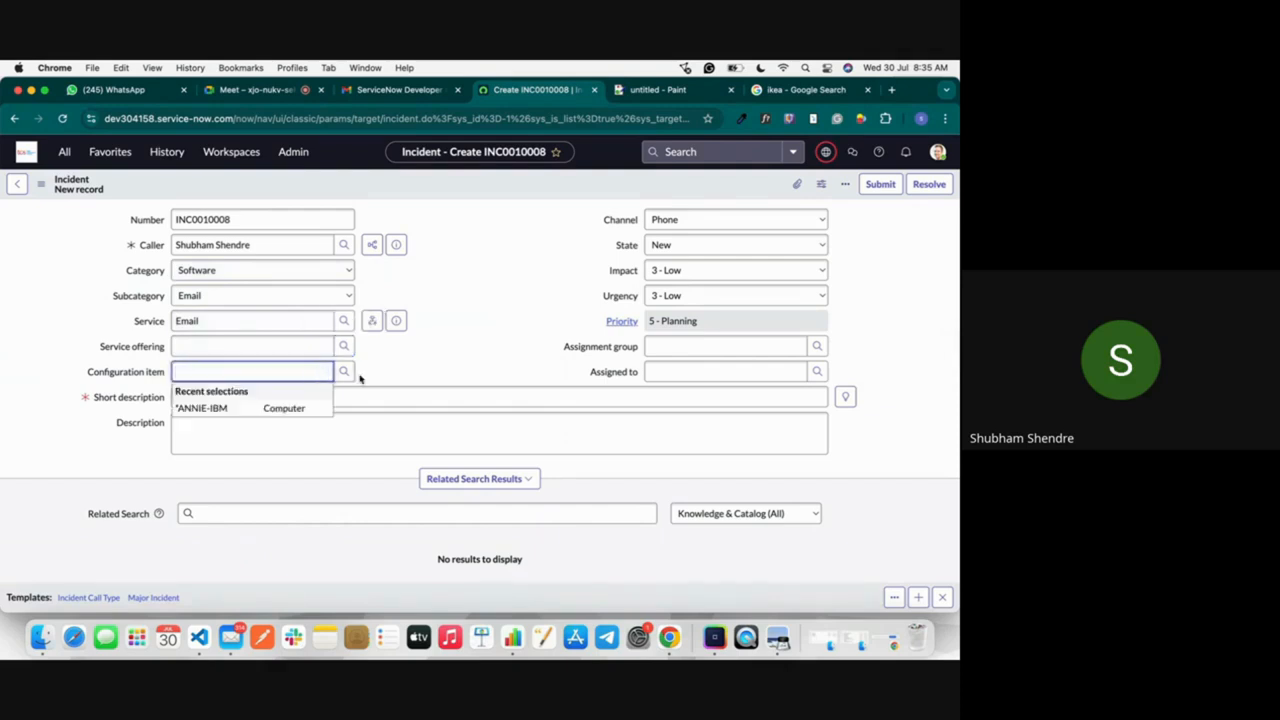
text(ema)
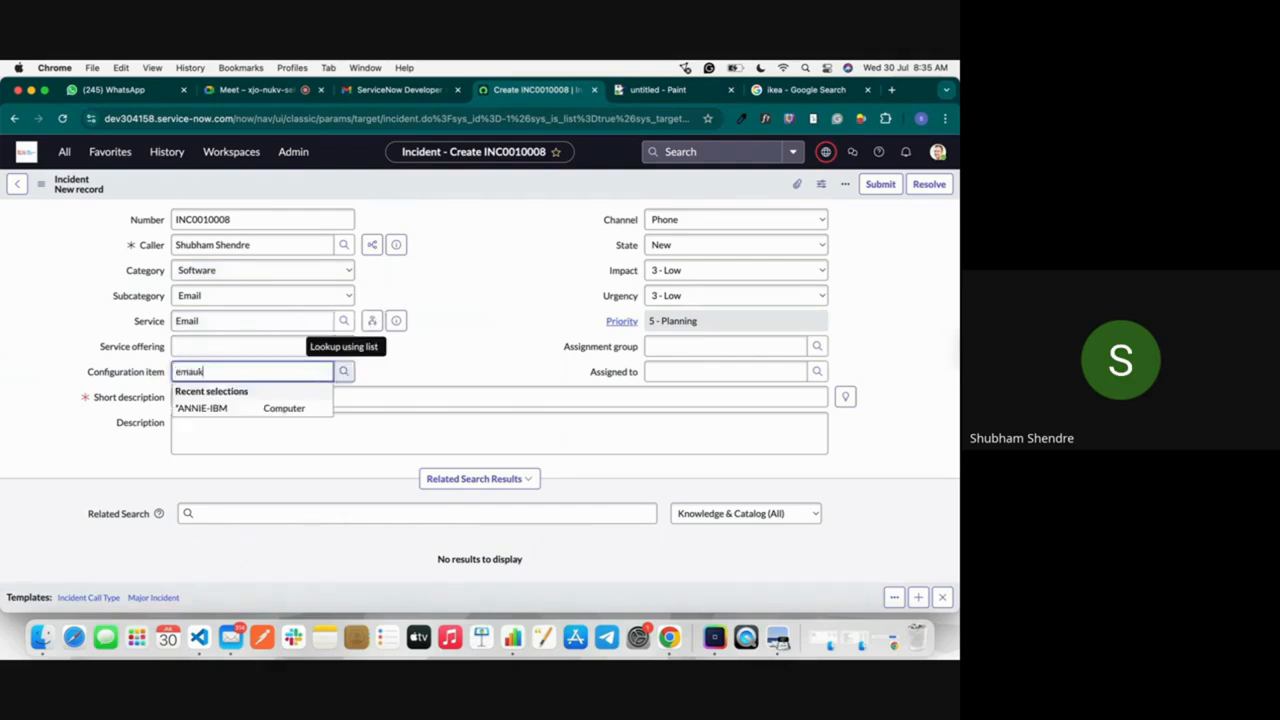
text(il)
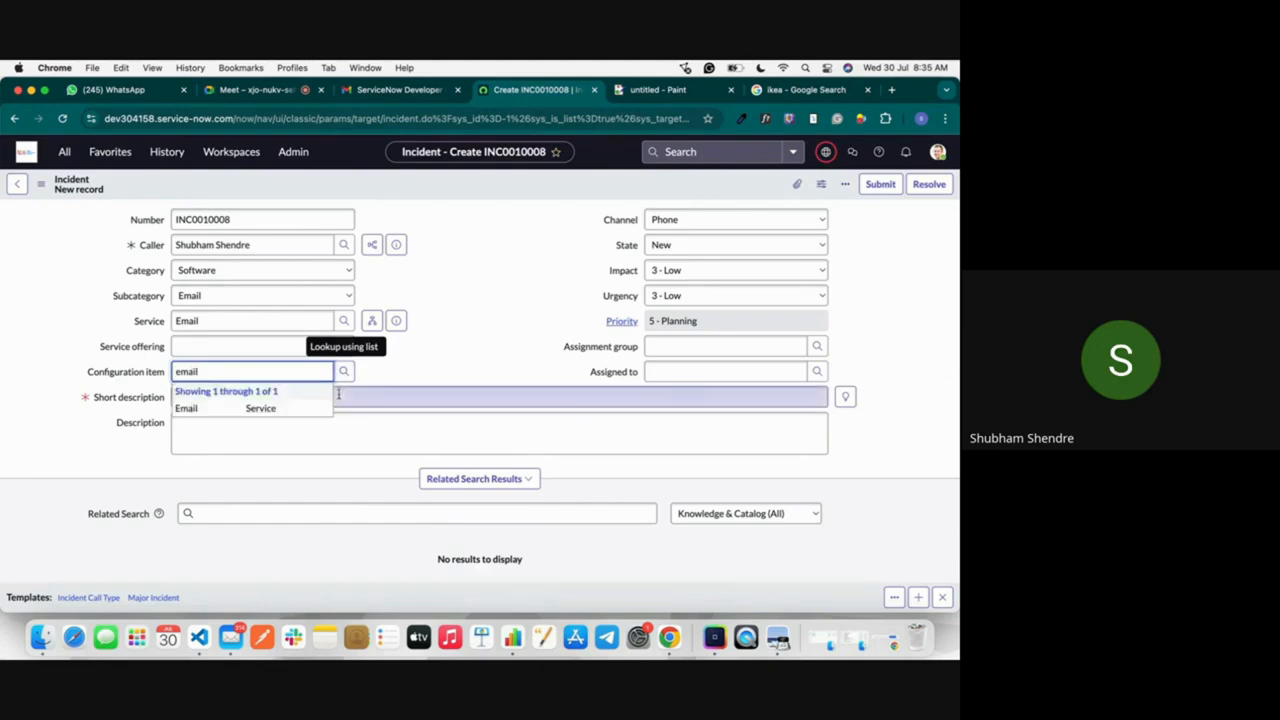
click(290, 408)
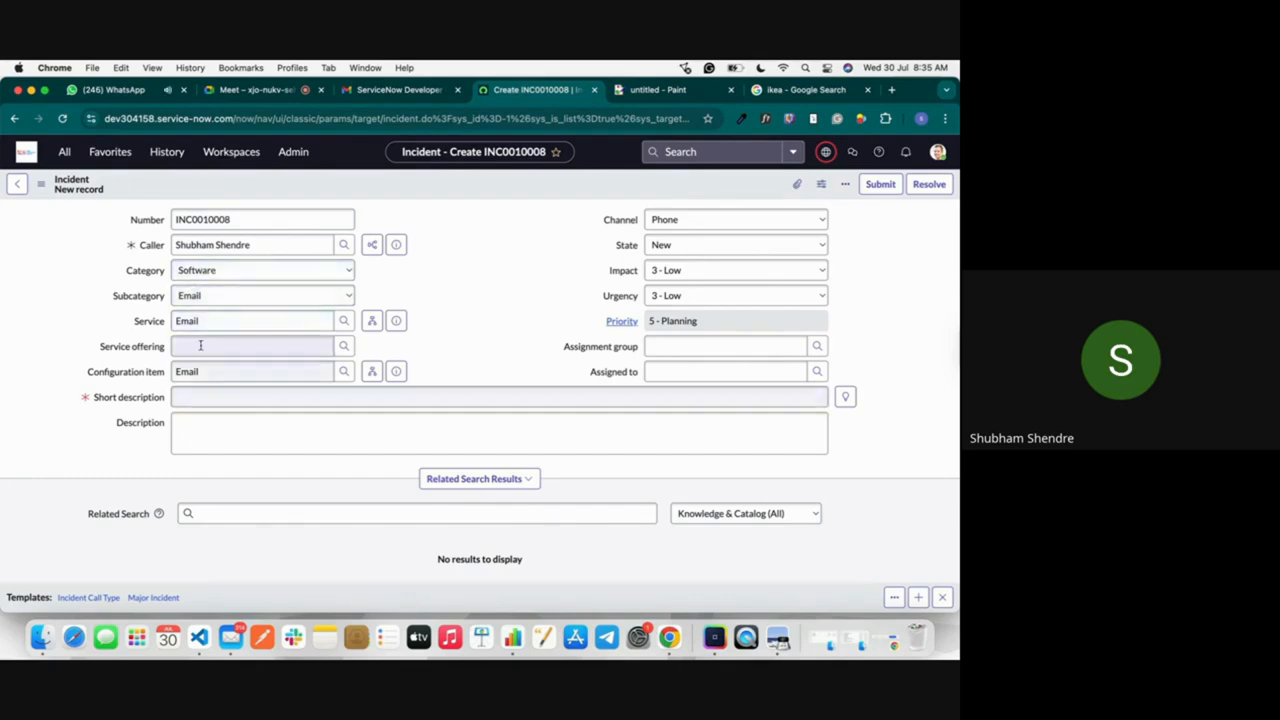
Step: Enter "My Email is suddenly stop working" as the incident's short description
click(207, 400)
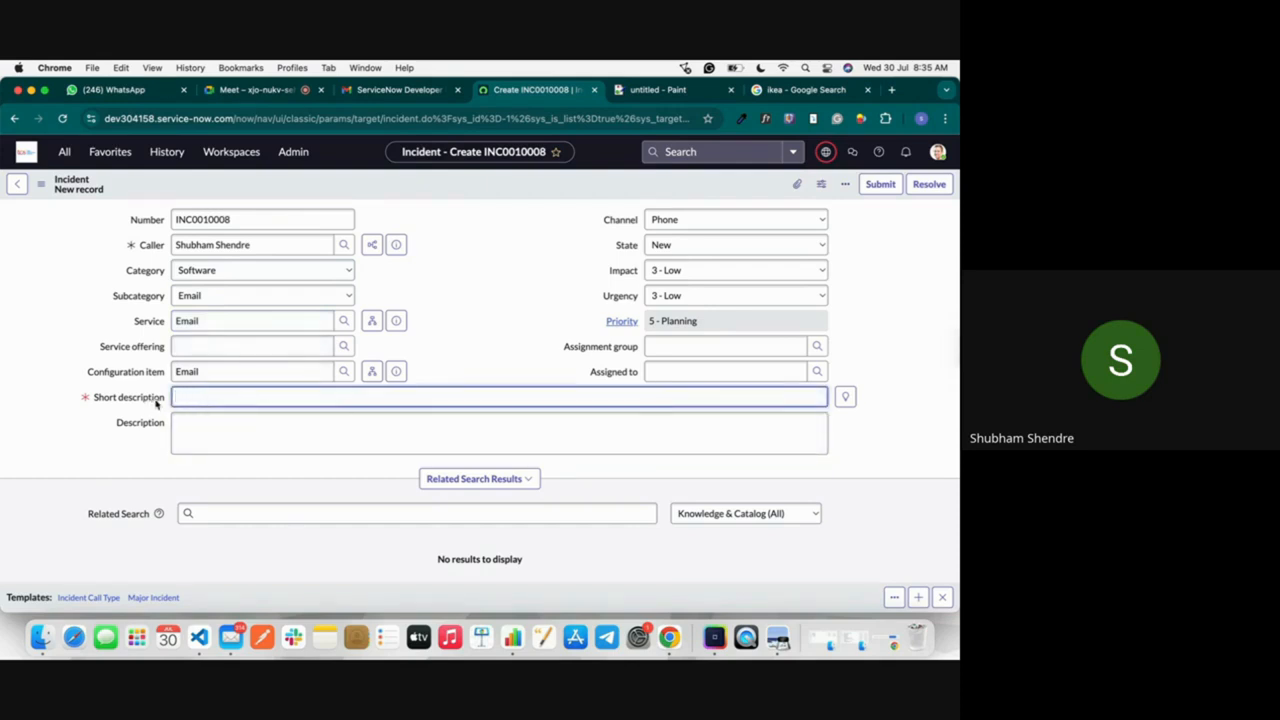
text(My Email is s)
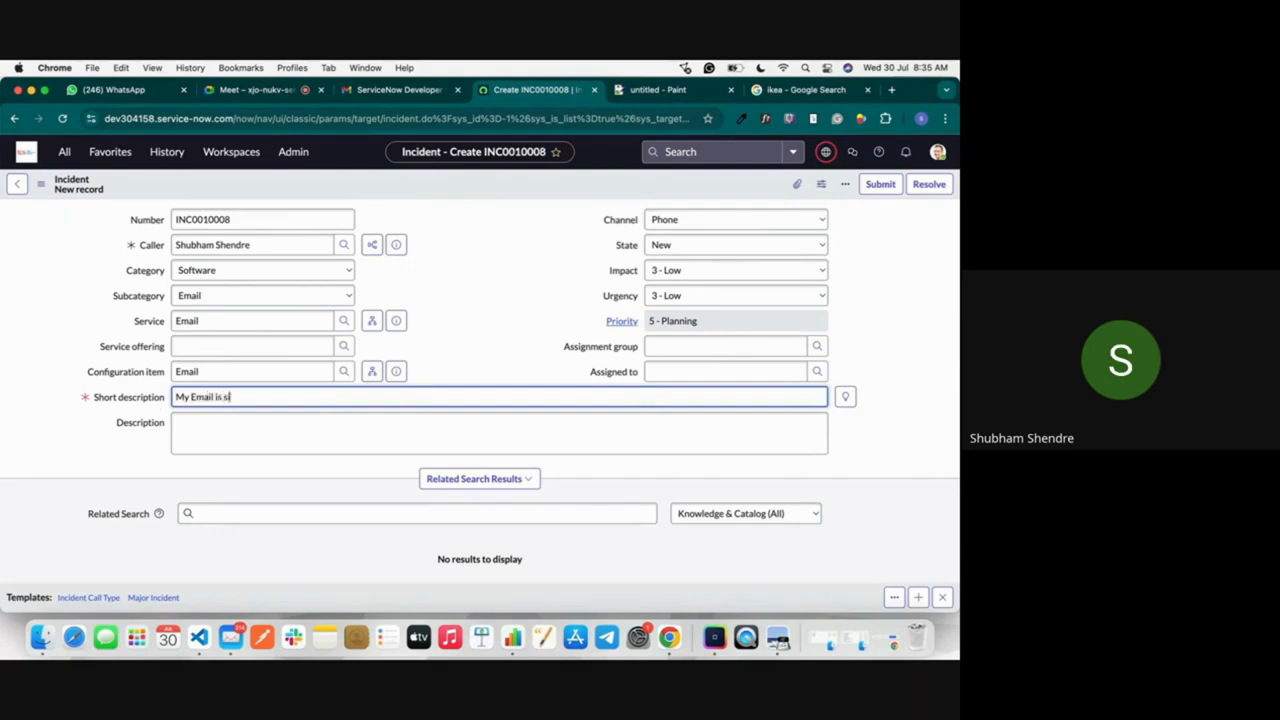
text(idd)
text(uddenl)
text(y stip)
text(op working)
Step: Enter "User is not able to login" as the incident's description
click(278, 427)
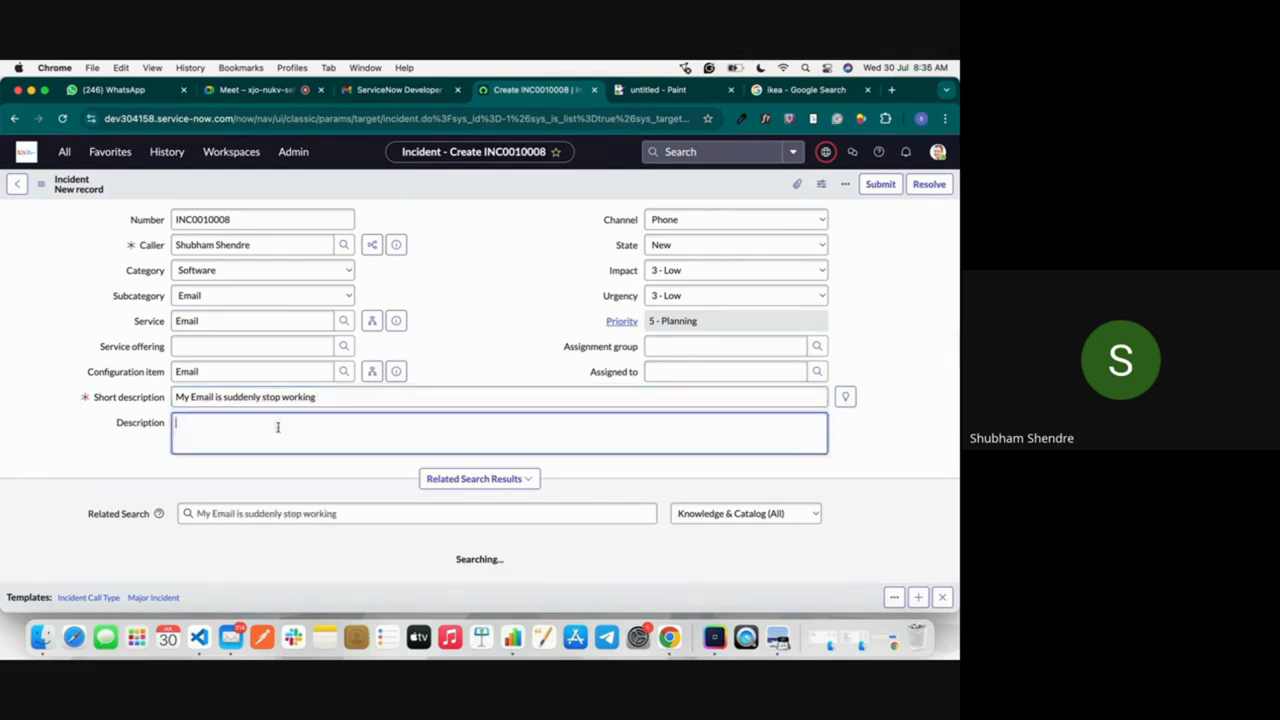
text(User)
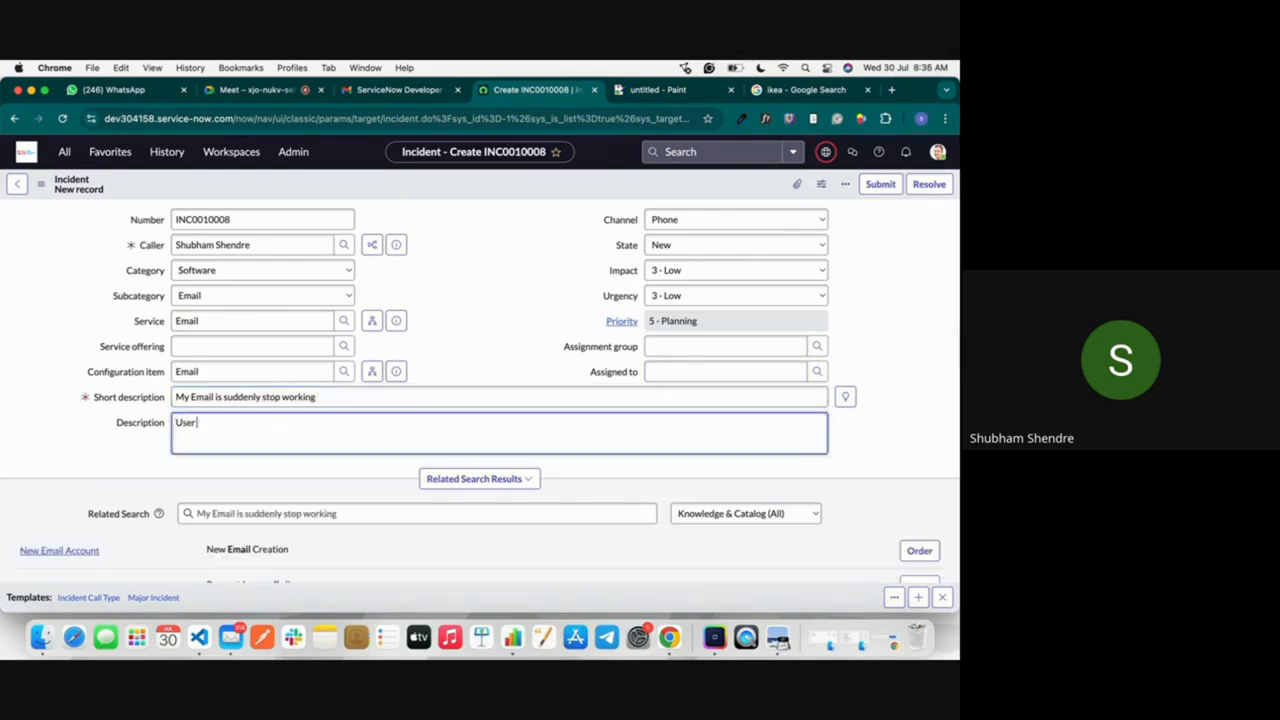
text( is not able to login)
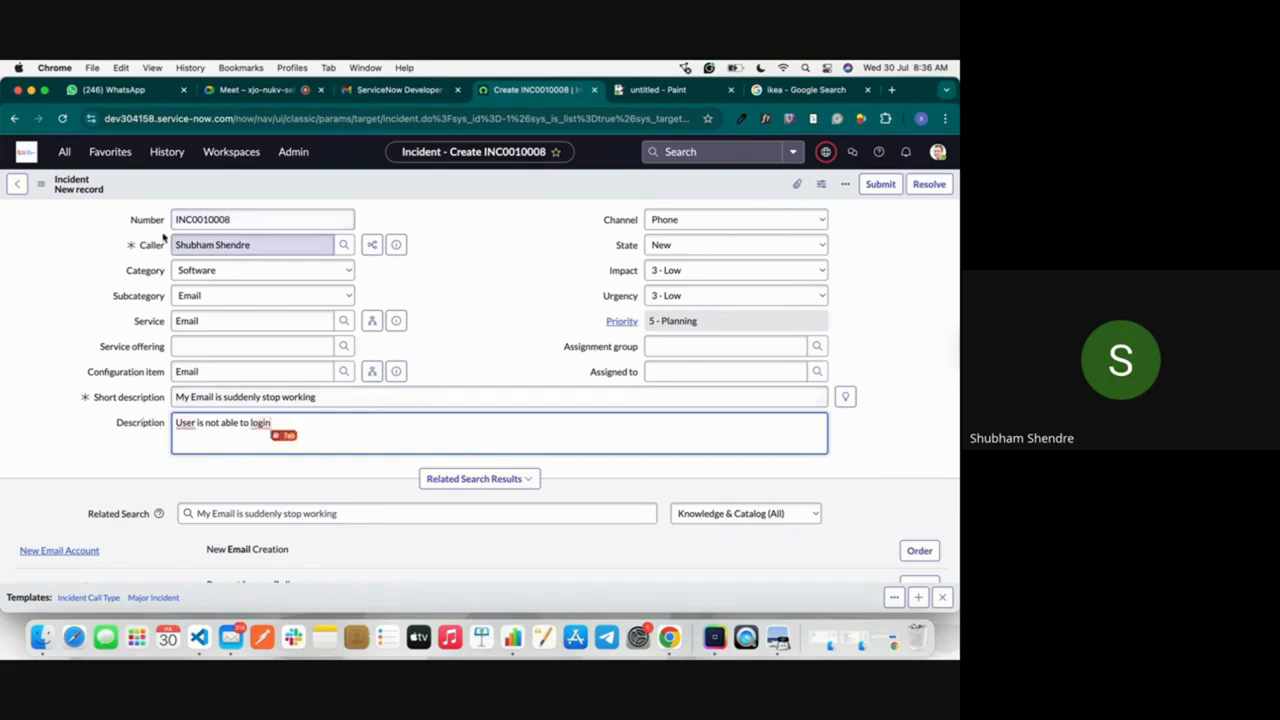
click(136, 449)
scroll(352, 413, down, 1)
scroll(352, 413, down, 5)
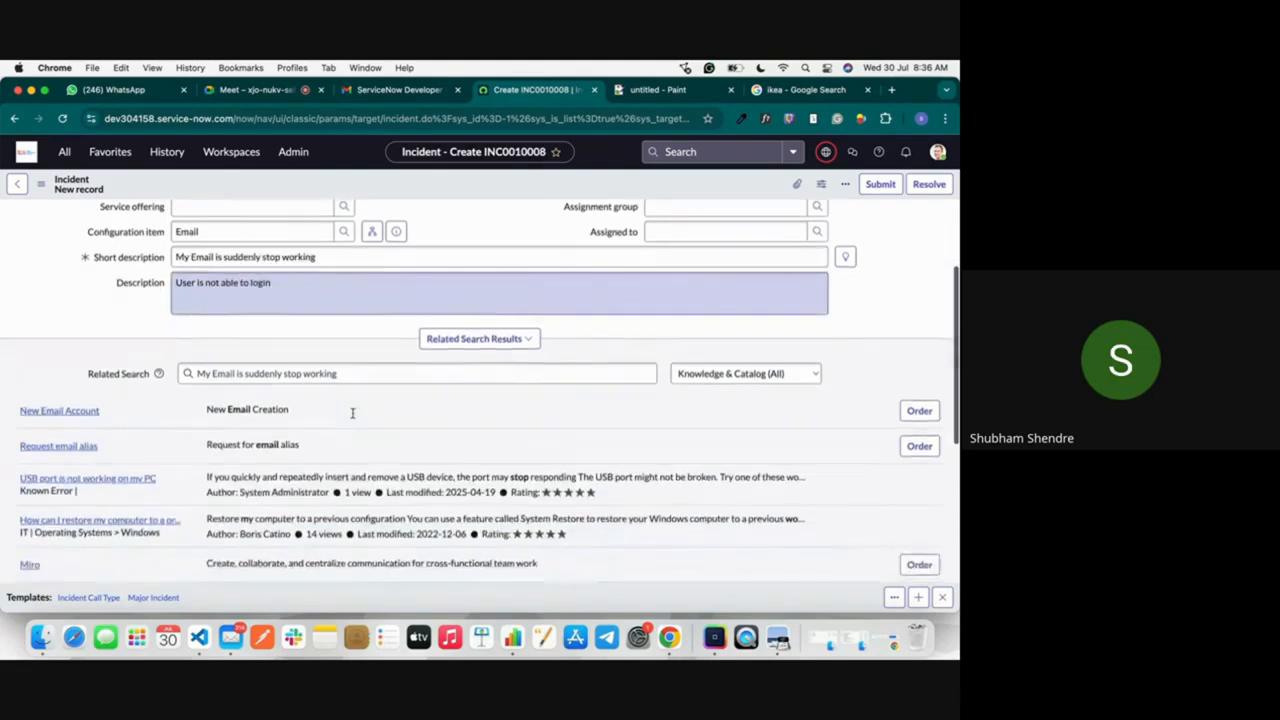
Step: Replace the incident's short description with "email" and review the related knowledge and catalog results
scroll(382, 452, up, 3)
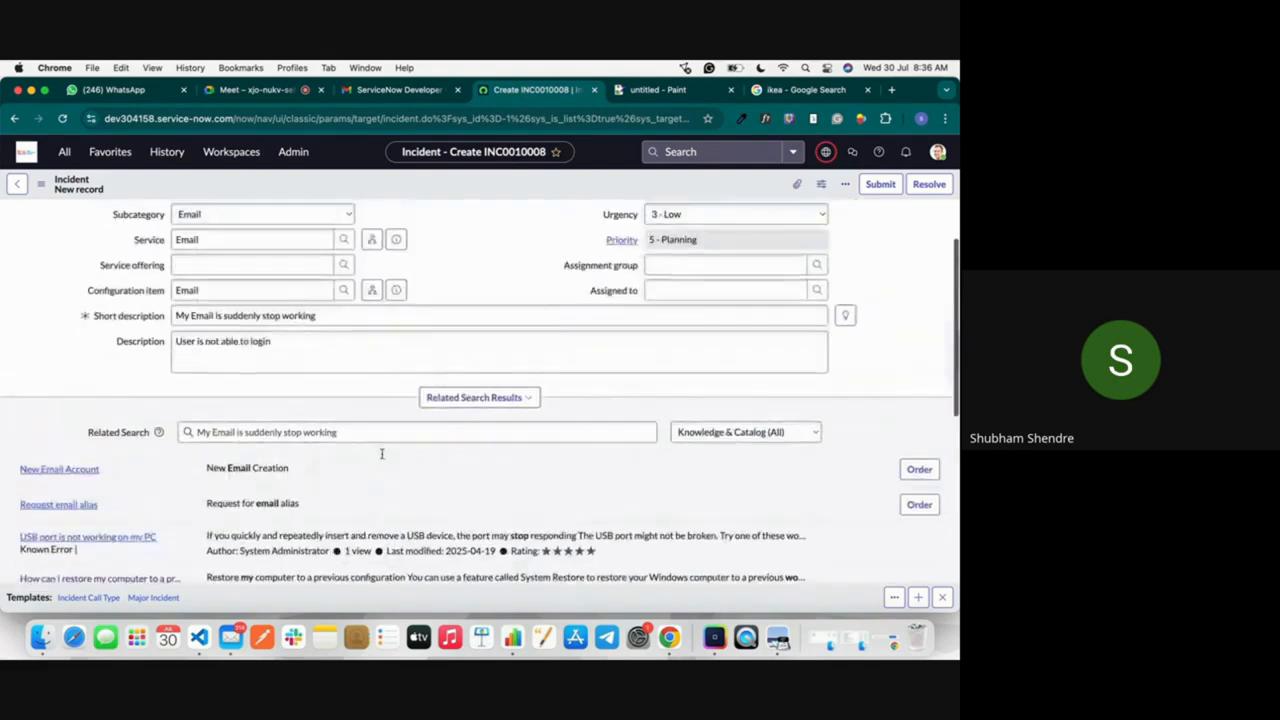
triple_click(284, 315)
key(BackSpace)
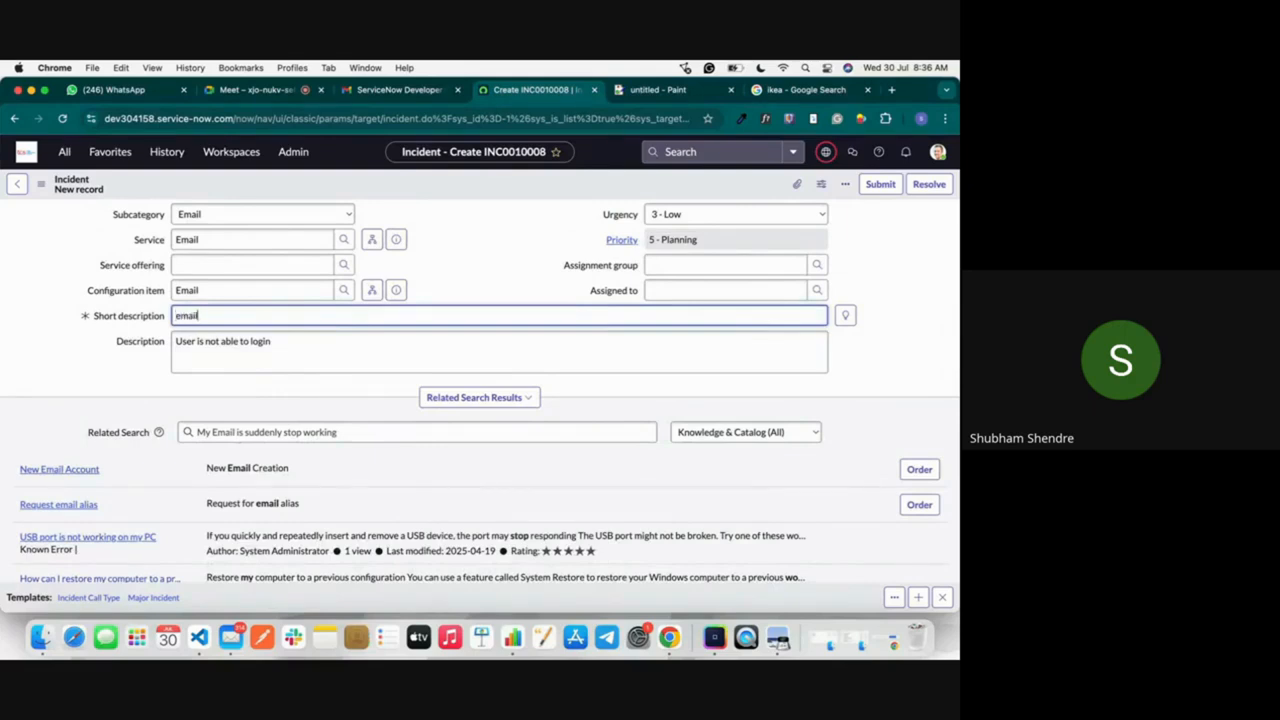
click(186, 349)
scroll(216, 456, down, 3)
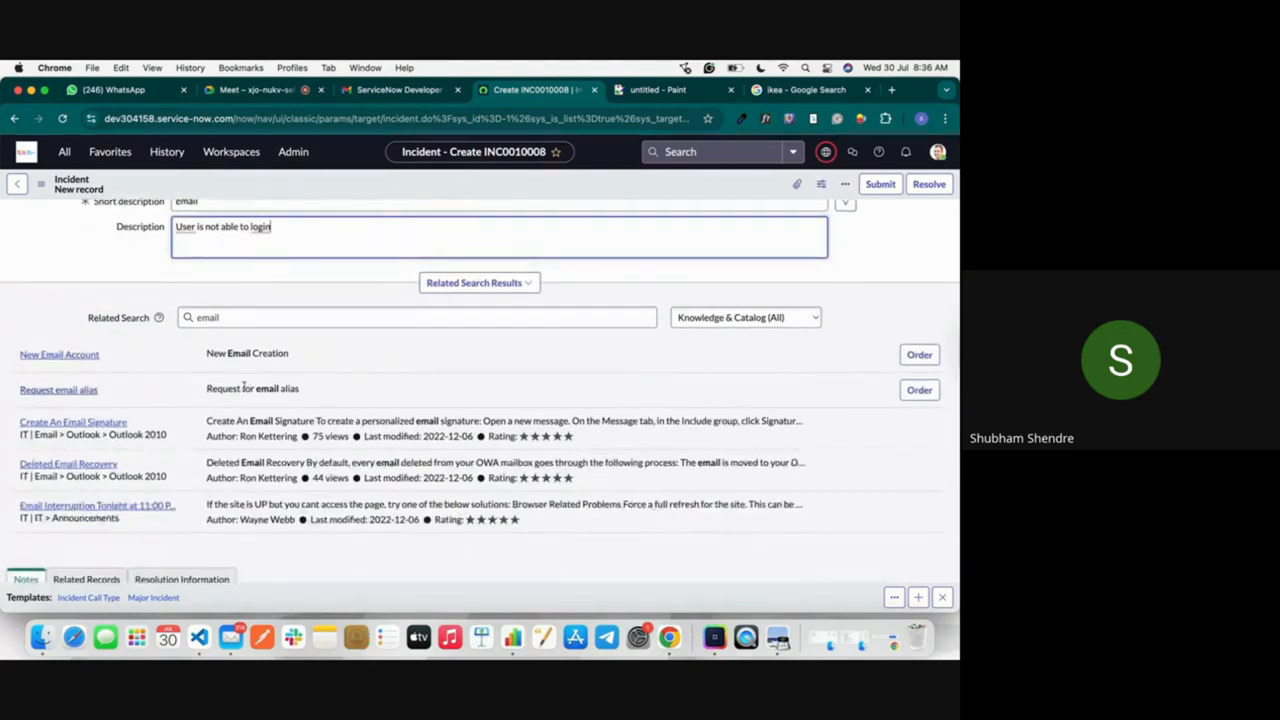
Step: Change the incident's short description to "desktop" and look through the related search results for it
scroll(244, 386, up, 2)
double_click(212, 293)
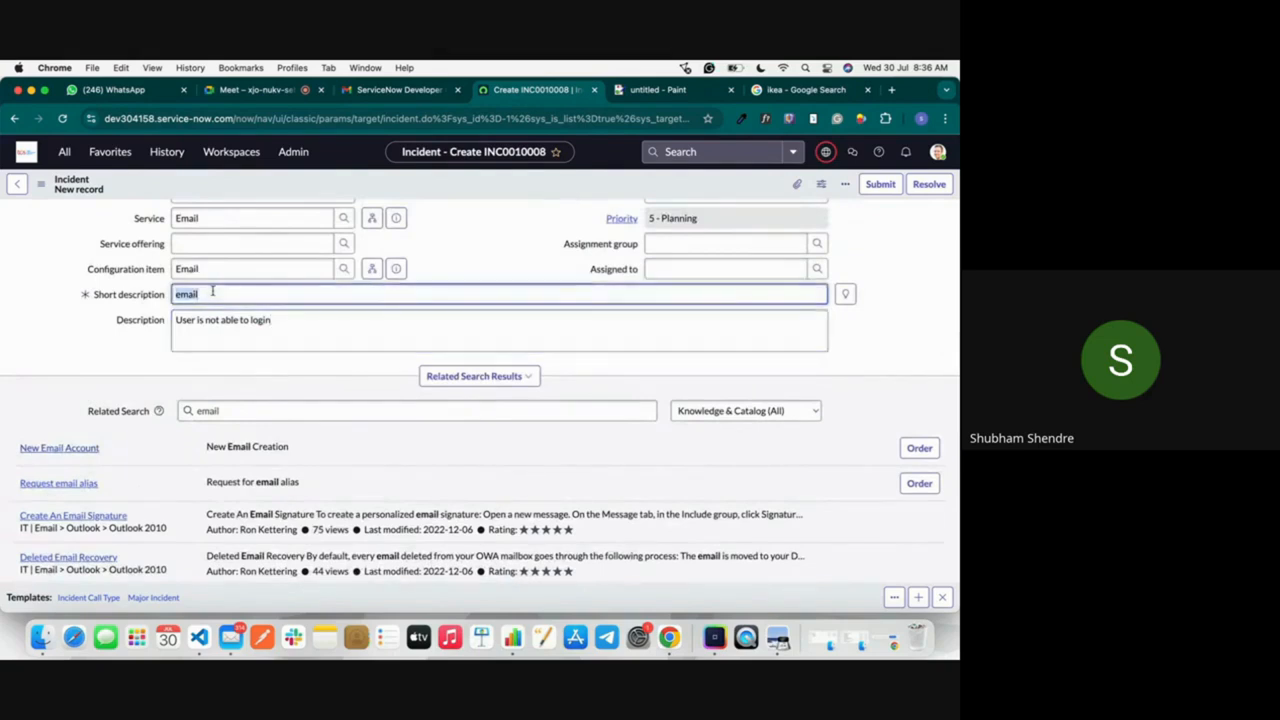
text(desktop)
key(Tab)
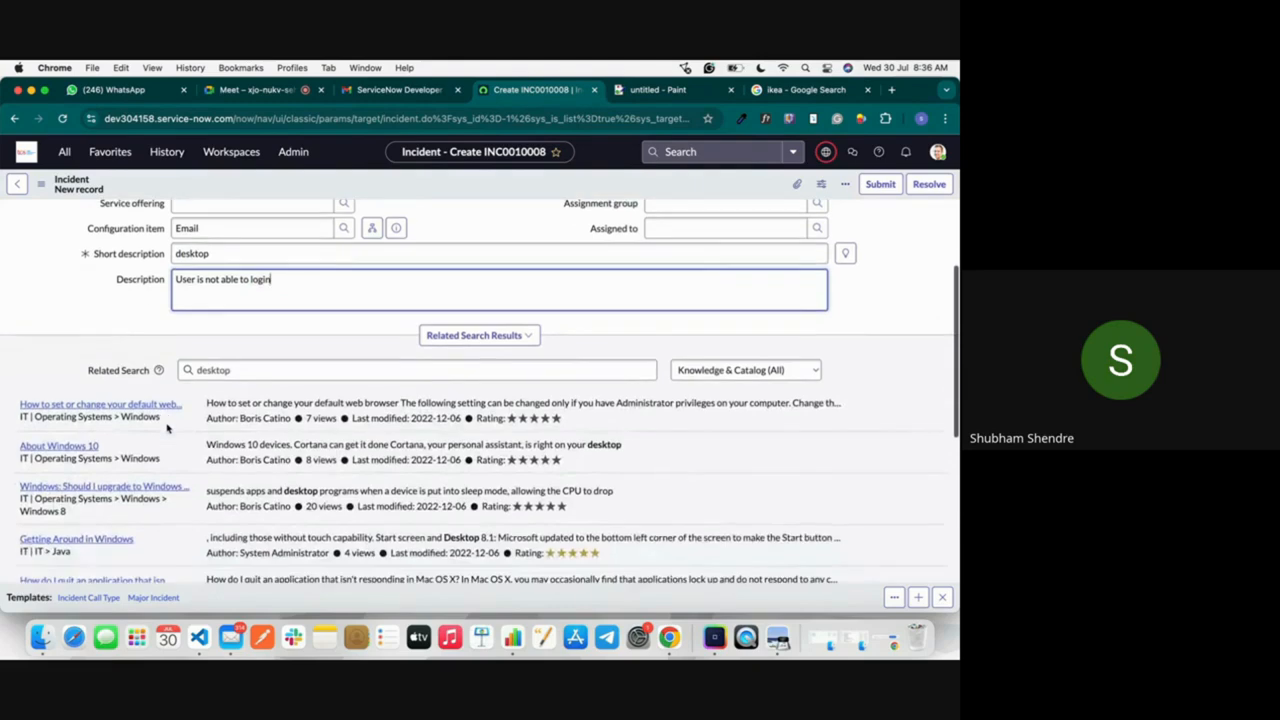
scroll(200, 440, down, 1)
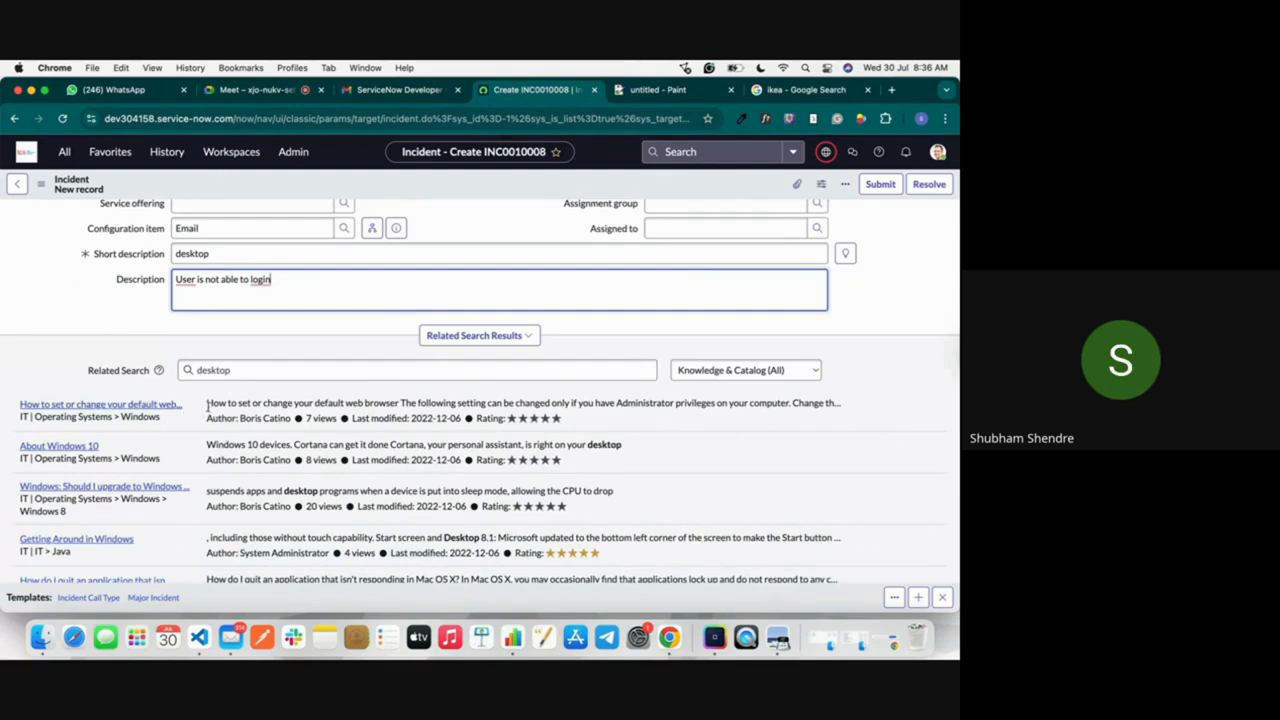
scroll(237, 404, down, 3)
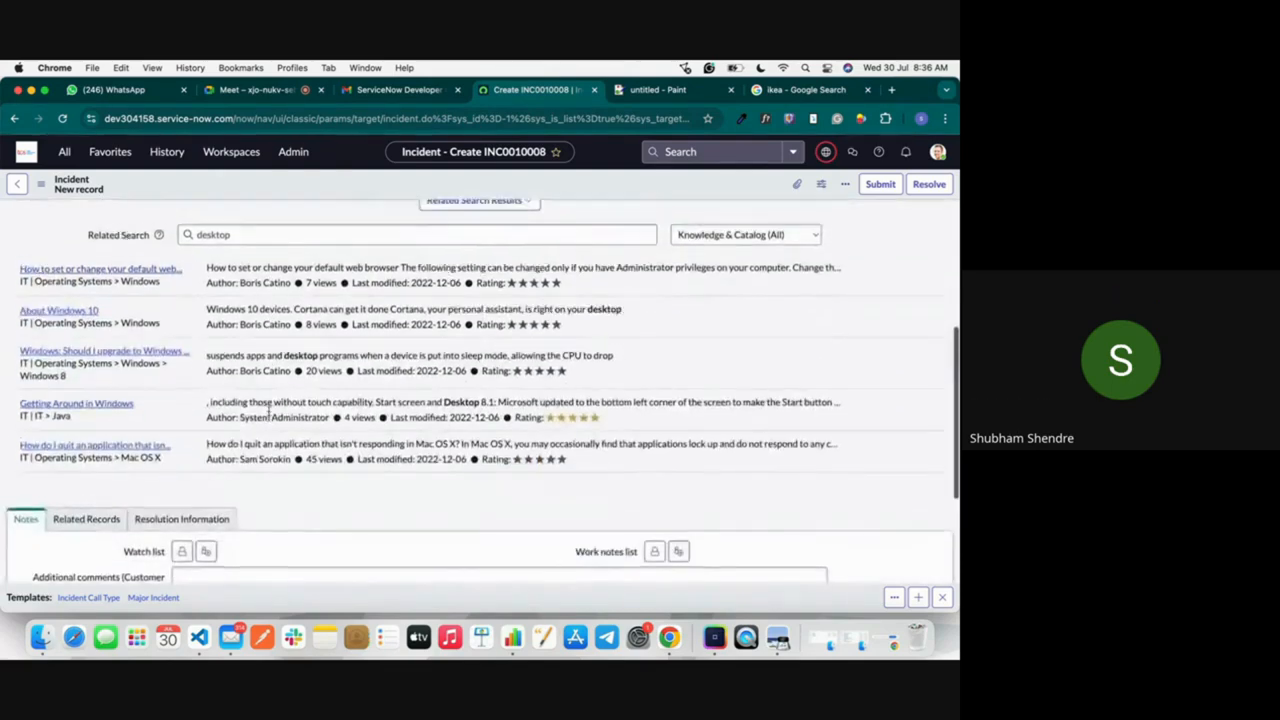
scroll(268, 409, up, 2)
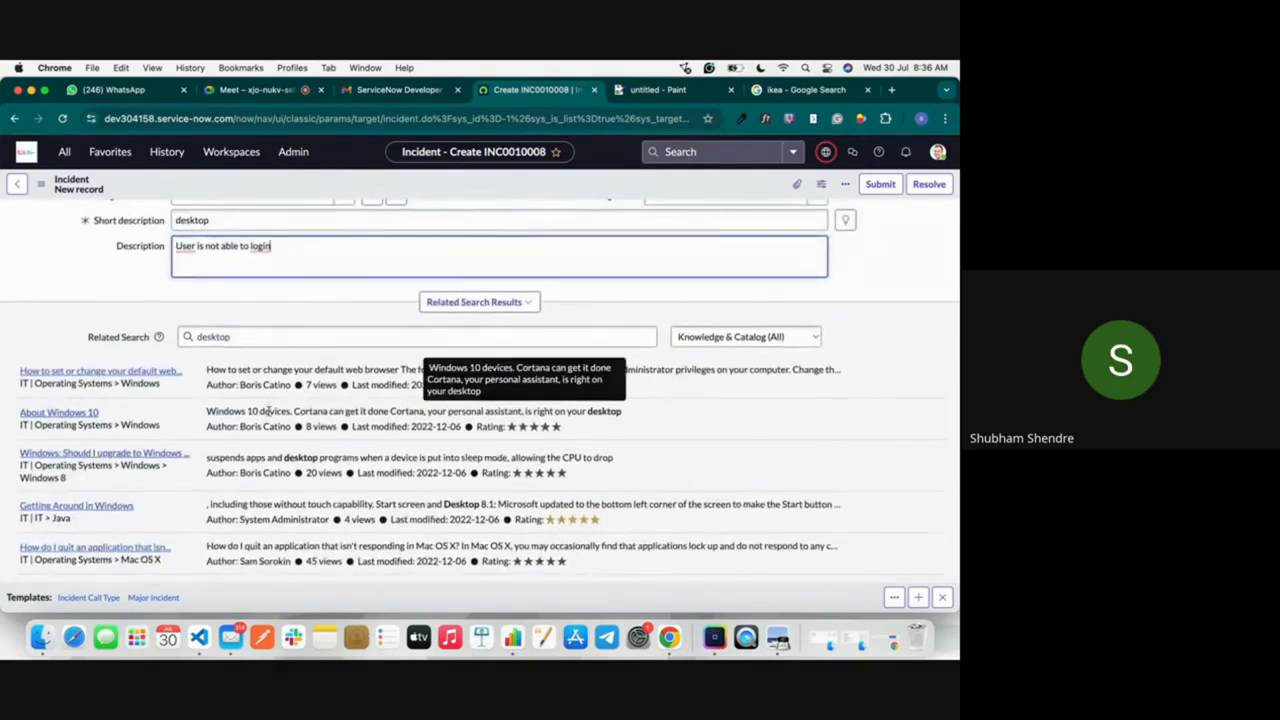
Step: Set the incident's short description to "Email is not working" and review the related search results
scroll(268, 409, up, 2)
double_click(192, 266)
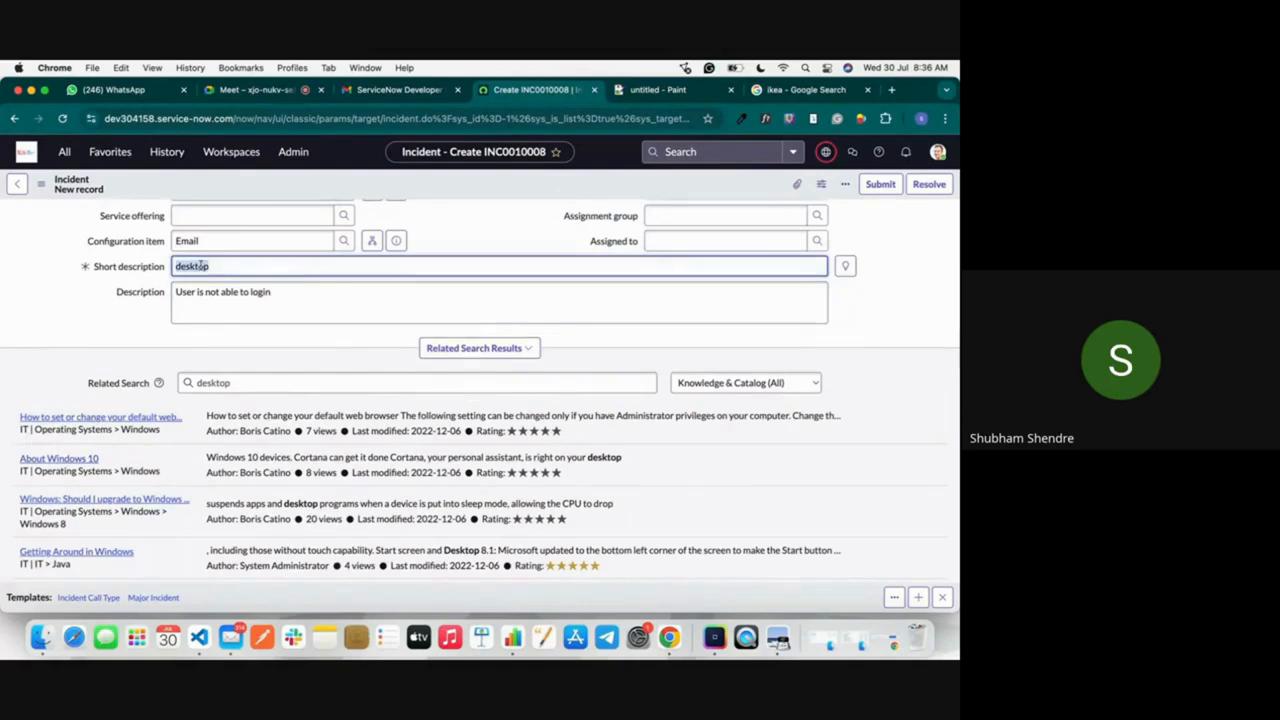
text(Email is not working)
click(3, 327)
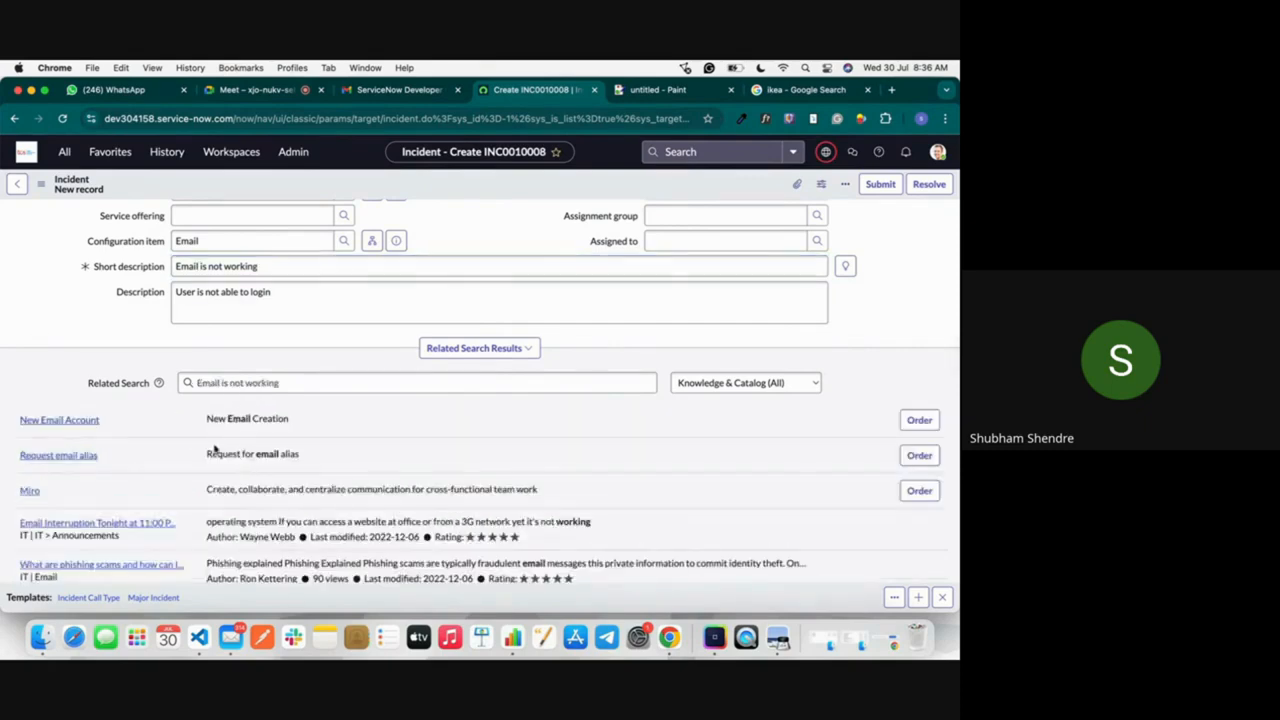
scroll(266, 449, down, 3)
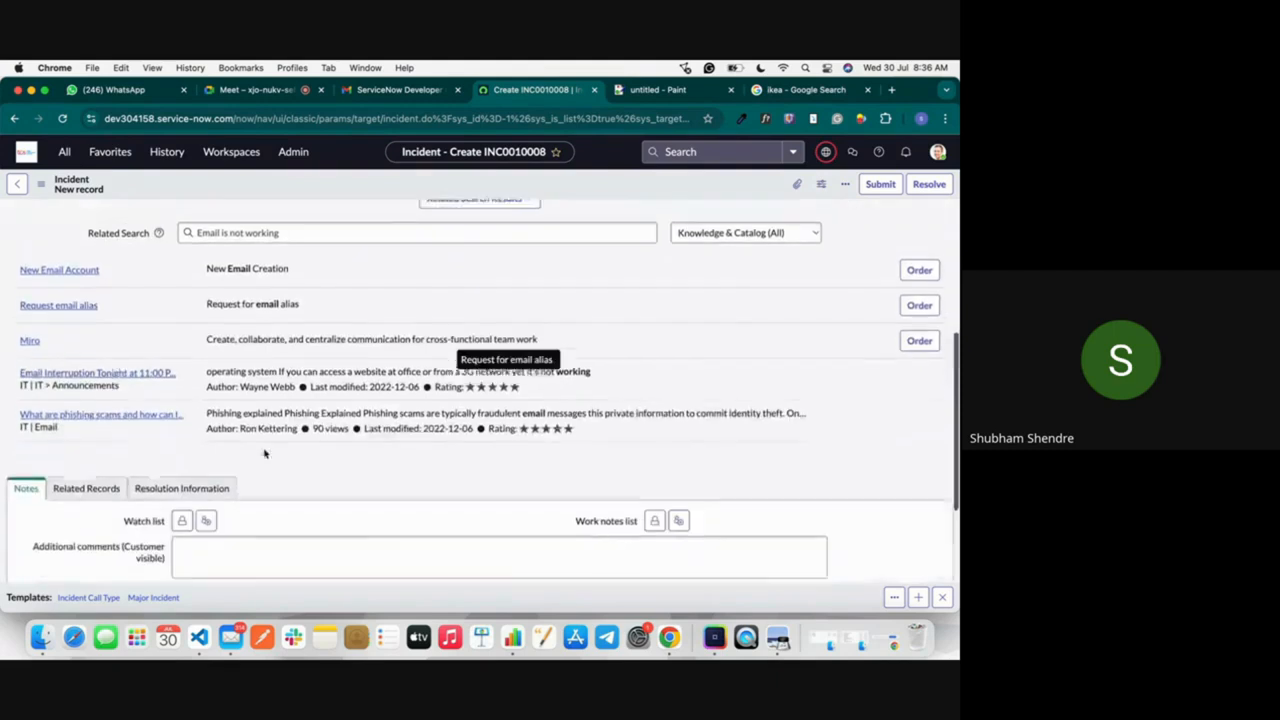
scroll(274, 437, up, 2)
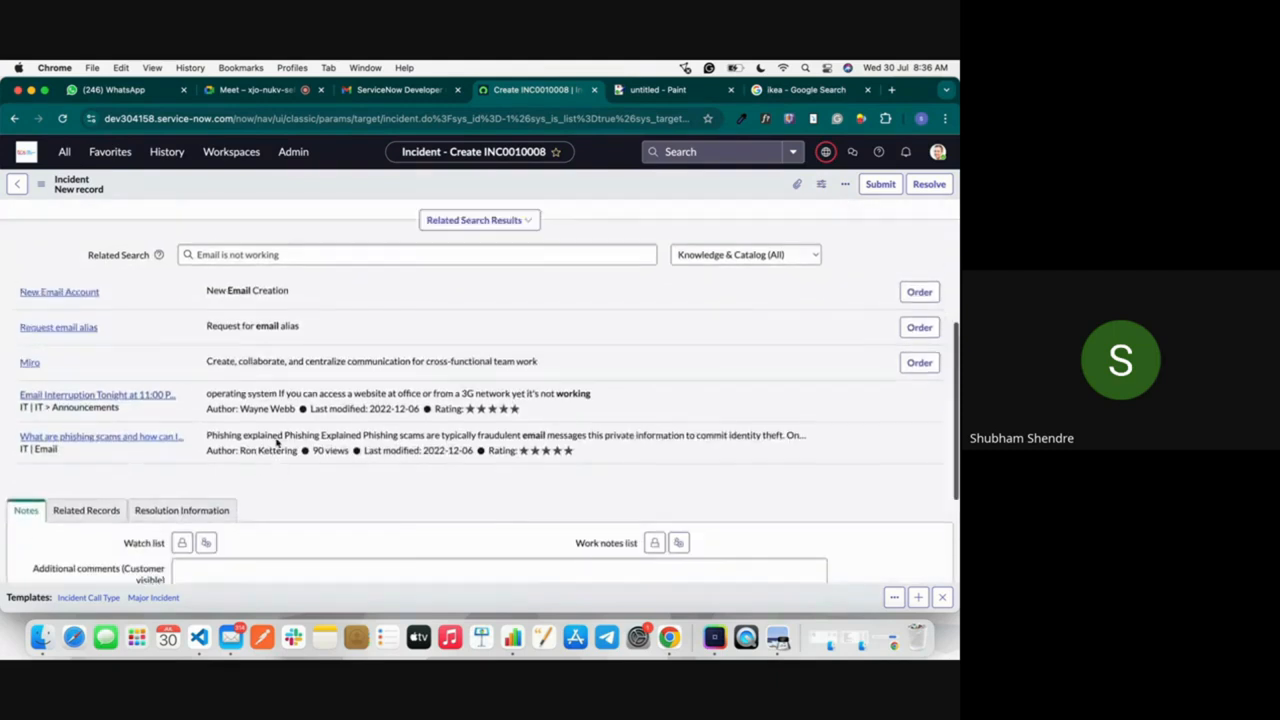
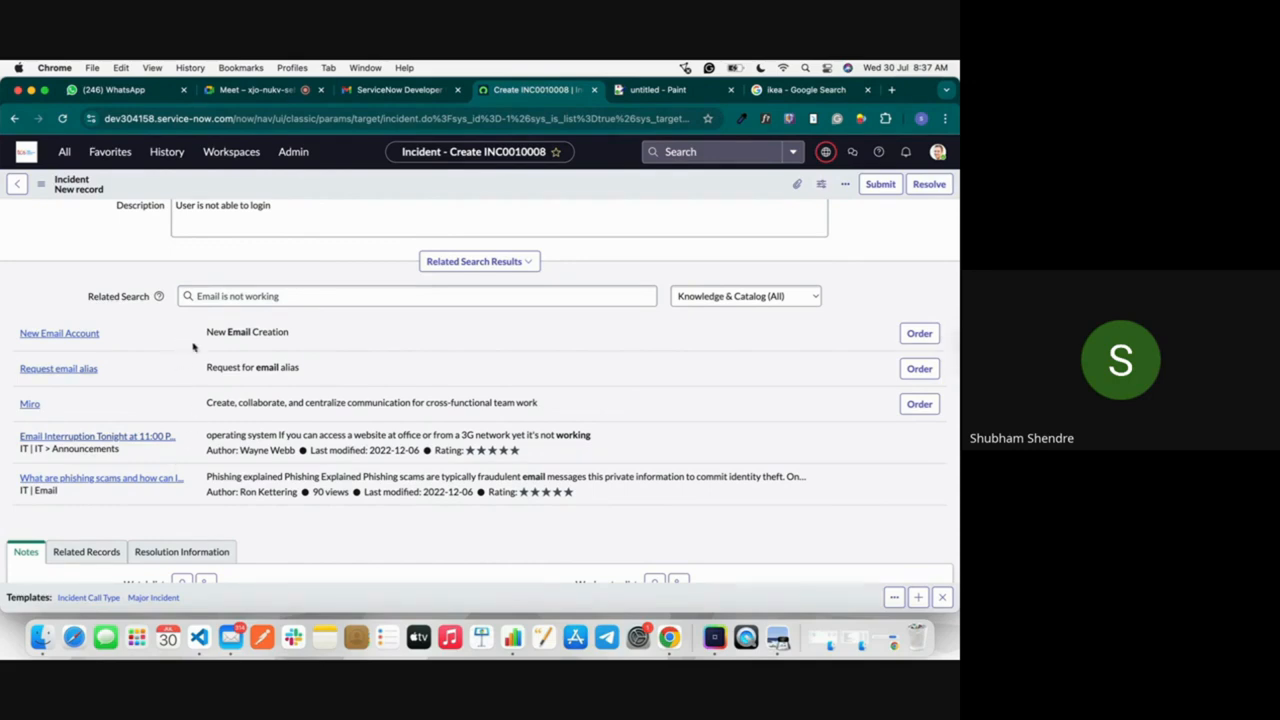
Step: Look through the available State options for the new incident without changing the selection
scroll(192, 368, up, 5)
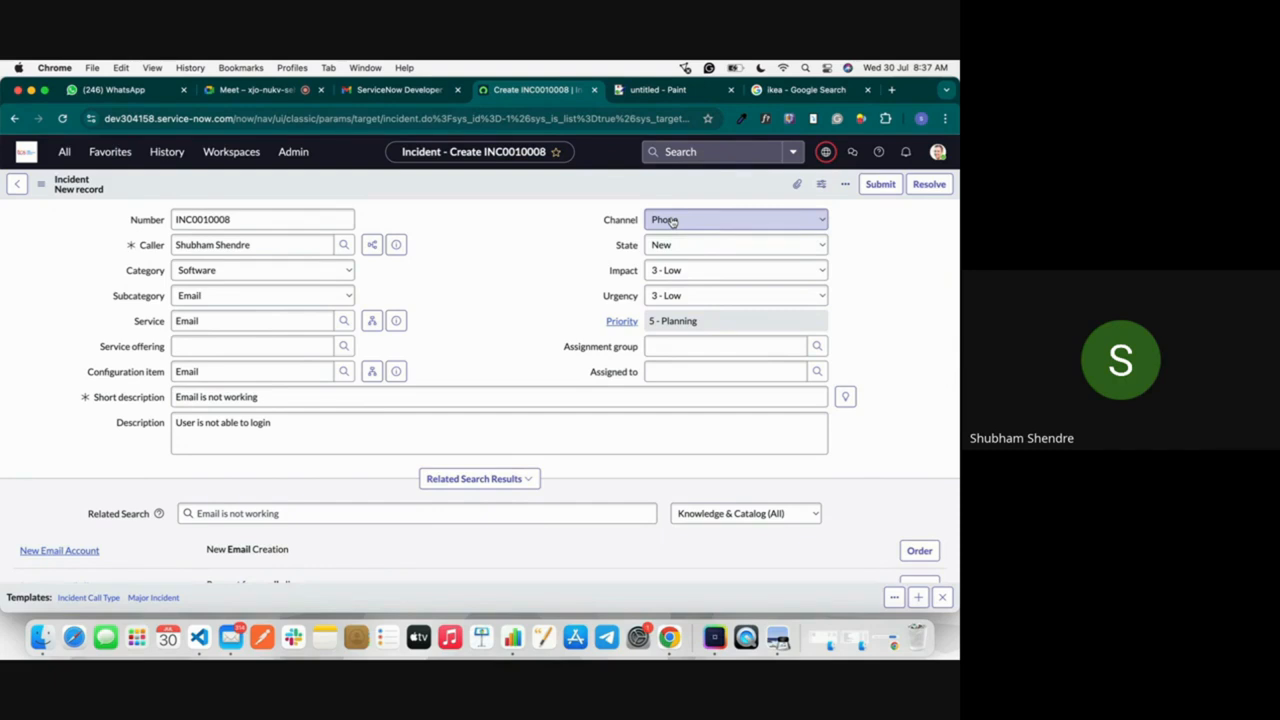
click(680, 247)
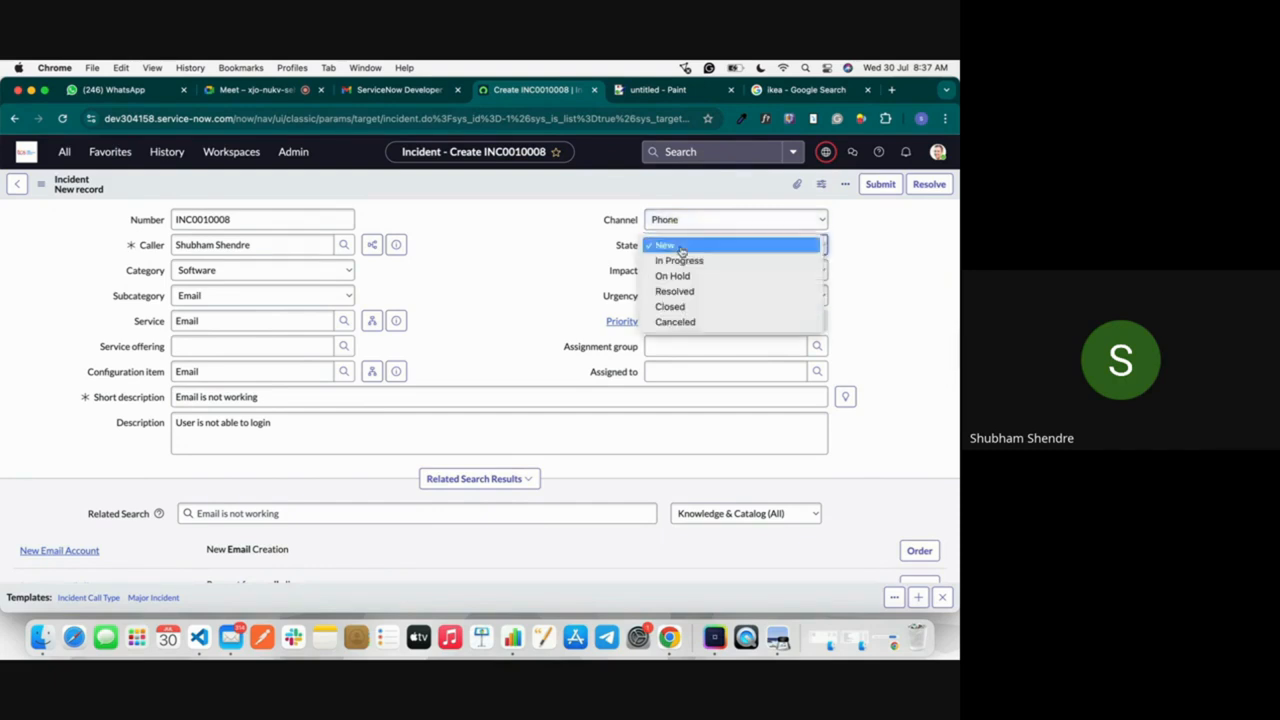
click(592, 233)
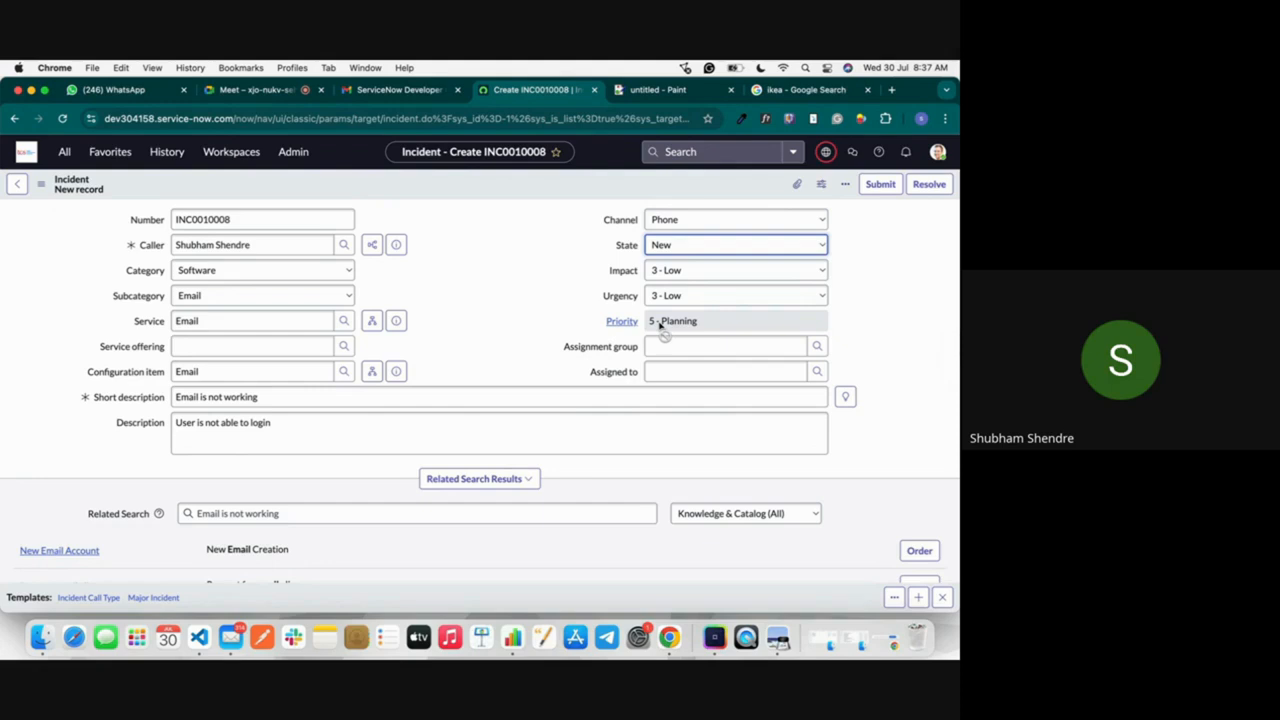
Step: Try the incident's impact at 1 - High and then at 2 - Medium, comparing the calculated priority
click(682, 272)
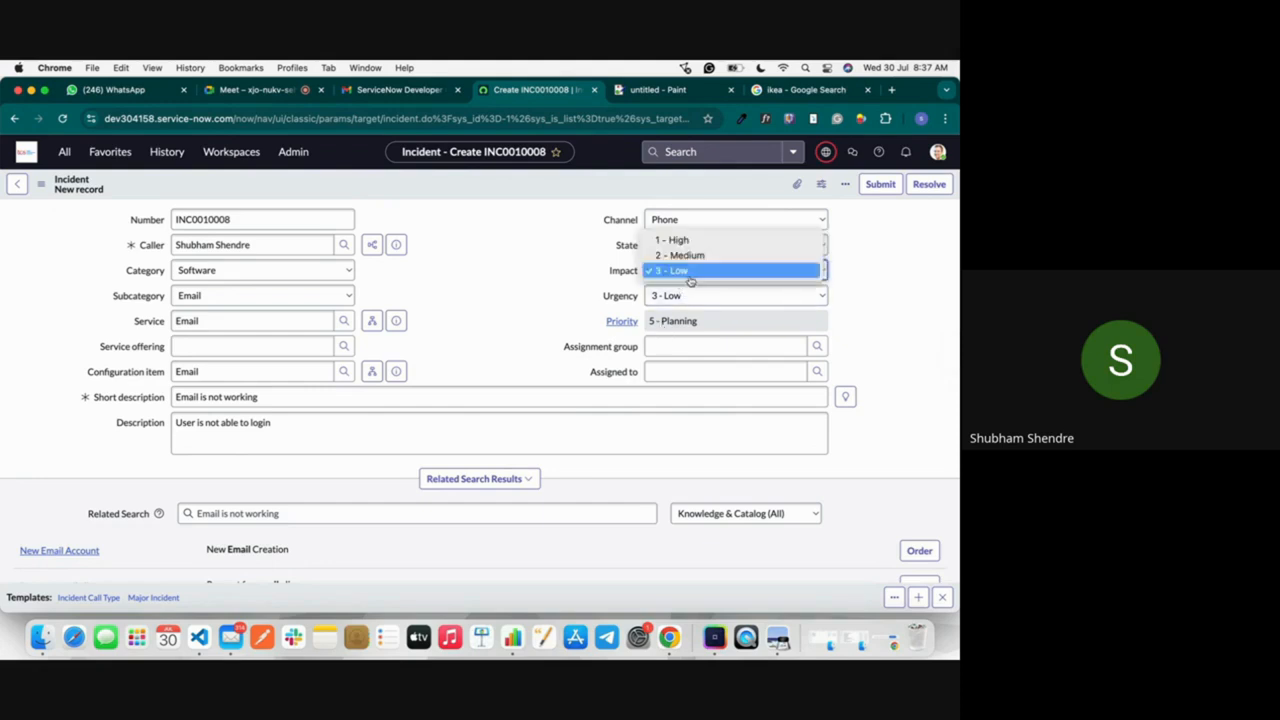
click(674, 242)
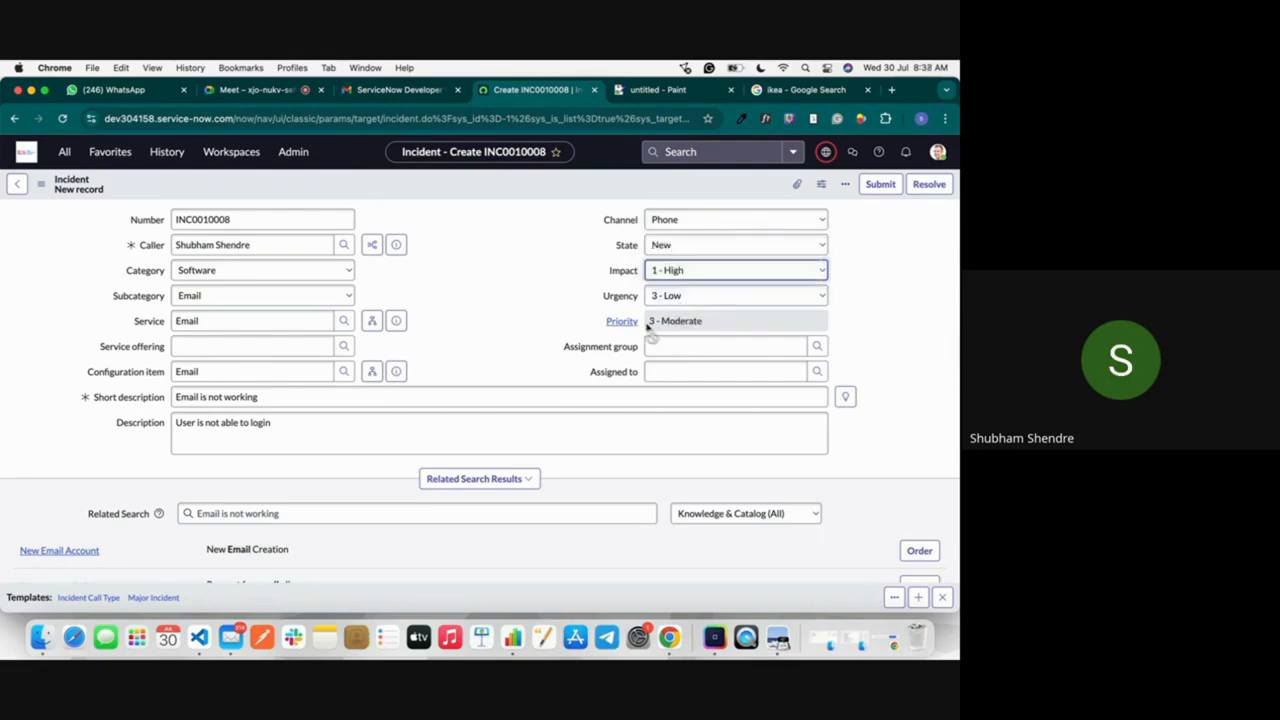
click(676, 270)
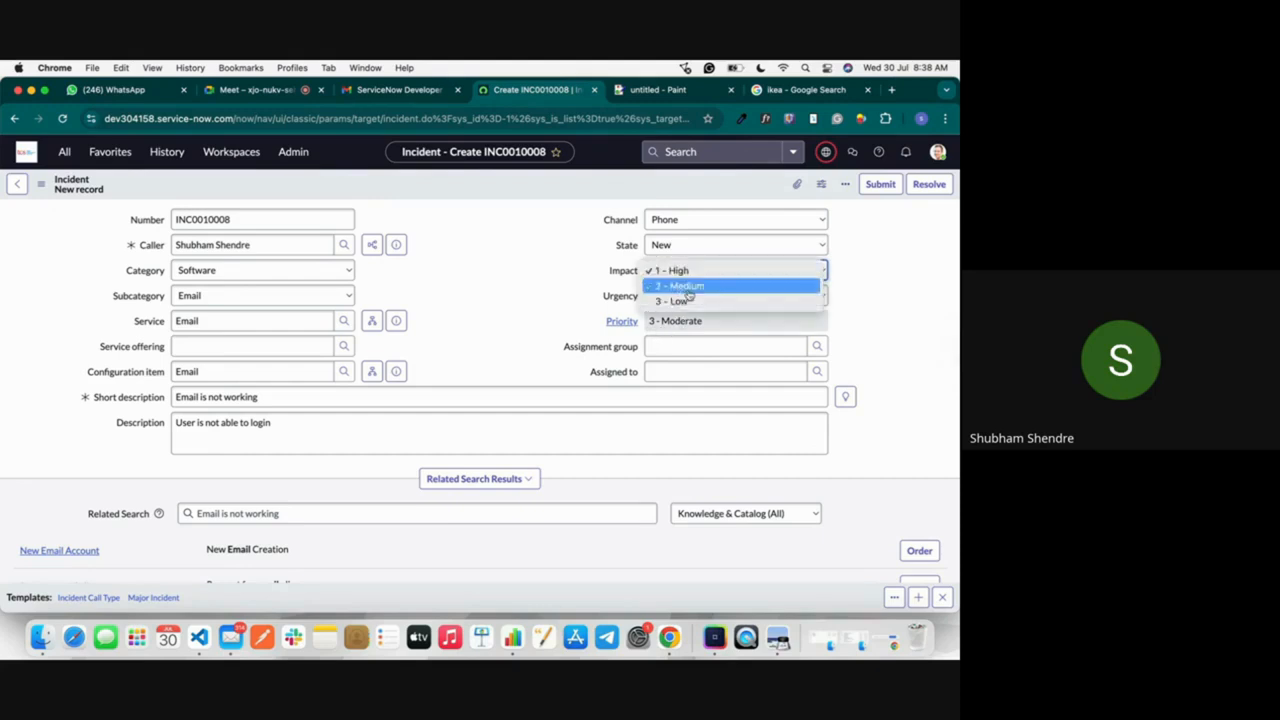
click(688, 288)
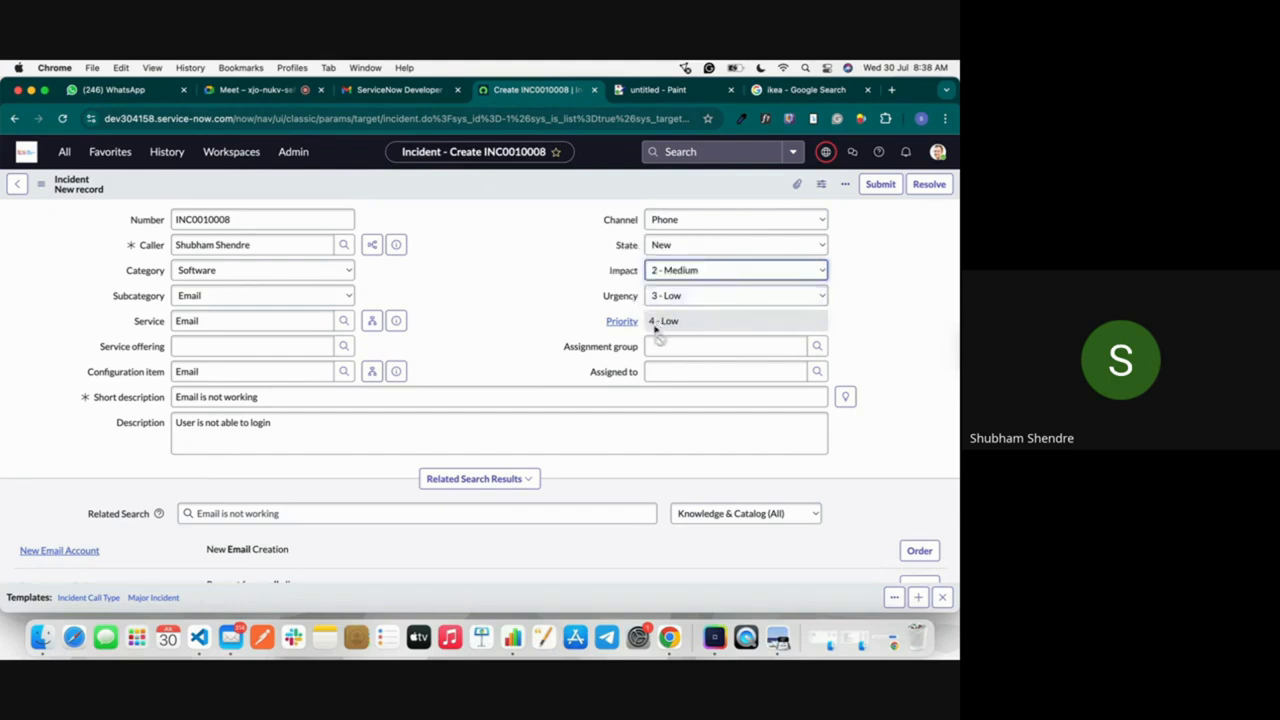
Step: Set the incident's impact to 1 - High and its urgency to 2 - Medium
click(660, 270)
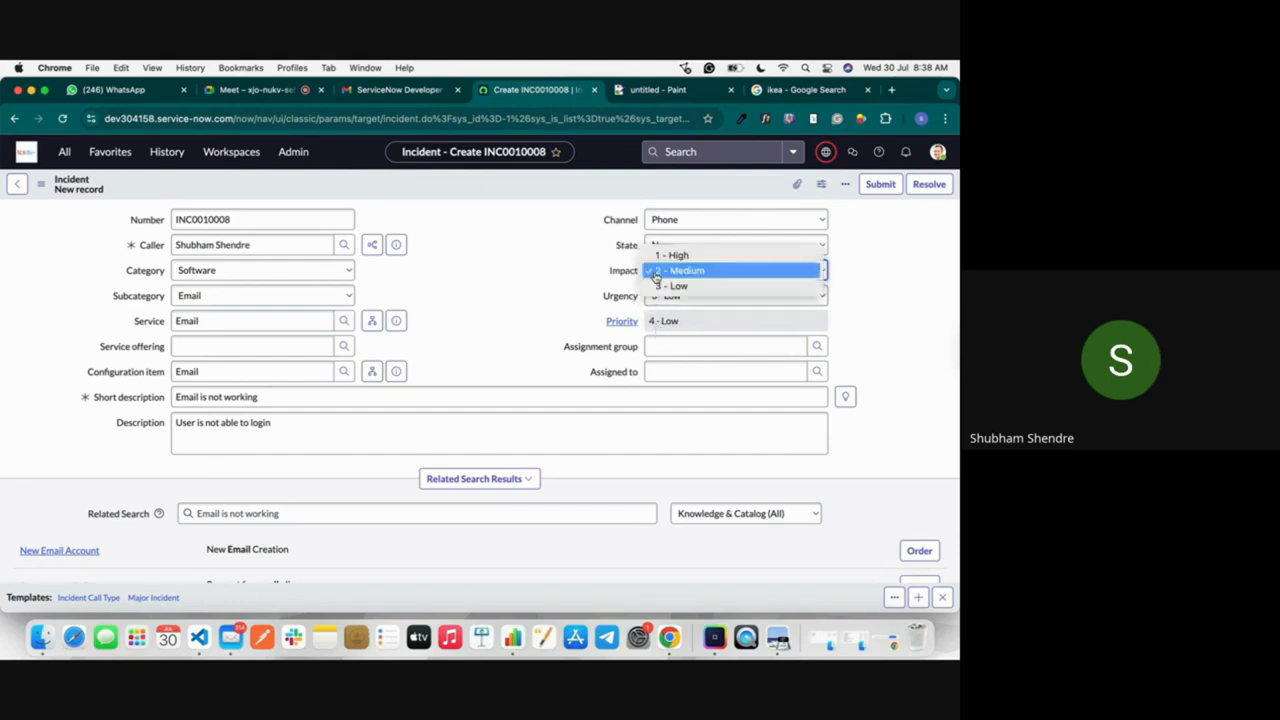
click(670, 256)
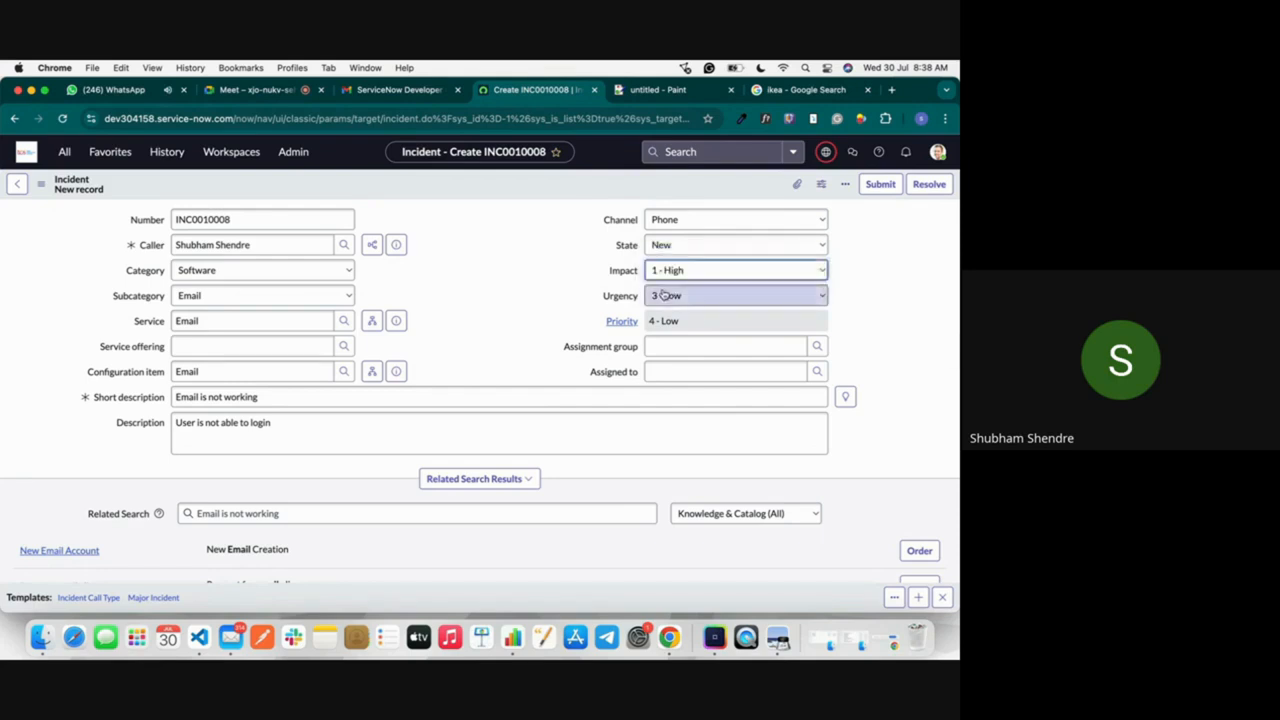
click(665, 295)
click(672, 280)
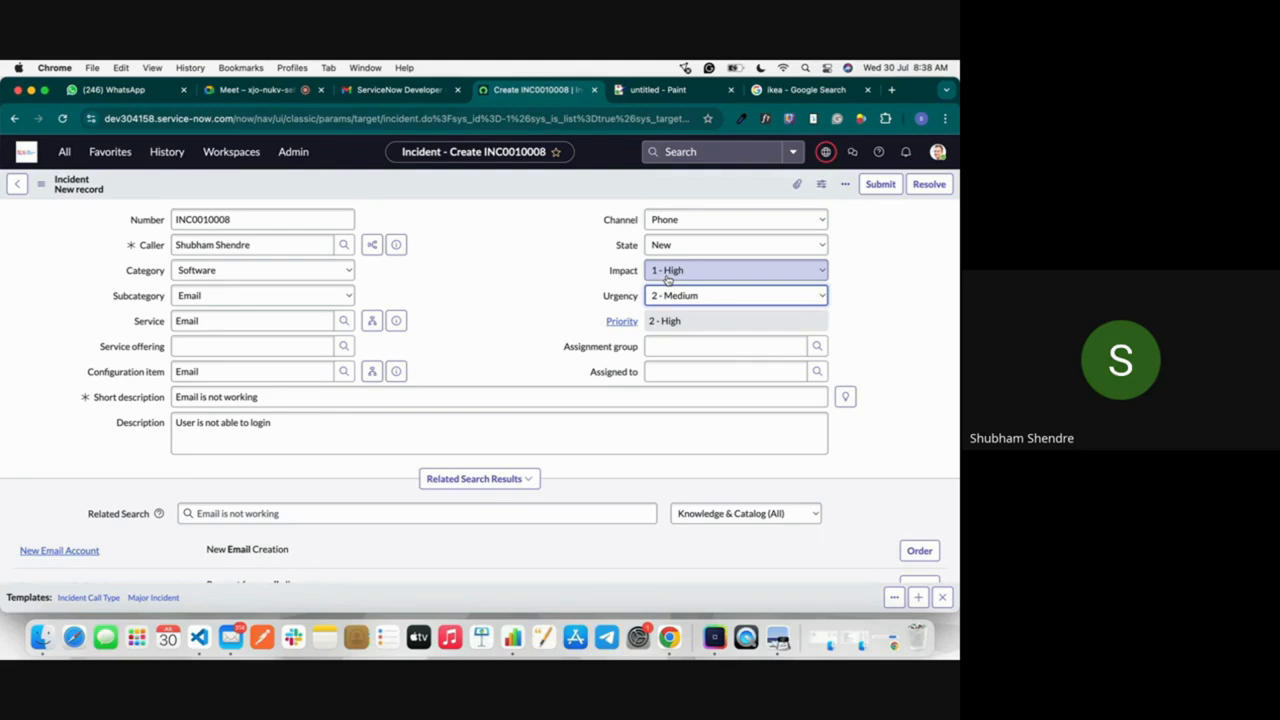
Step: Set both the impact and the urgency of the incident to 3 - Low
click(668, 279)
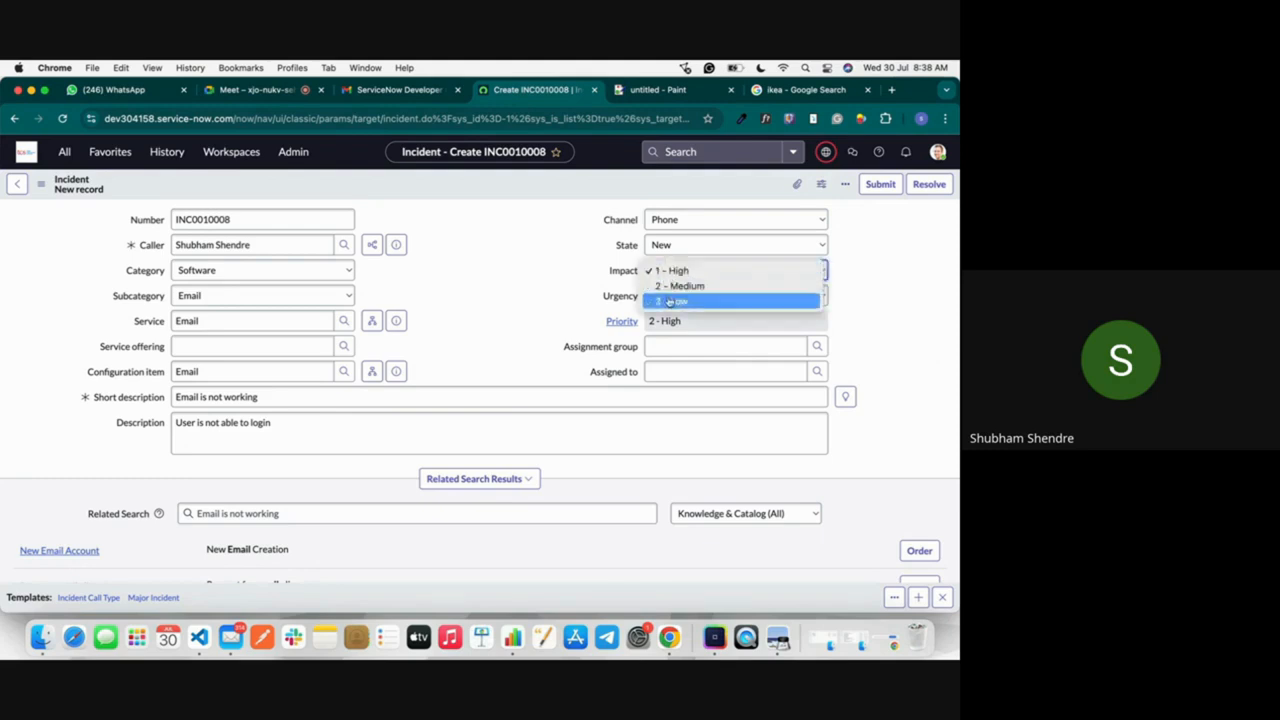
click(670, 301)
click(672, 296)
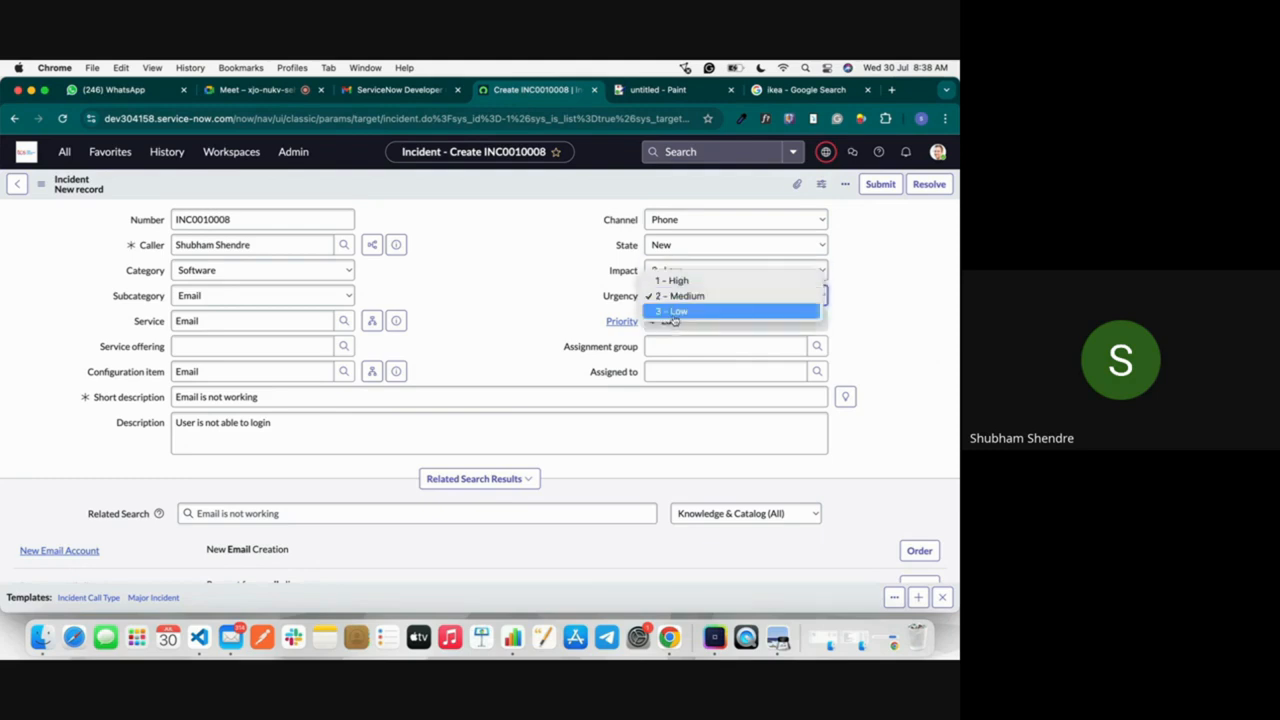
click(674, 312)
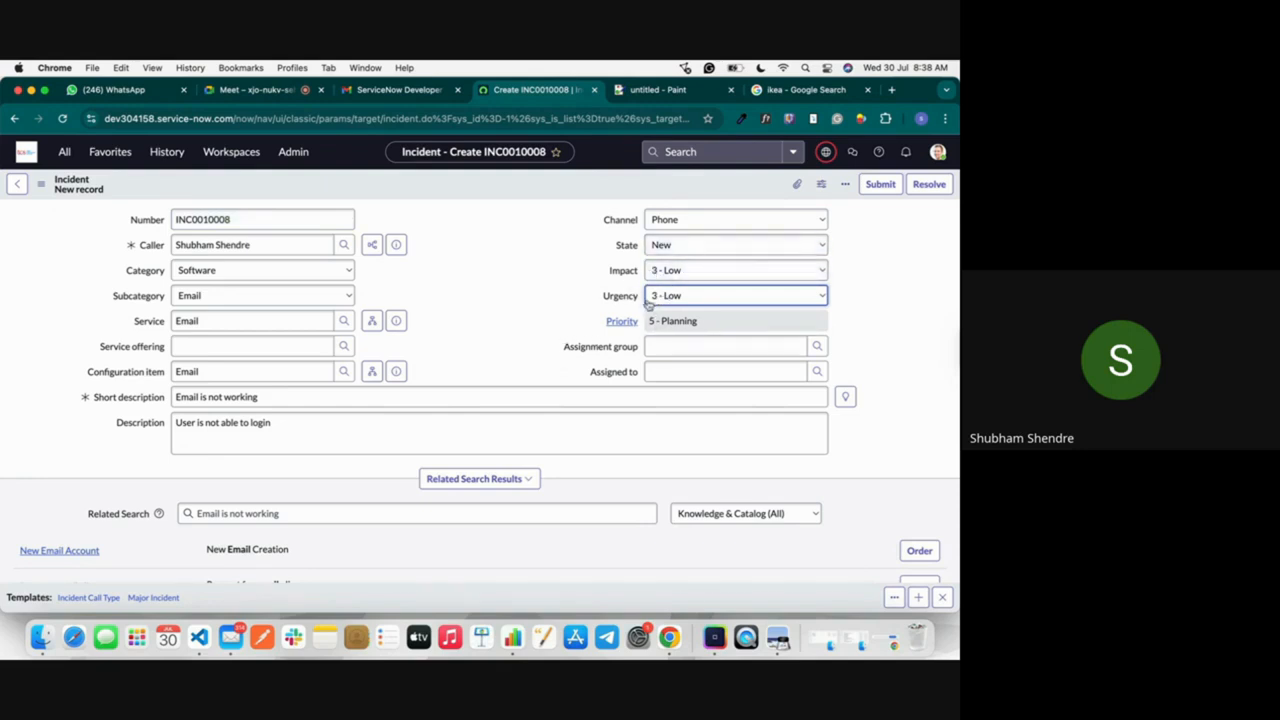
Step: Look over the rest of the new incident form and save the record, staying on it
scroll(526, 354, down, 5)
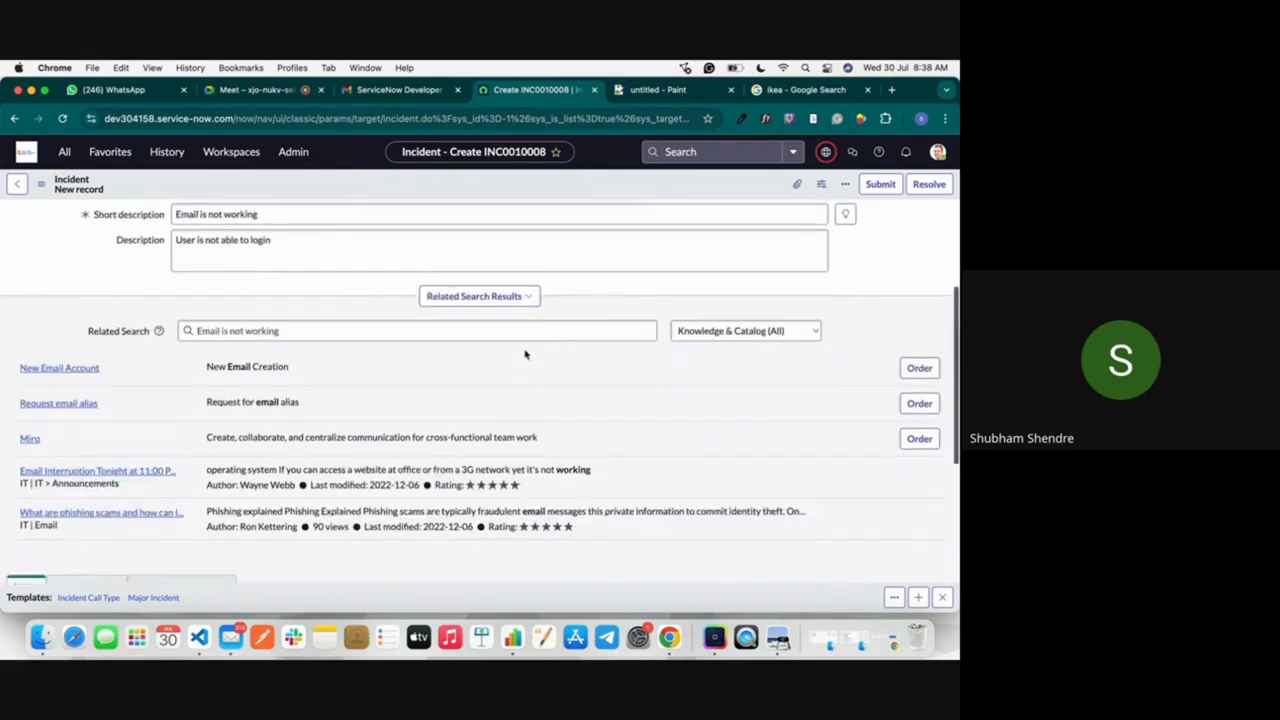
scroll(526, 354, down, 3)
scroll(523, 354, up, 2)
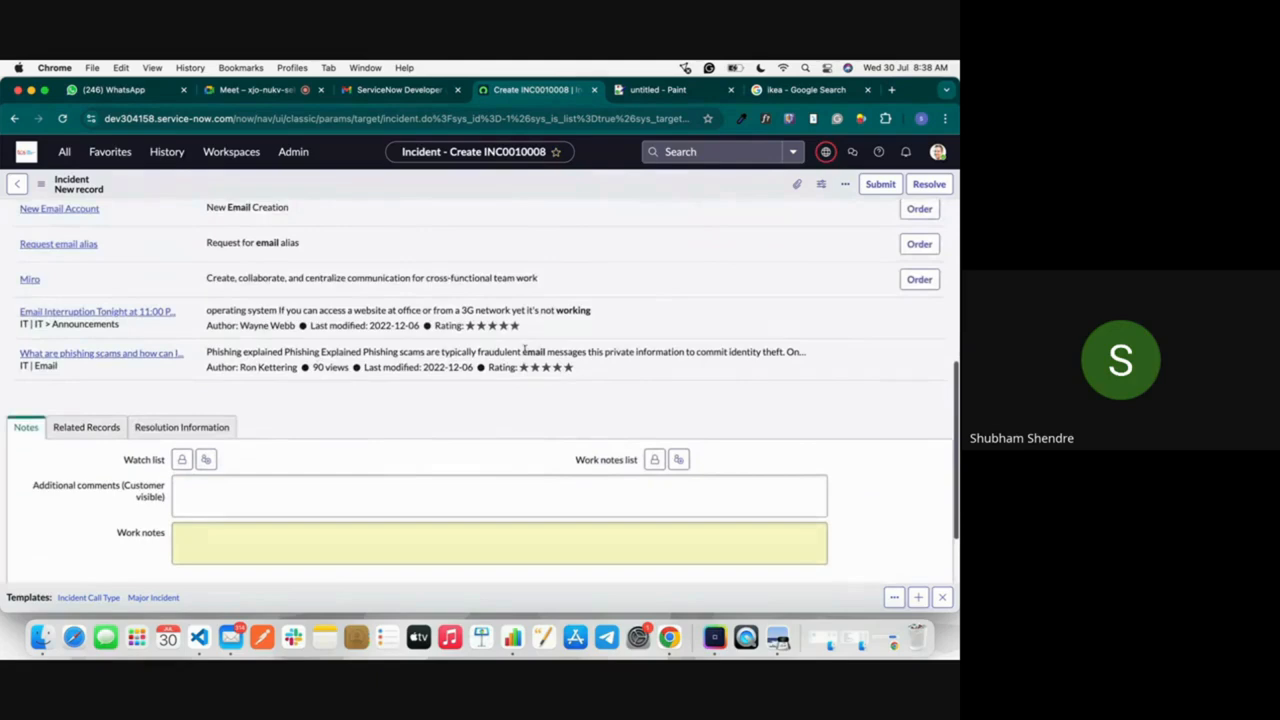
scroll(691, 290, up, 6)
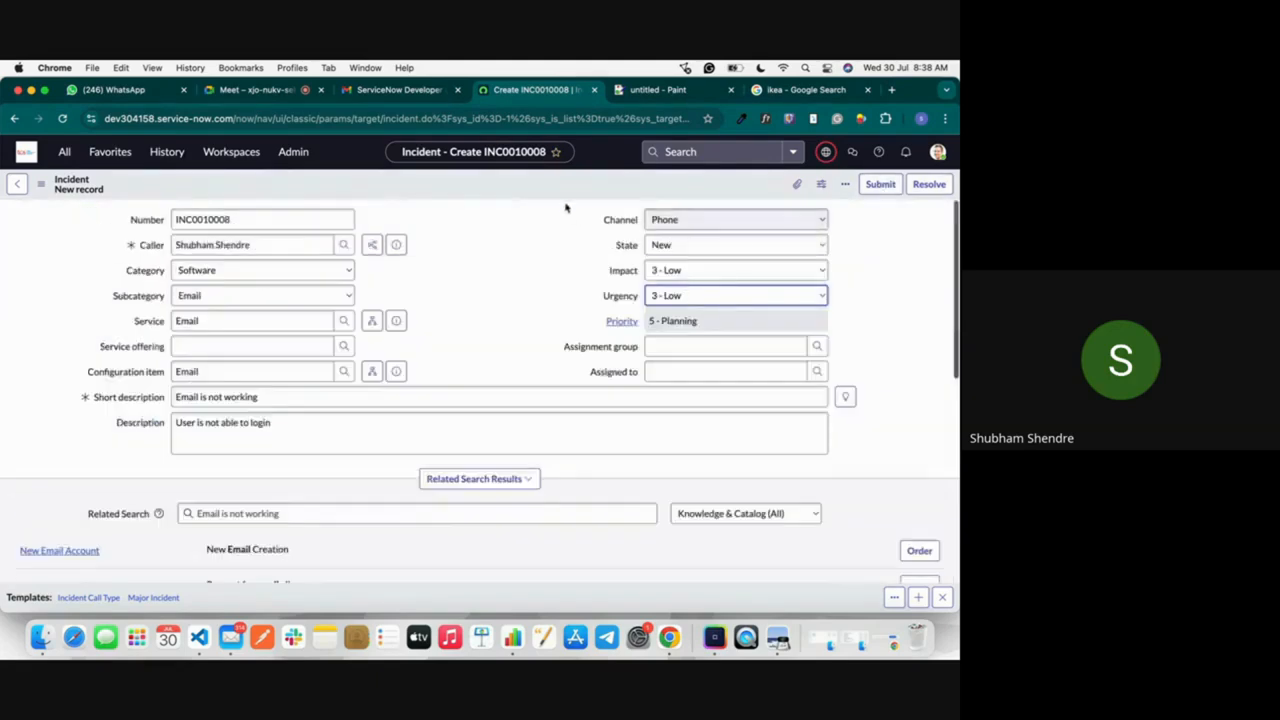
right_click(546, 188)
click(570, 193)
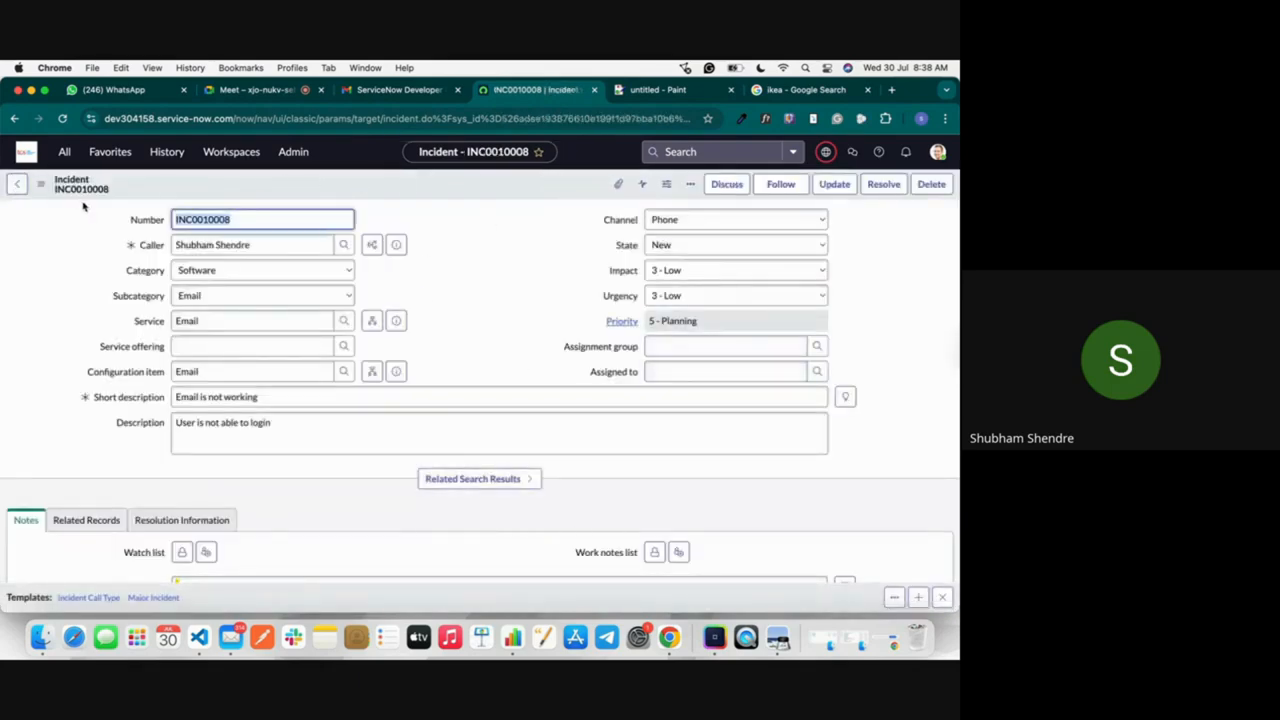
Step: Reopen the "Email is not working" incident from the incident list and examine its Task SLAs
click(17, 184)
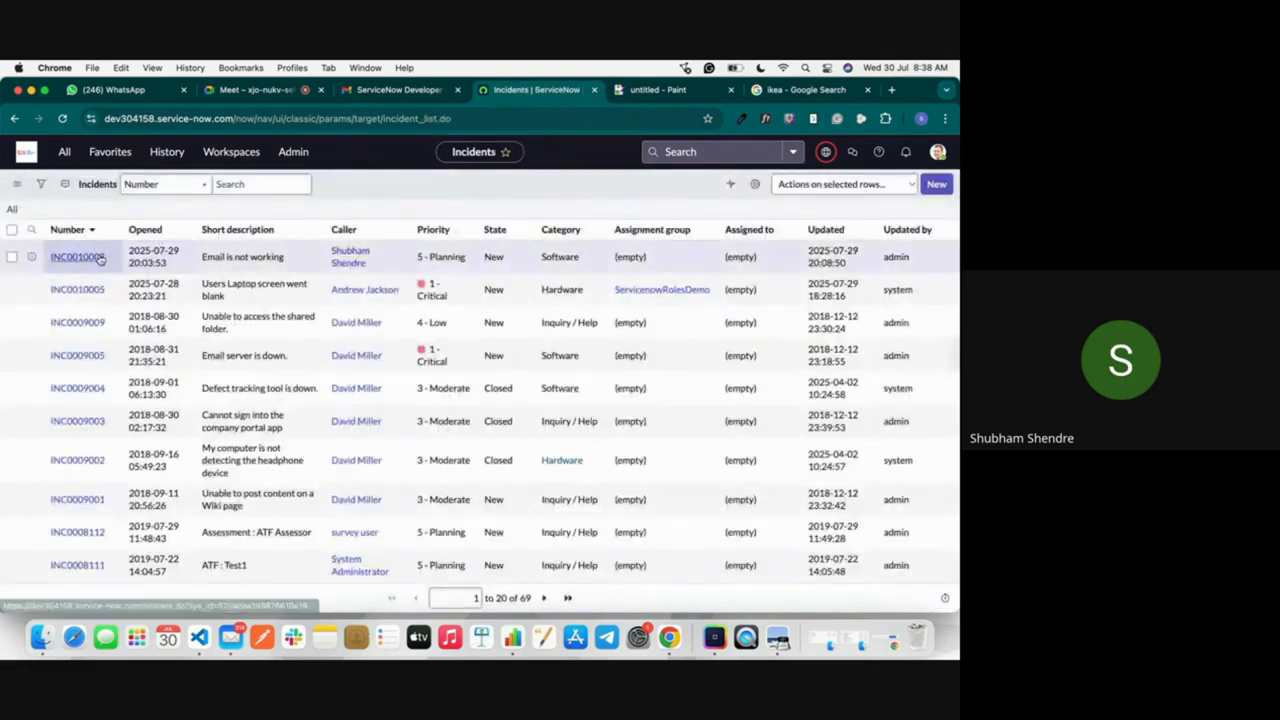
click(97, 258)
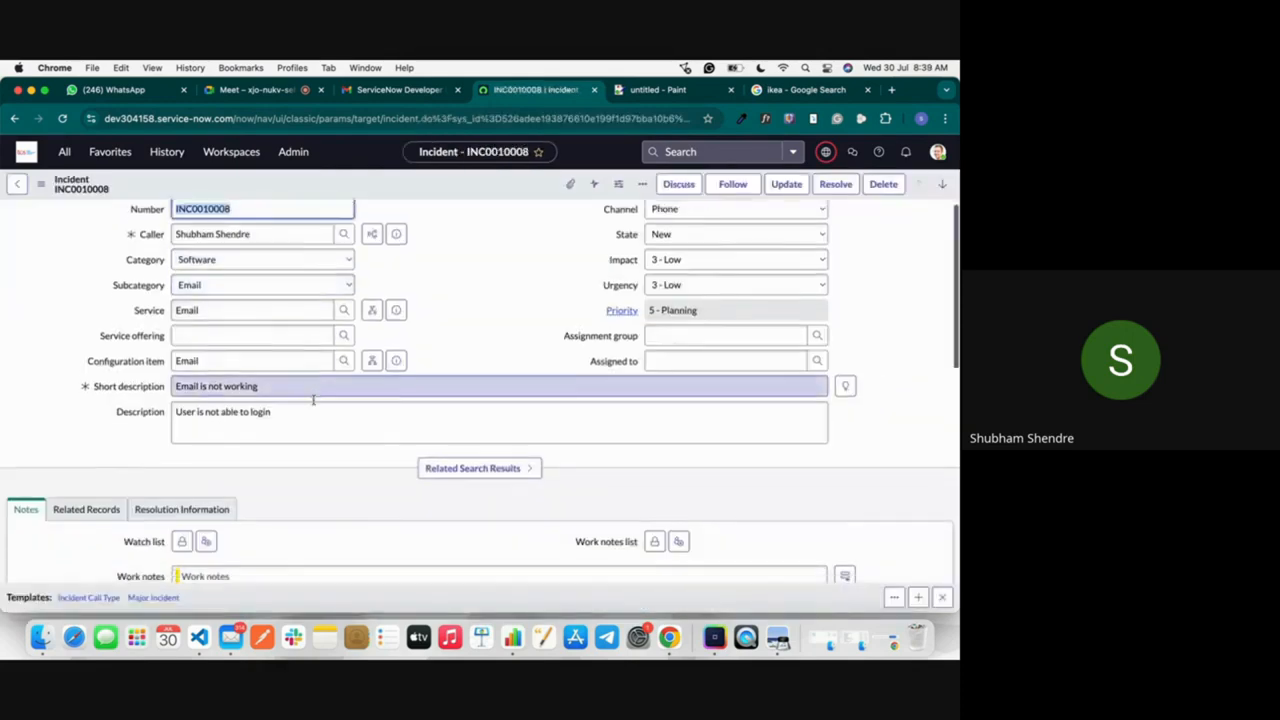
scroll(311, 397, down, 10)
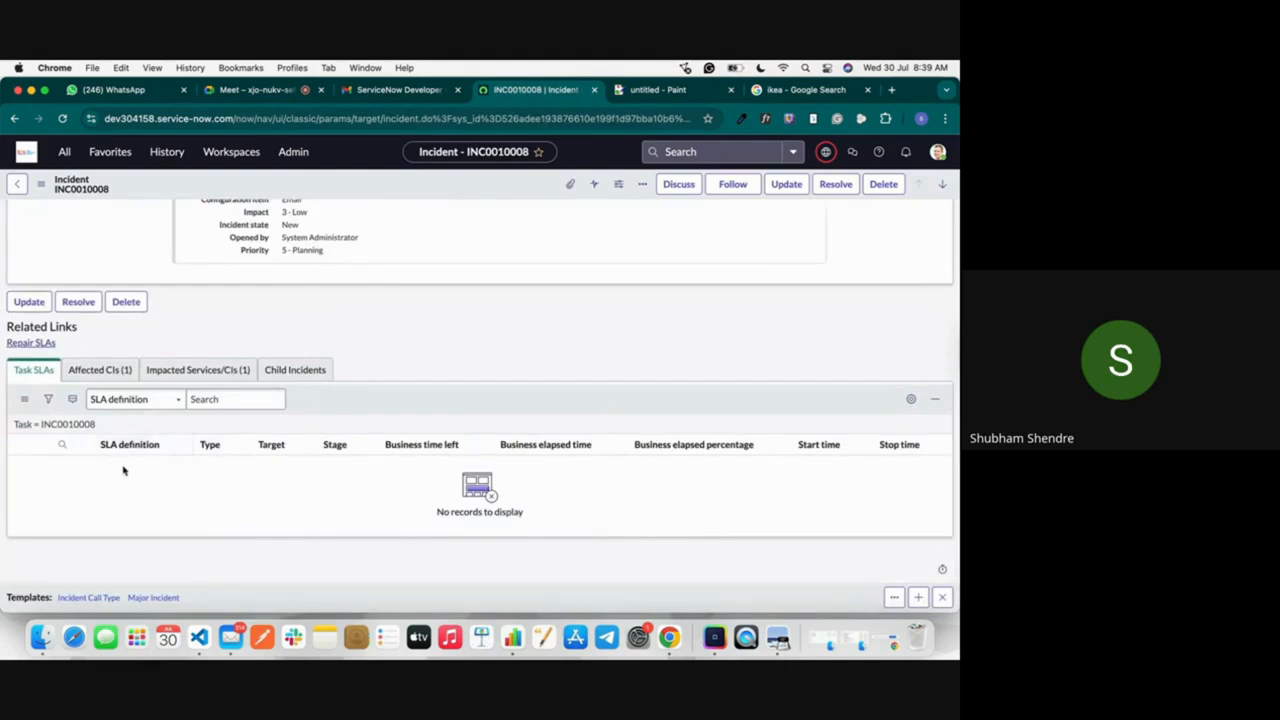
scroll(119, 461, up, 10)
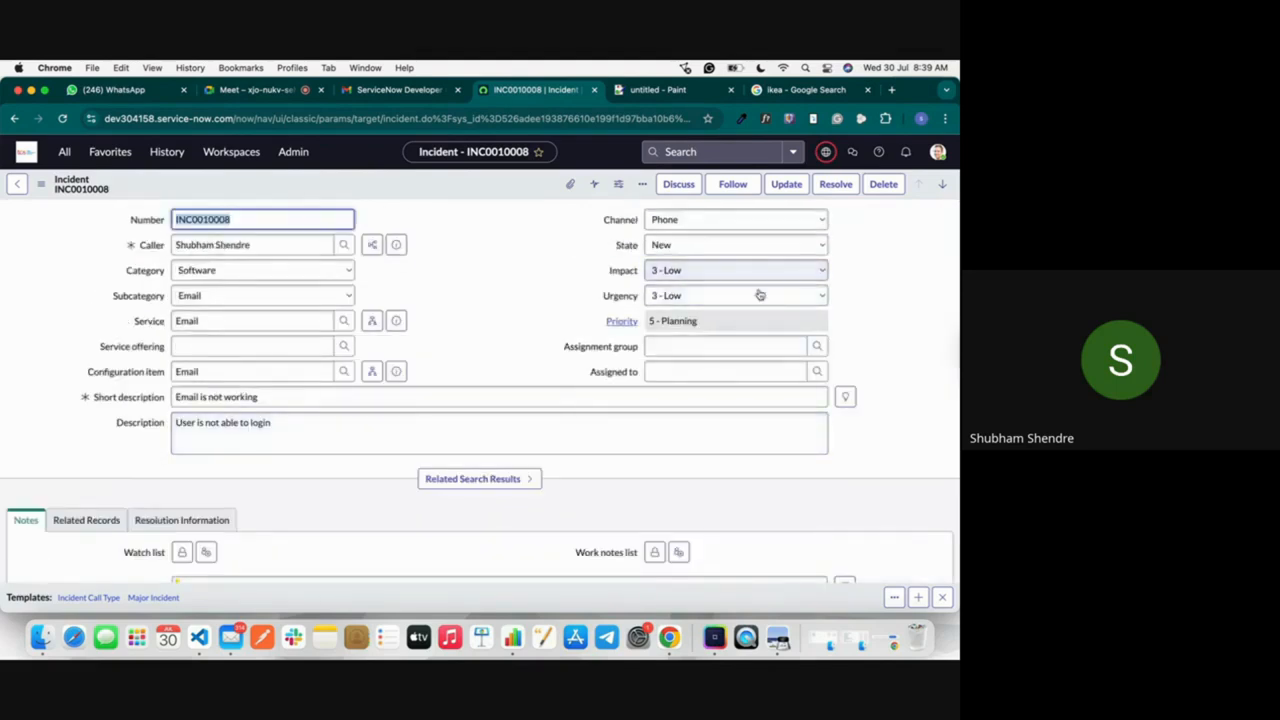
scroll(309, 540, down, 10)
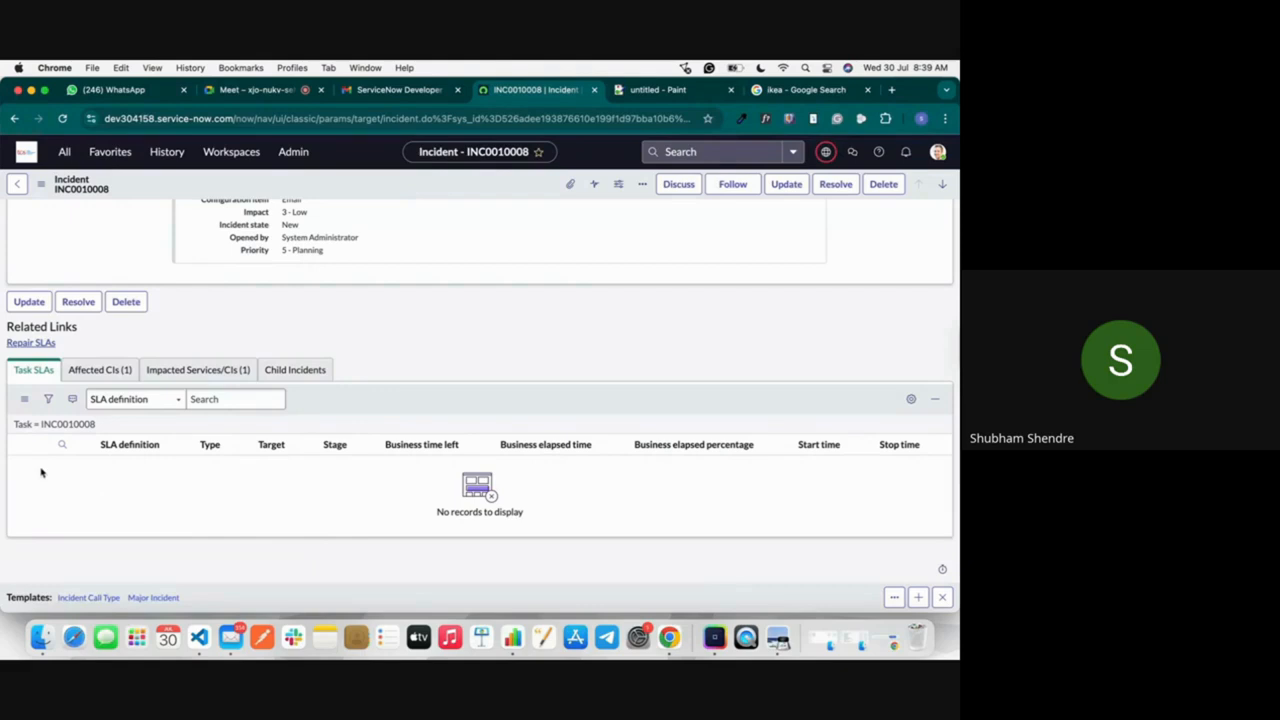
scroll(254, 487, up, 10)
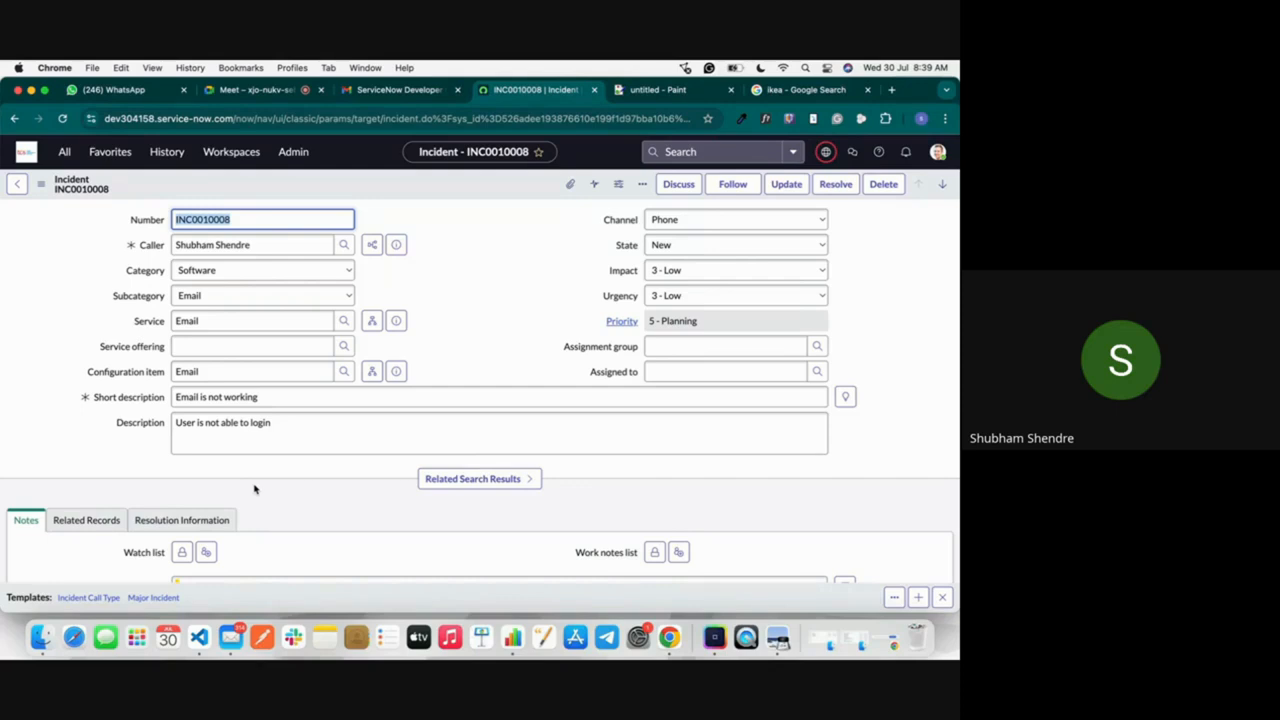
Step: Set the incident's urgency to 1 - High and its impact to 2 - Medium
click(661, 295)
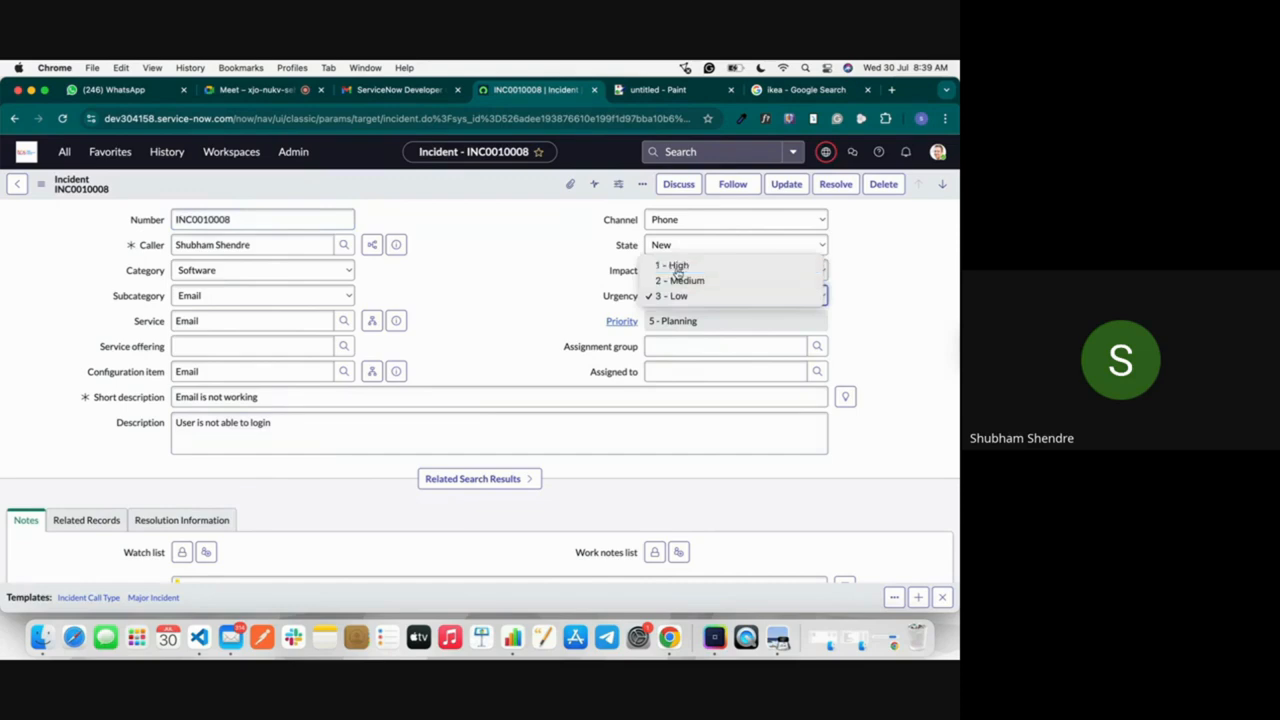
click(677, 266)
click(690, 270)
click(690, 255)
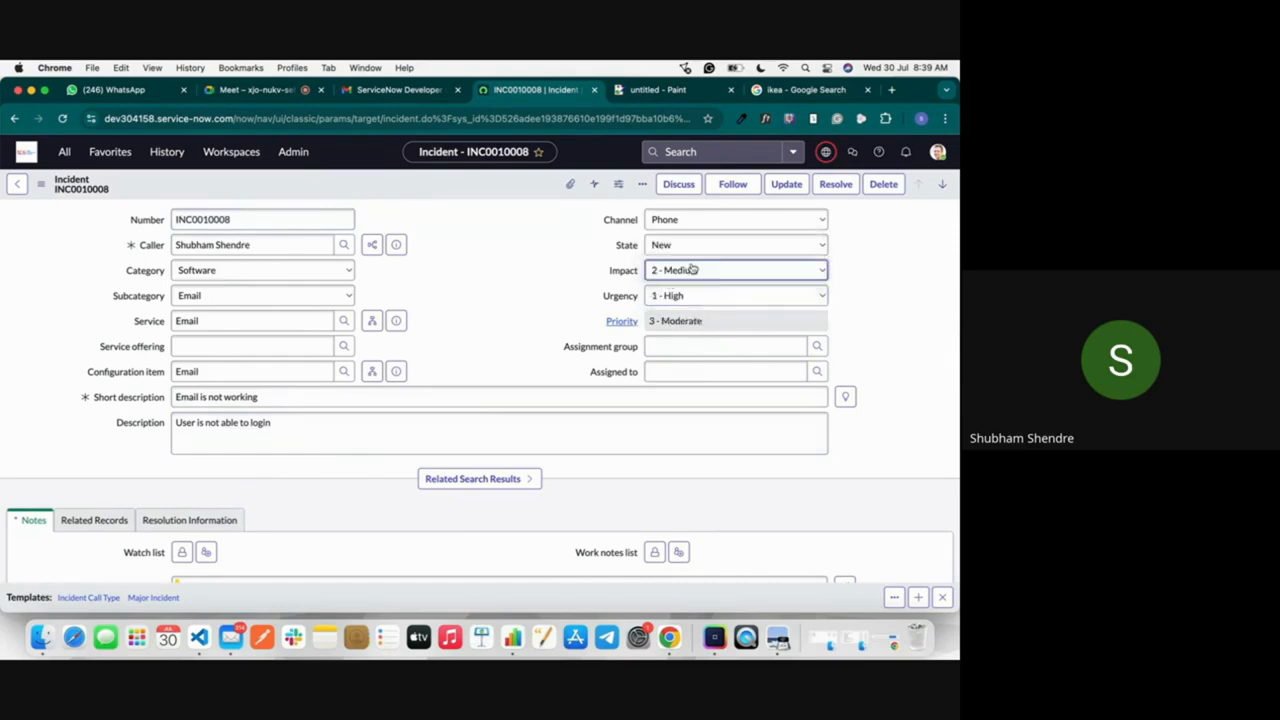
mouse_move(633, 276)
Step: Enter the required work note "Started working" and save the incident
right_click(422, 180)
click(450, 186)
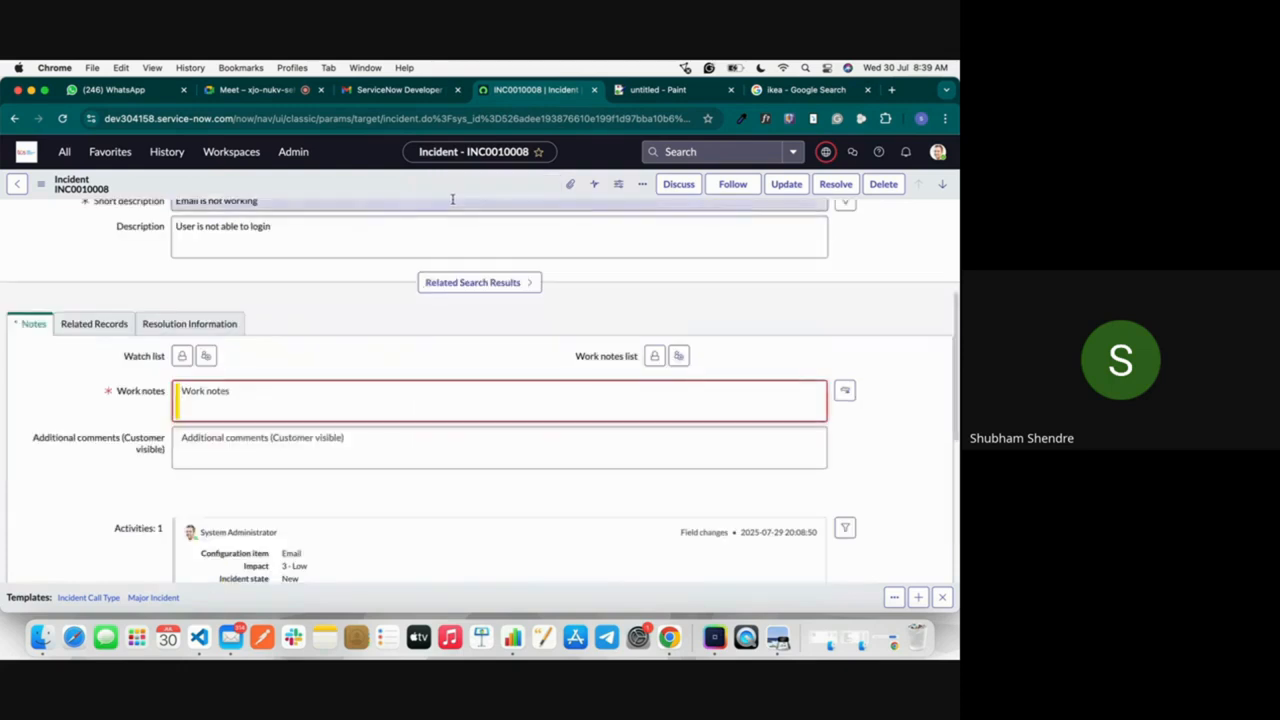
click(258, 411)
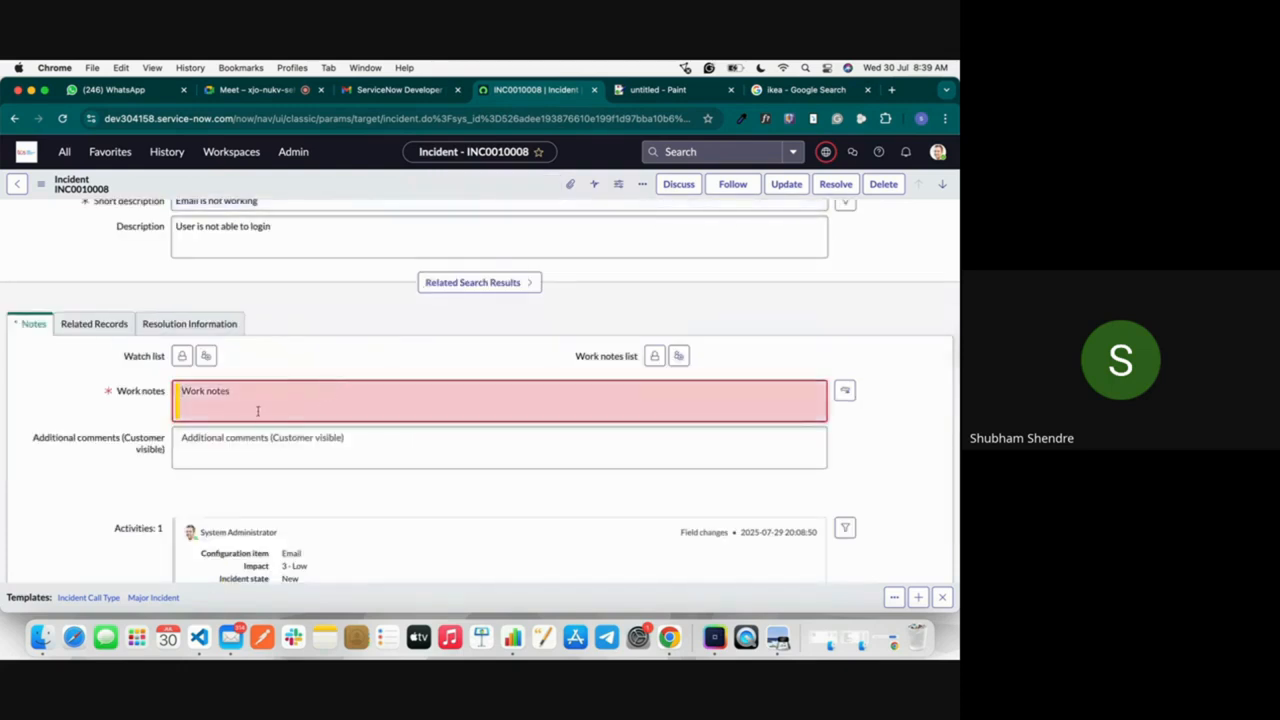
text(Started working)
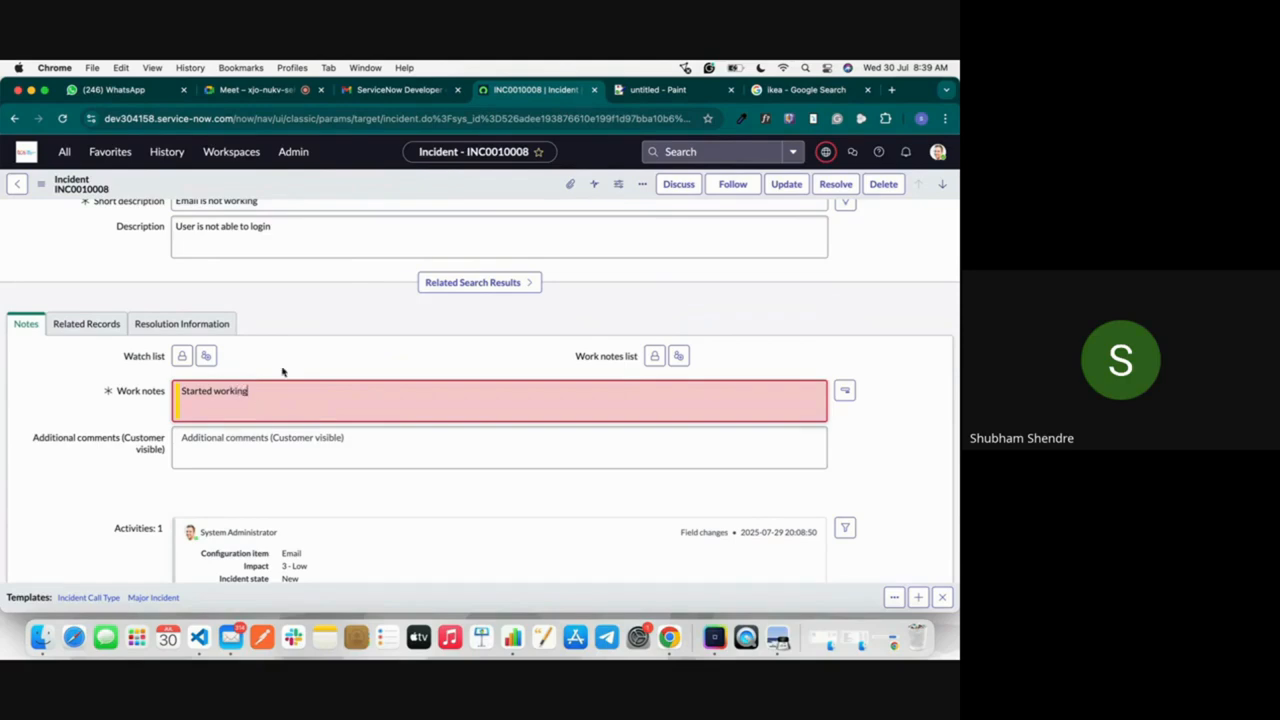
right_click(334, 192)
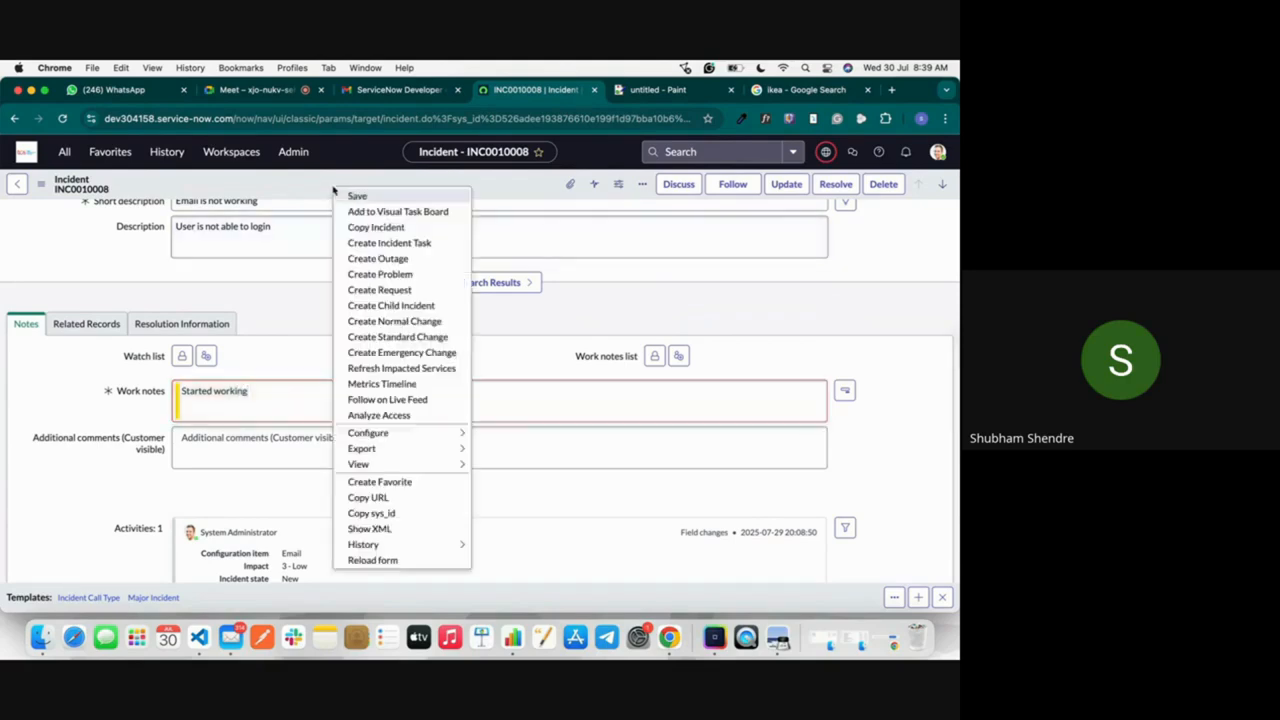
click(351, 194)
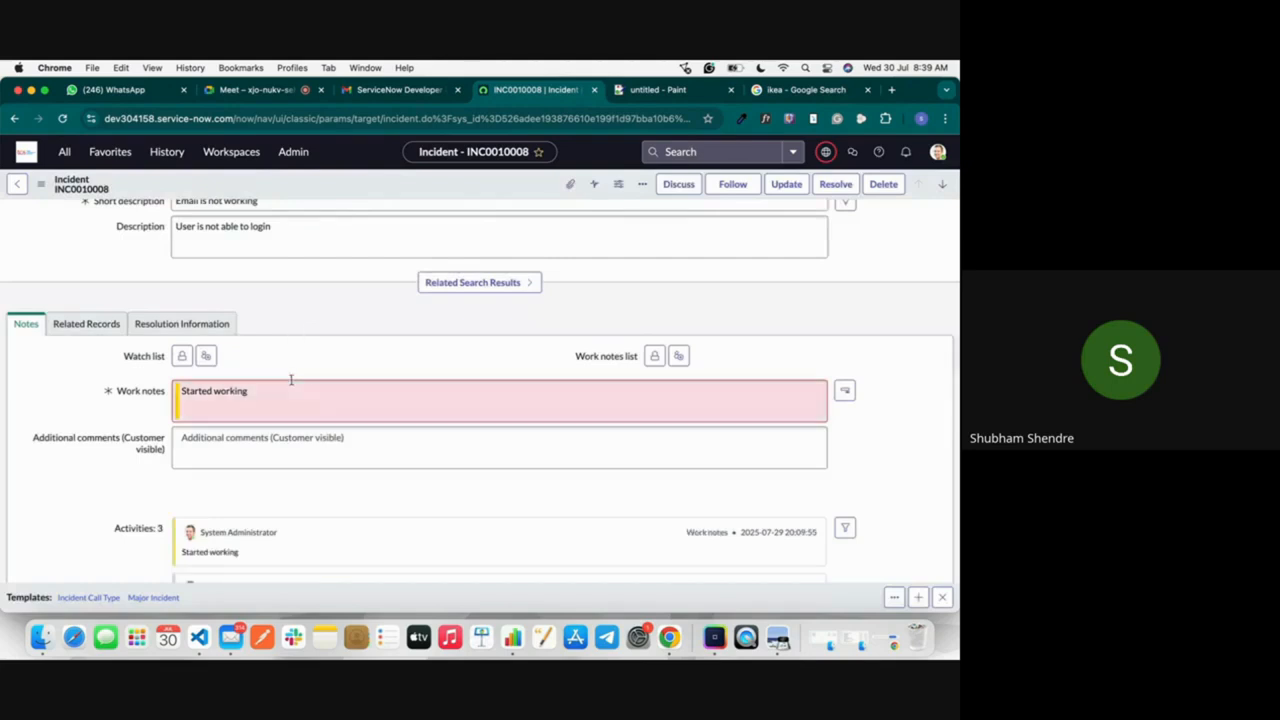
Step: Examine the incident's Task SLAs in relation to its priority, and return to the incident list
scroll(291, 379, down, 1)
scroll(291, 379, down, 10)
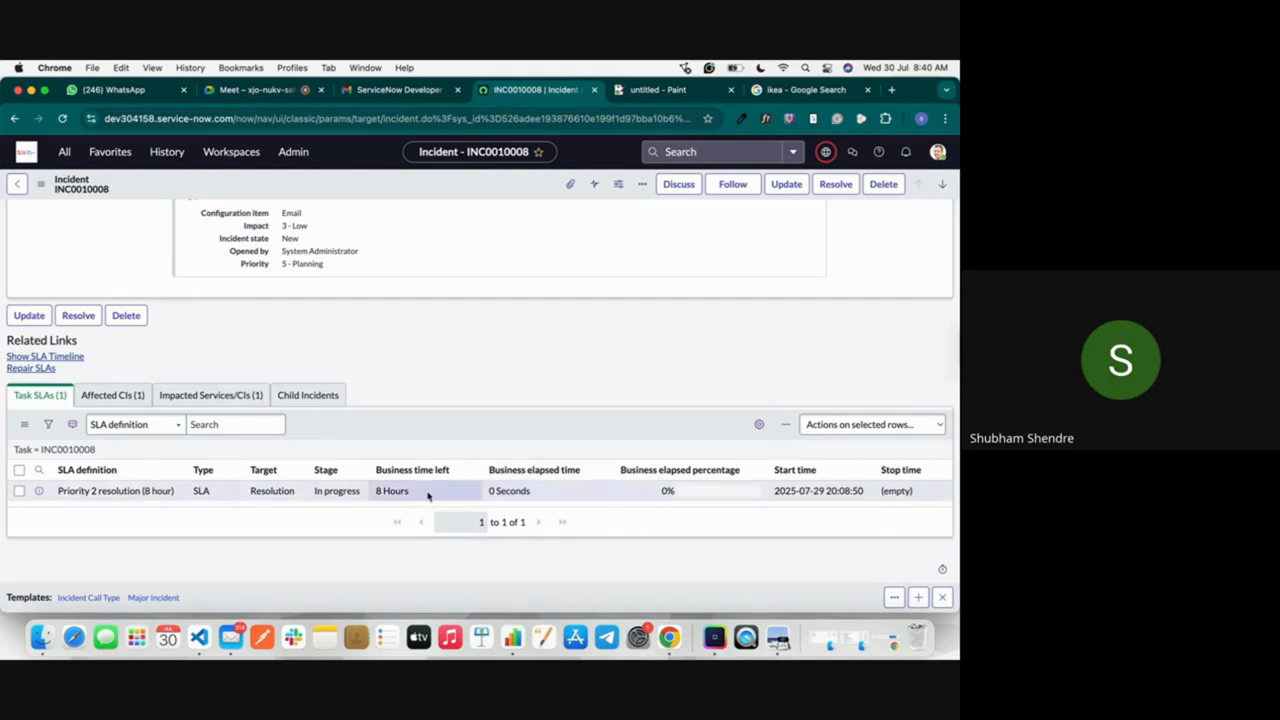
scroll(428, 496, up, 15)
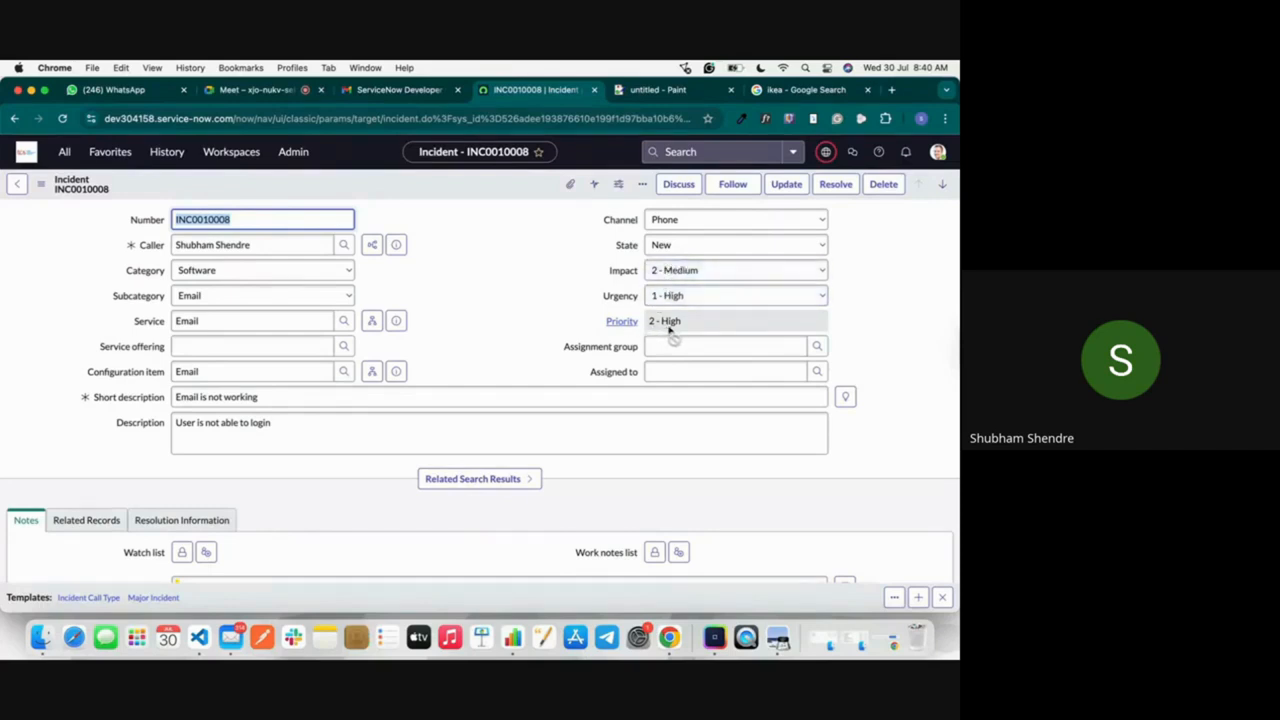
scroll(660, 331, down, 10)
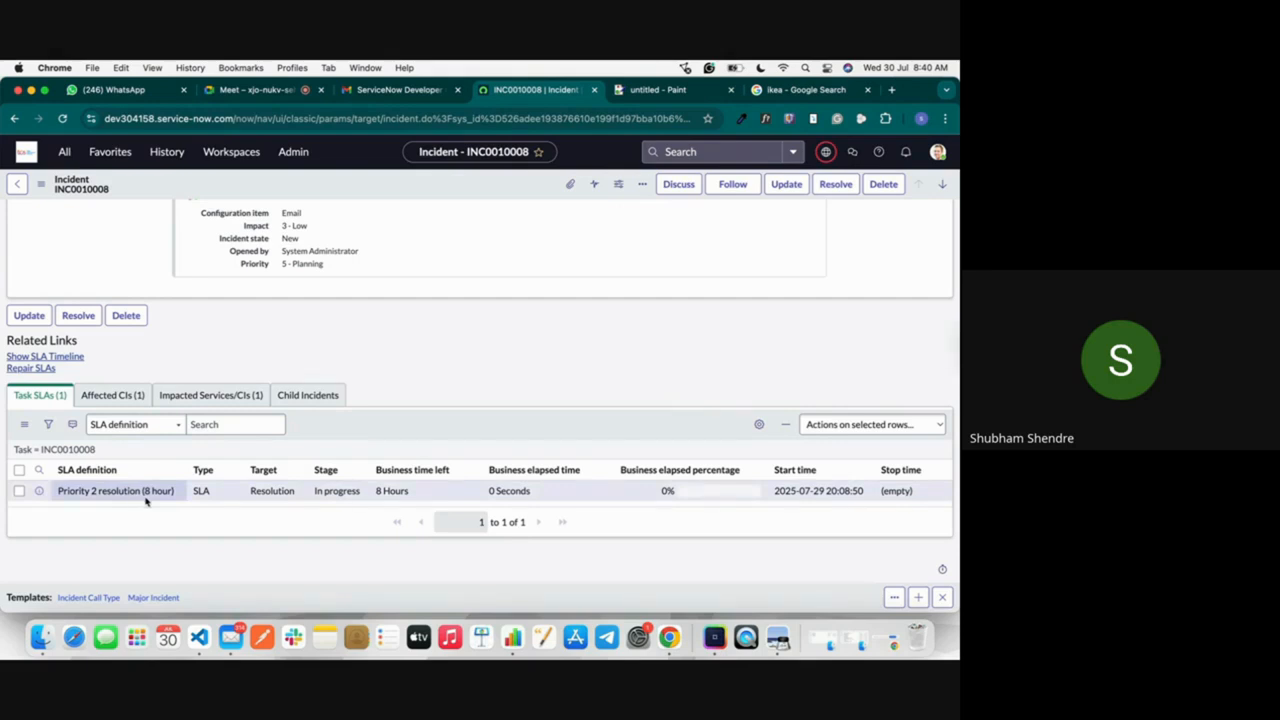
scroll(146, 500, up, 15)
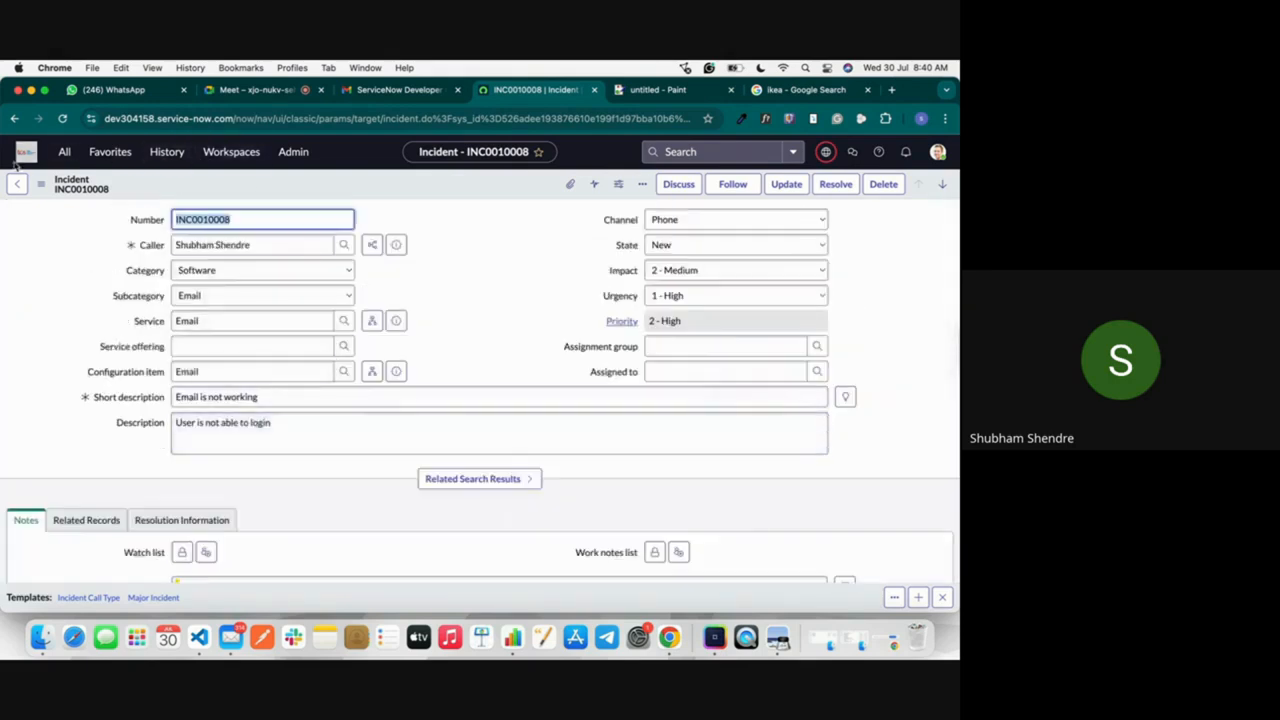
click(16, 185)
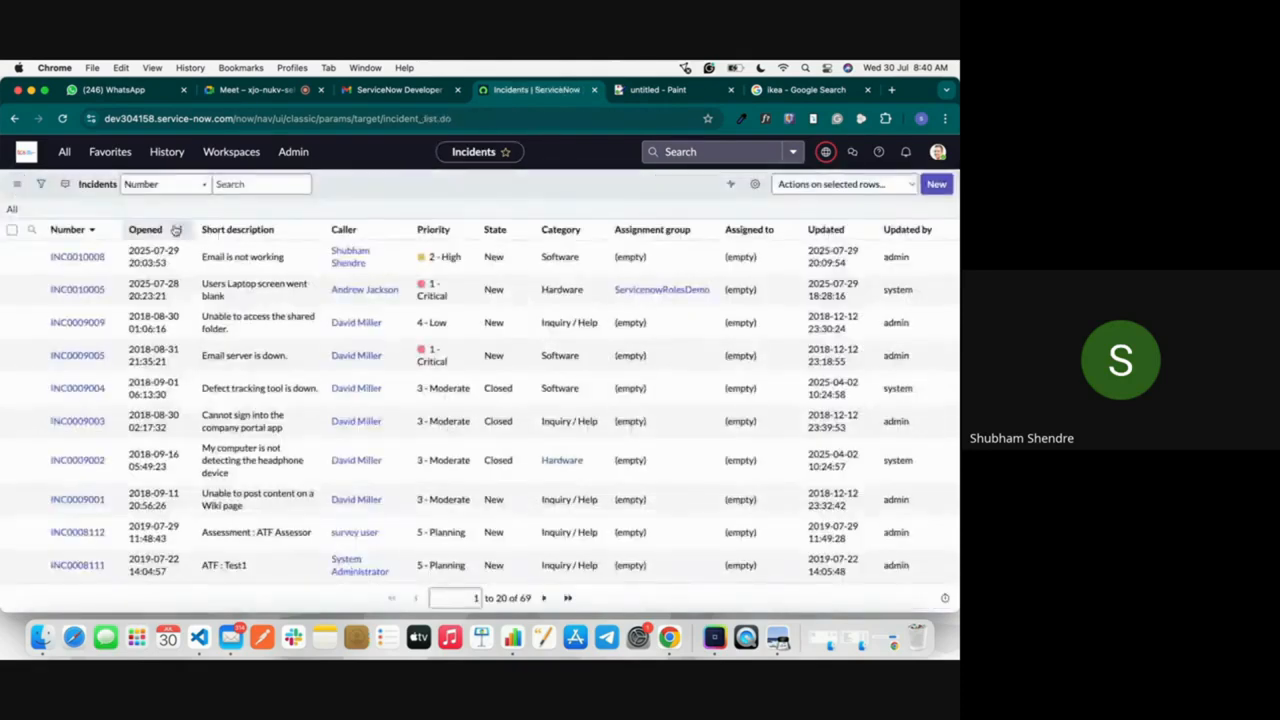
Step: Start a new incident, select the second recent user as the caller, and set the channel to Email
click(940, 185)
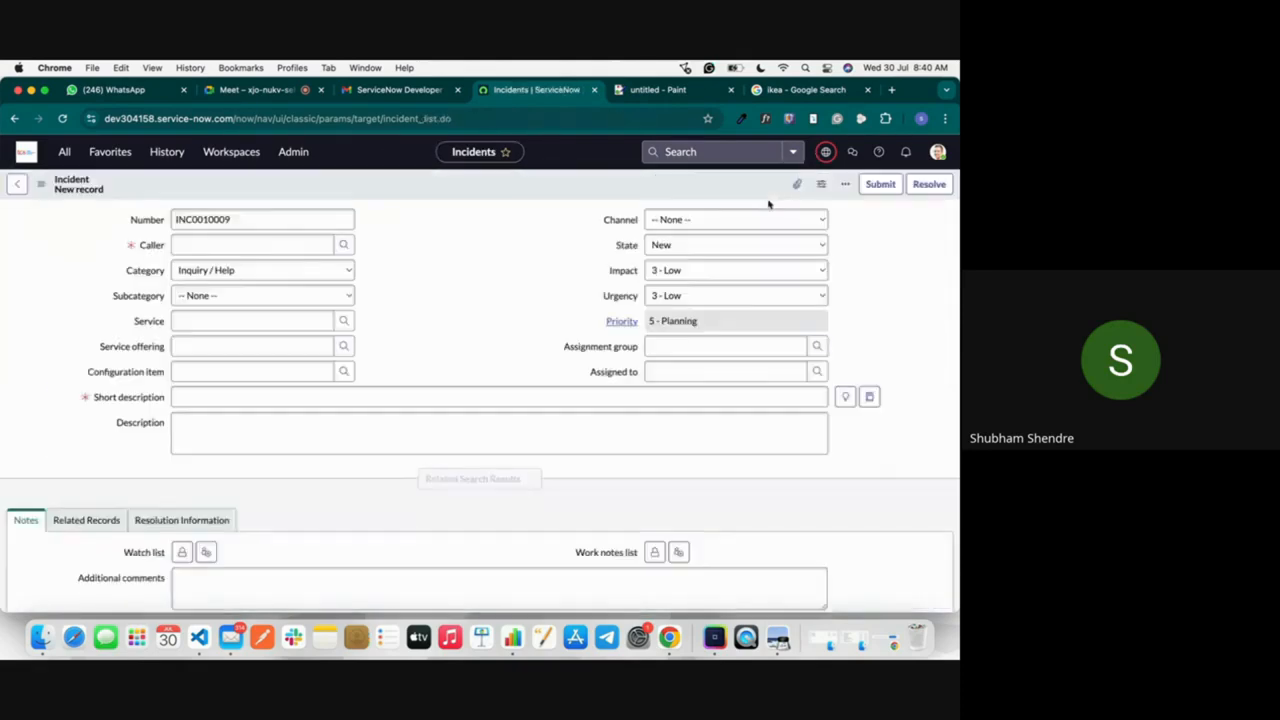
click(246, 246)
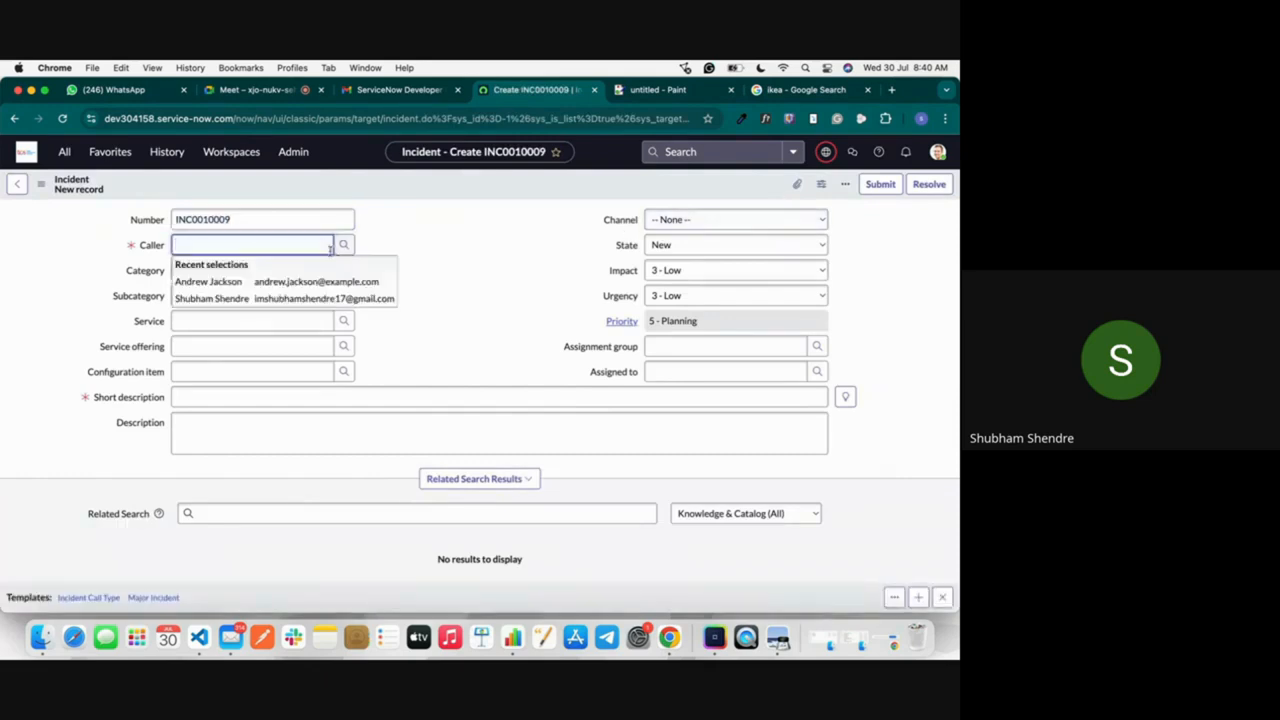
click(305, 297)
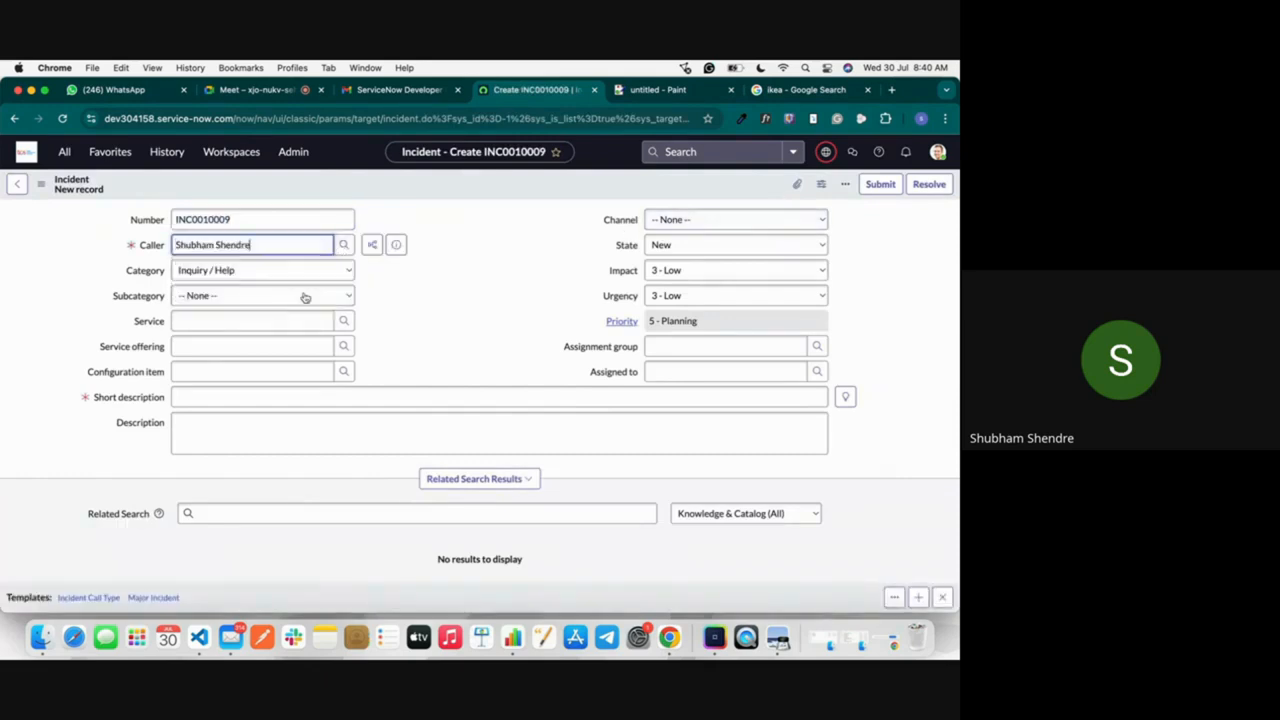
click(700, 220)
click(684, 258)
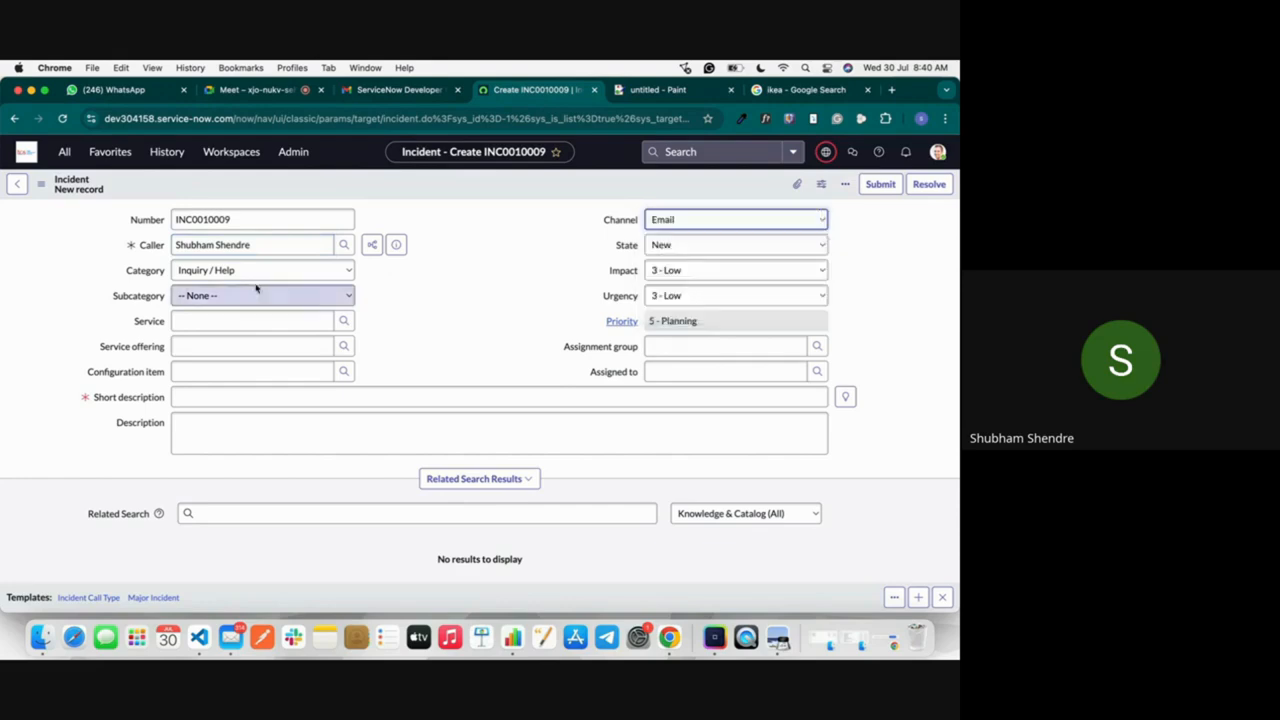
Step: Enter "EMail Is Not Wokring" as the incident's short description
click(230, 394)
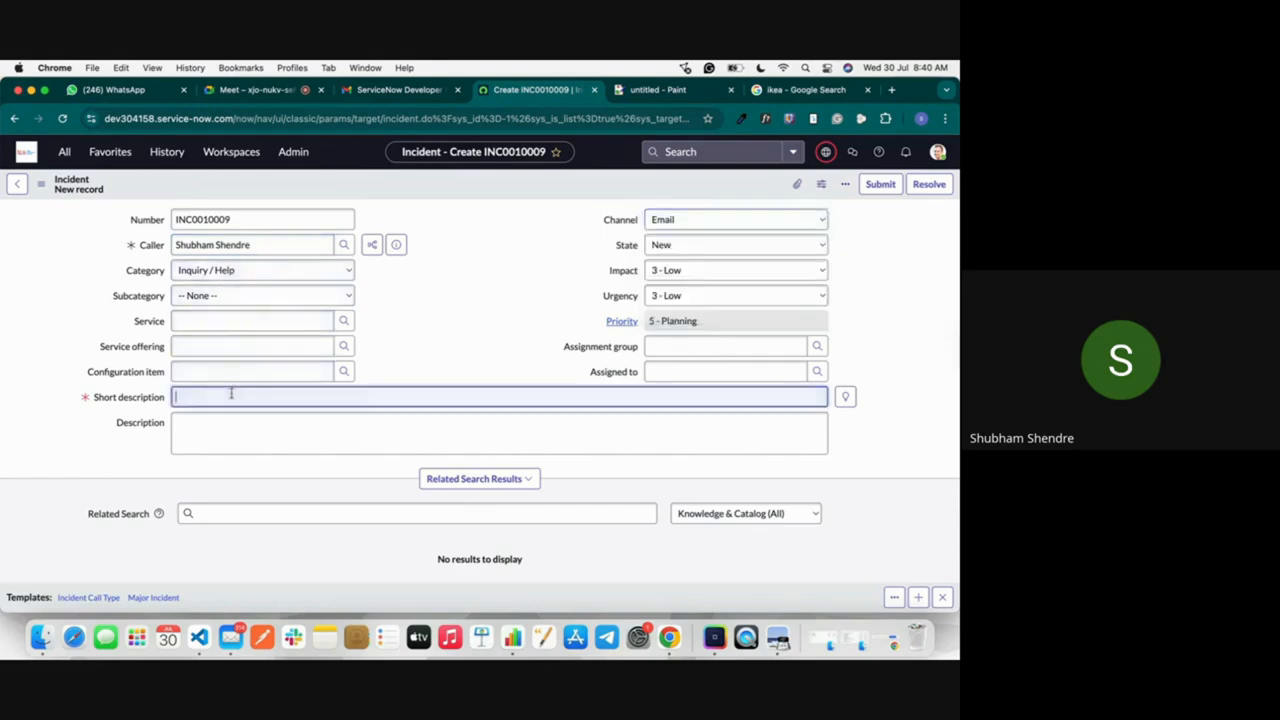
text(EMail)
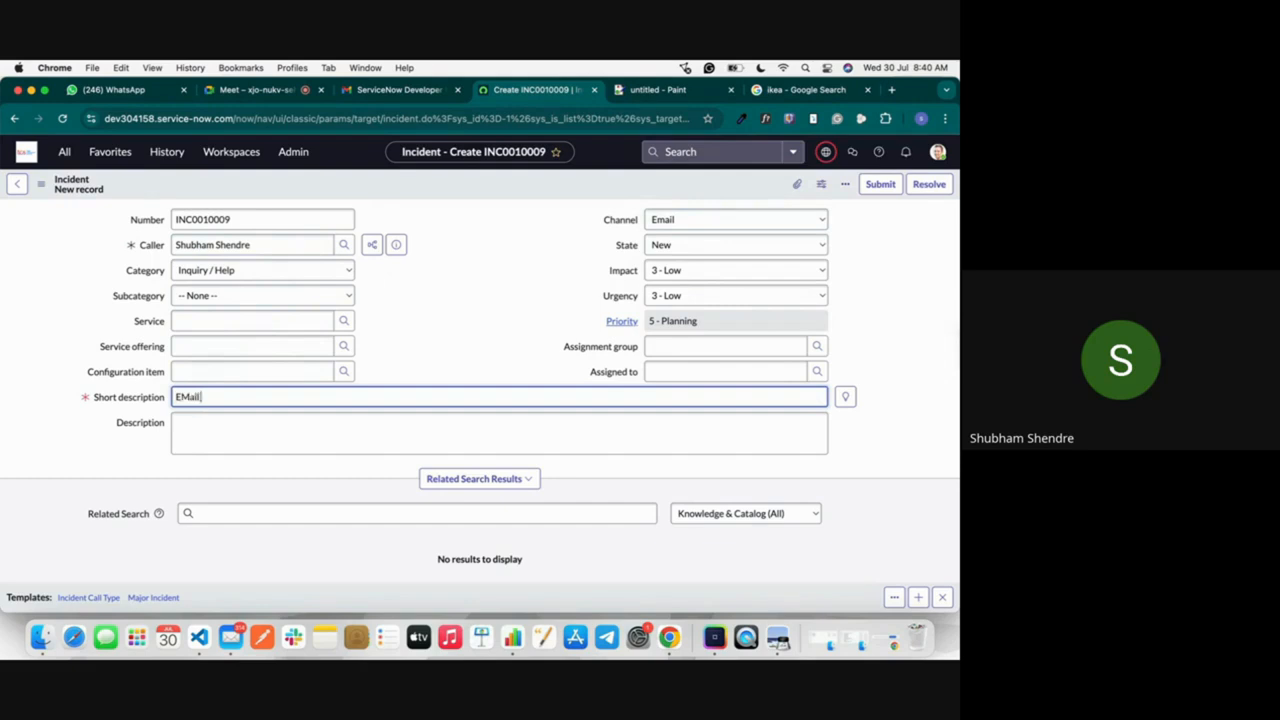
text( Is Not Wokring)
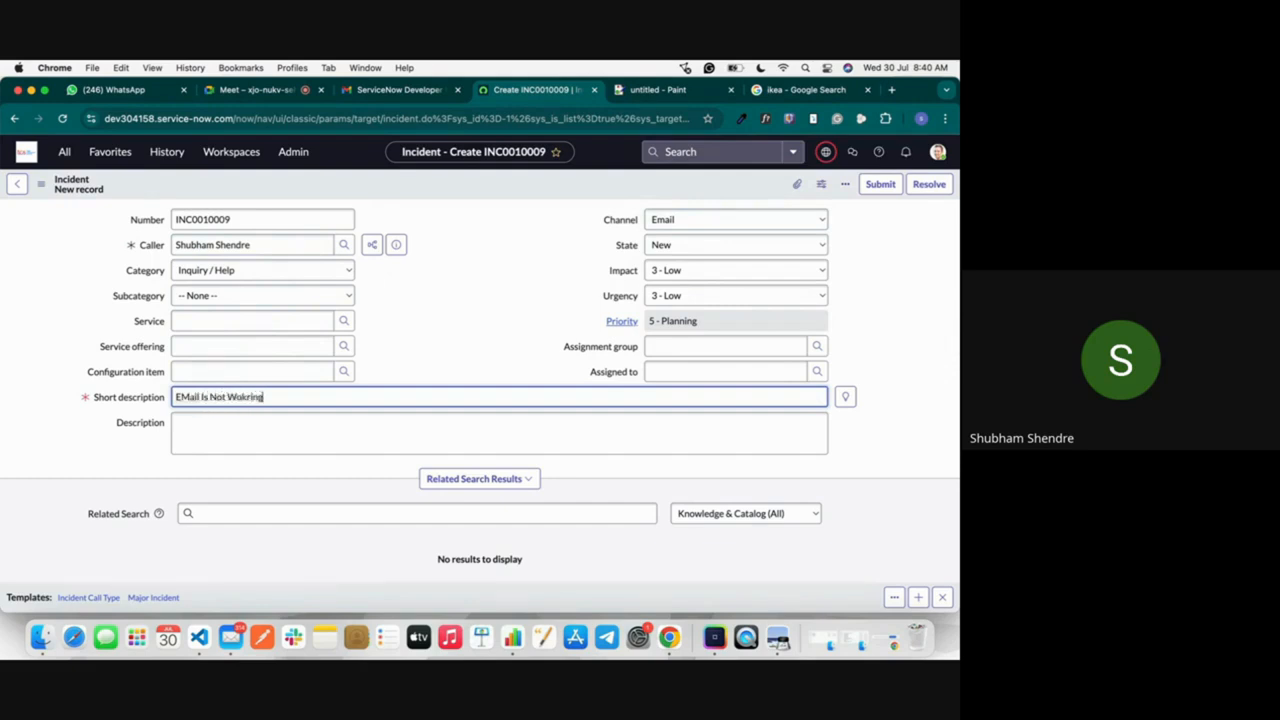
Step: Set both the impact and the urgency of the new incident to 1 - High and save the record
click(677, 275)
key(Up)
key(Up)
key(Return)
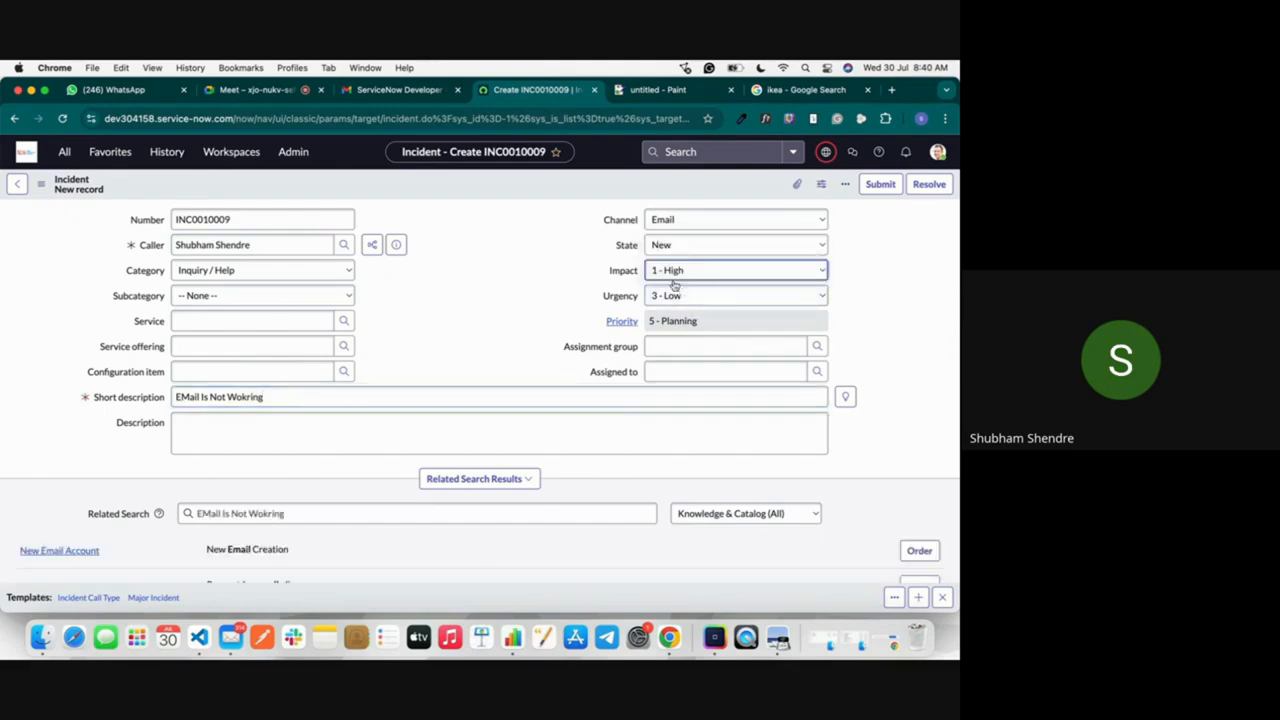
click(674, 297)
key(Up)
key(Up)
key(Return)
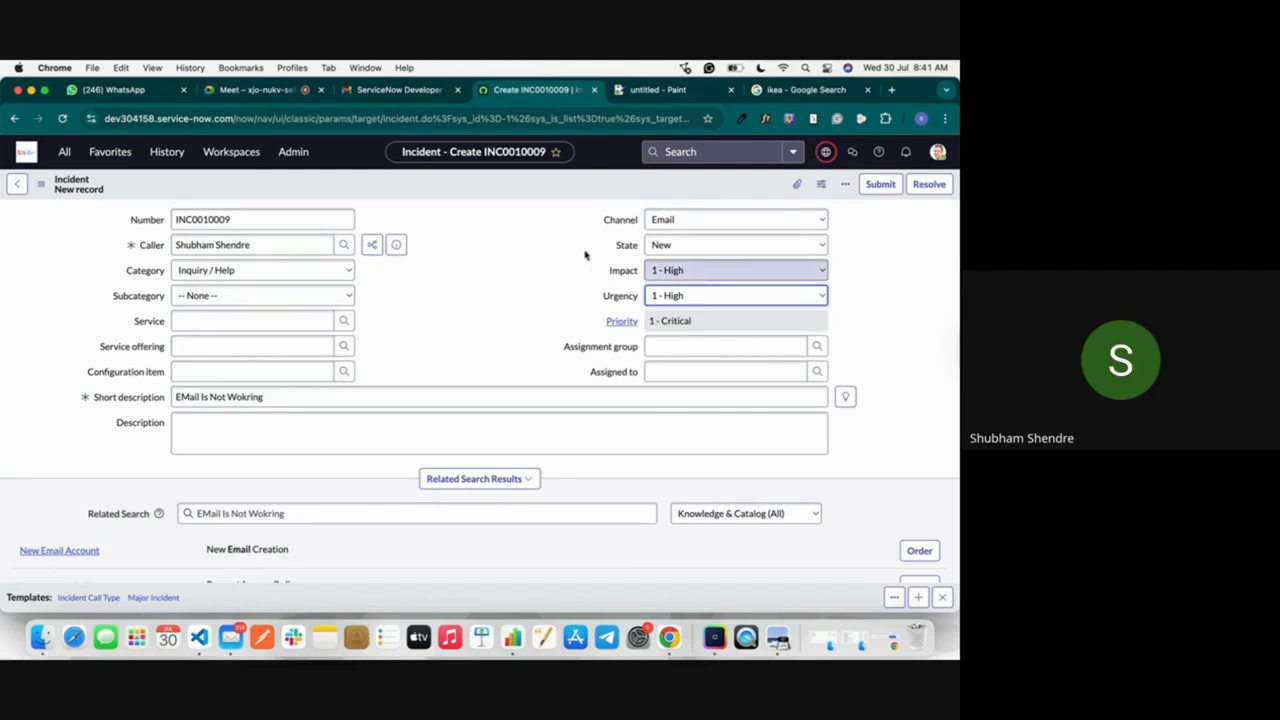
right_click(543, 187)
click(568, 190)
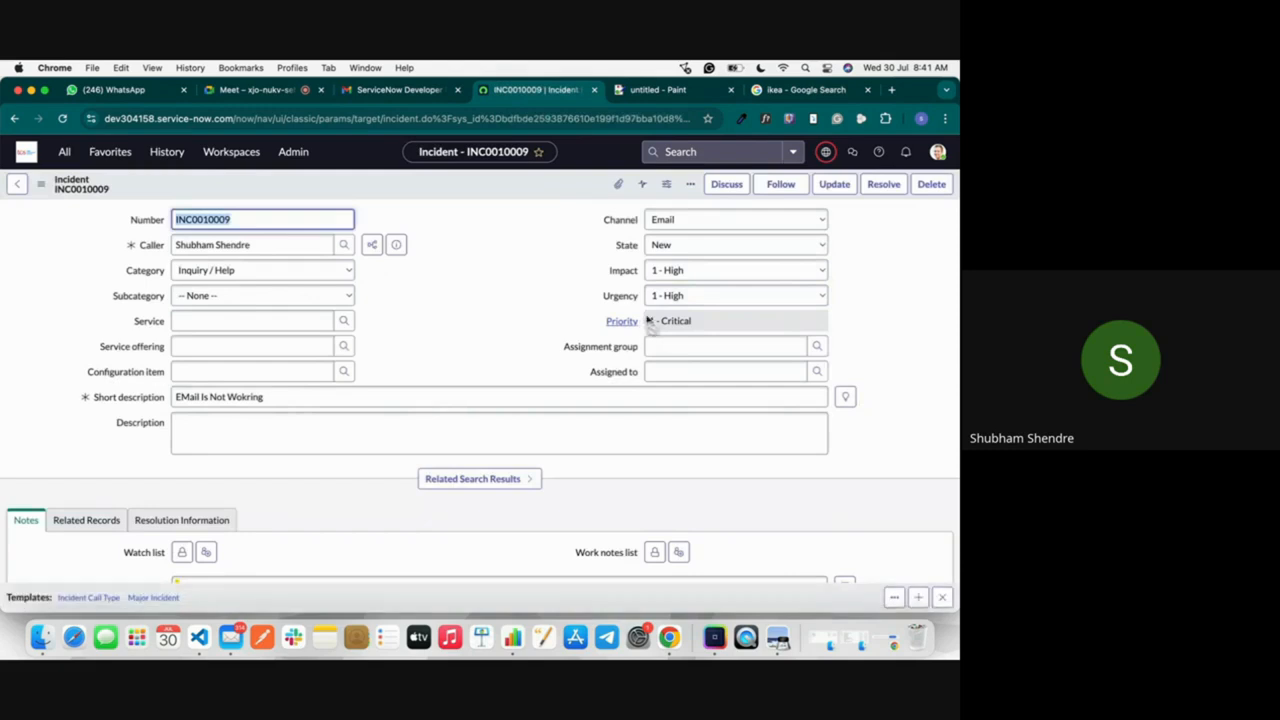
Step: Examine the saved incident's Task SLAs against its impact, urgency and priority, and return to the incident list
scroll(580, 374, down, 10)
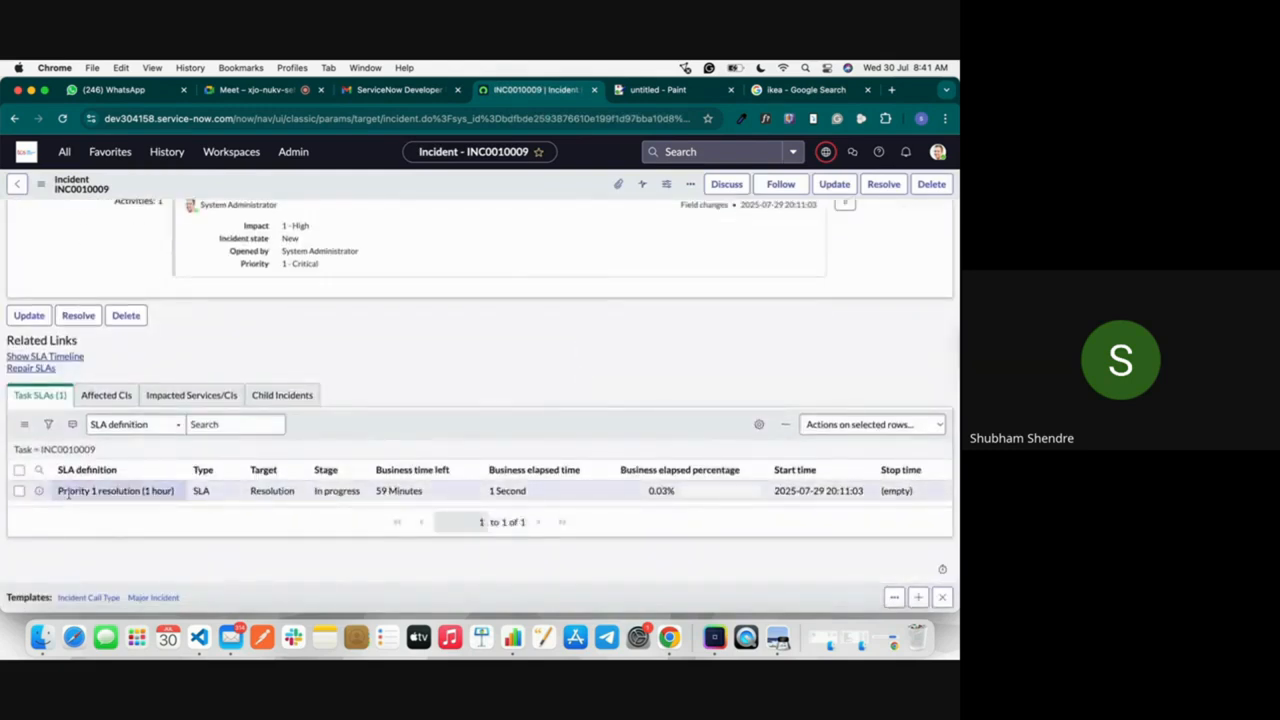
drag(56, 494, 103, 503)
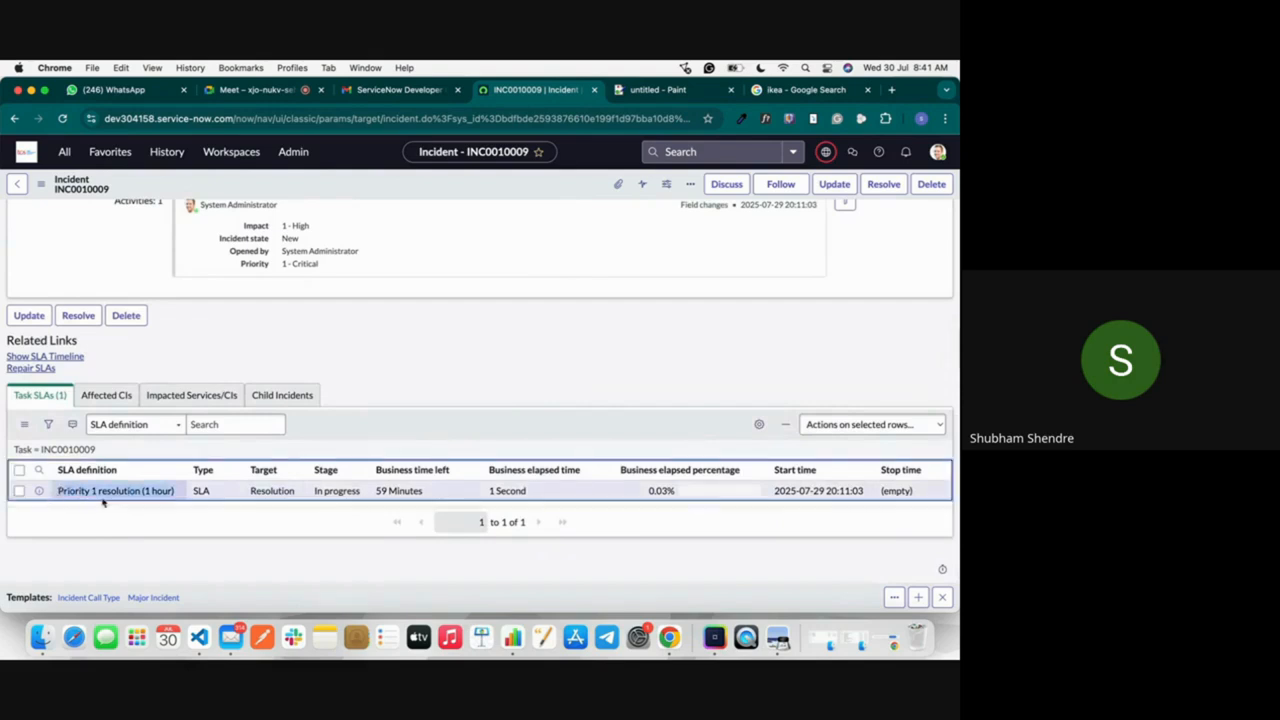
click(158, 500)
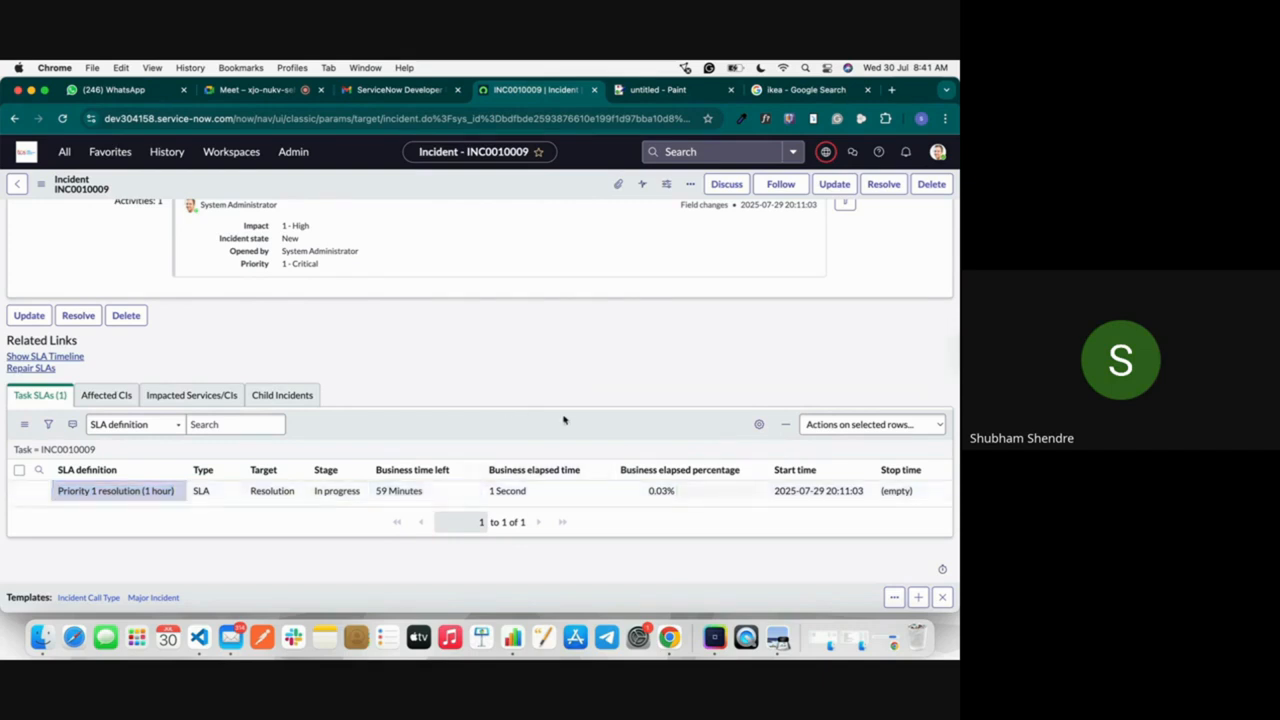
scroll(570, 415, up, 10)
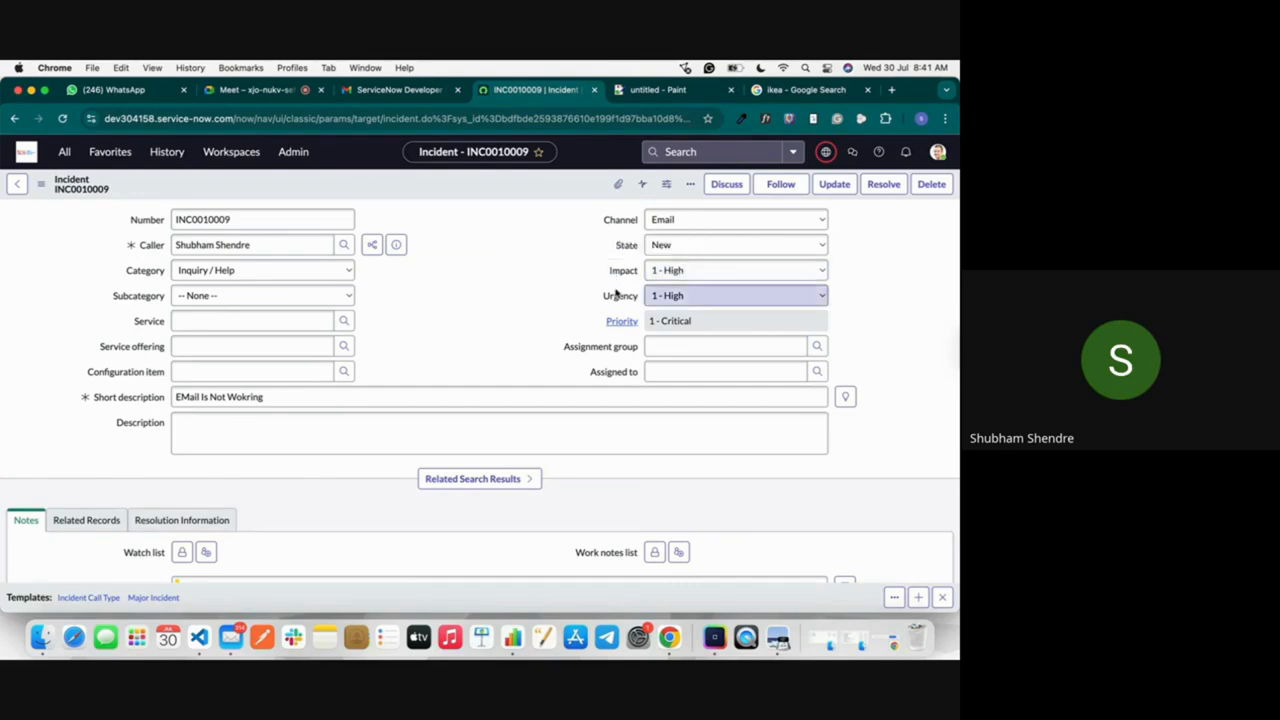
scroll(583, 414, down, 10)
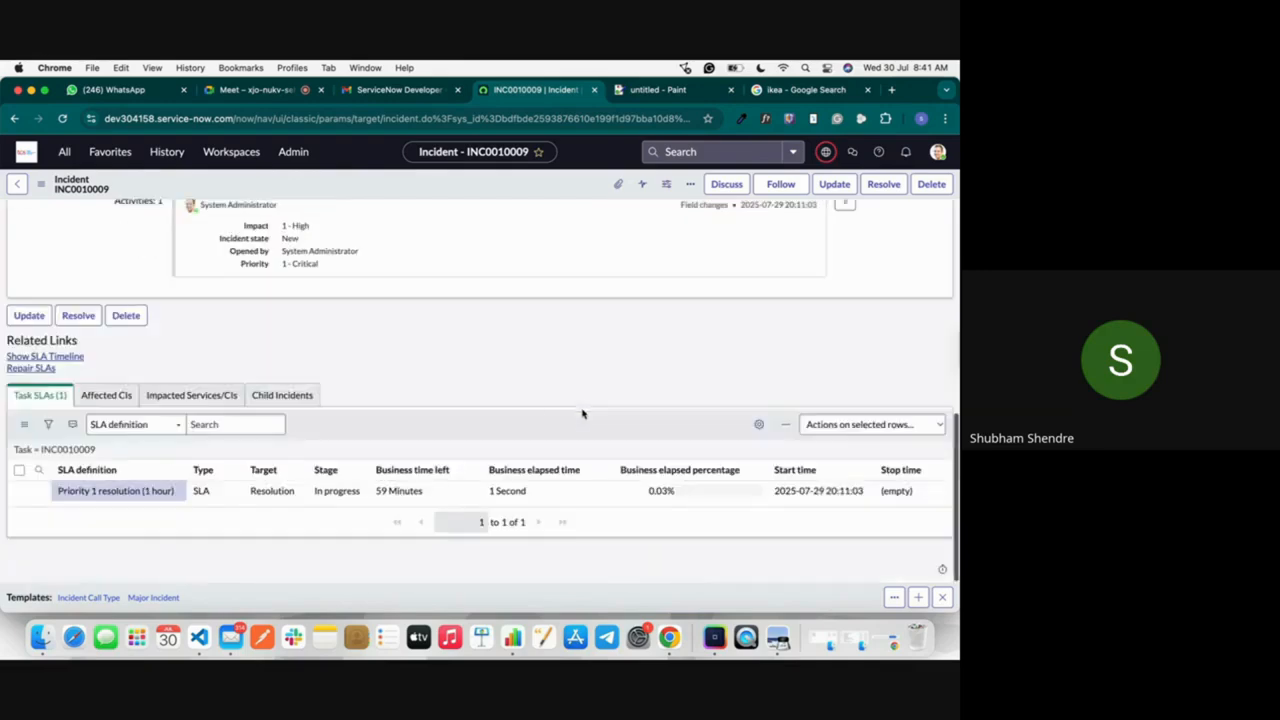
scroll(583, 414, up, 10)
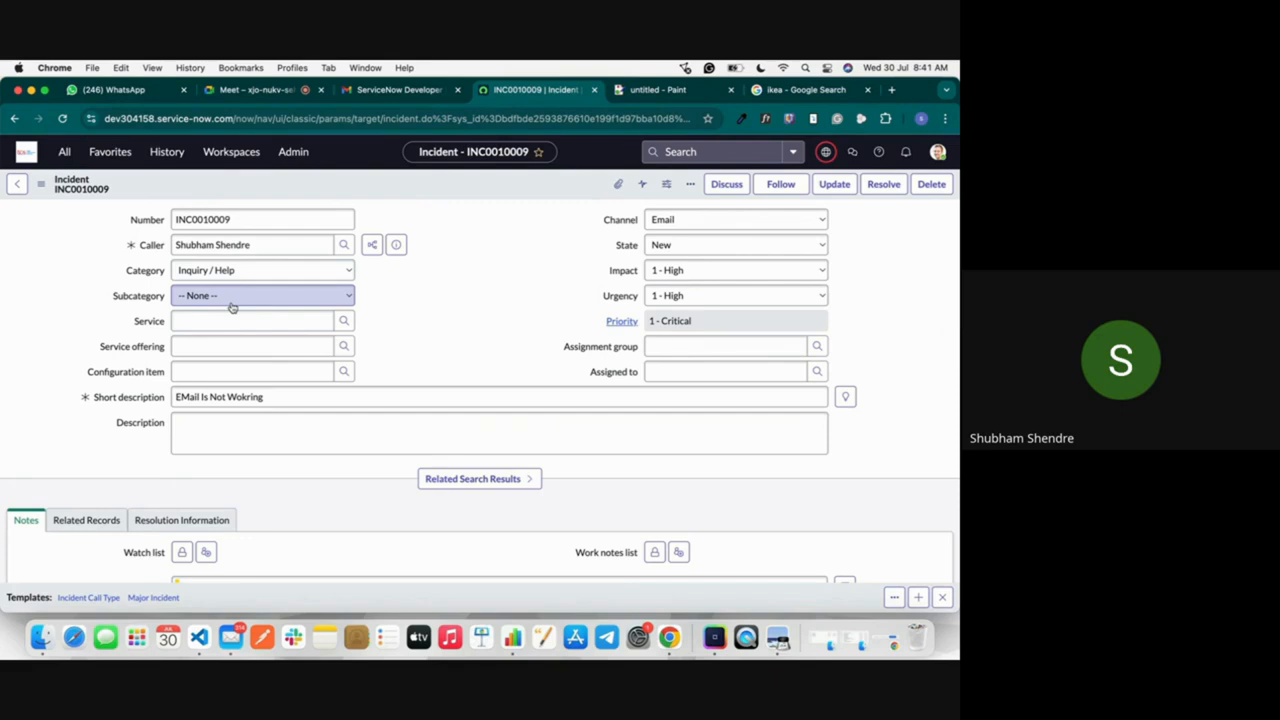
scroll(232, 308, down, 10)
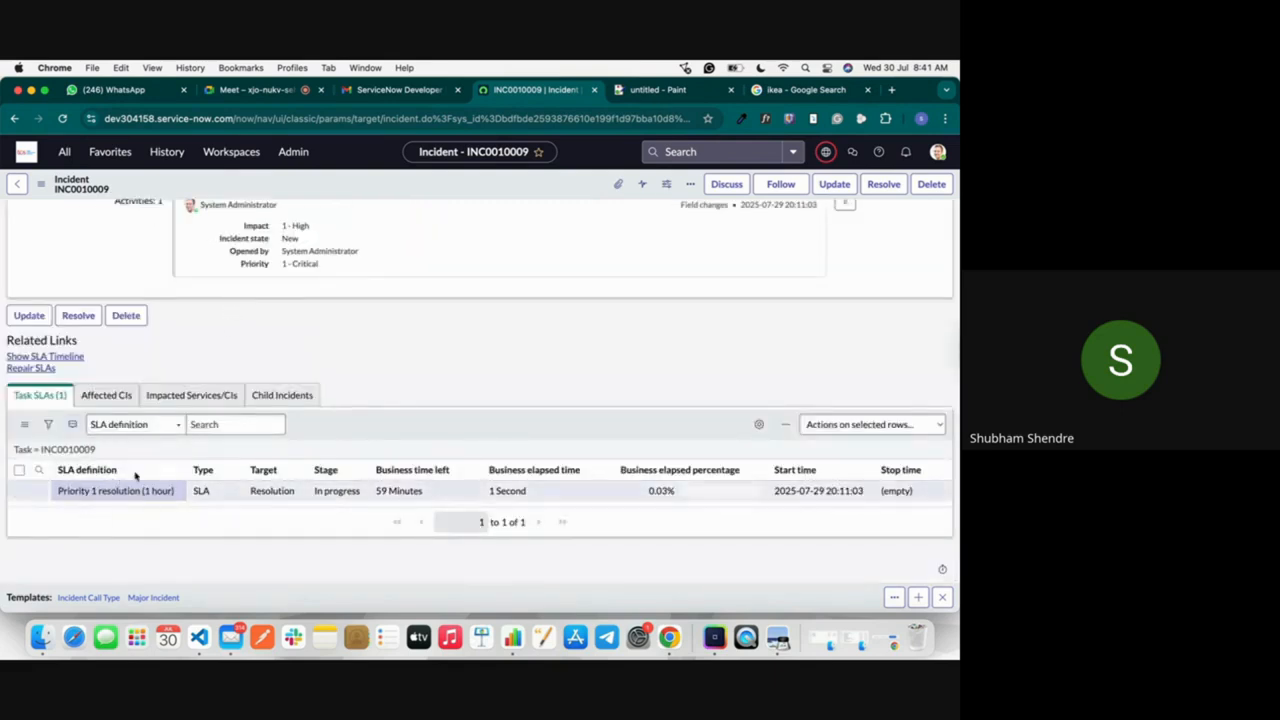
click(208, 424)
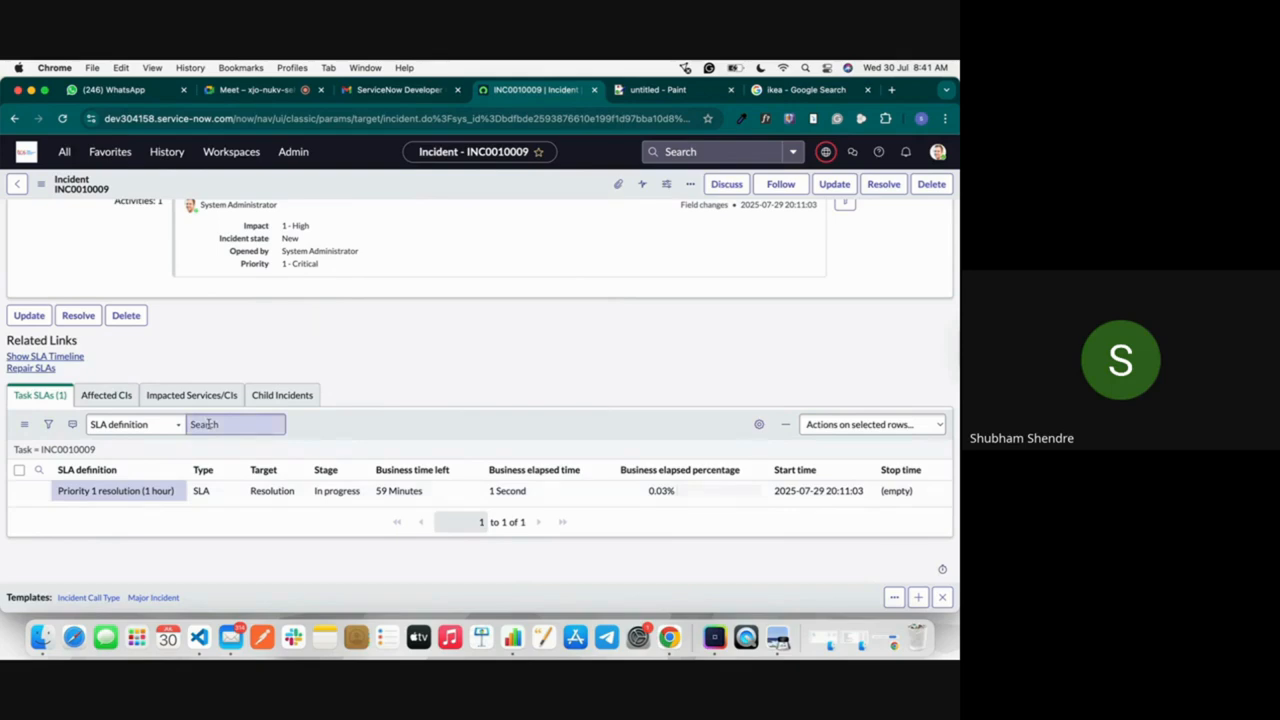
scroll(460, 323, up, 10)
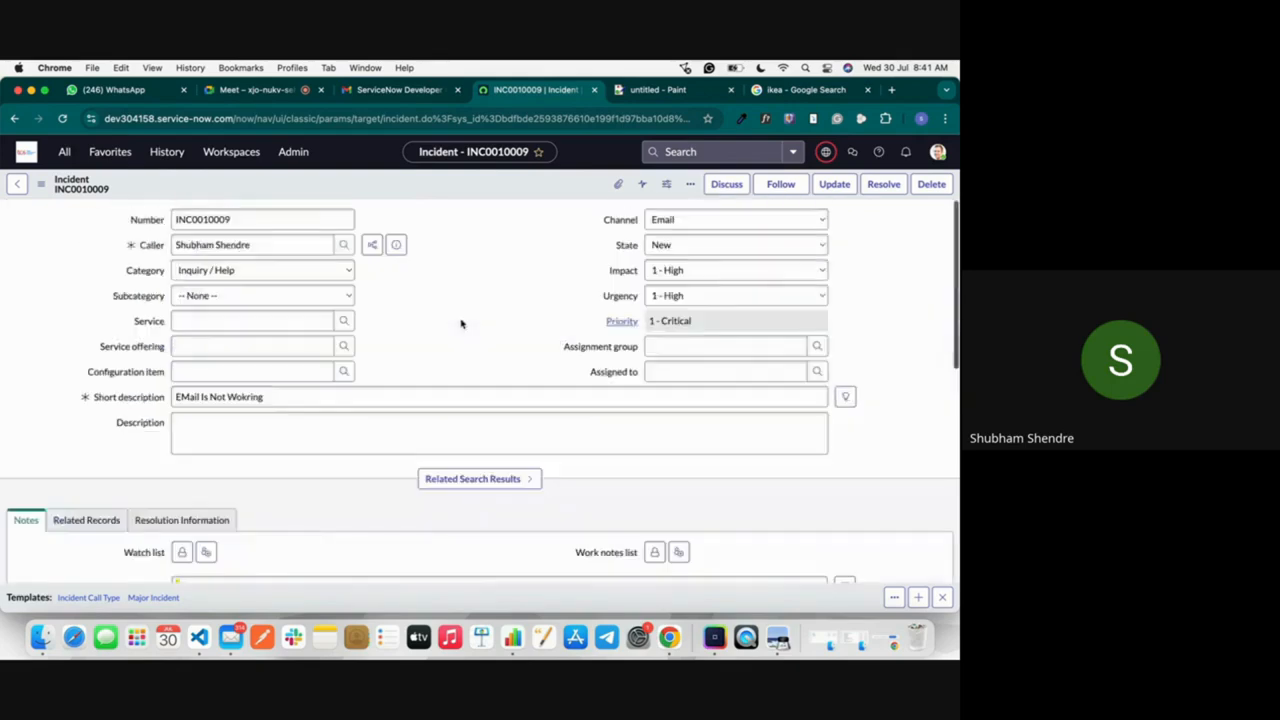
click(17, 185)
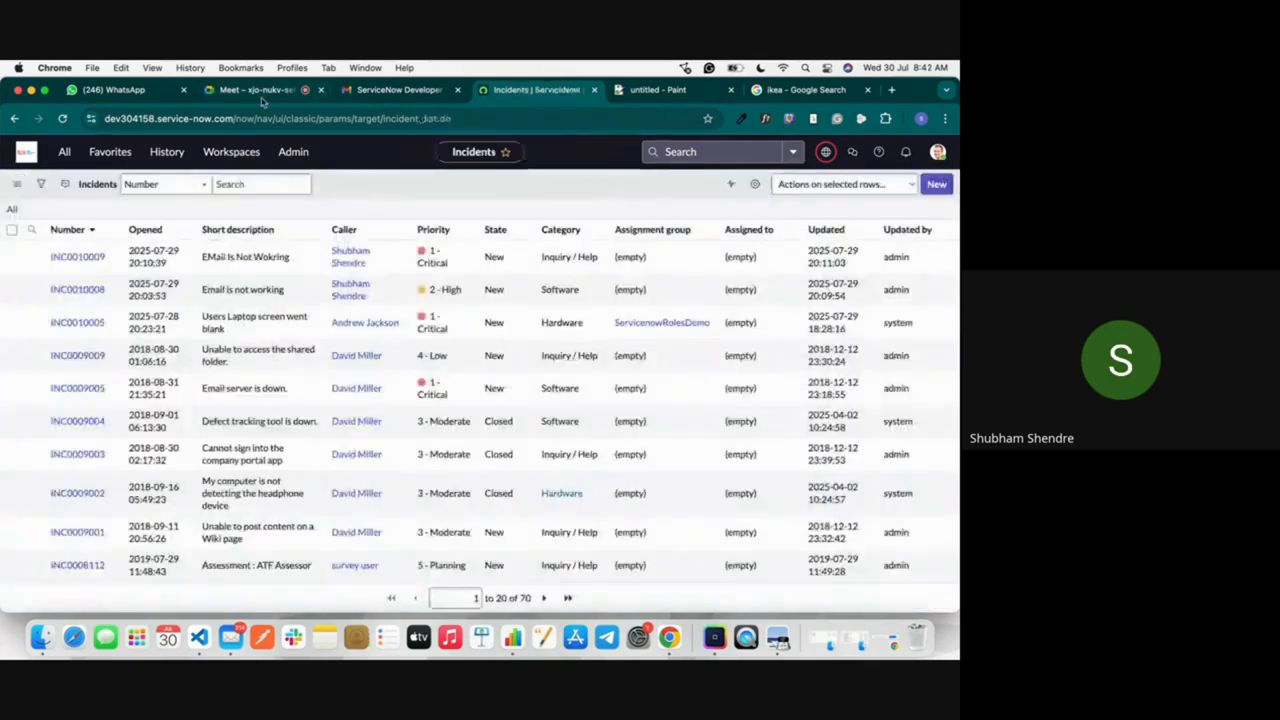
click(264, 93)
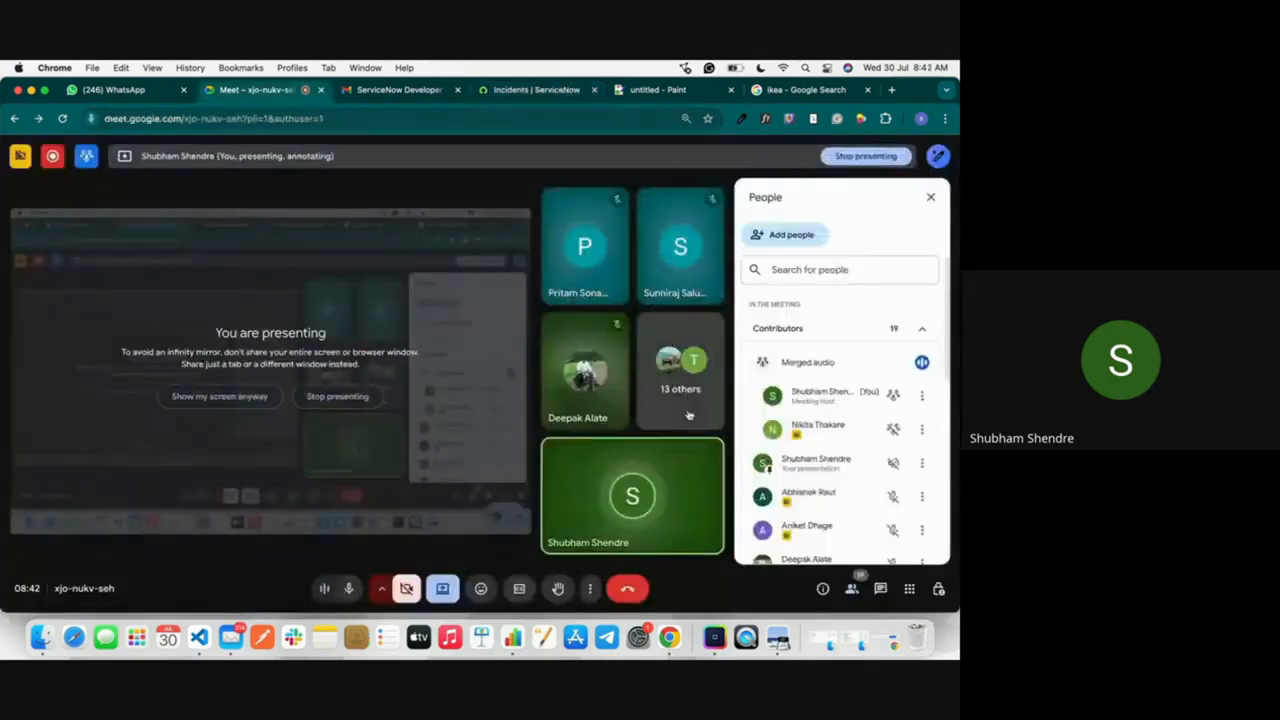
click(658, 90)
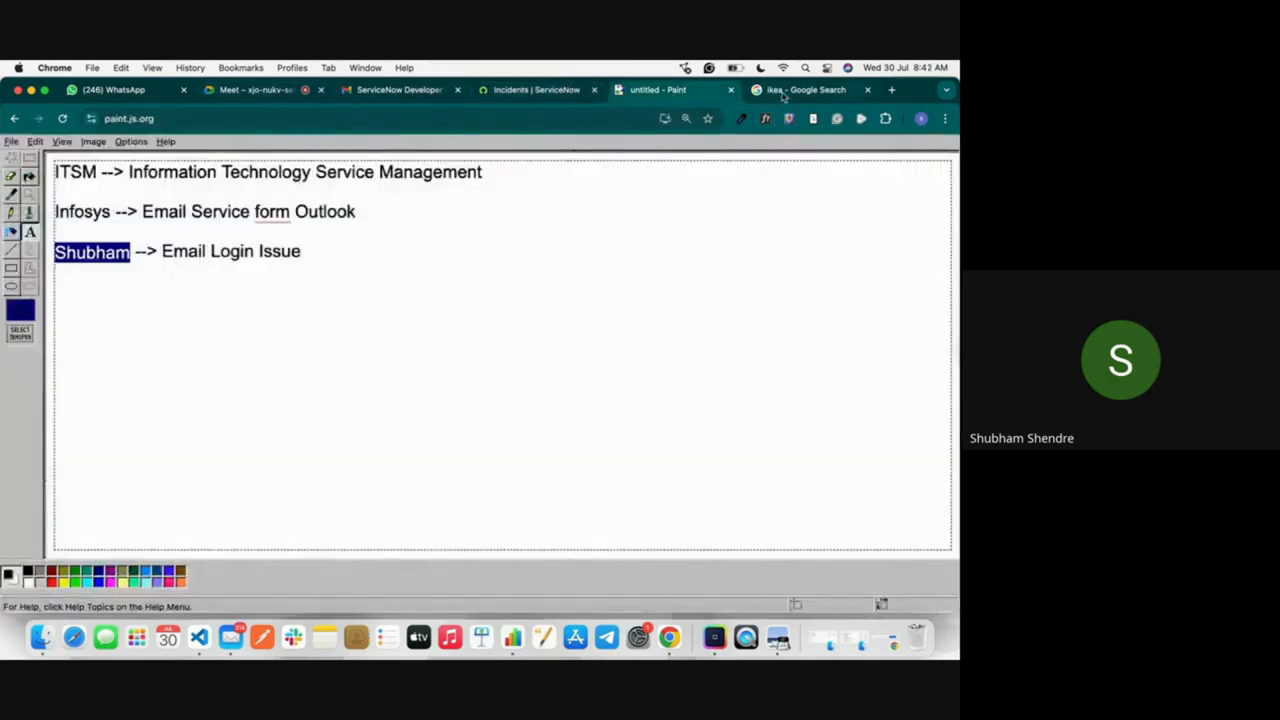
click(510, 91)
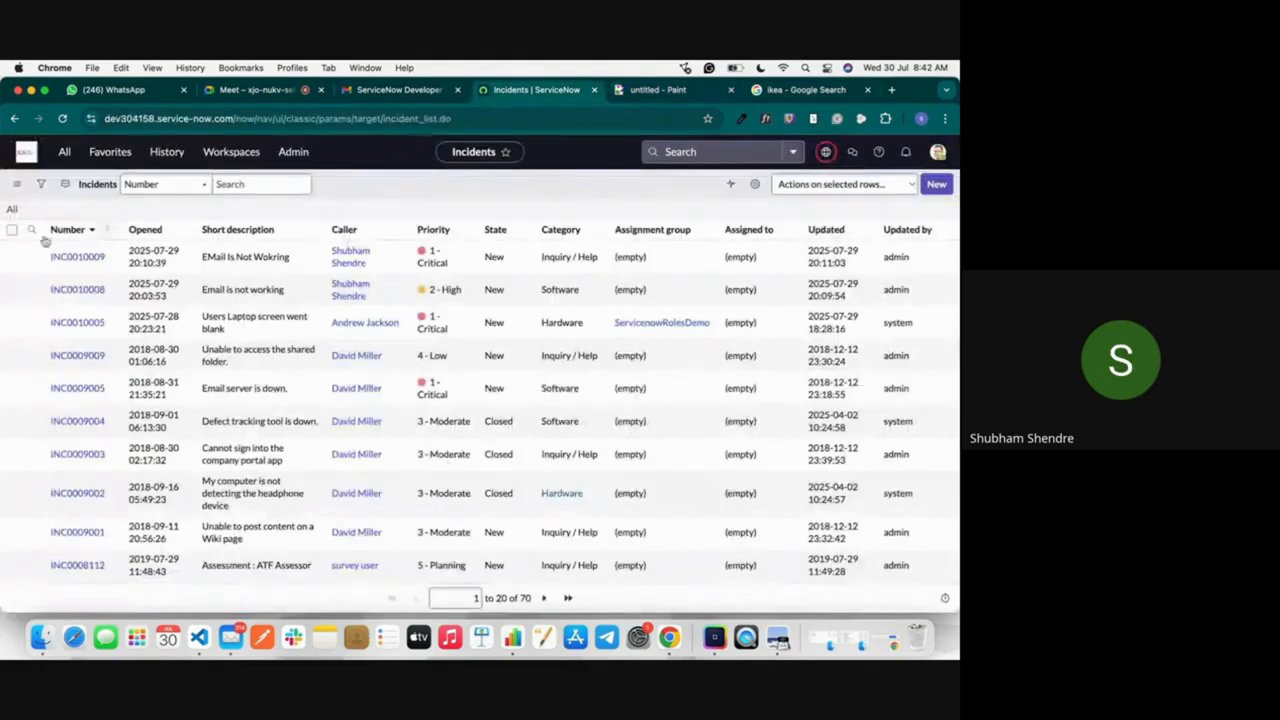
Step: Open the "Email is not working" incident, set its state to In Progress, and save it
click(77, 289)
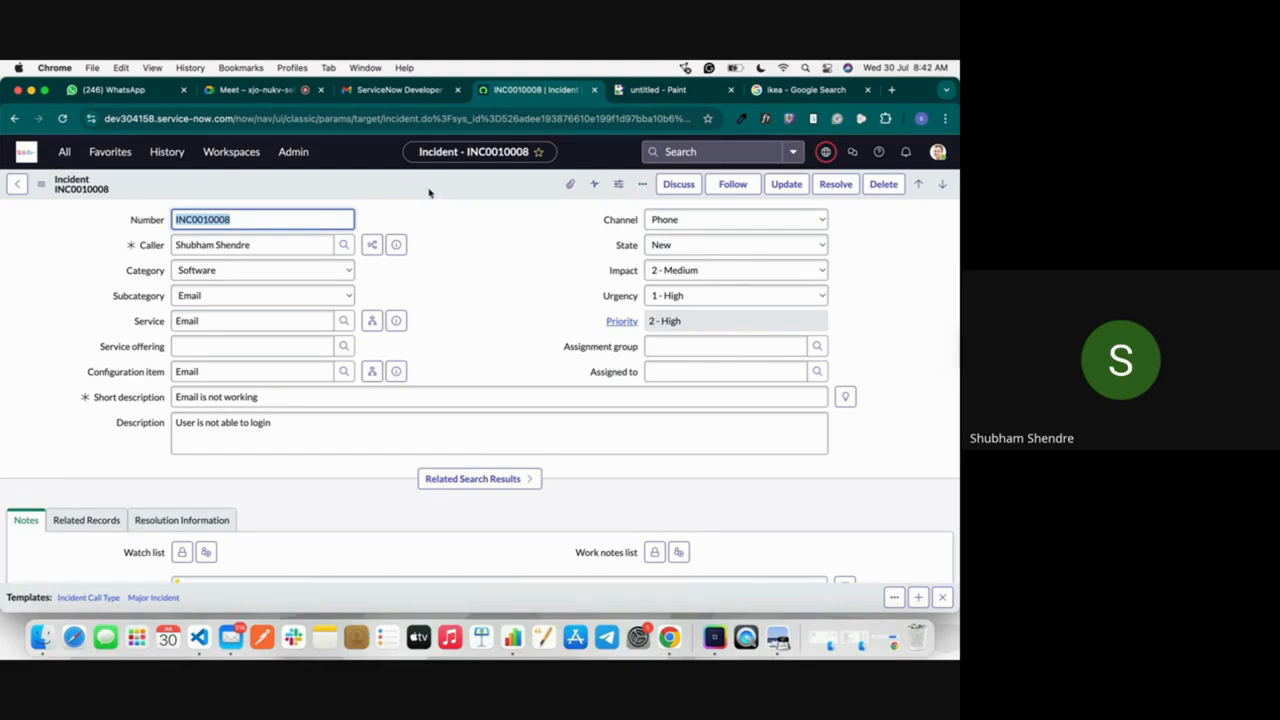
click(700, 245)
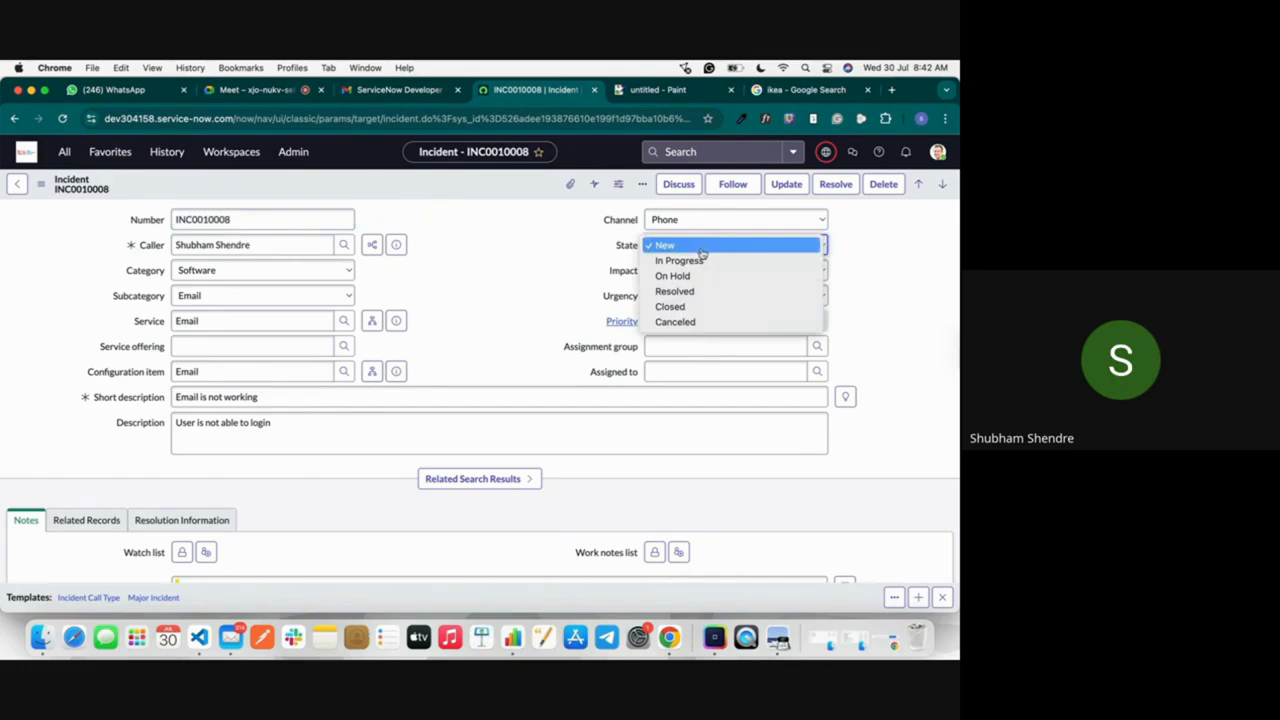
click(690, 260)
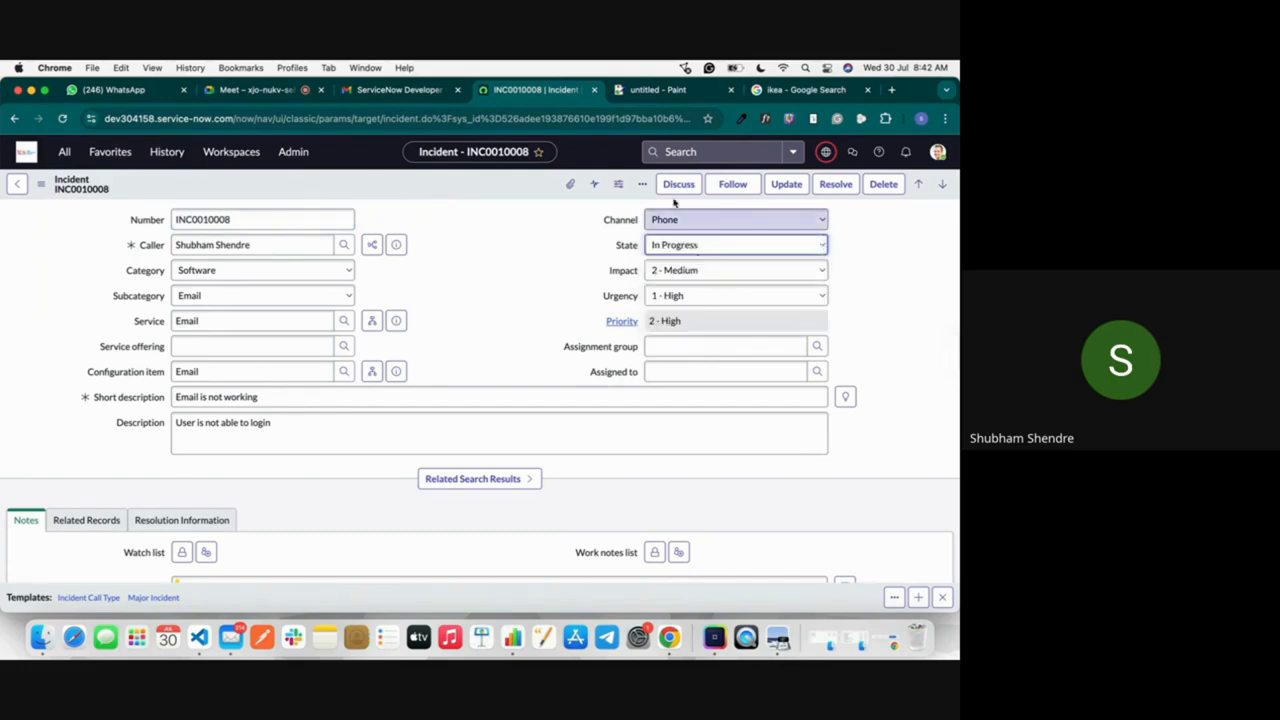
right_click(502, 190)
click(518, 195)
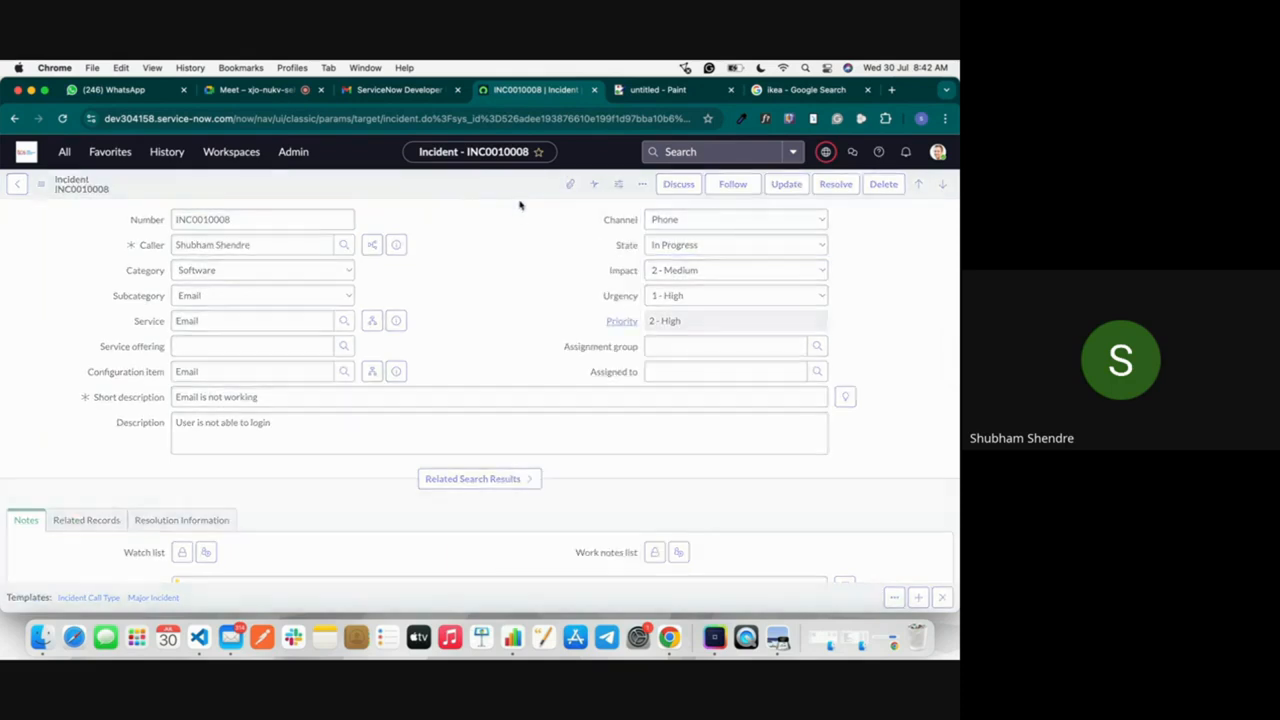
Step: Examine the incident's activity history, including the state, impact and priority changes and the earlier work note
scroll(300, 400, down, 3)
click(262, 423)
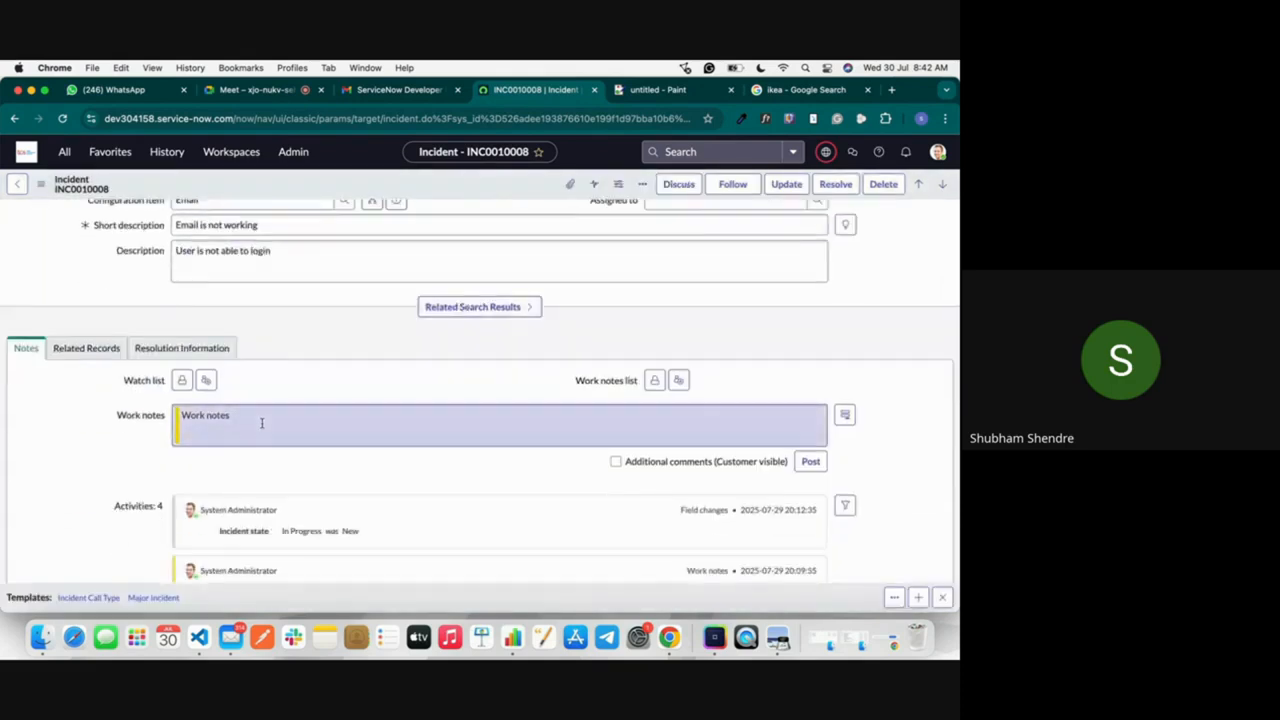
scroll(262, 423, down, 2)
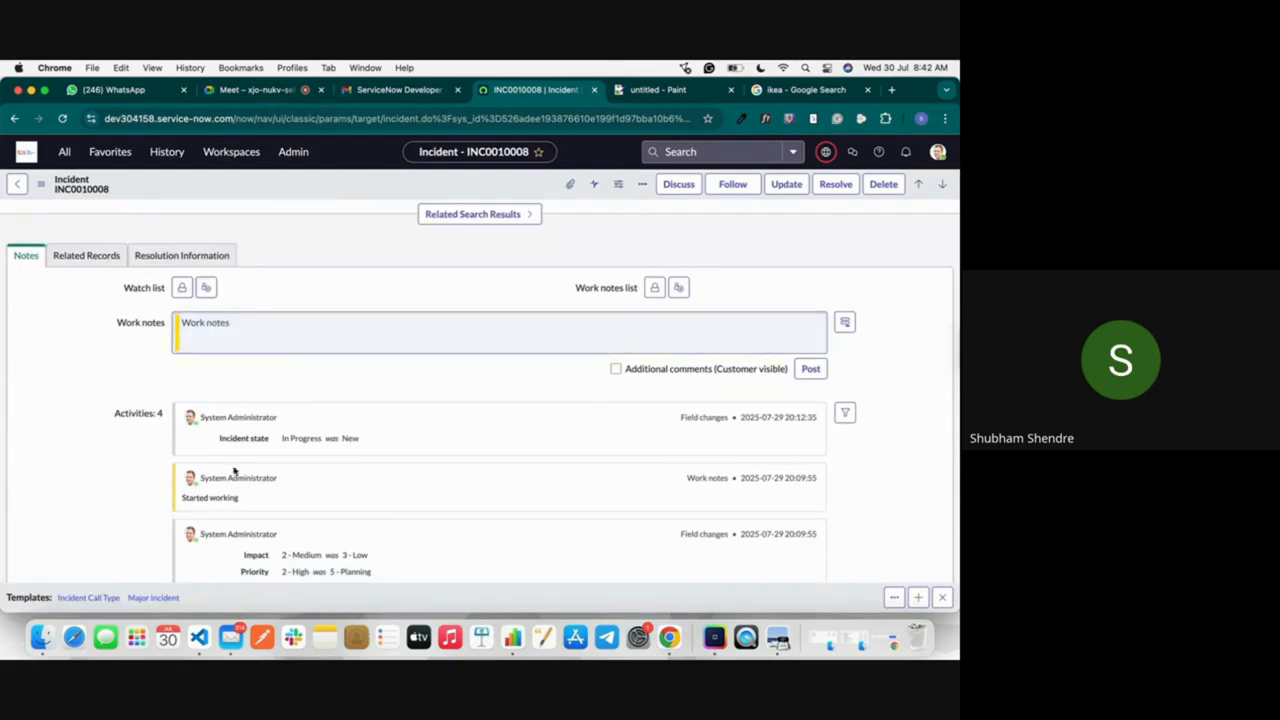
scroll(236, 470, down, 4)
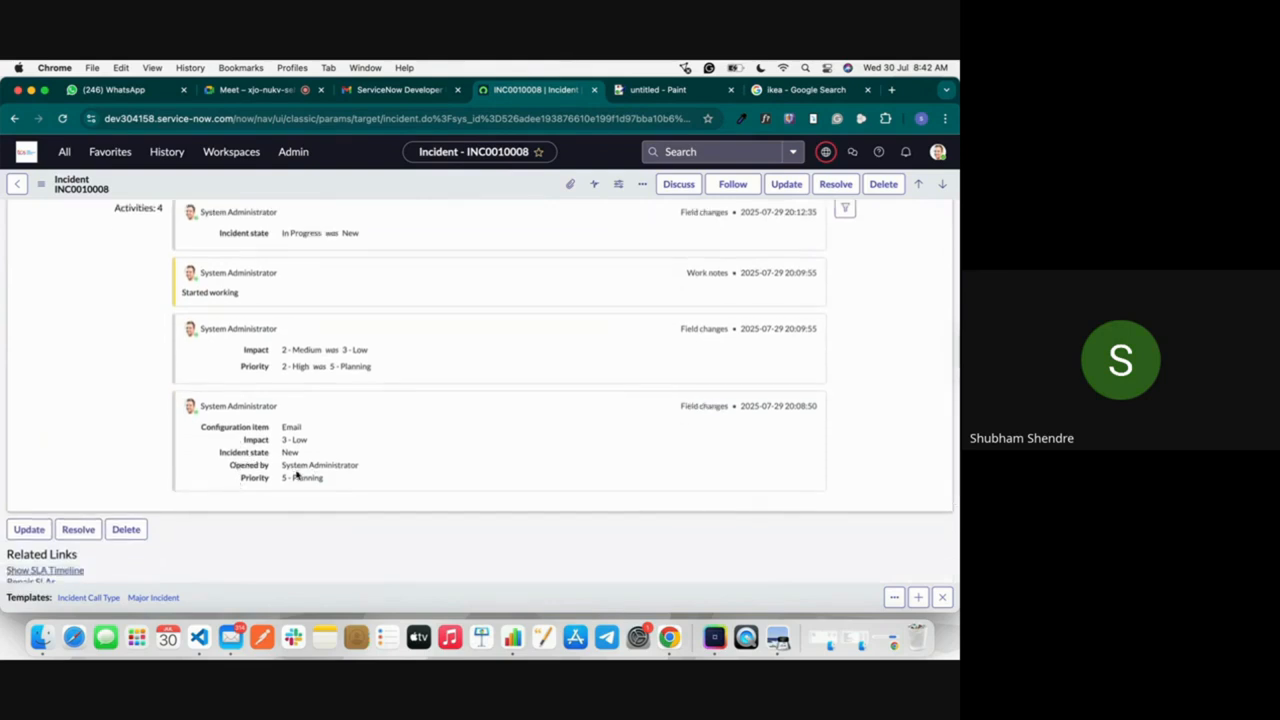
drag(333, 483, 274, 428)
drag(380, 368, 285, 355)
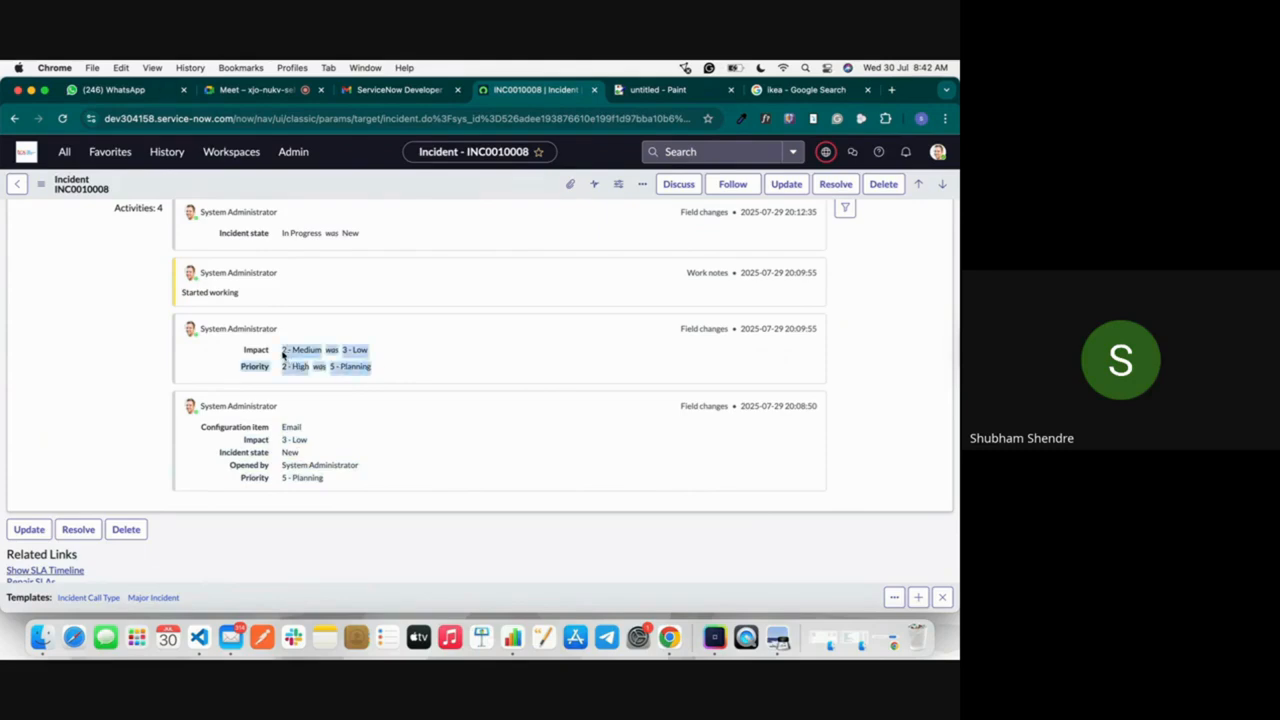
scroll(283, 355, up, 1)
drag(240, 341, 174, 337)
click(174, 337)
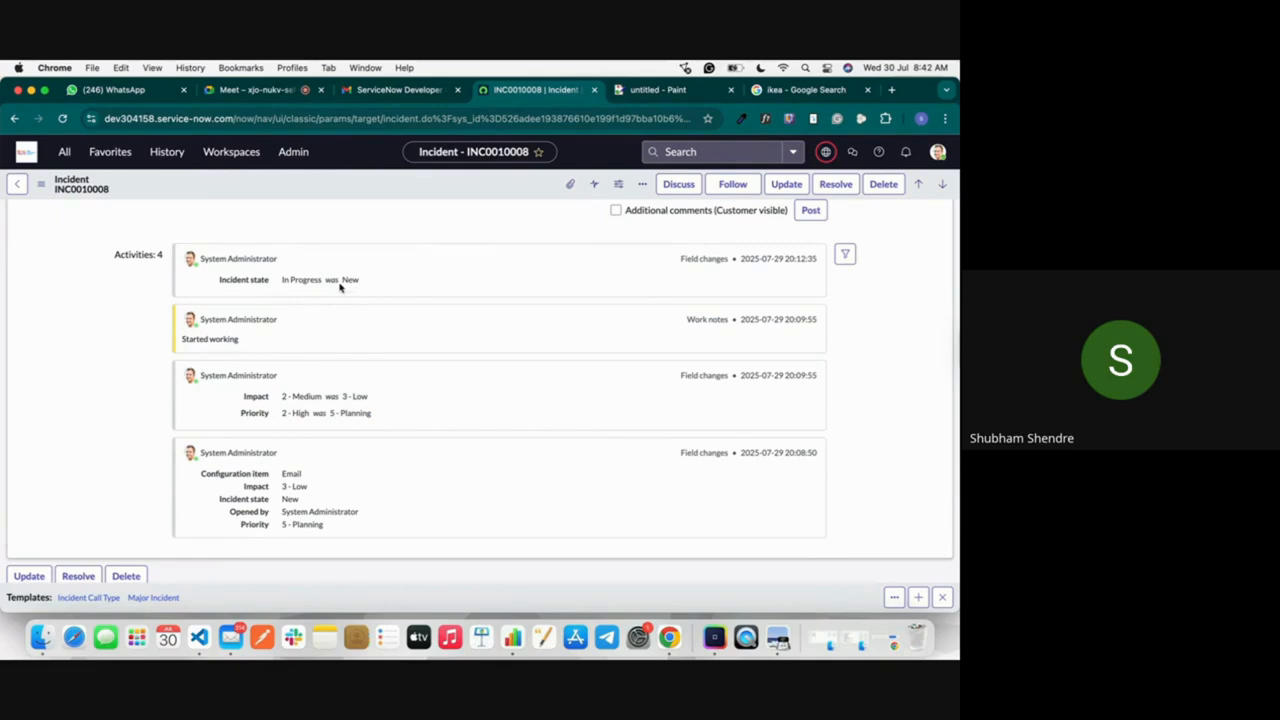
scroll(304, 287, up, 5)
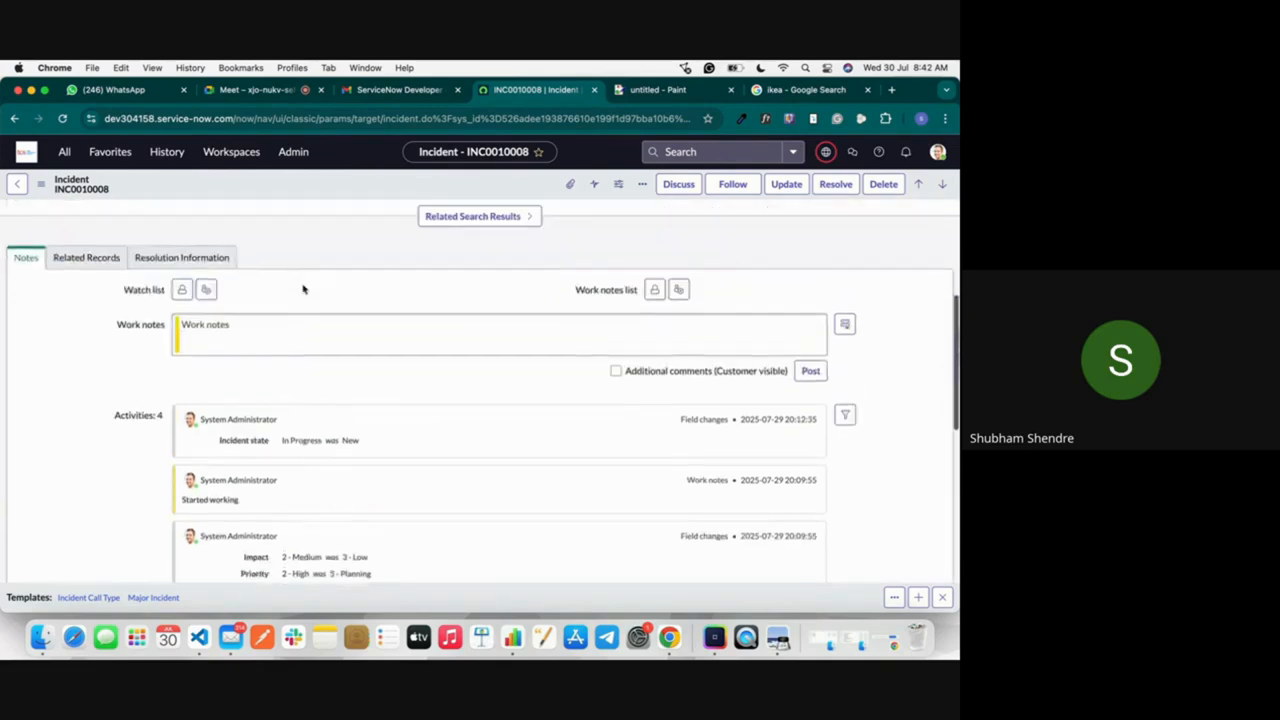
Step: Post the work note "Configuaring old email" on the incident
click(272, 358)
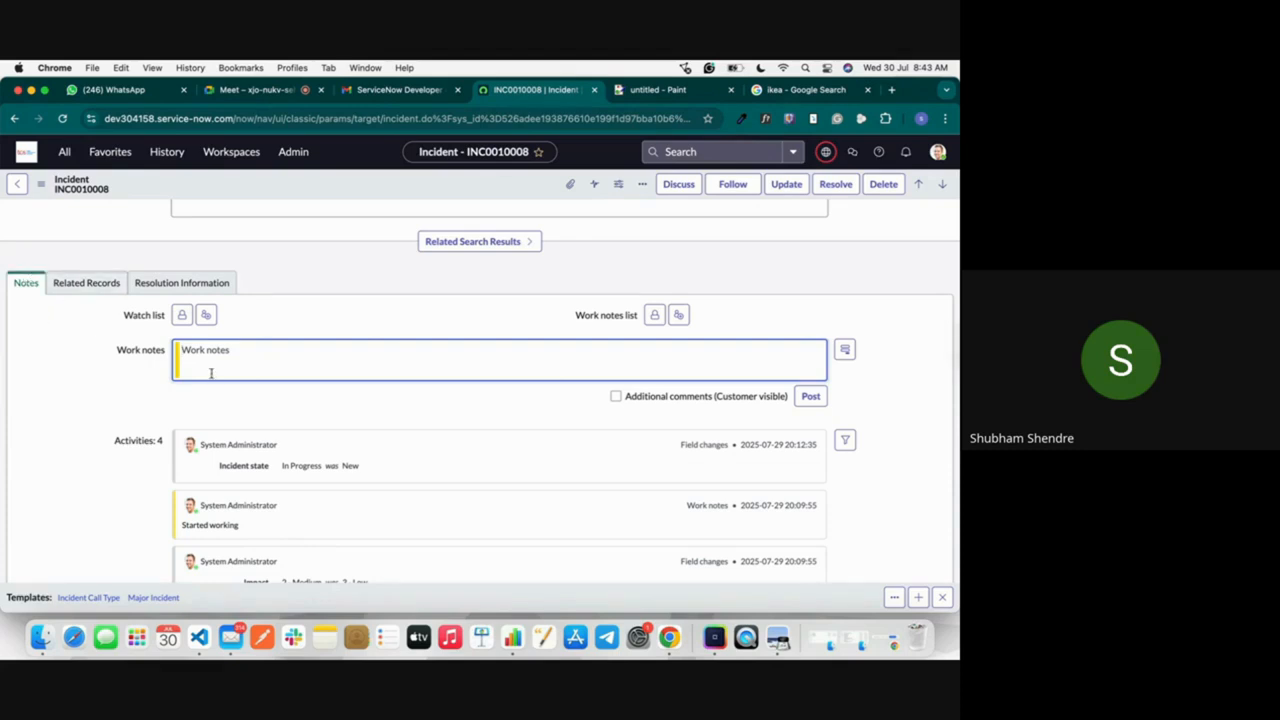
text(Configuaring old emaoil)
key(BackSpace)
click(808, 395)
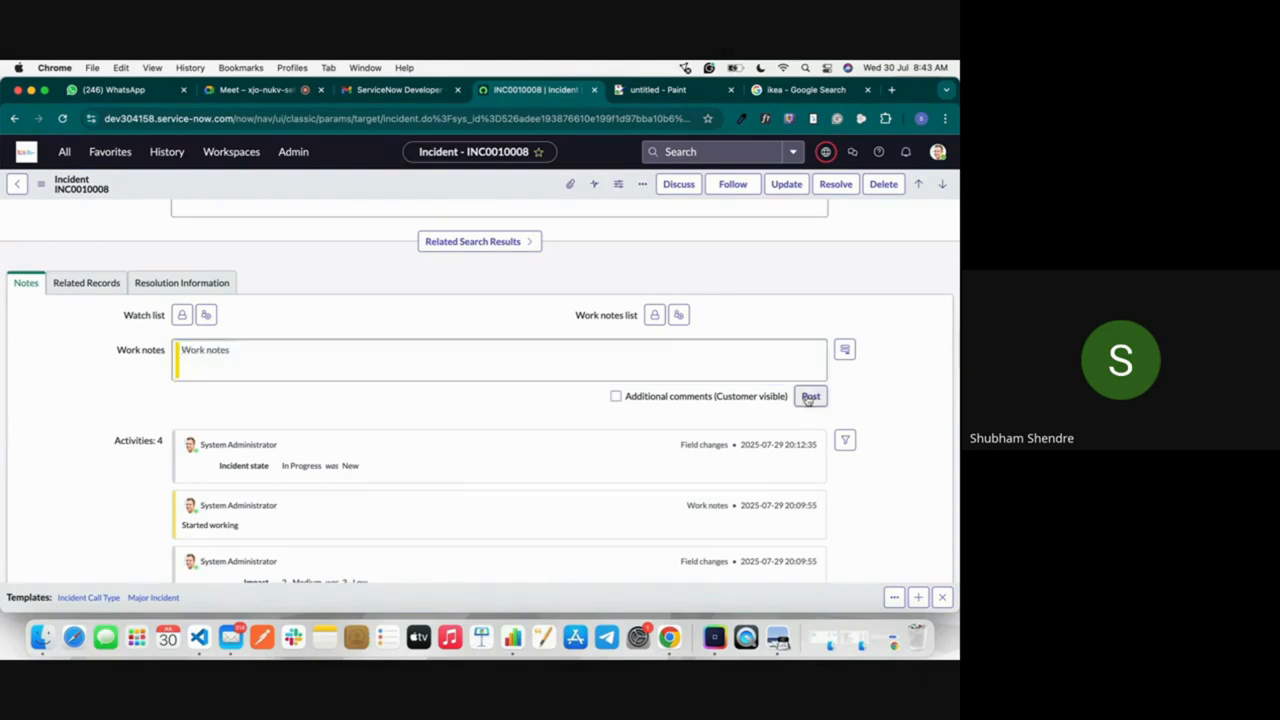
Step: Post the work note "Trubleshooting email" on the incident
click(380, 360)
text(TR)
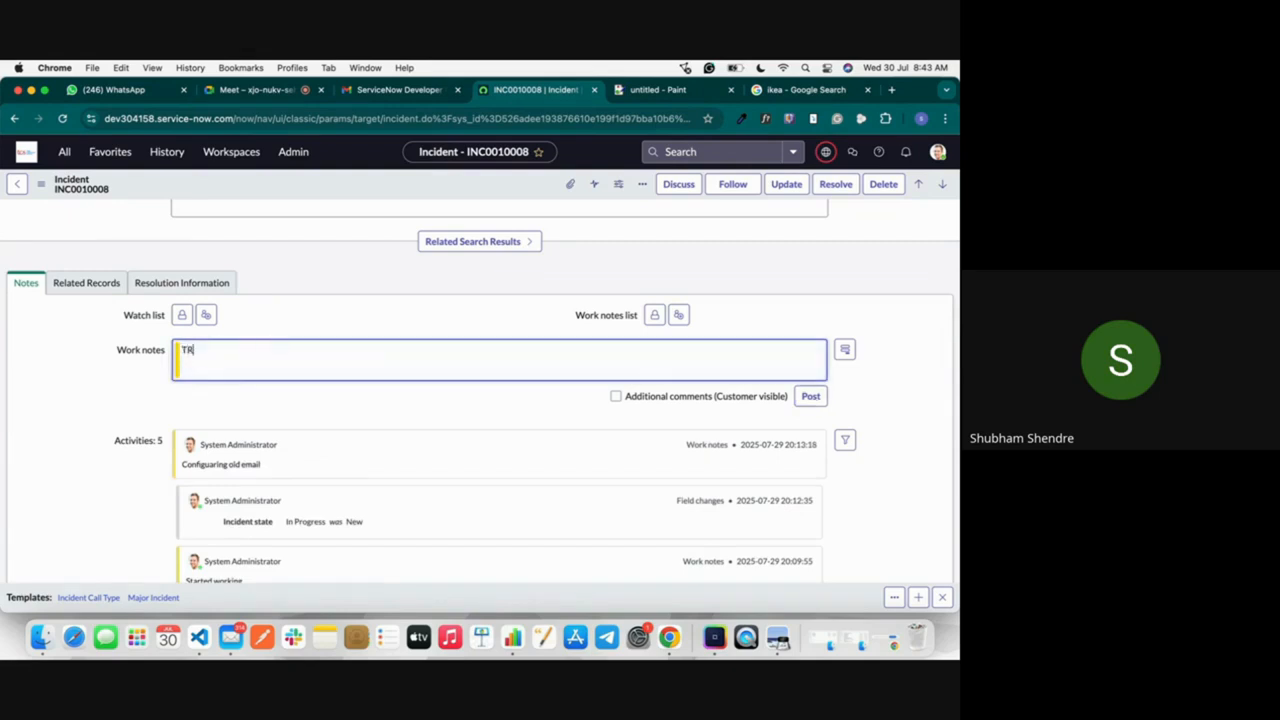
text(ubleshooting email)
click(809, 395)
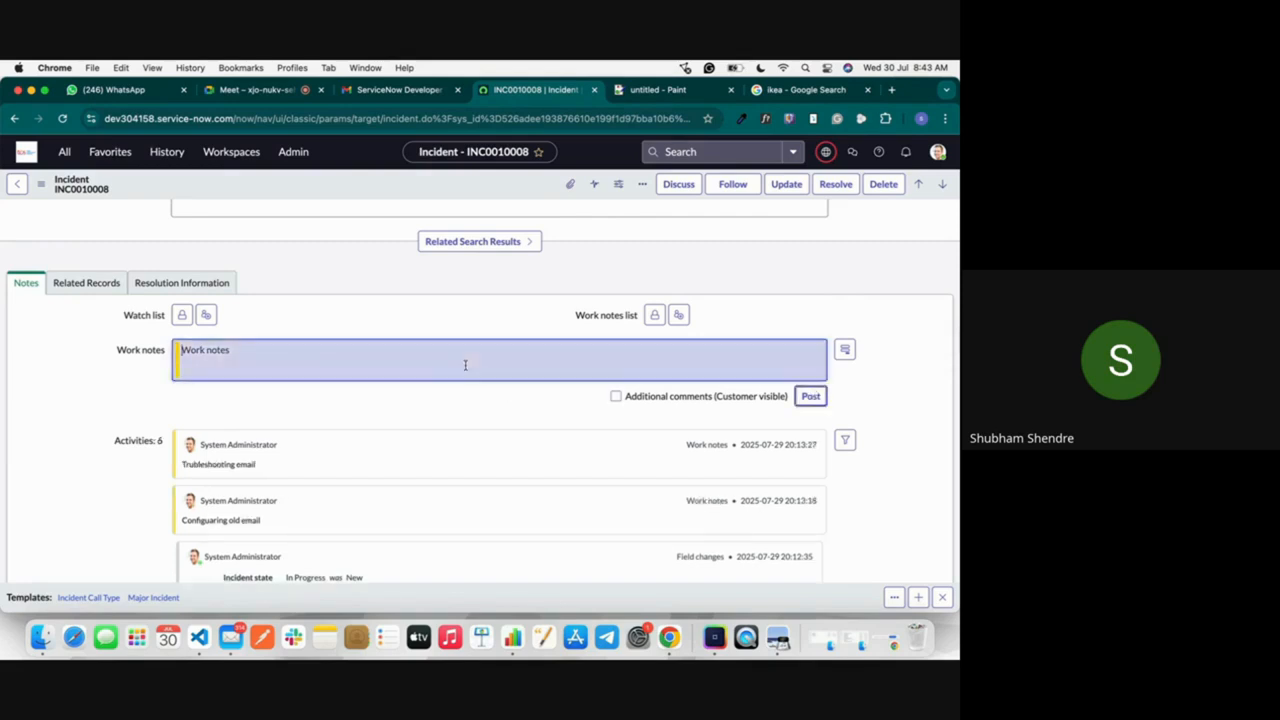
Step: Set the incident's state to On Hold and review the available on-hold reasons without choosing one
scroll(640, 290, up, 5)
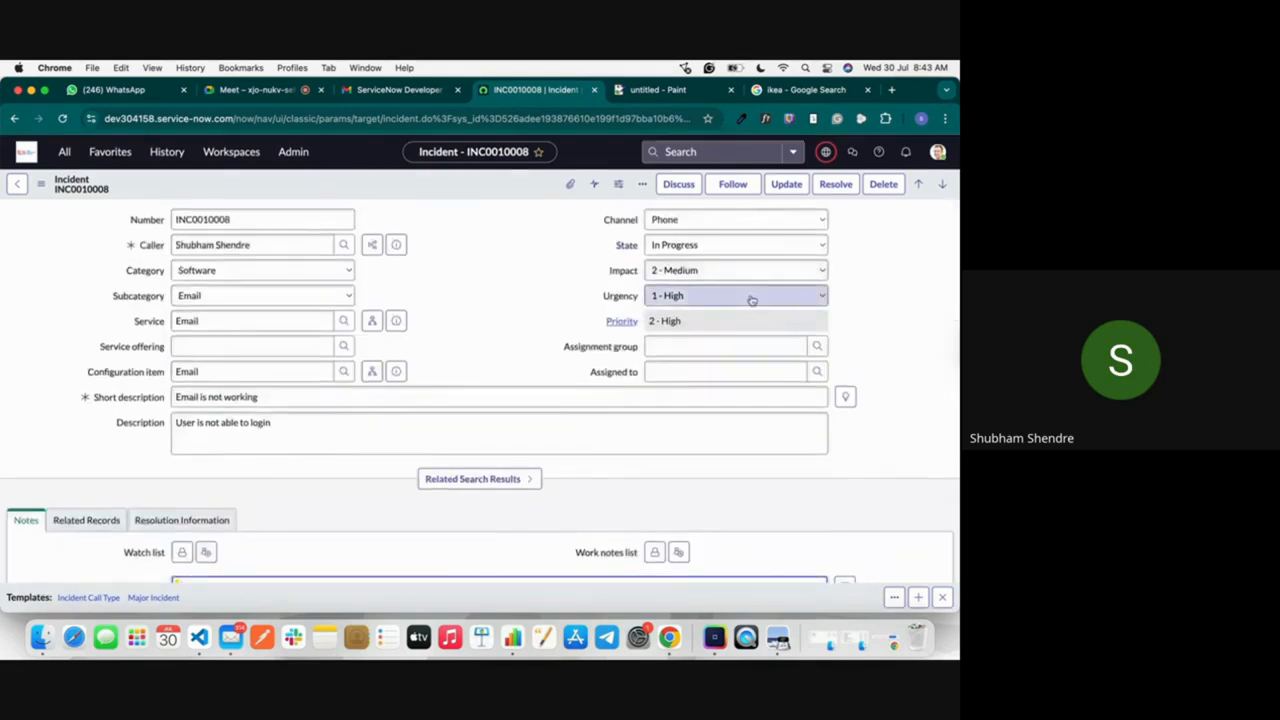
click(686, 245)
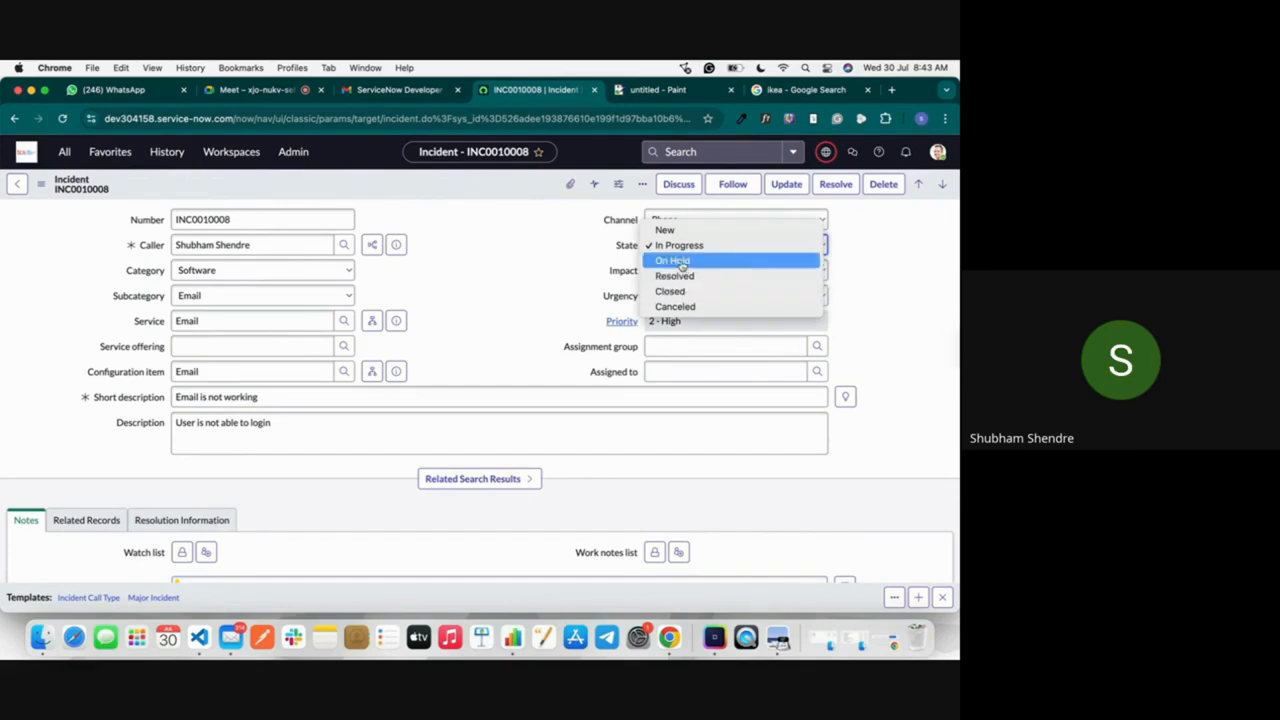
click(681, 261)
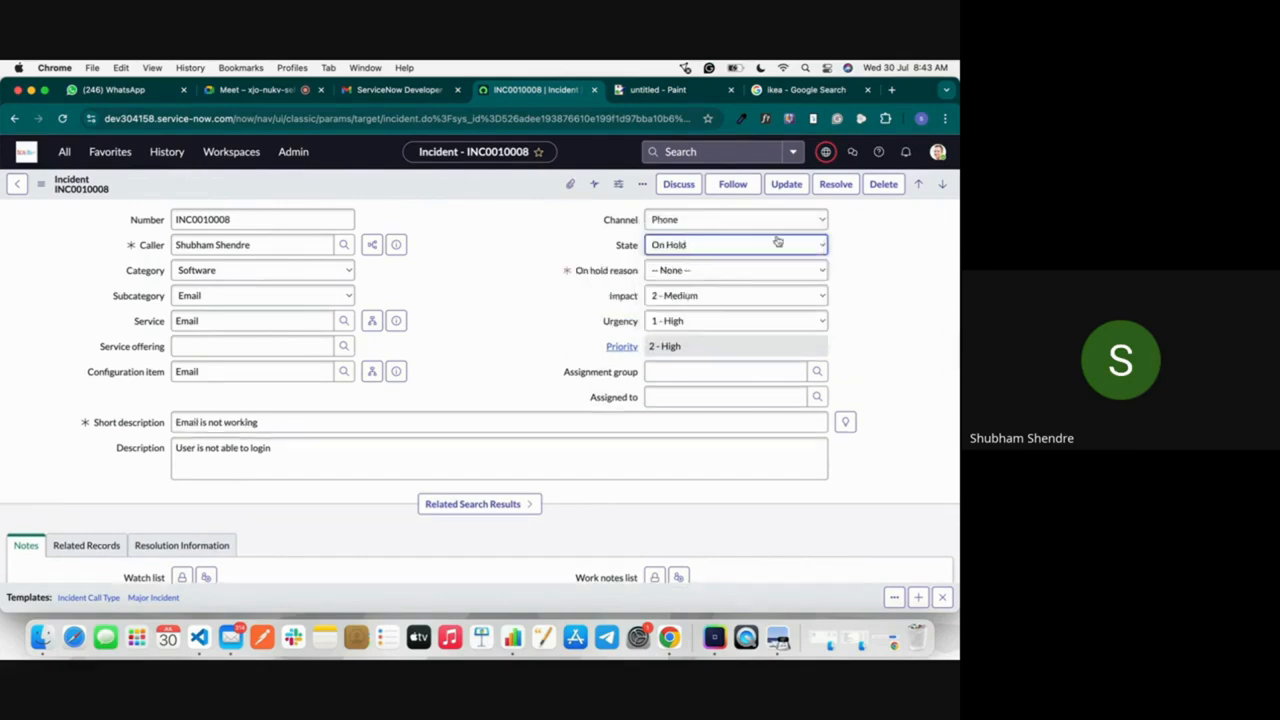
click(693, 269)
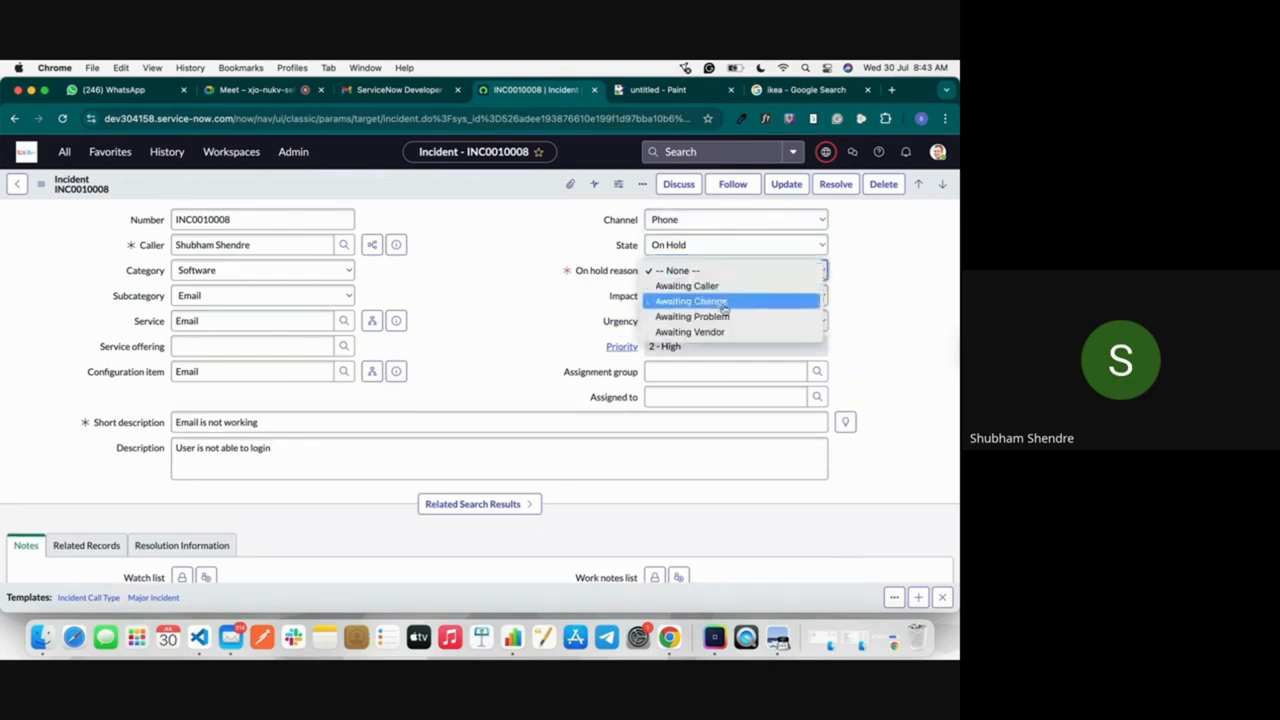
click(543, 277)
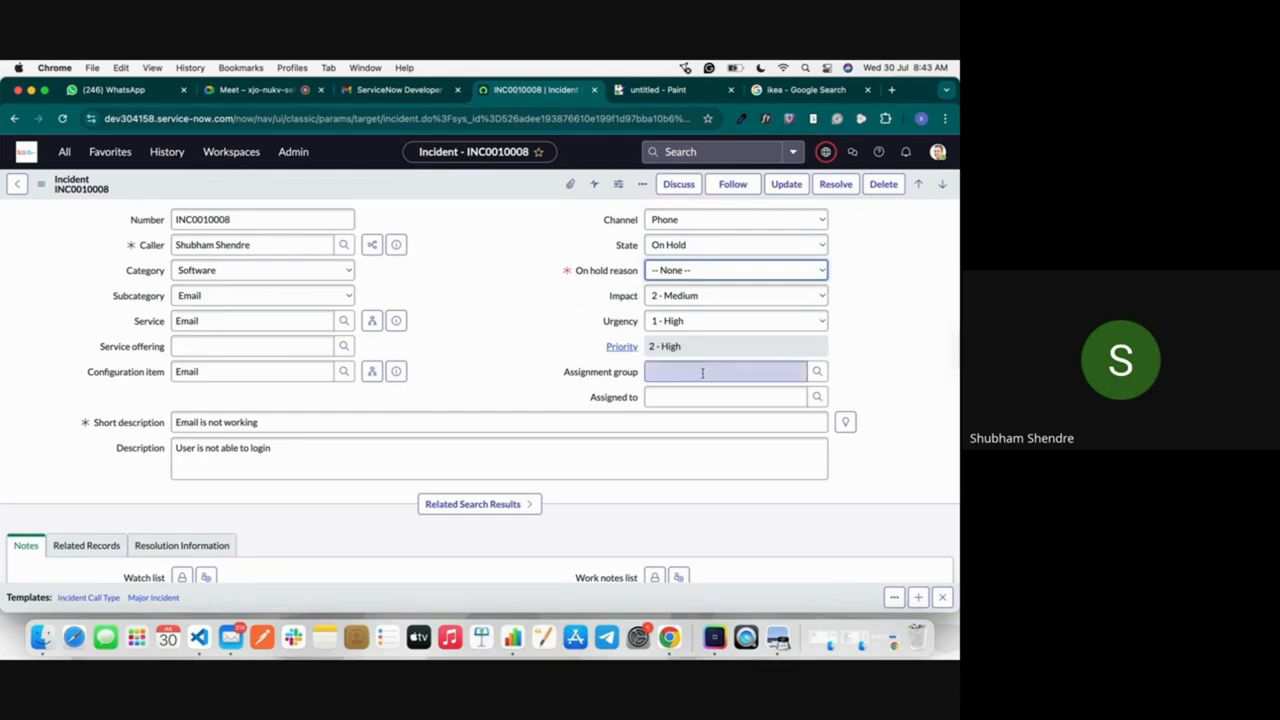
Step: Set the incident's assignment group to ServicenowRolesDemo and try to save the record
click(817, 371)
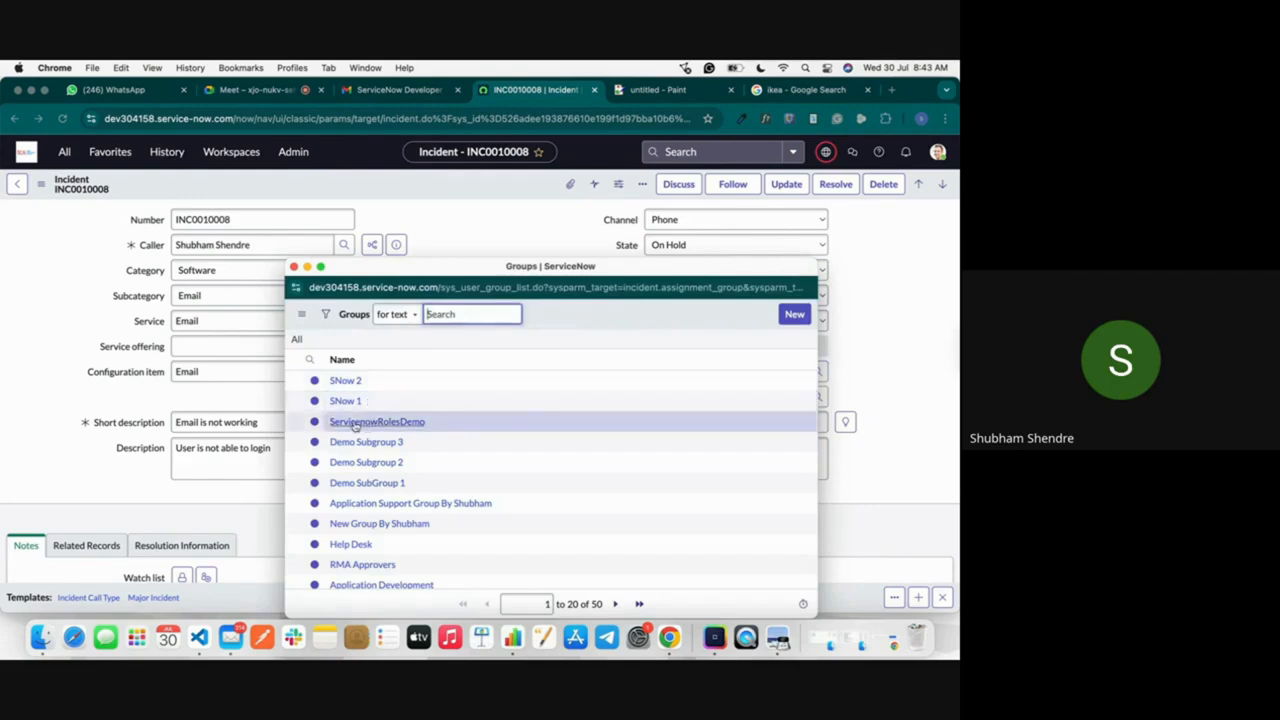
click(377, 421)
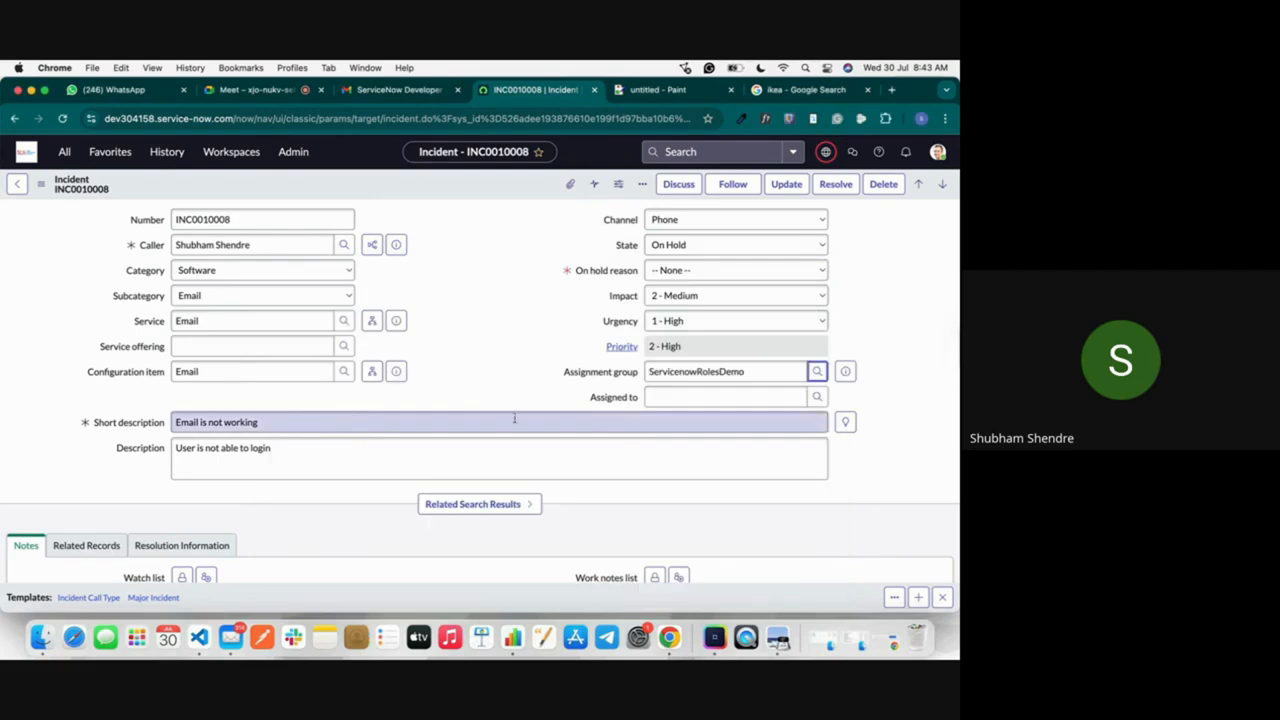
right_click(463, 184)
click(500, 196)
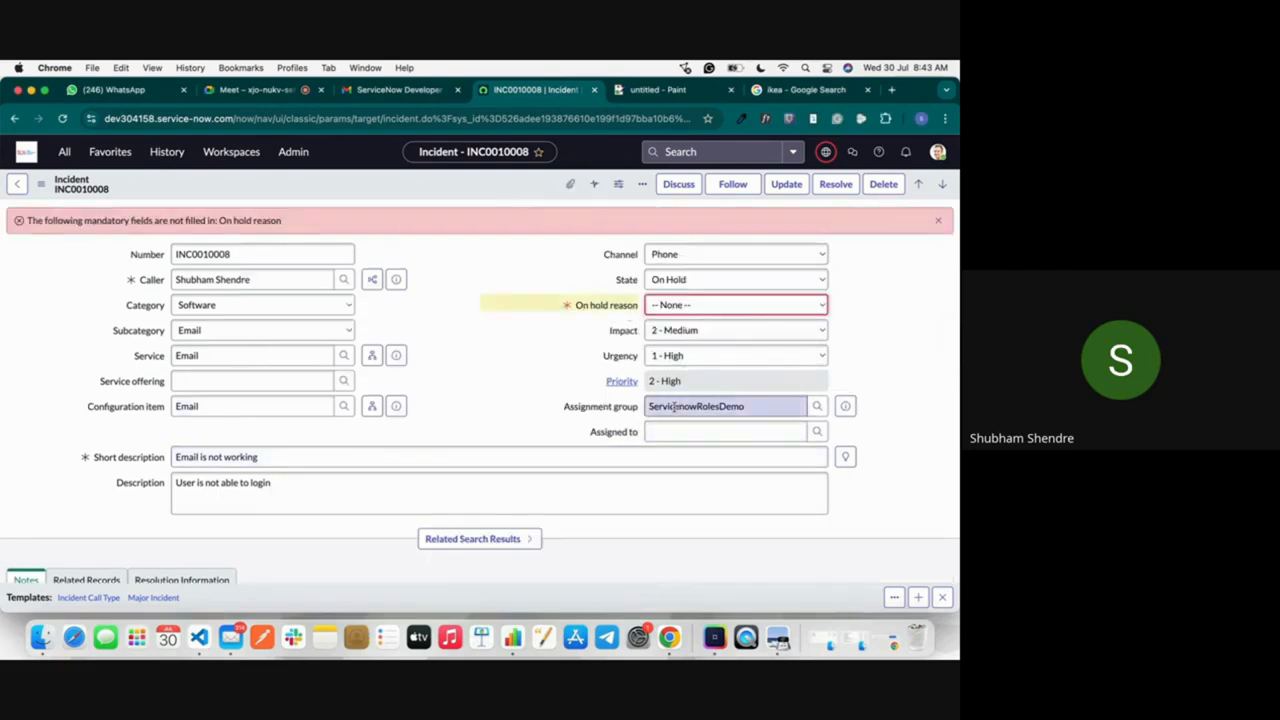
Step: Set the incident's state to New and save the record
click(700, 279)
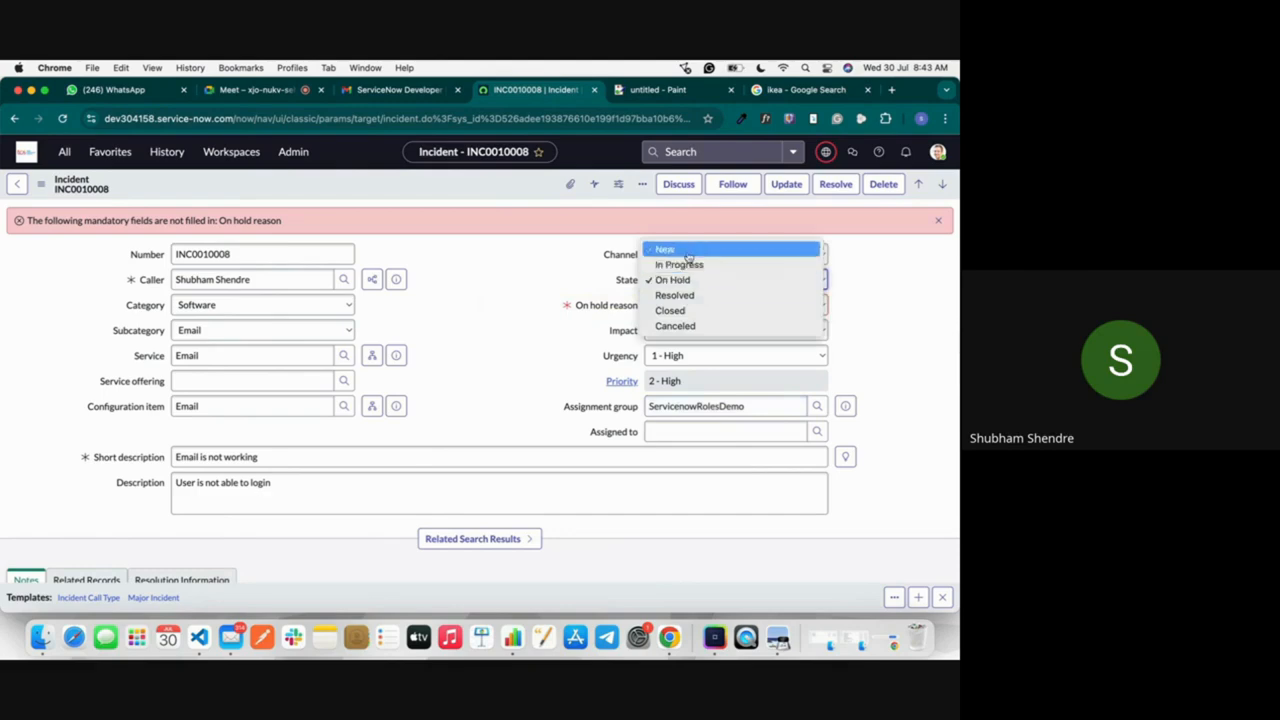
click(687, 251)
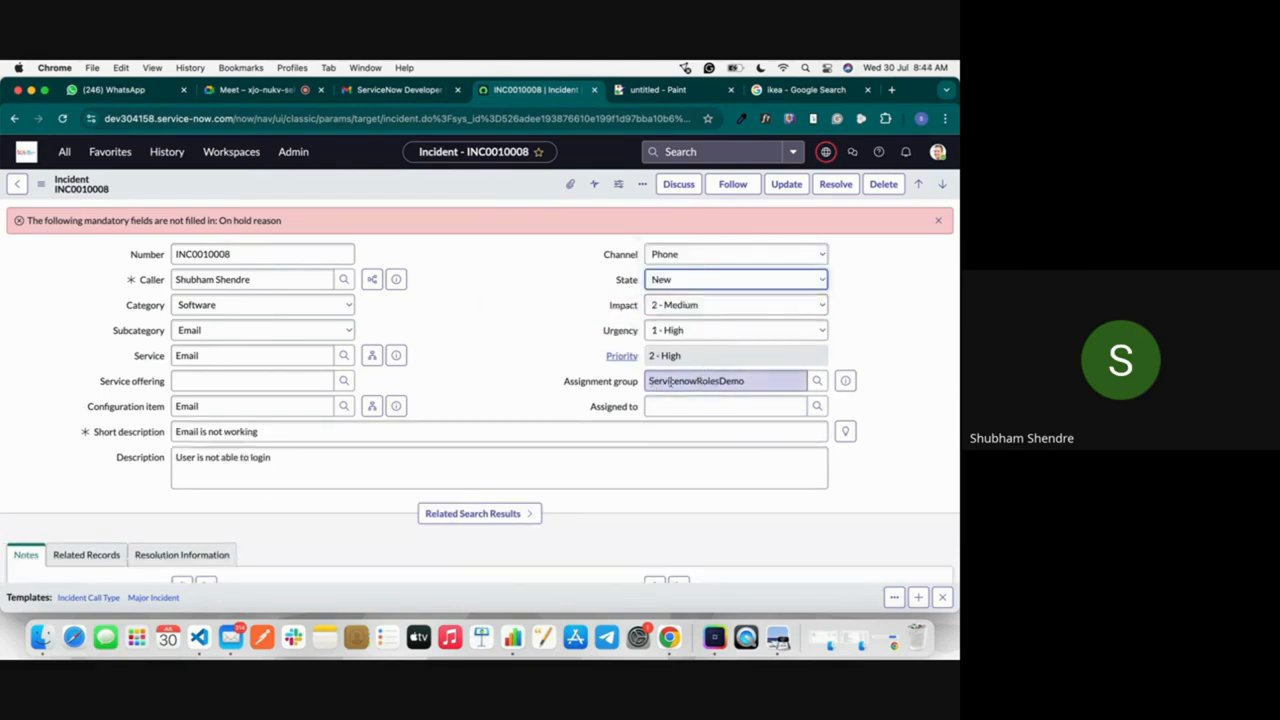
right_click(449, 194)
click(474, 200)
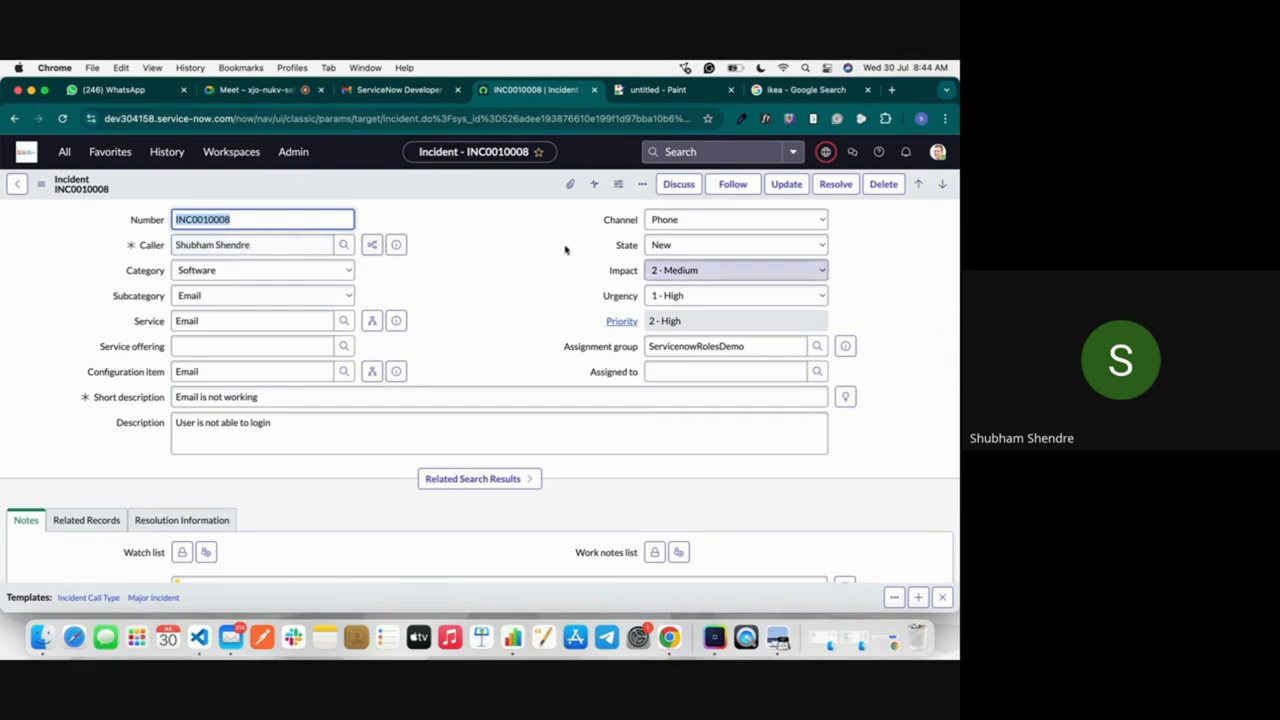
Step: Open a new Sidebar discussion for the incident and add two participants by searching for their names
click(678, 187)
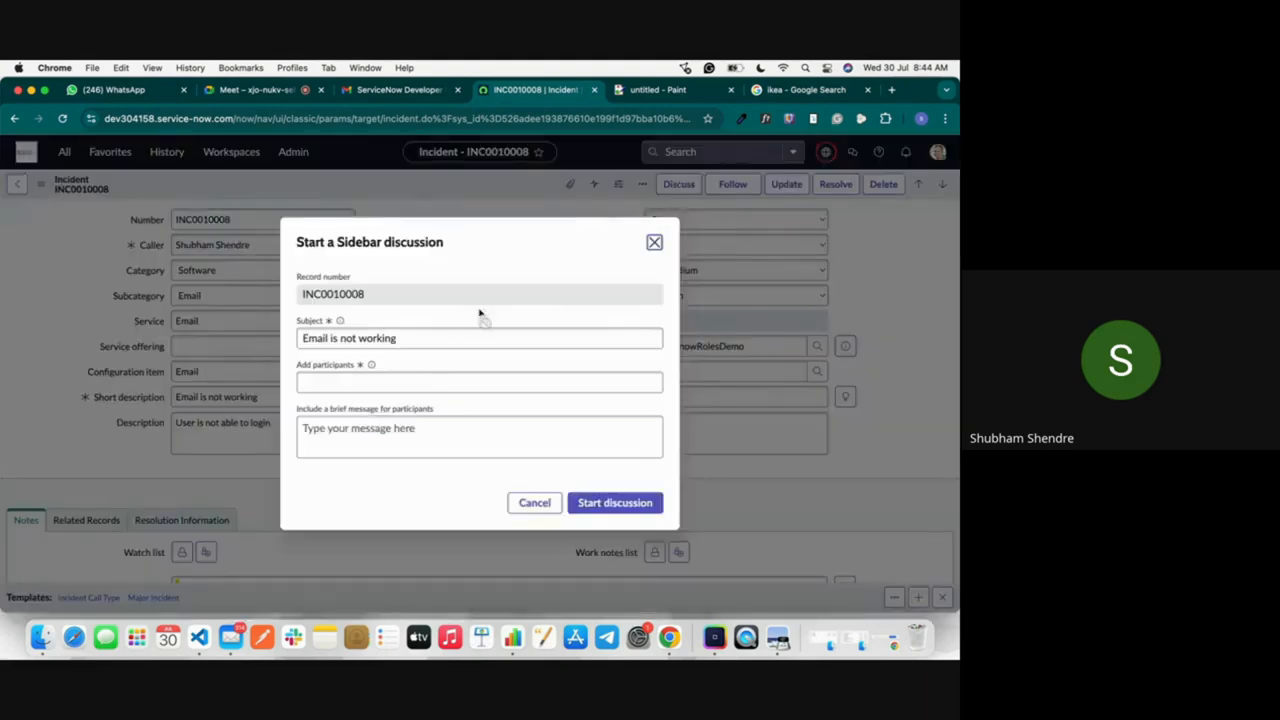
click(308, 340)
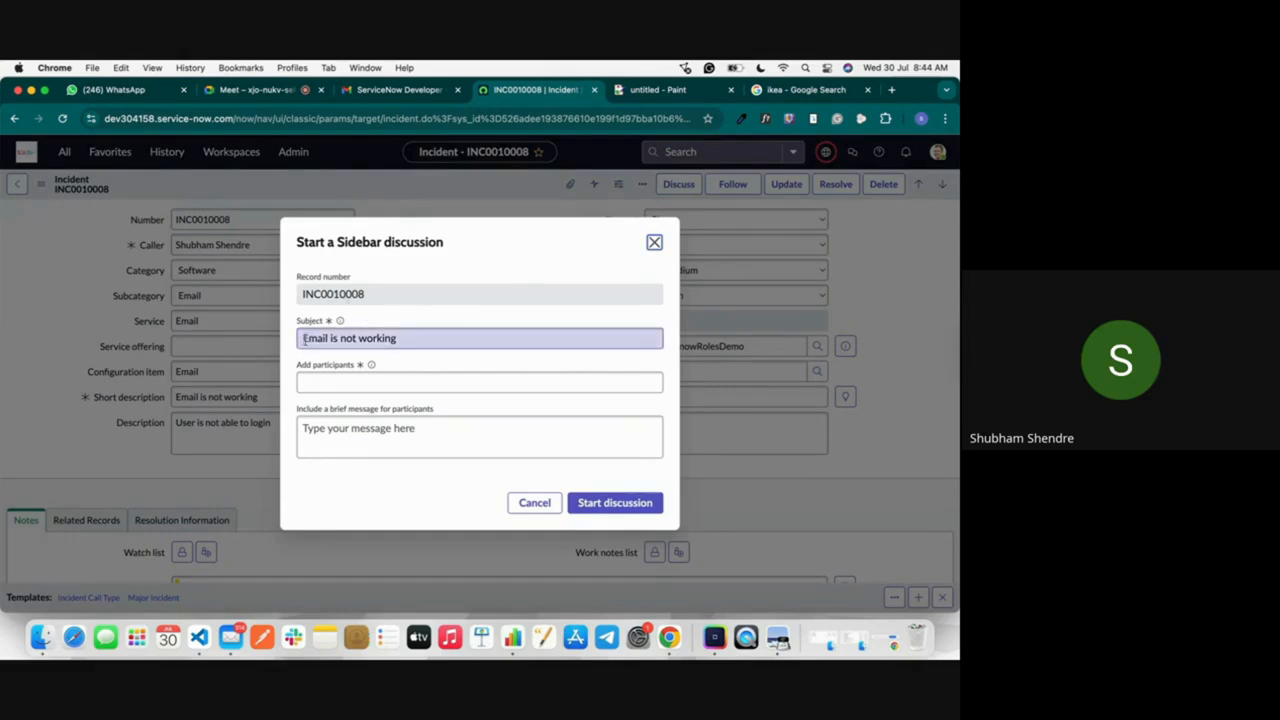
click(387, 382)
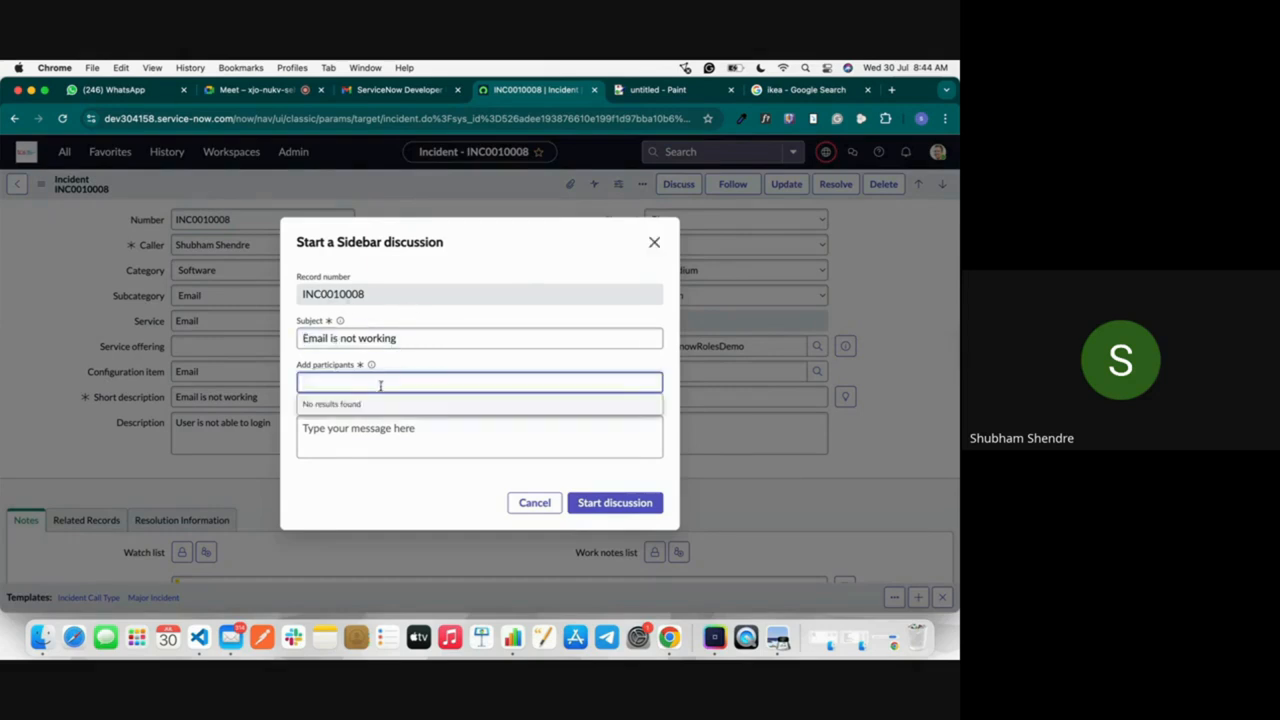
text(shubham)
click(372, 423)
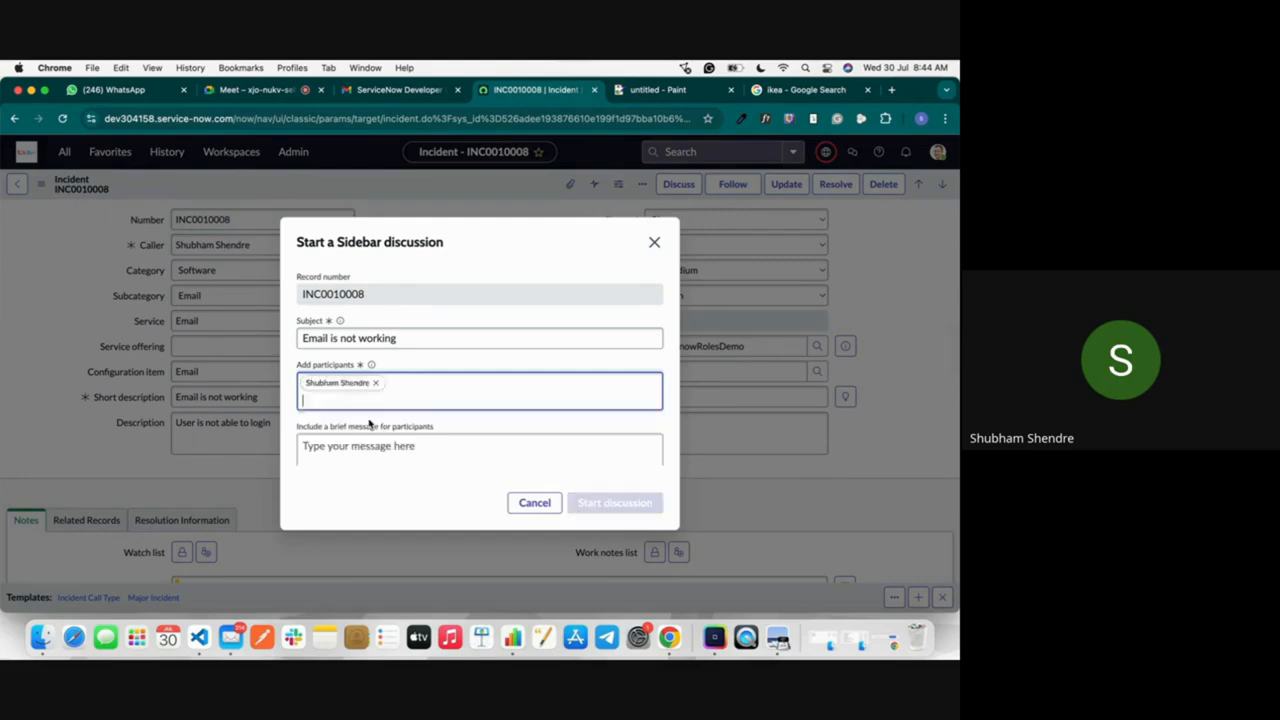
text(s)
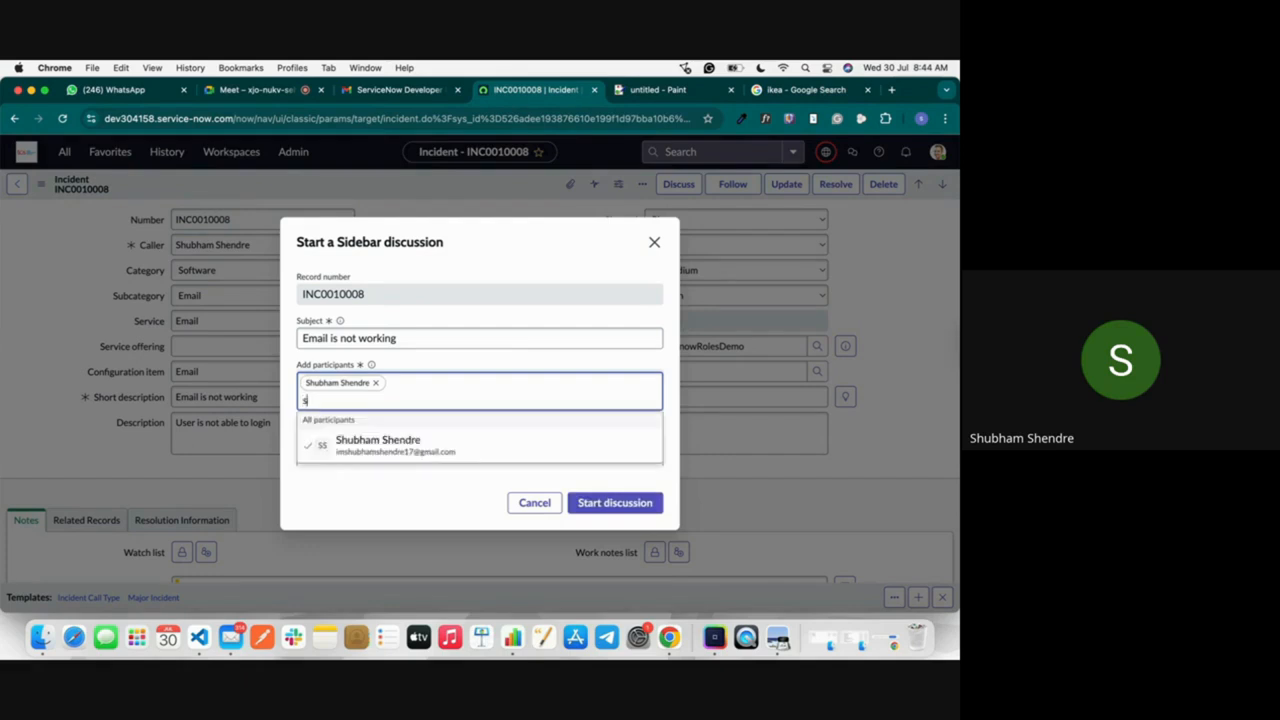
text(achin)
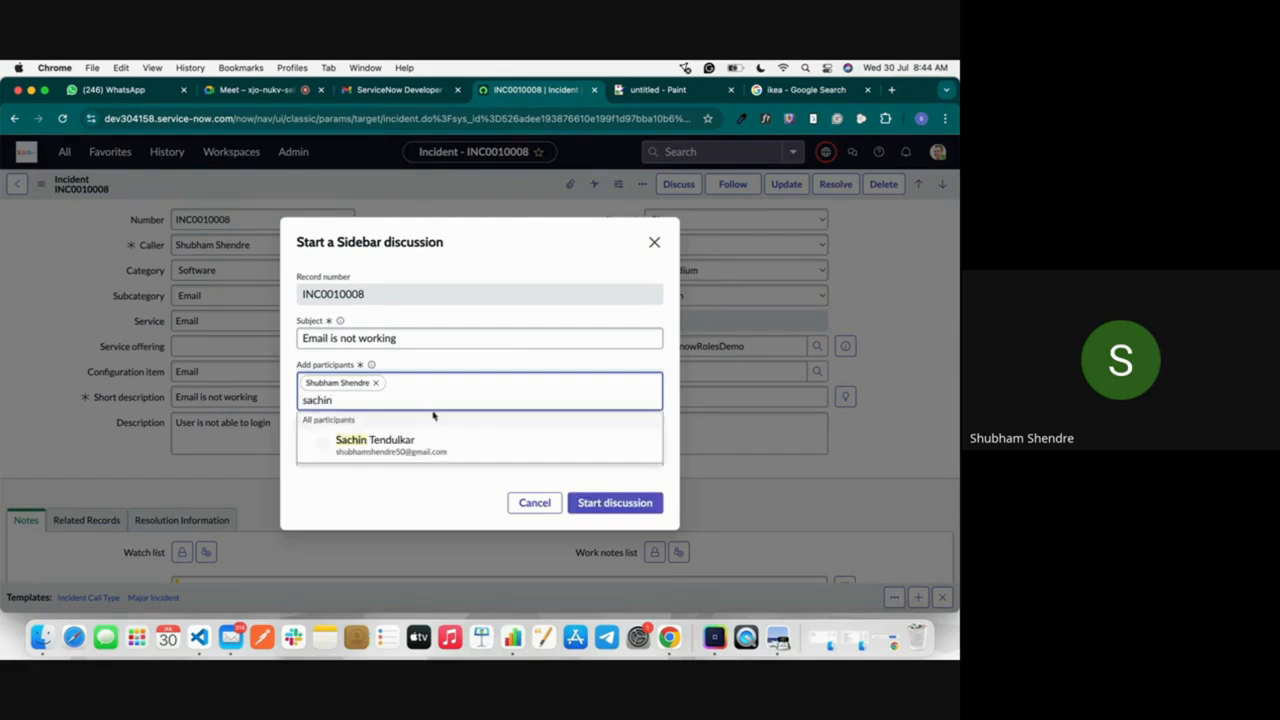
click(440, 438)
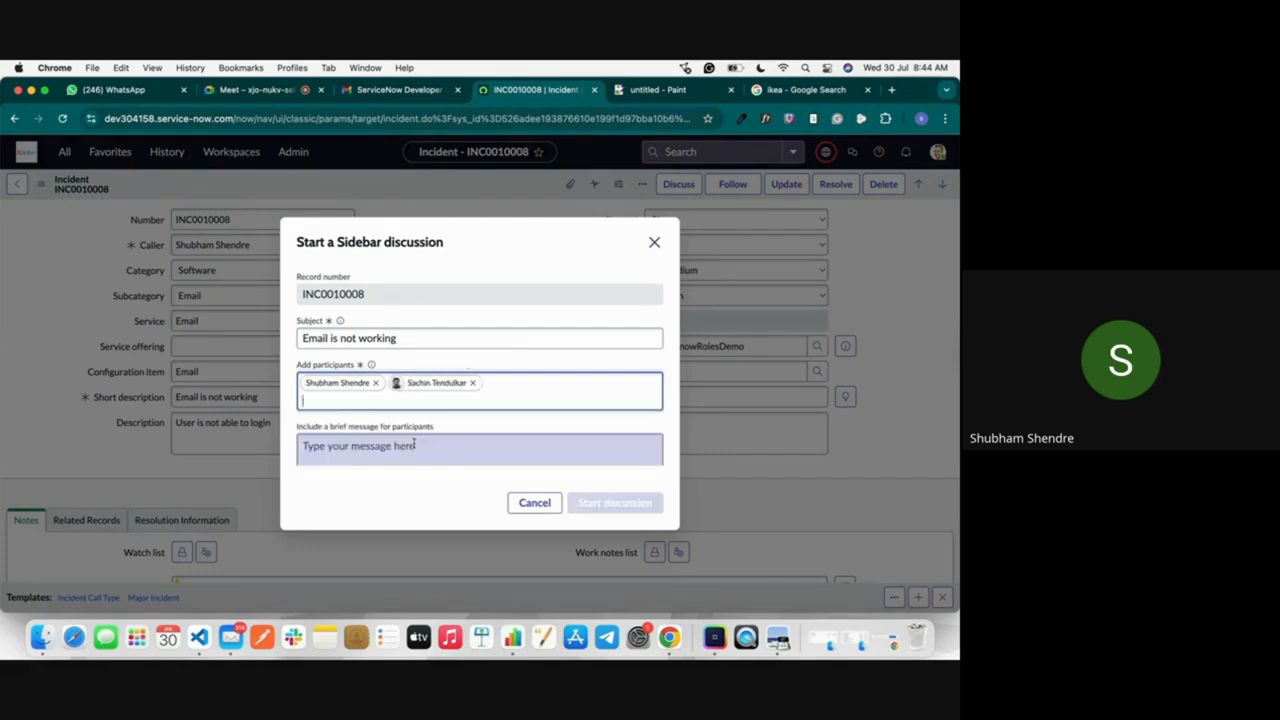
Step: Enter the participant message "Message to show the devices cof" and start the discussion
click(502, 453)
text(Mes)
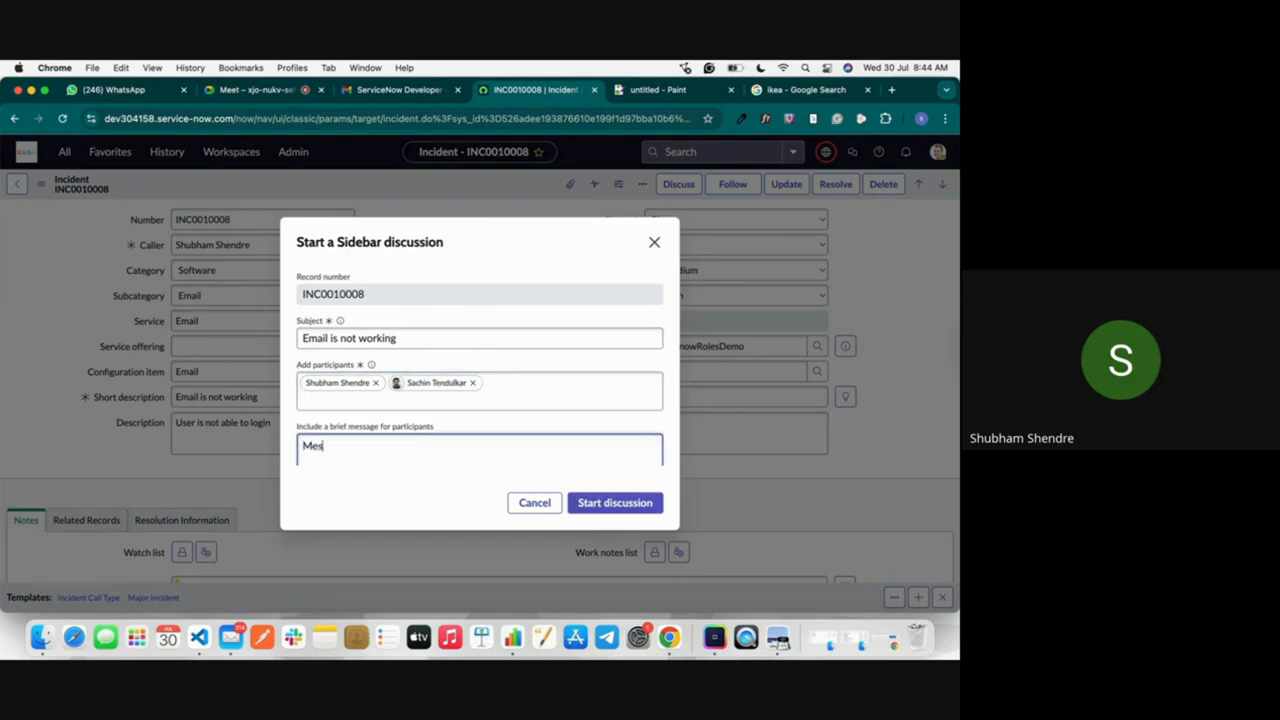
text(sage to show the devices cof)
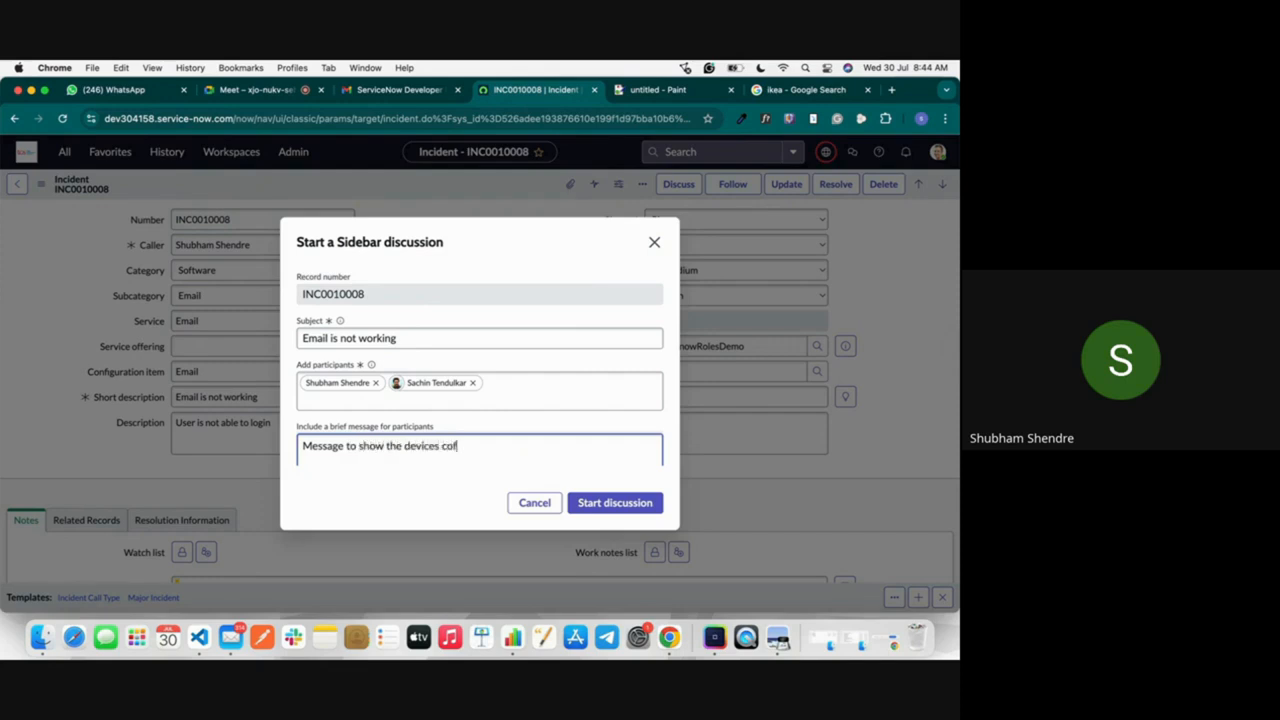
click(634, 504)
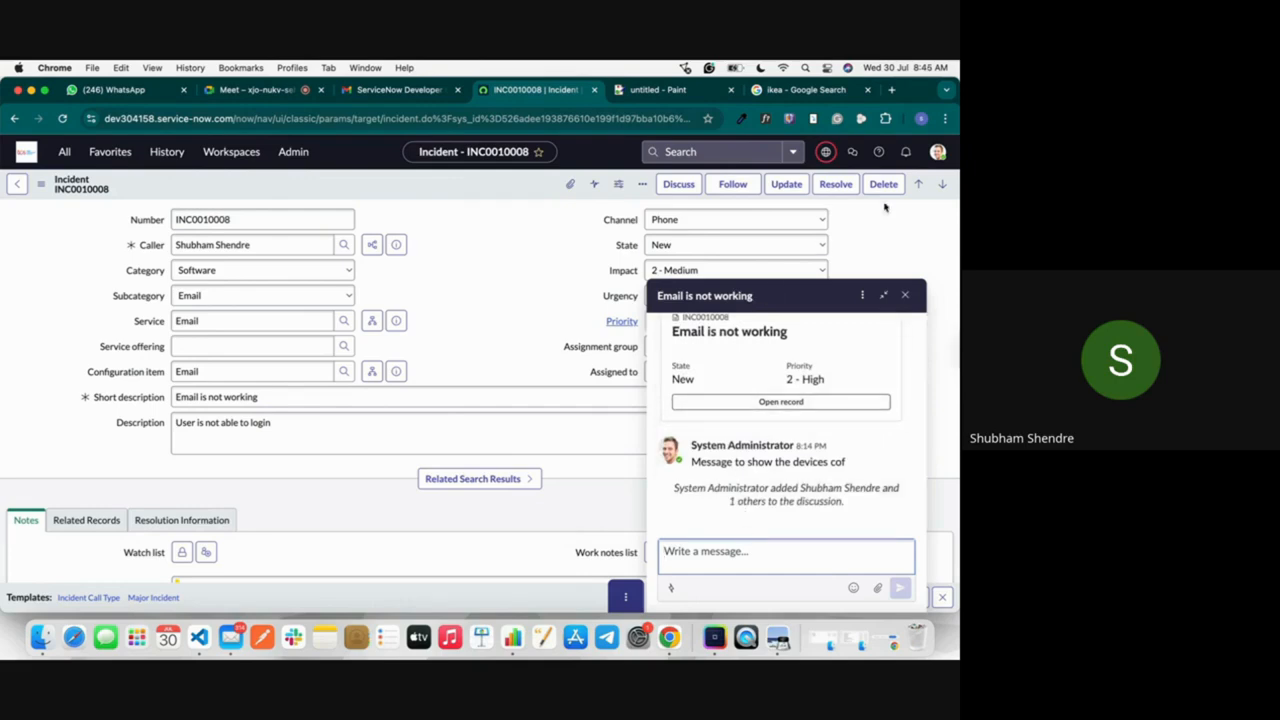
Step: Close the discussion chat and examine the incident's entry and its options in the Sidebar discussions list
click(905, 295)
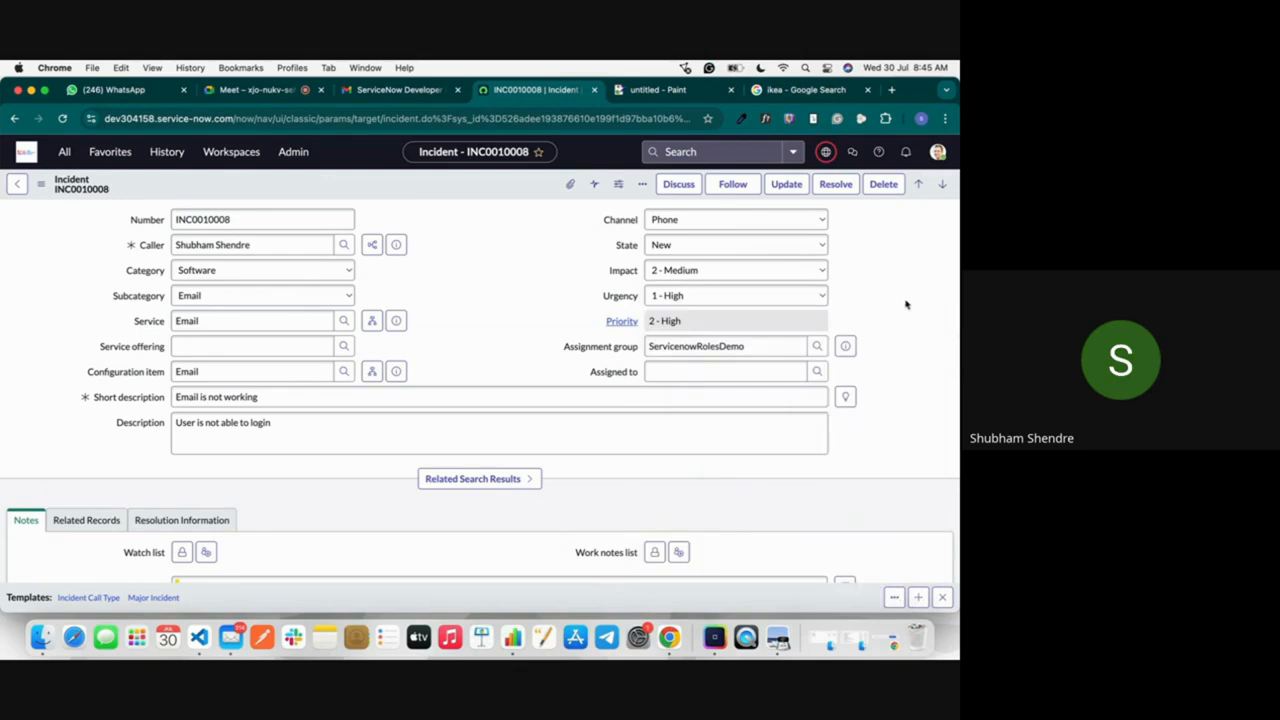
click(852, 151)
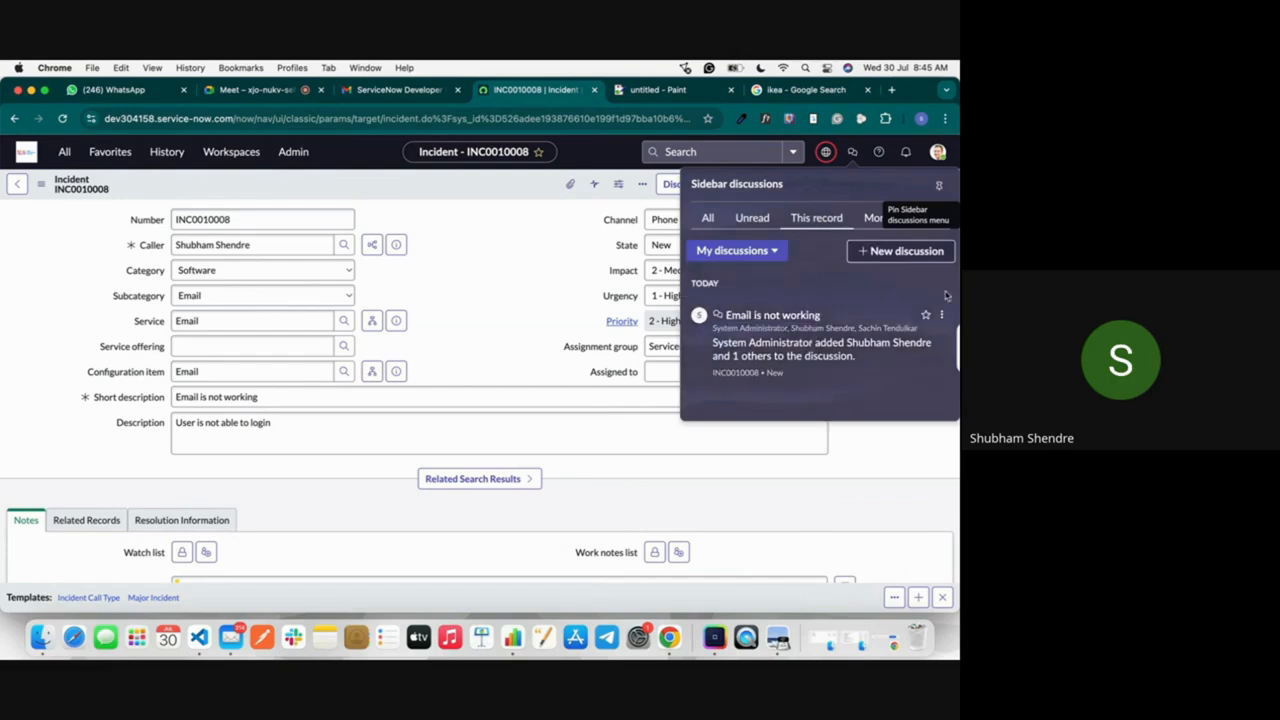
click(943, 316)
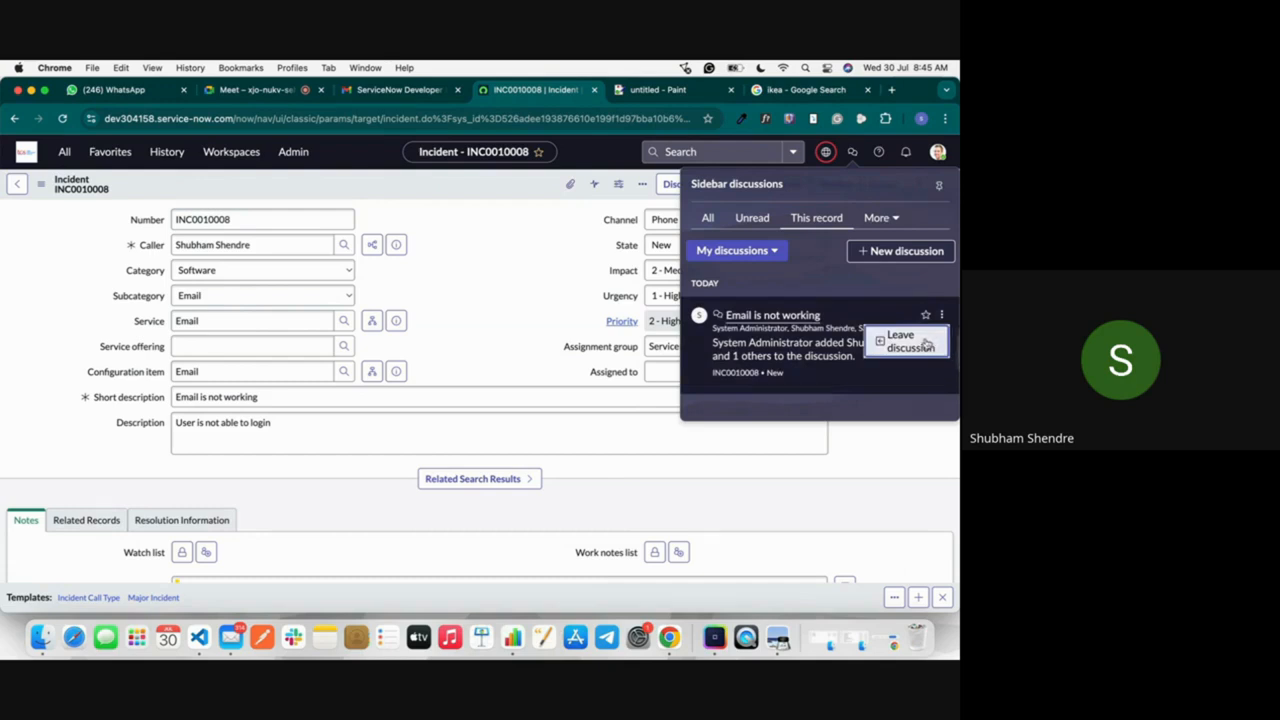
click(480, 305)
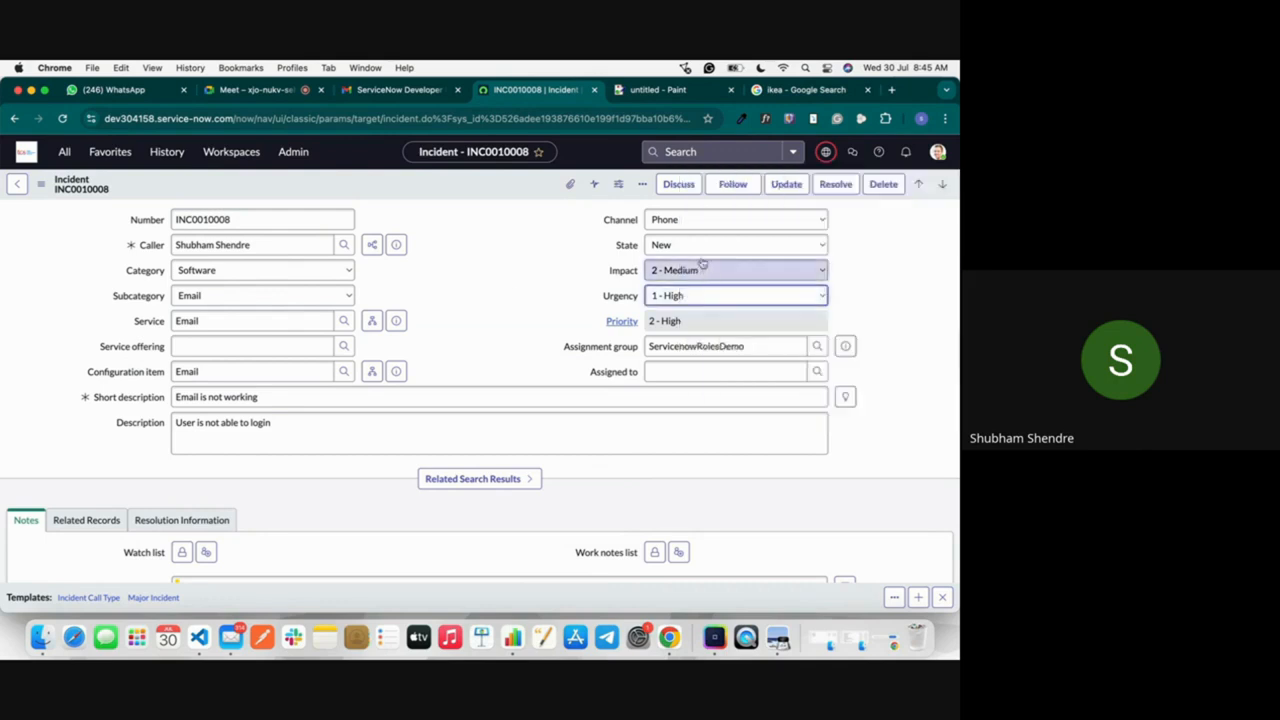
Step: Set the incident's state to On Hold with the on-hold reason Awaiting Caller, and try to save it
click(686, 246)
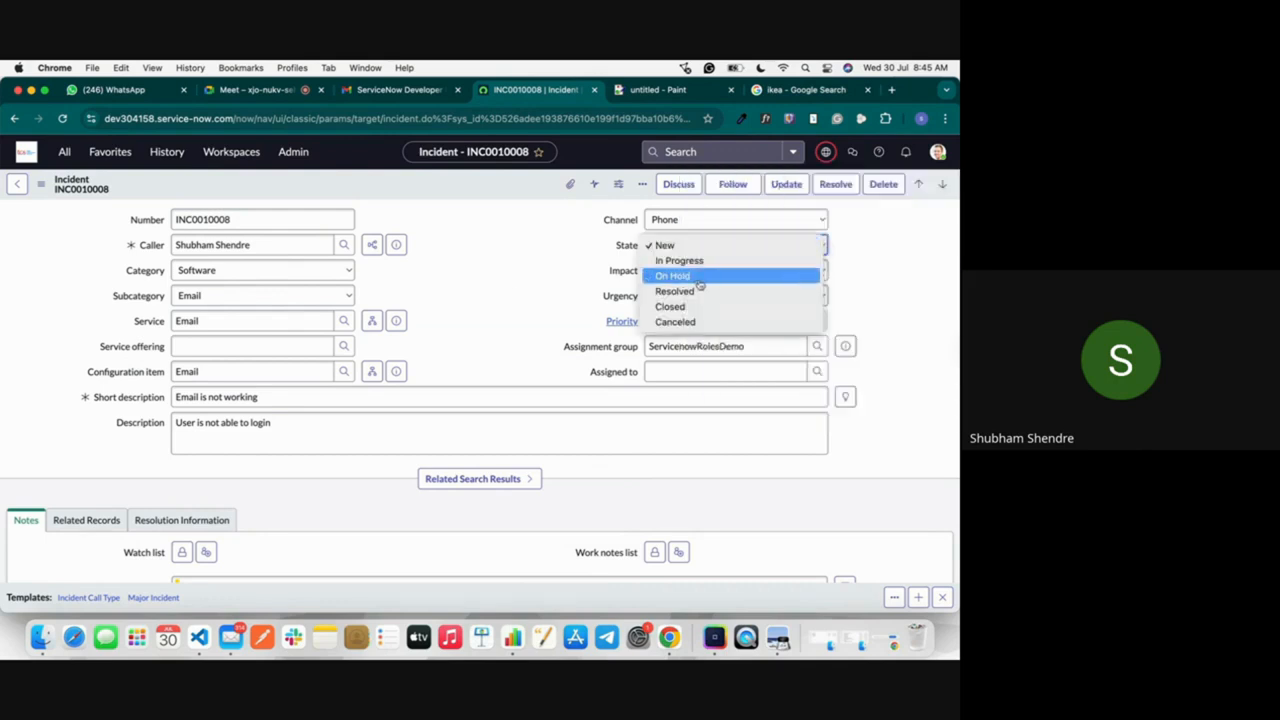
click(699, 280)
click(733, 274)
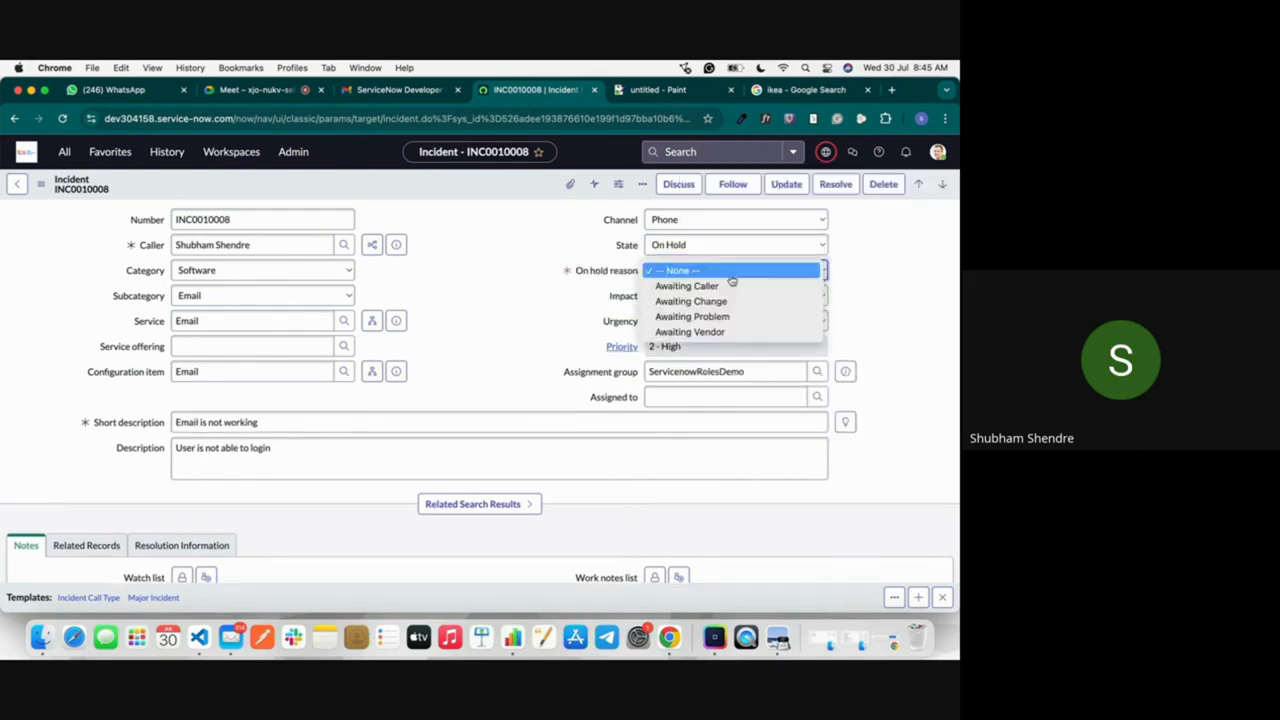
click(731, 287)
click(729, 296)
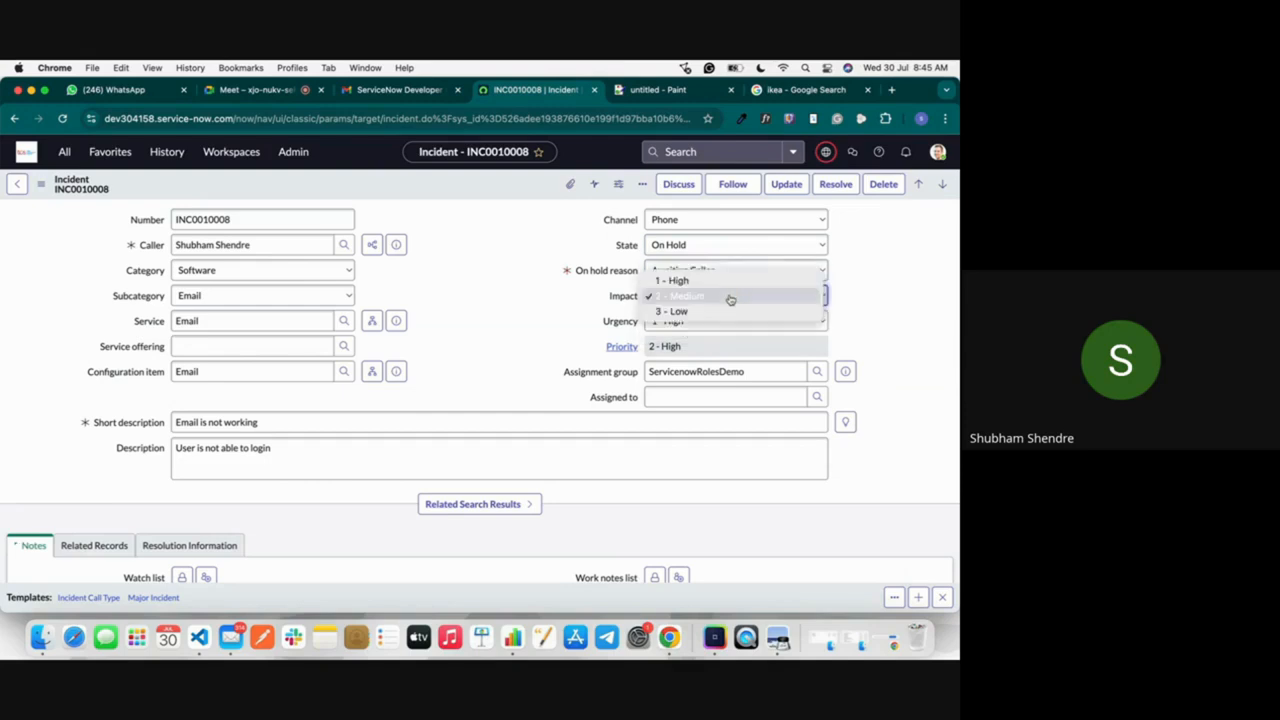
click(587, 299)
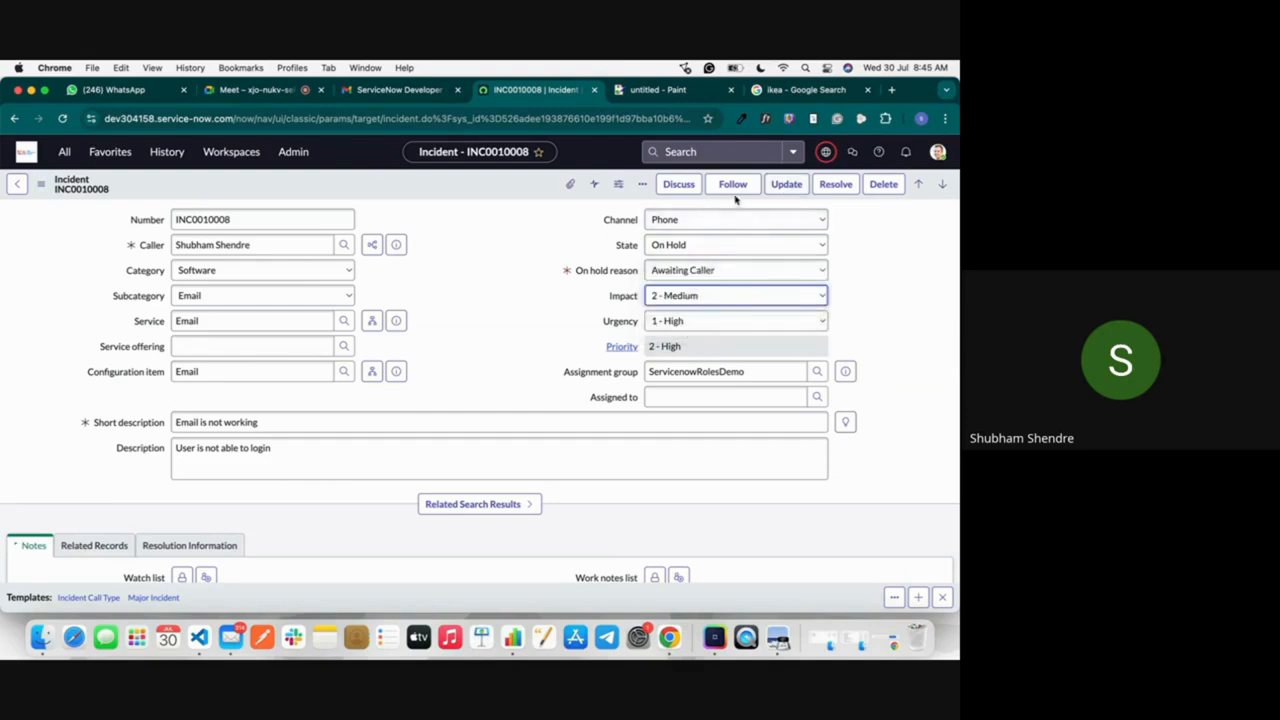
right_click(510, 182)
click(540, 192)
Step: Enter the work note "Requested the info to caller" on the incident
click(403, 349)
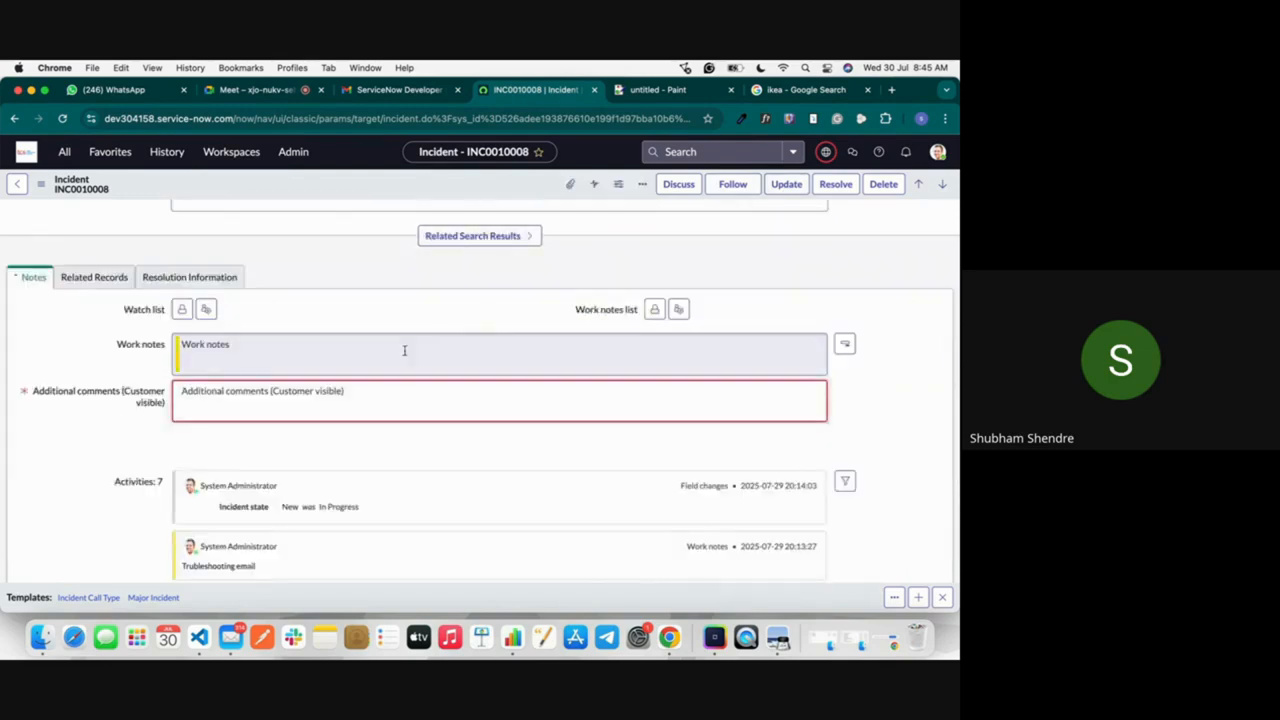
text(SHubha)
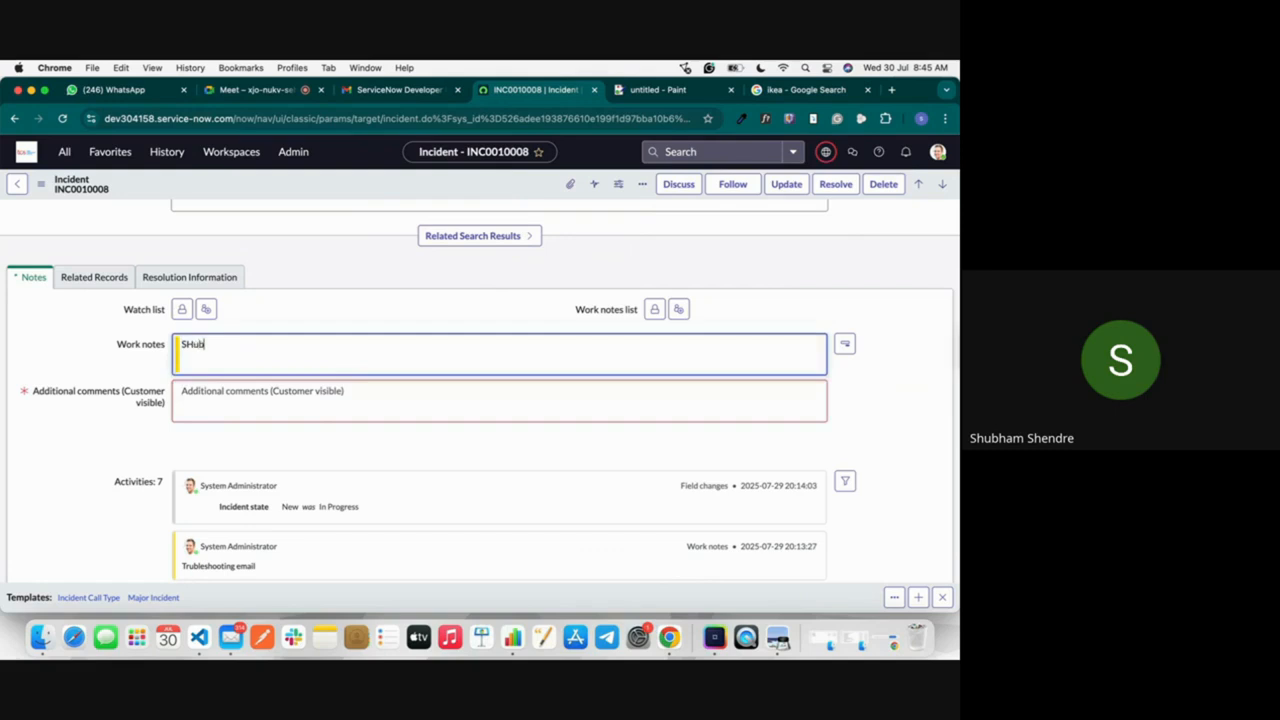
key(BackSpace)
key(BackSpace)
key(BackSpace)
key(BackSpace)
text(R)
Step: Enter "Comment" as the customer-visible additional comment, save the incident and dismiss the banner messages
click(265, 403)
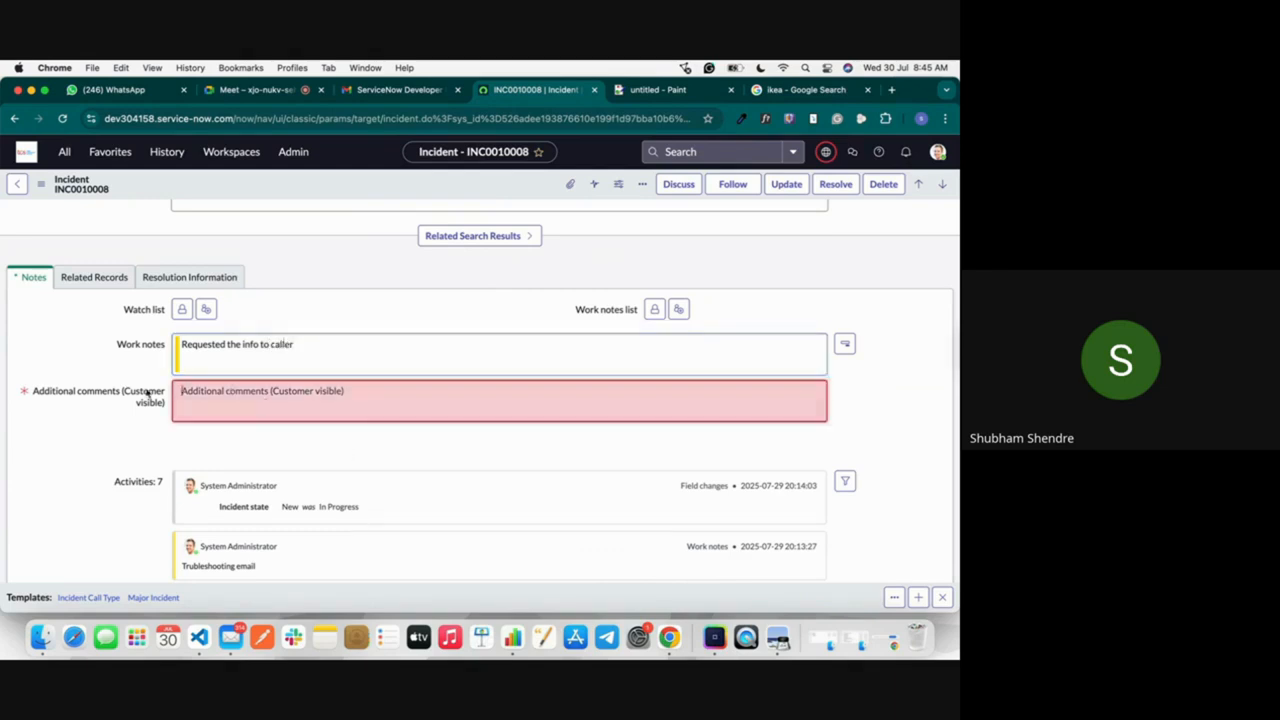
text(Comm)
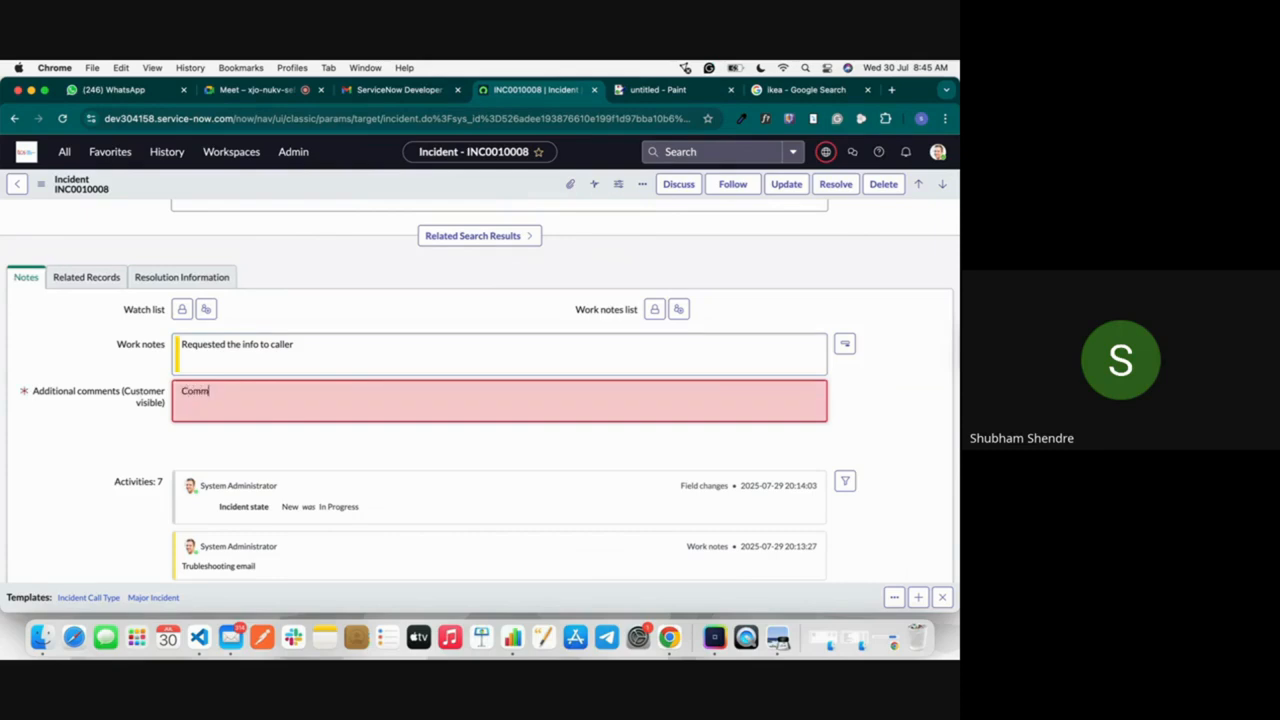
text(ent)
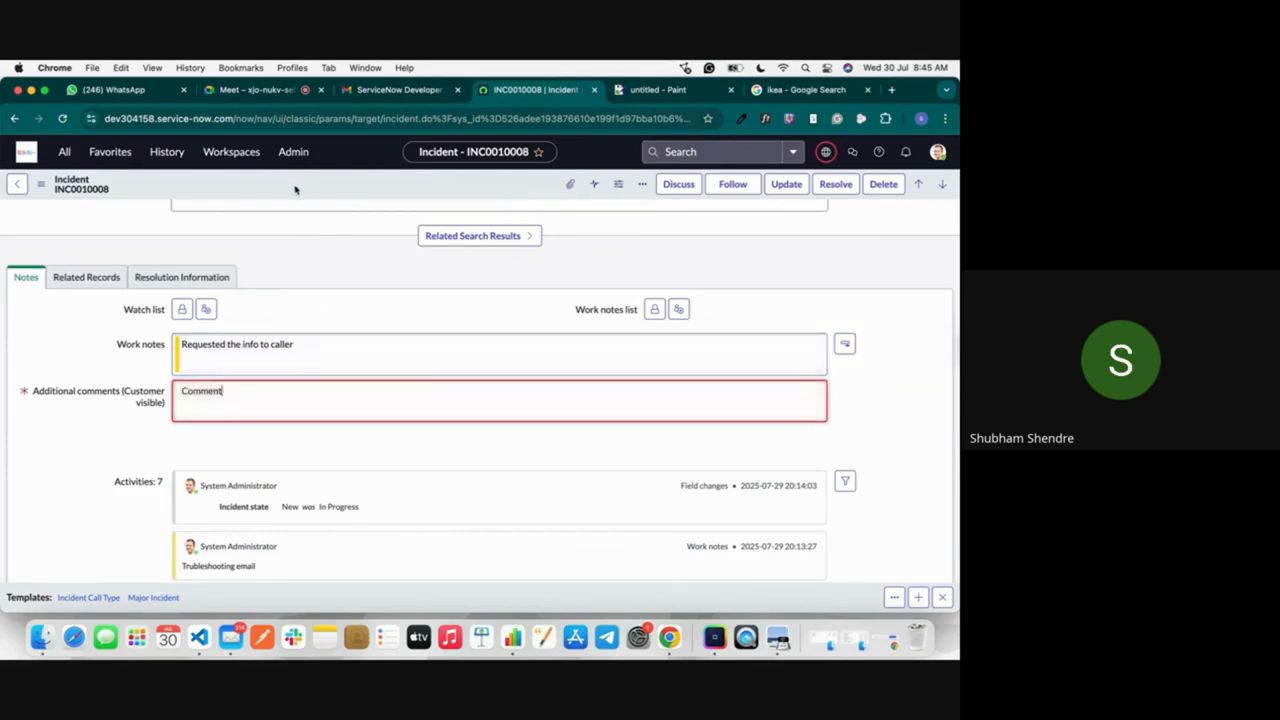
right_click(298, 190)
click(326, 196)
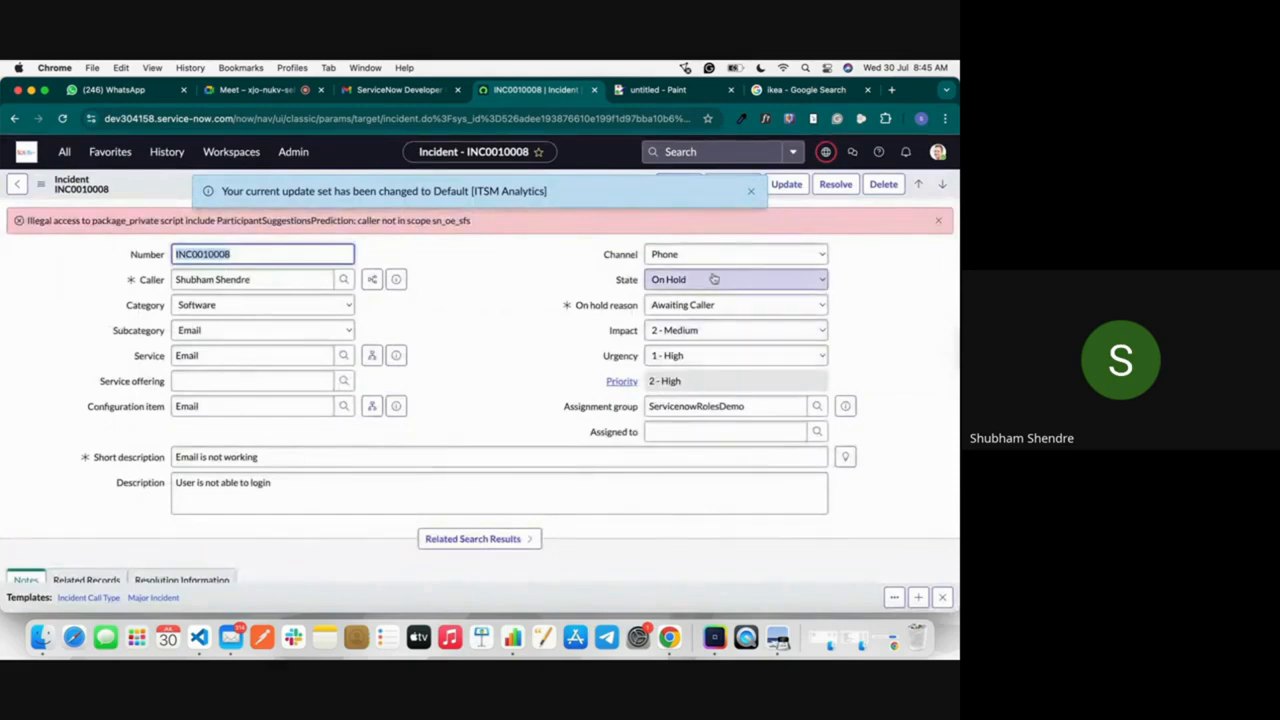
click(938, 220)
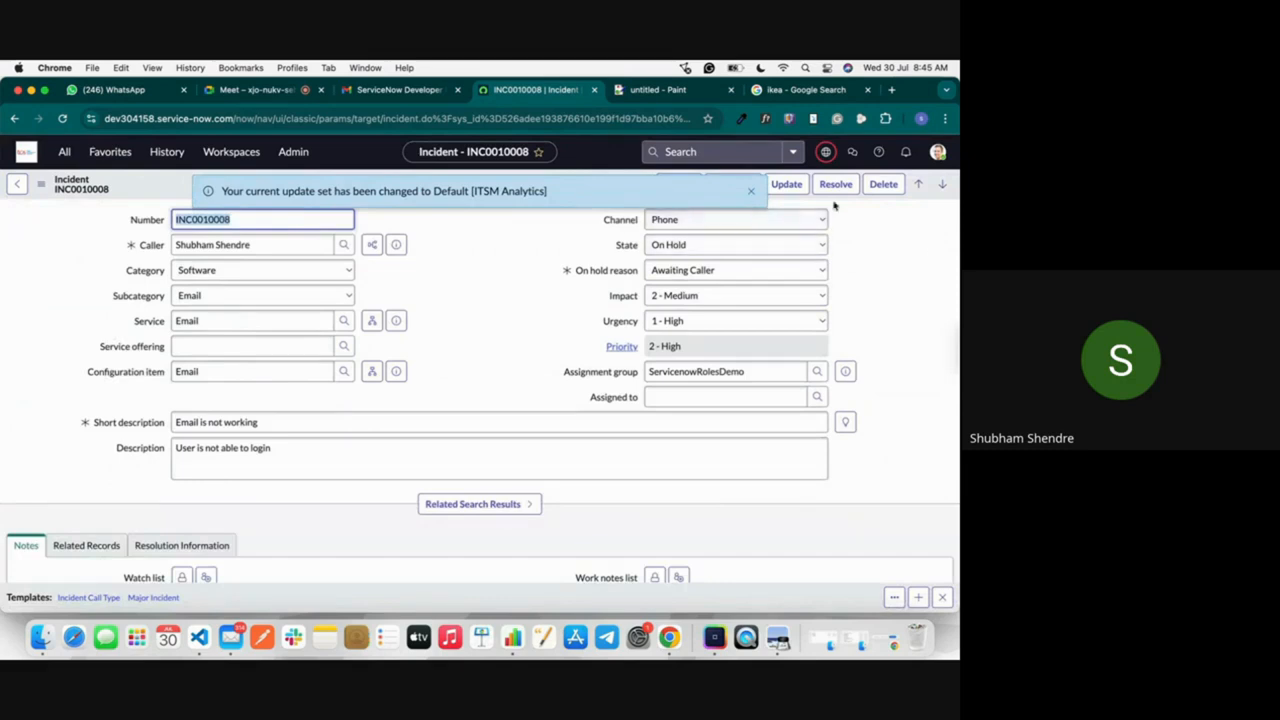
click(751, 192)
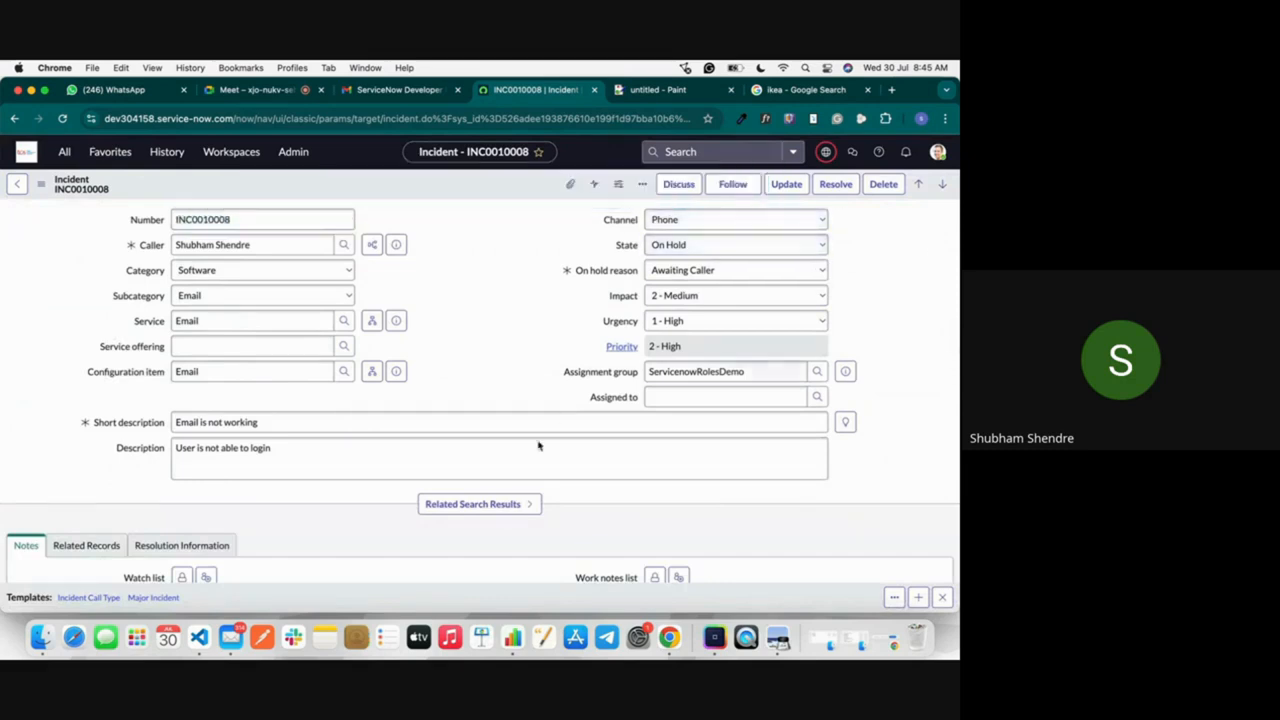
Step: Review the incident's notes, related records and resolution sections, and set Caused by Change to CHG0040004
scroll(537, 443, down, 5)
click(86, 287)
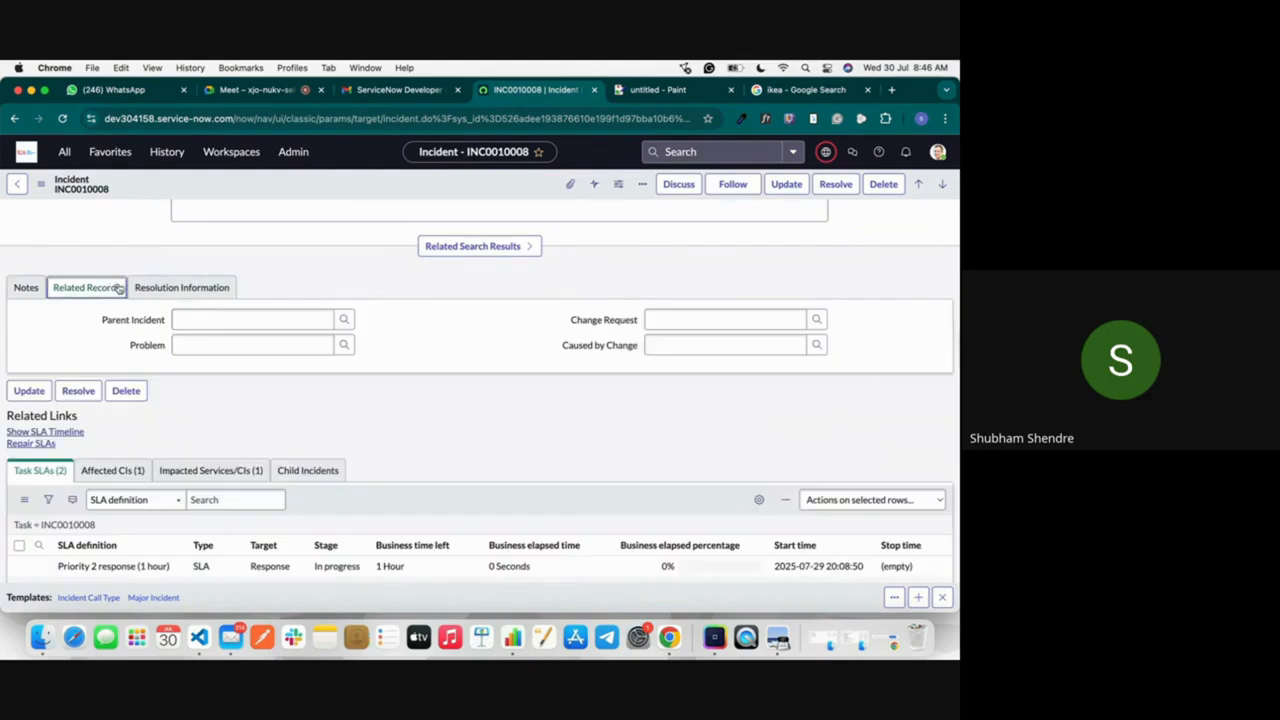
click(180, 288)
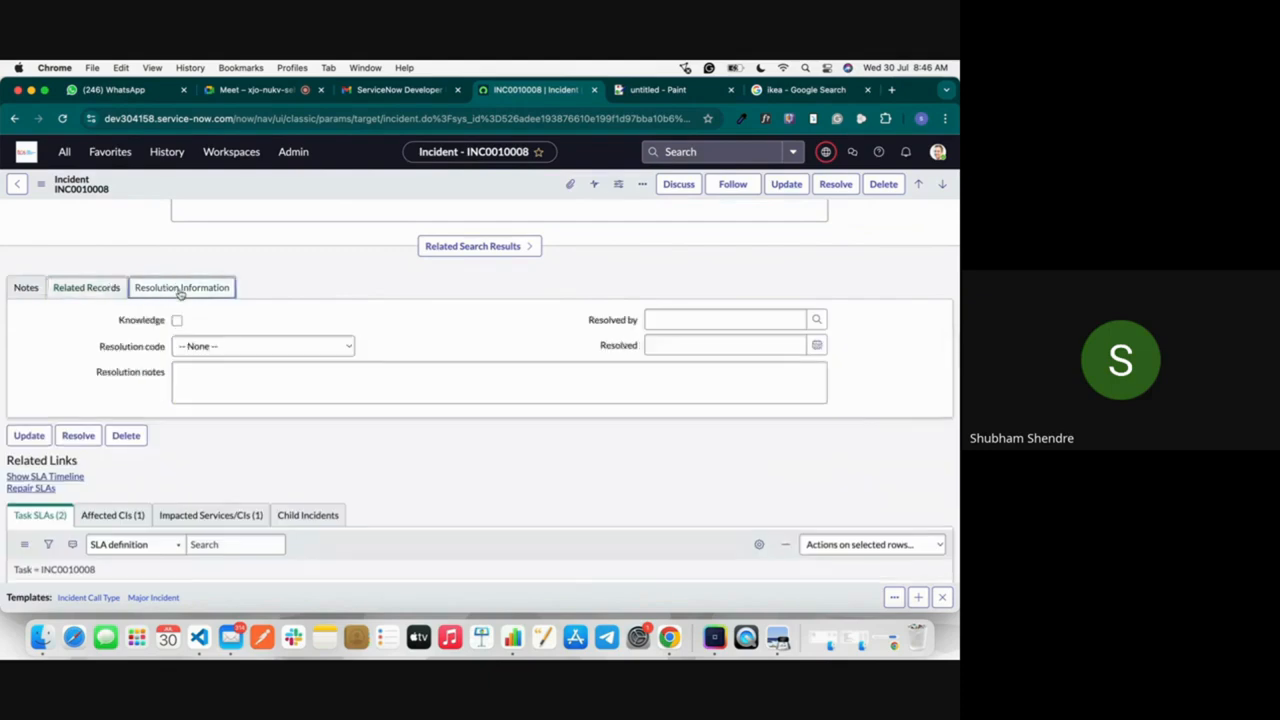
click(34, 290)
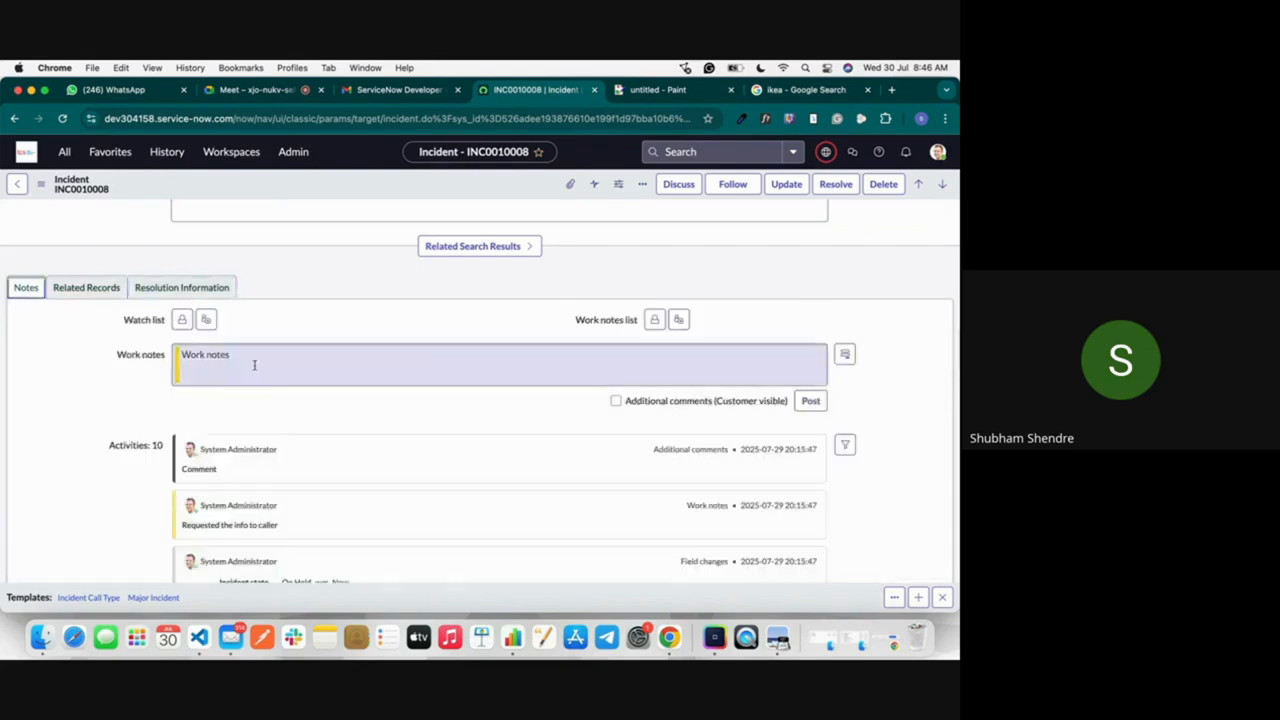
click(86, 285)
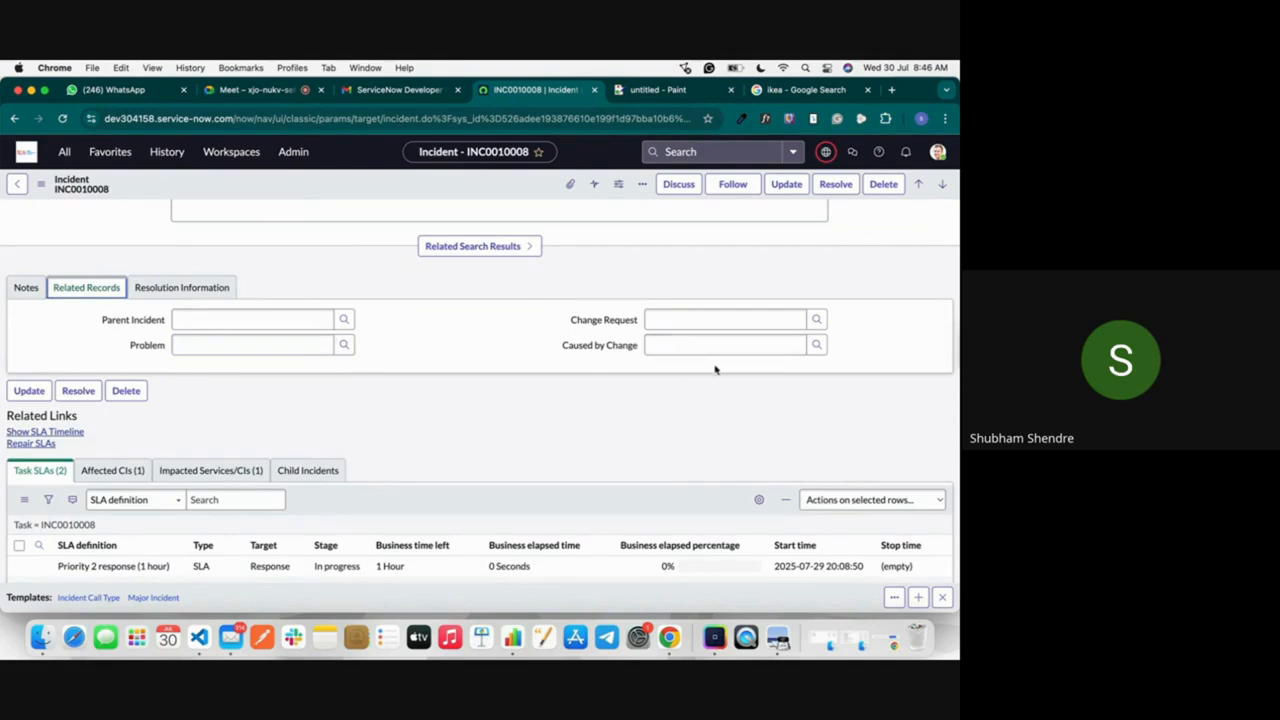
click(817, 347)
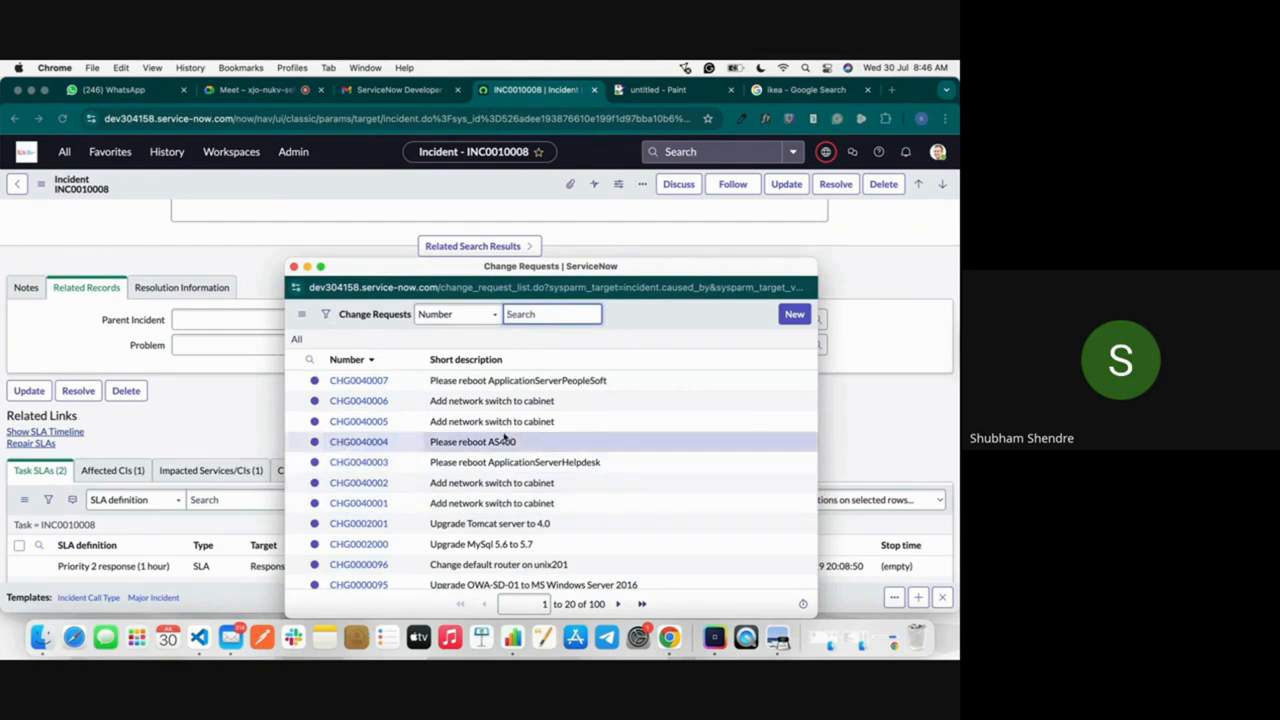
click(360, 442)
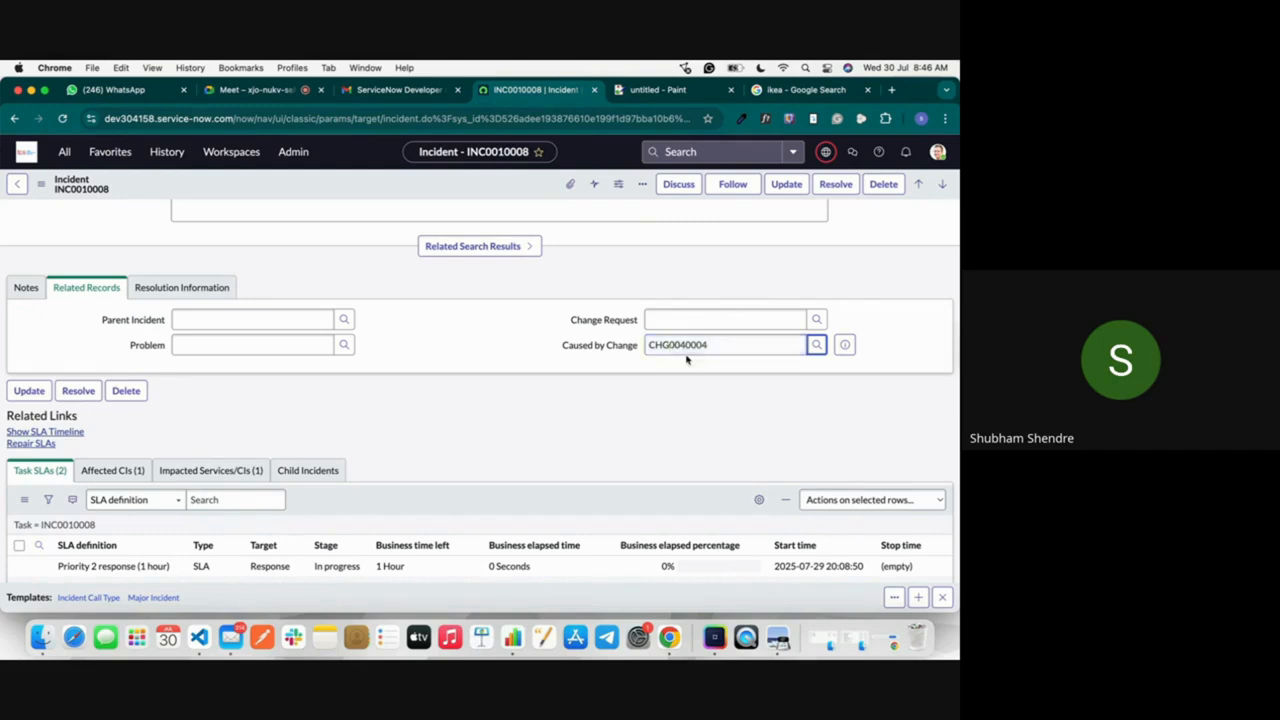
Step: Examine the Change Request lookup without choosing a record, plus the Problem and Parent Incident fields
click(819, 320)
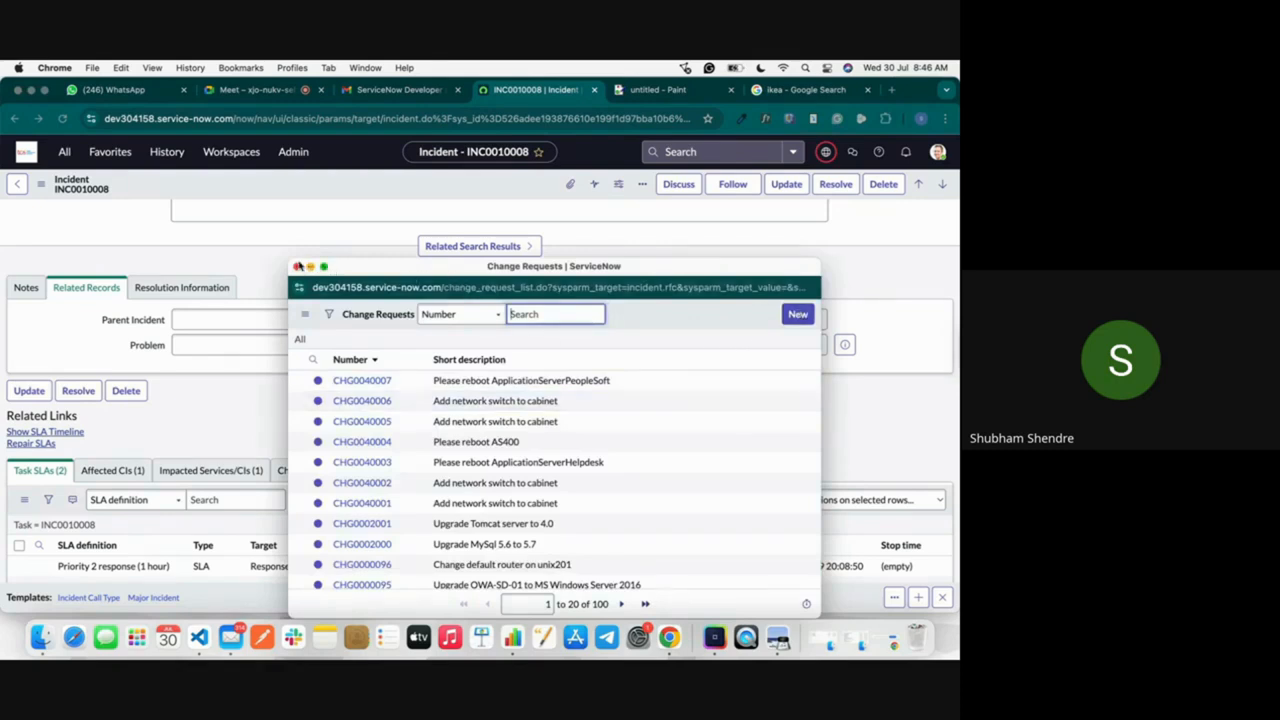
click(298, 266)
click(313, 345)
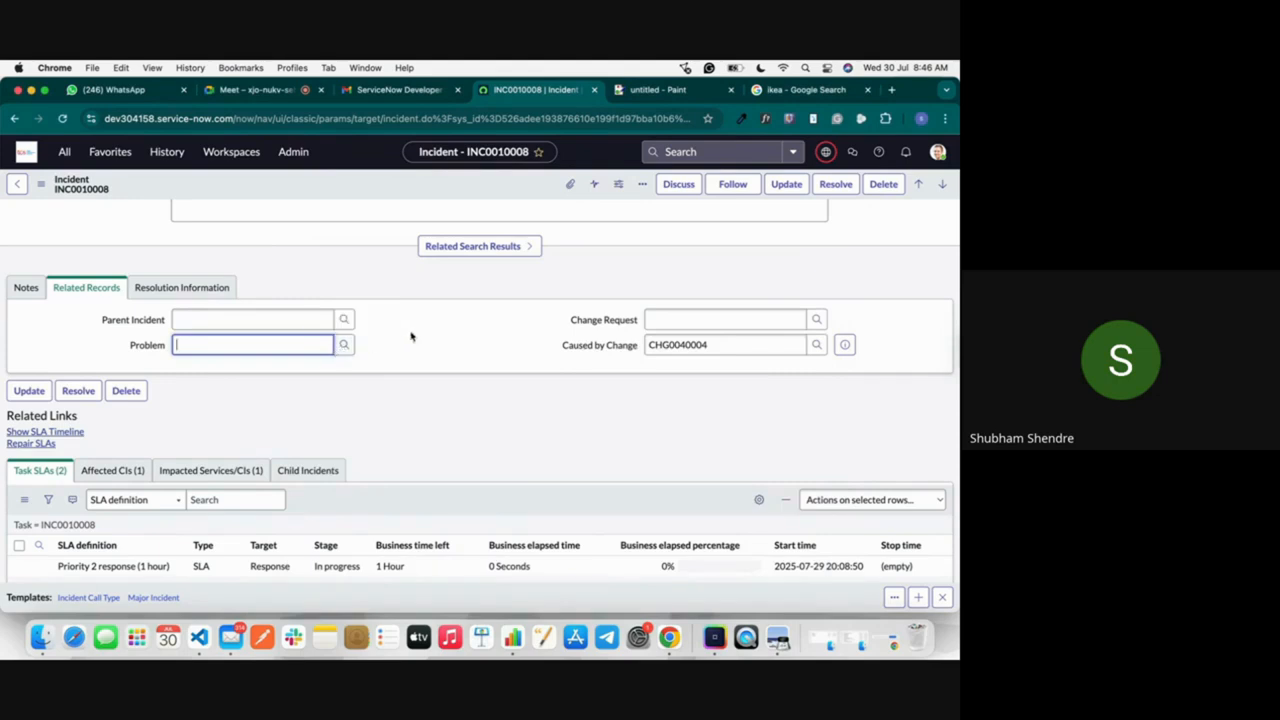
click(252, 320)
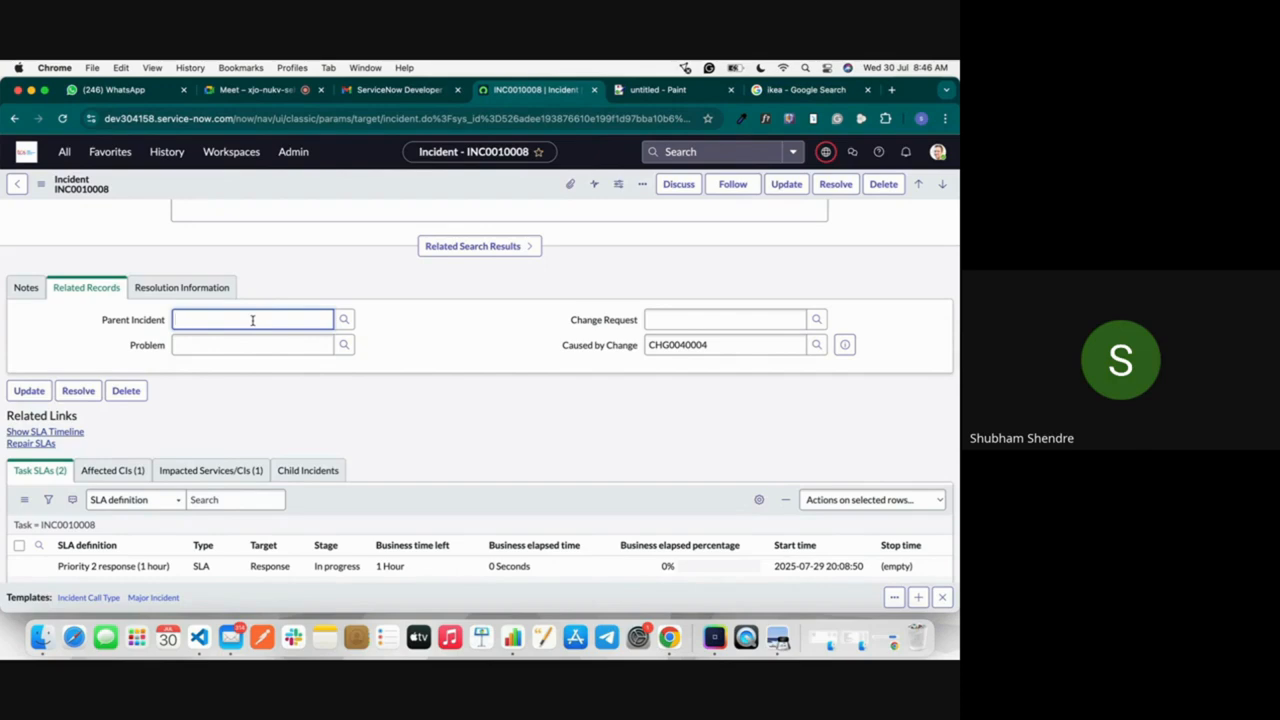
Step: Set the incident's resolution code to Known error and enter the resolution notes "Error about devise"
click(198, 289)
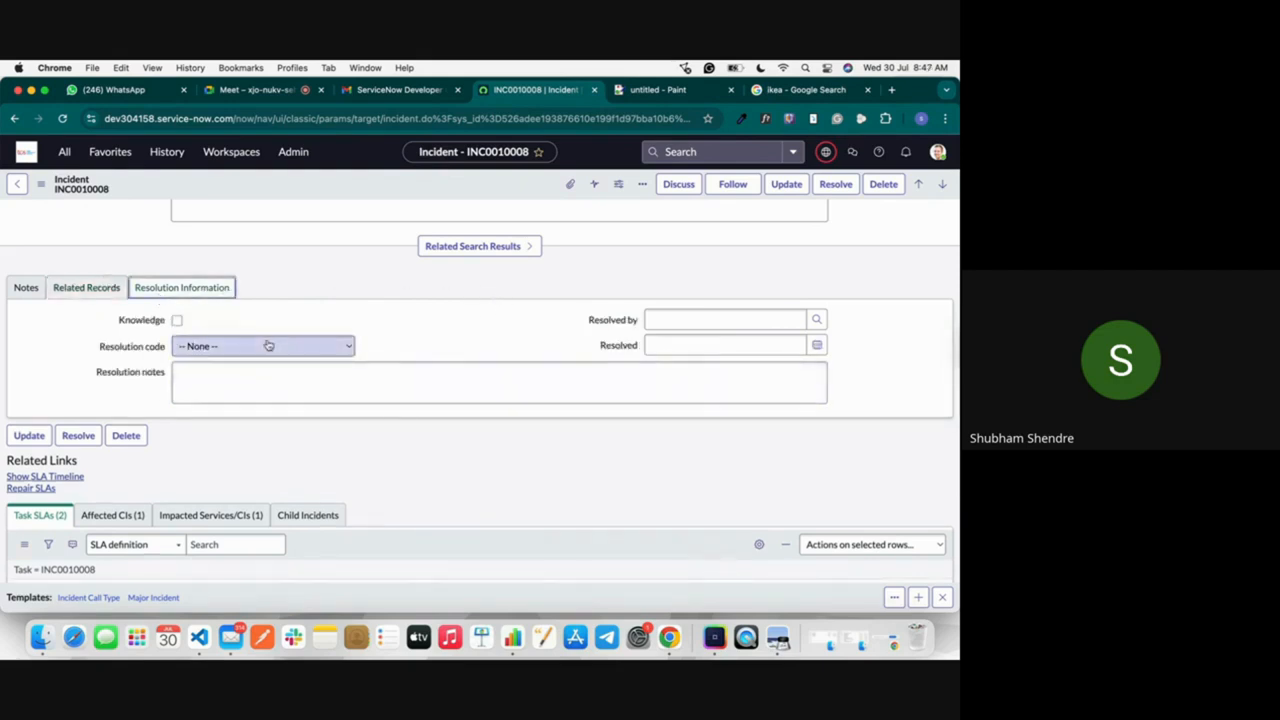
click(176, 322)
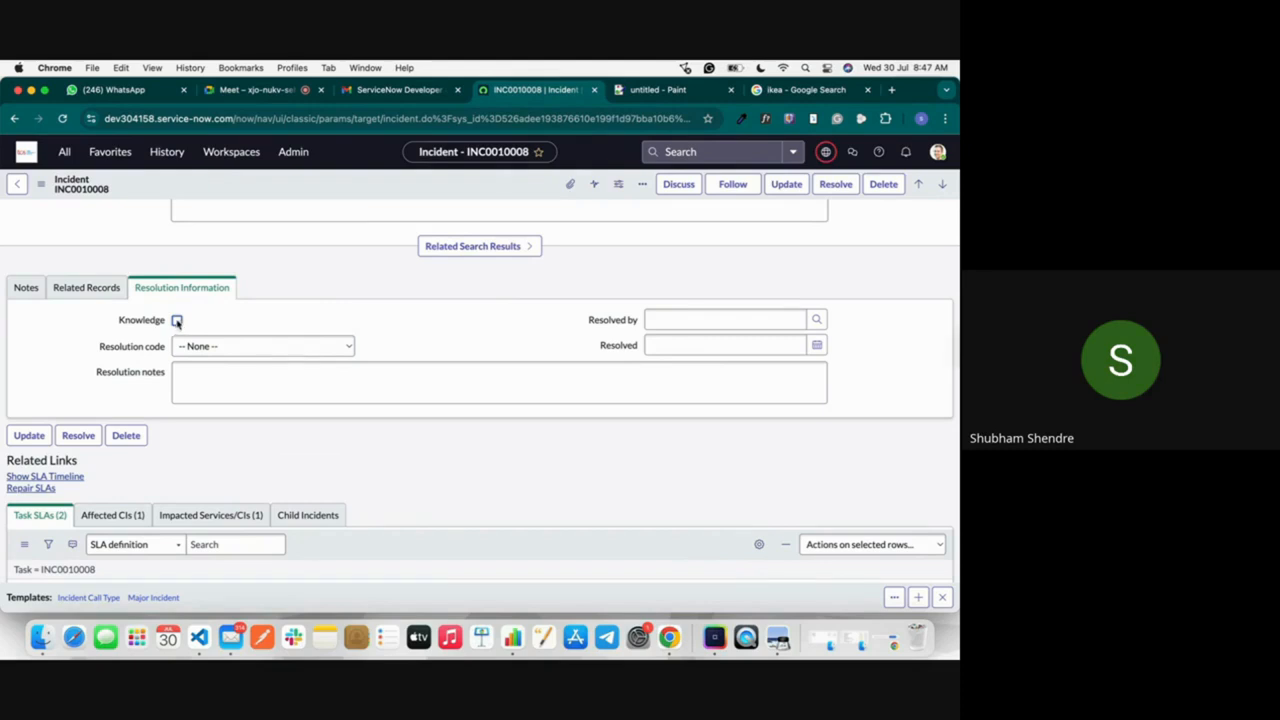
click(200, 346)
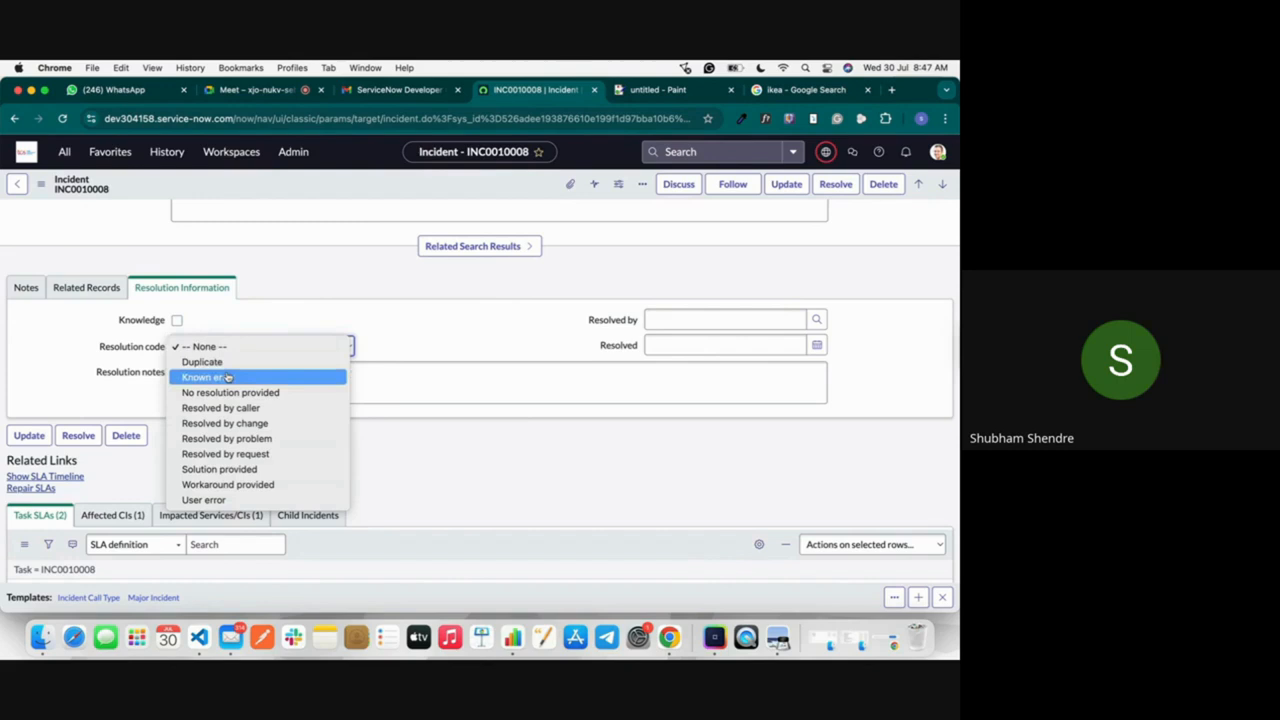
click(228, 377)
click(254, 381)
text(Err)
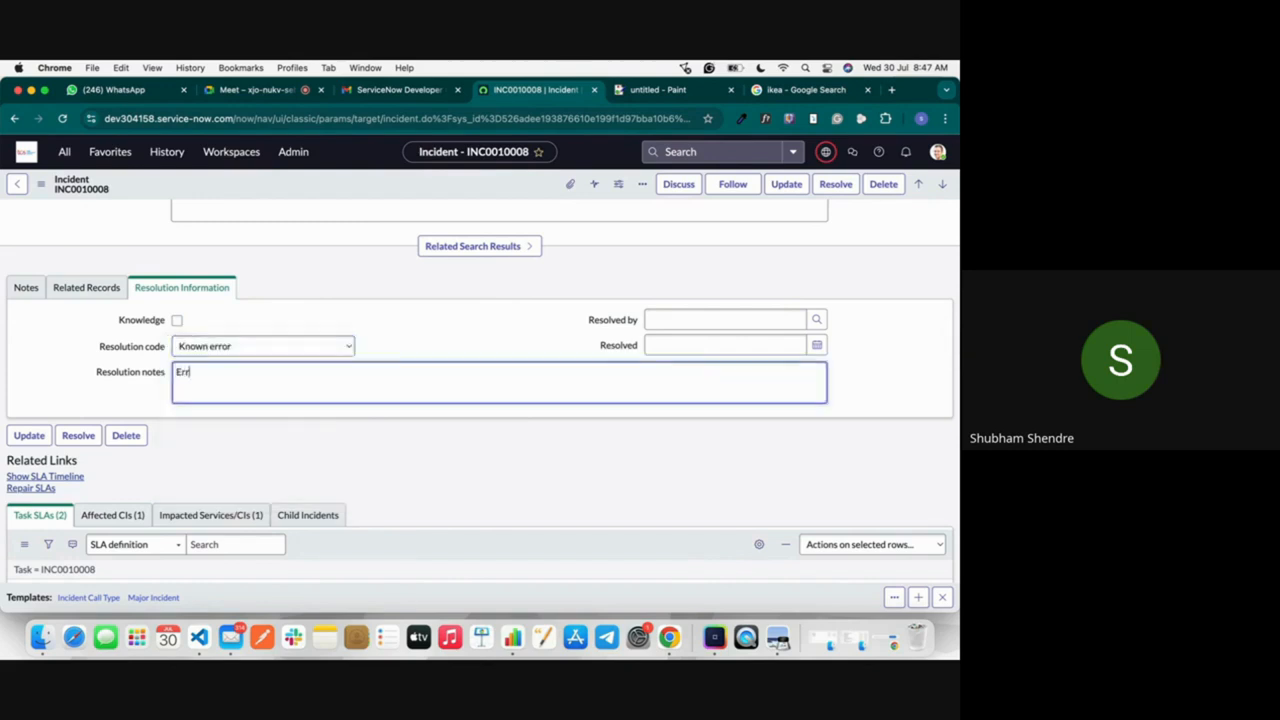
text(or about devide)
key(BackSpace)
key(BackSpace)
text(se)
click(700, 320)
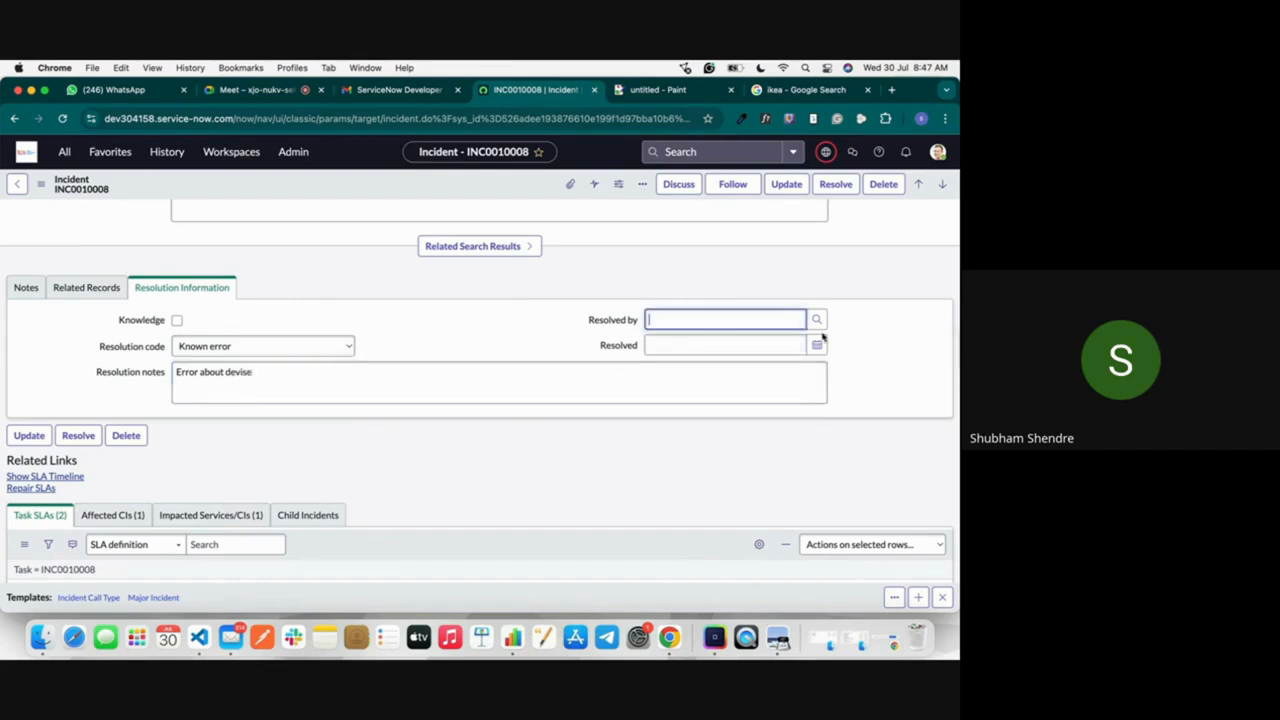
click(816, 321)
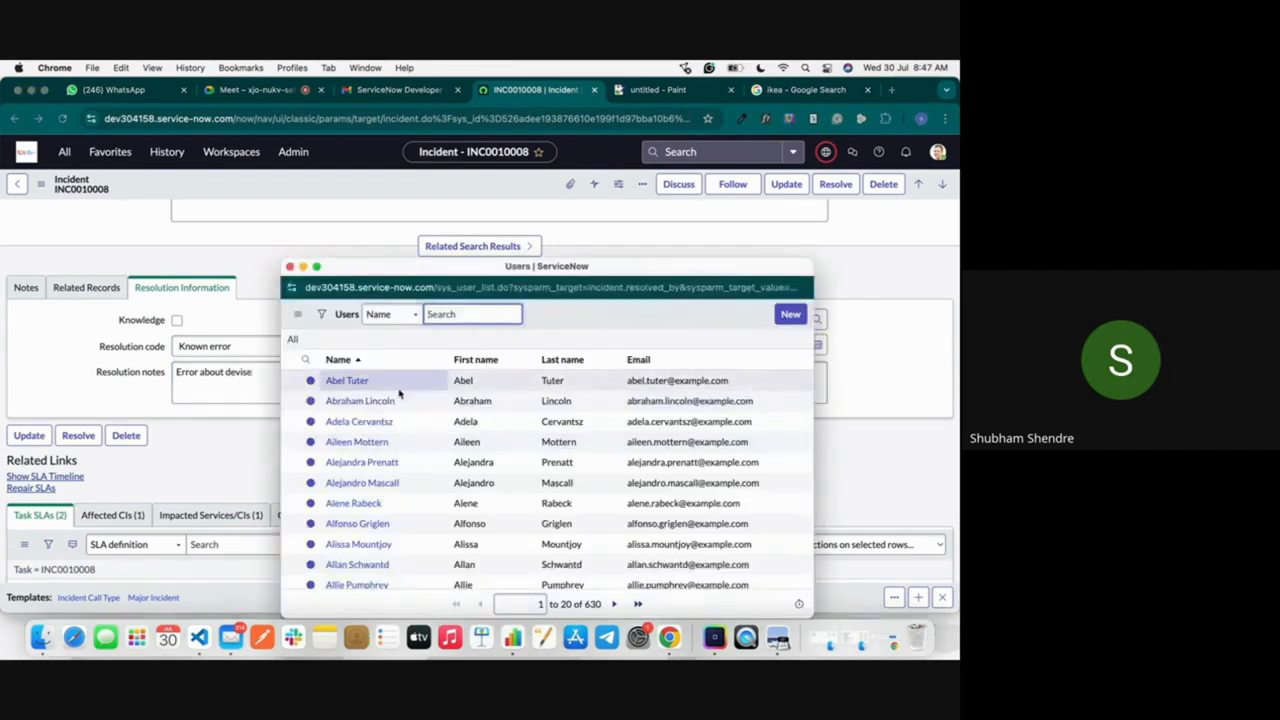
text(sachin)
key(Return)
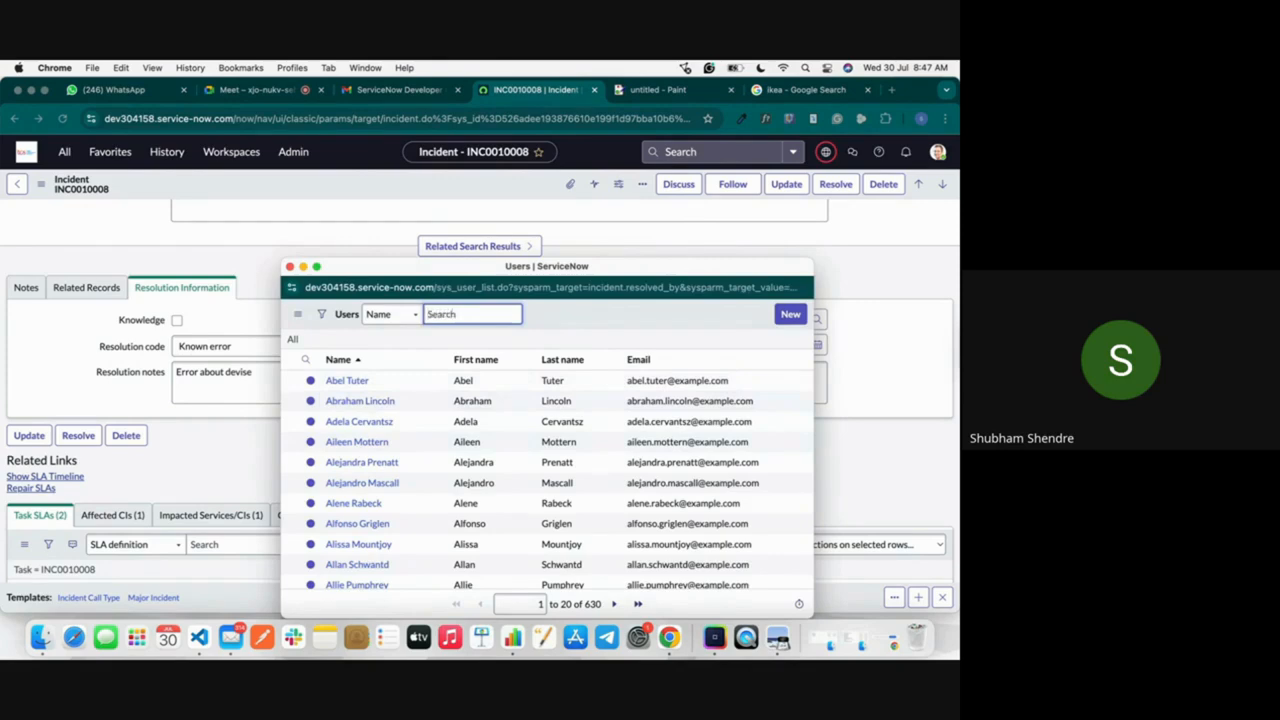
click(353, 410)
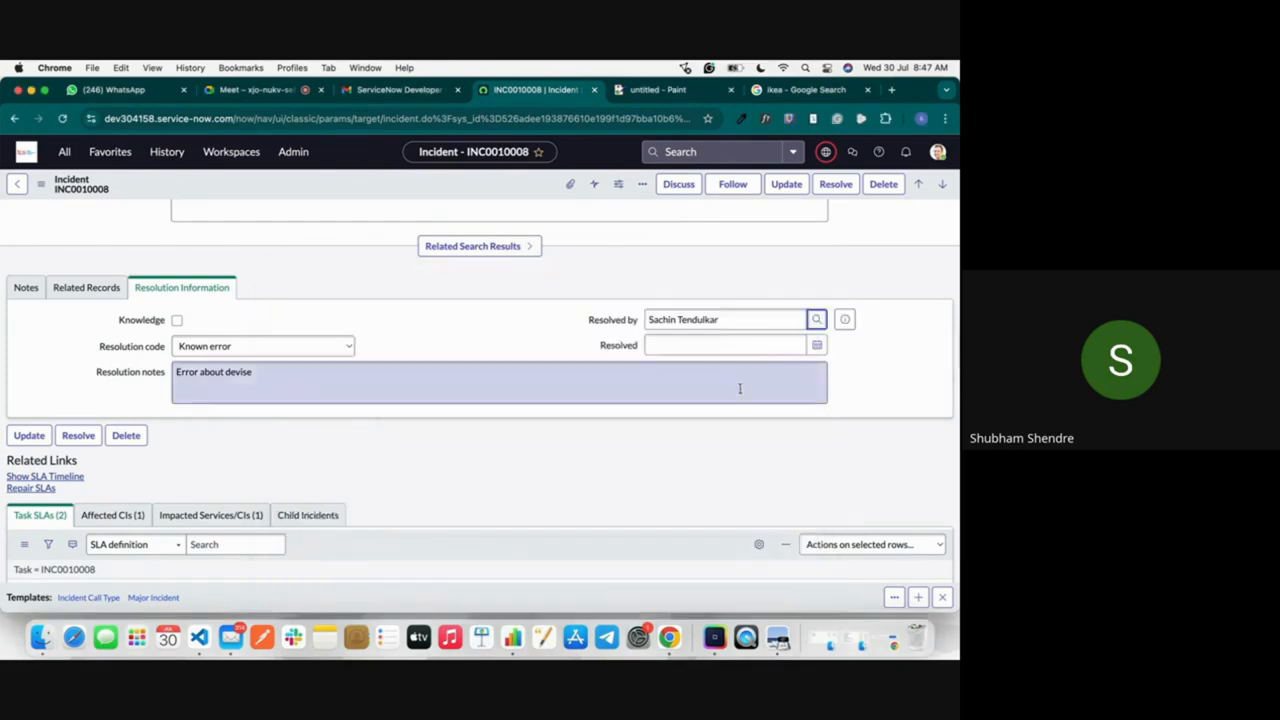
click(817, 345)
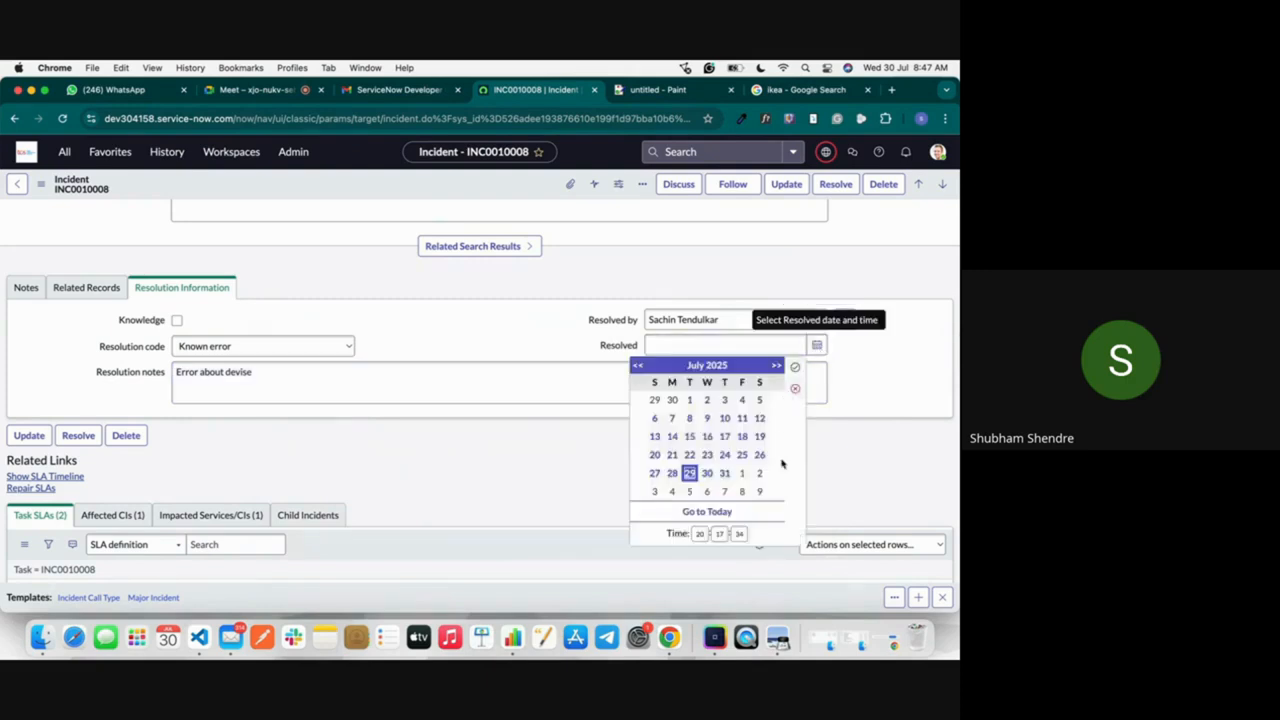
click(817, 346)
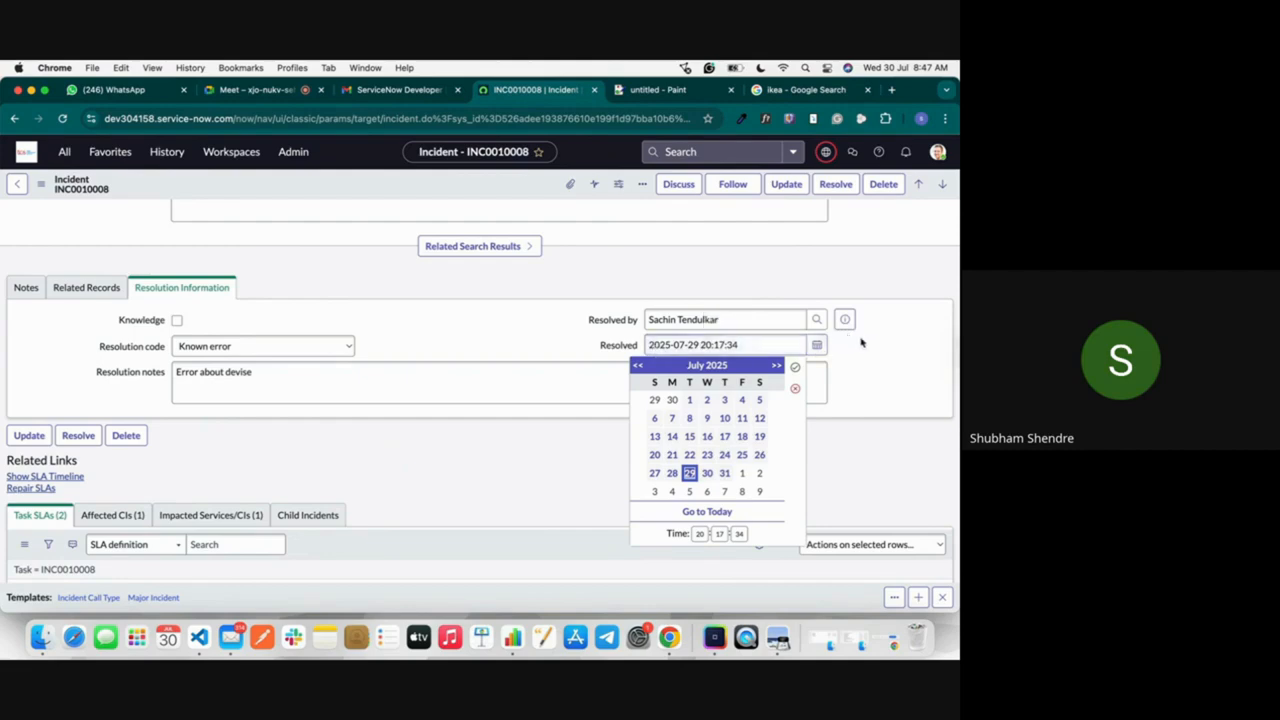
click(817, 345)
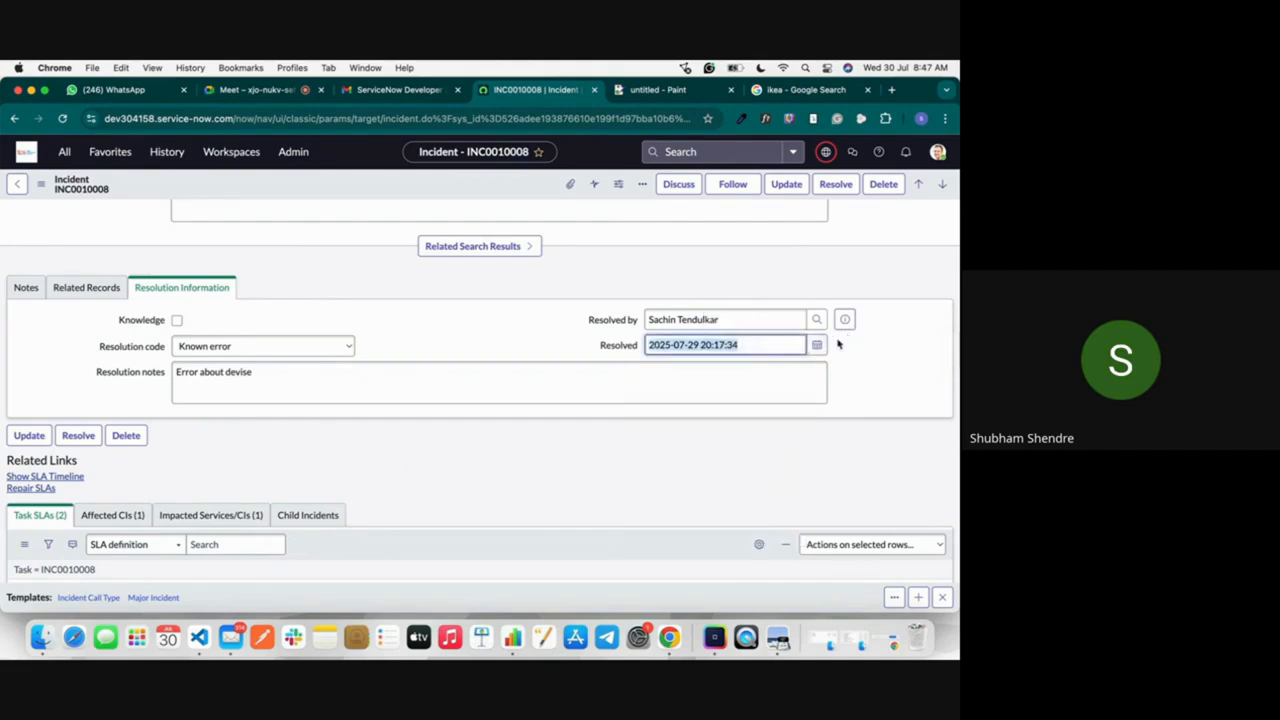
Step: Try to resolve the incident as a known error, dismiss the error messages and try to save it again
click(67, 439)
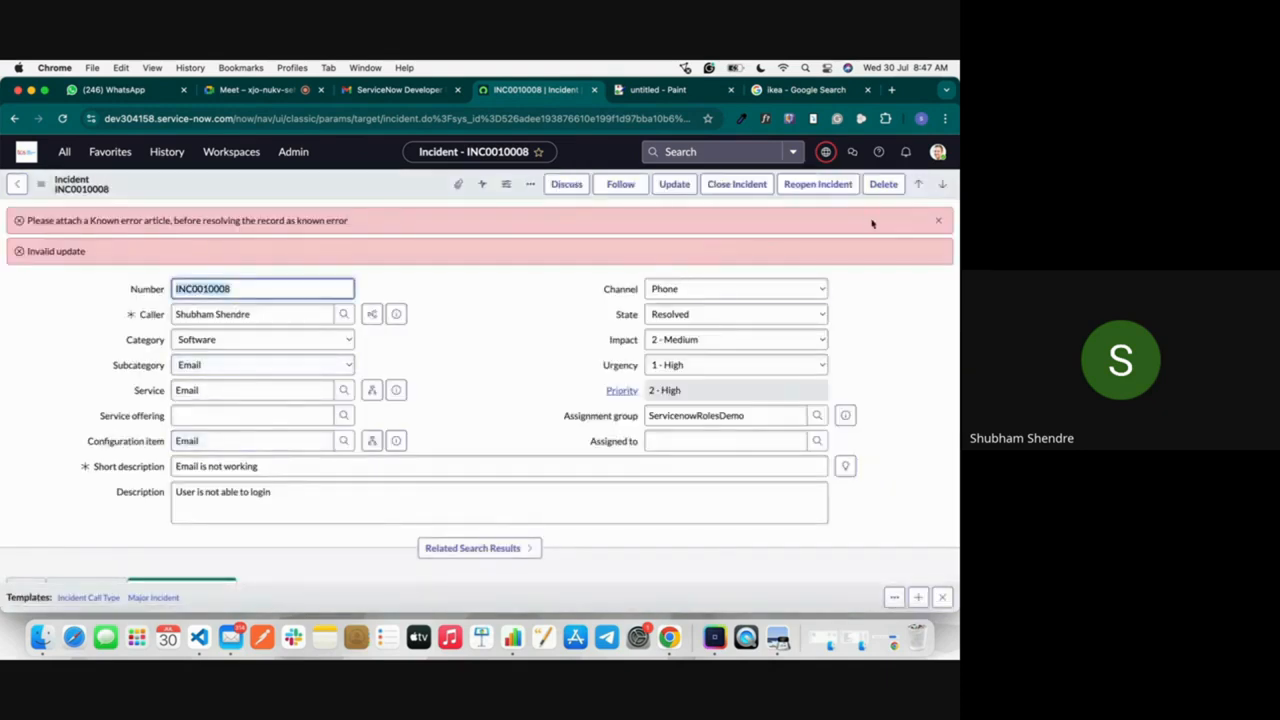
click(940, 224)
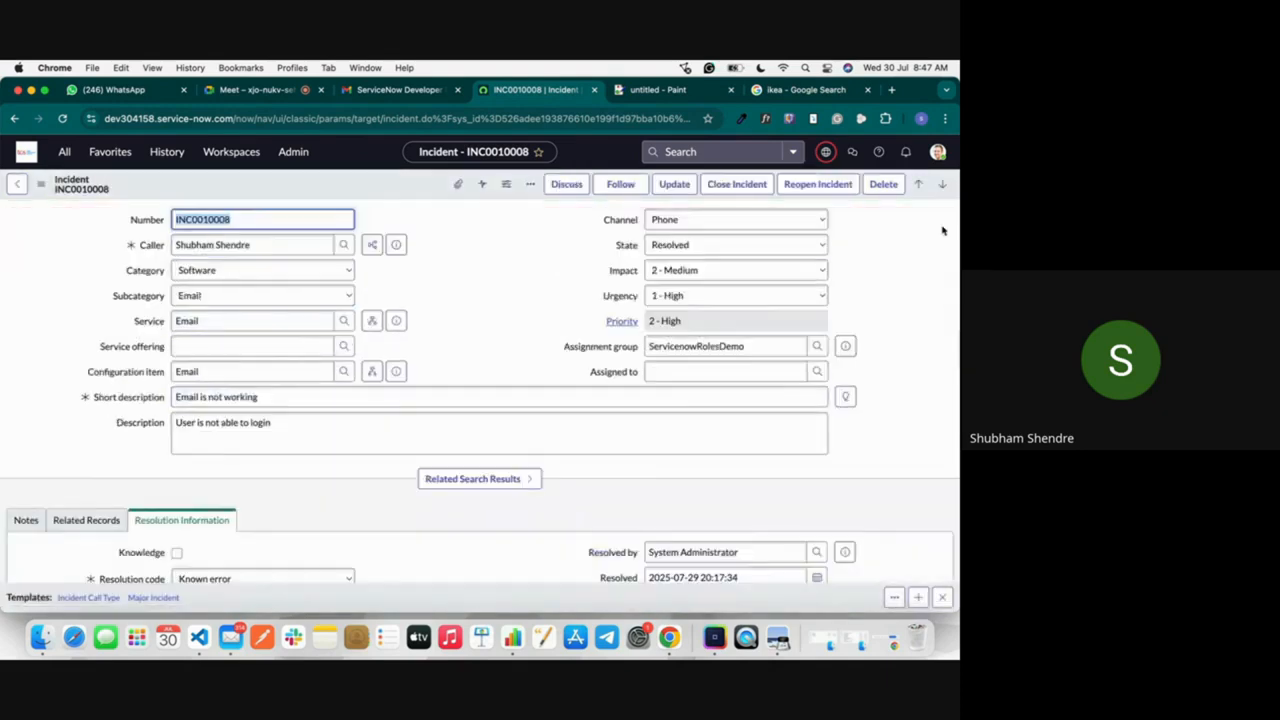
right_click(291, 192)
click(317, 194)
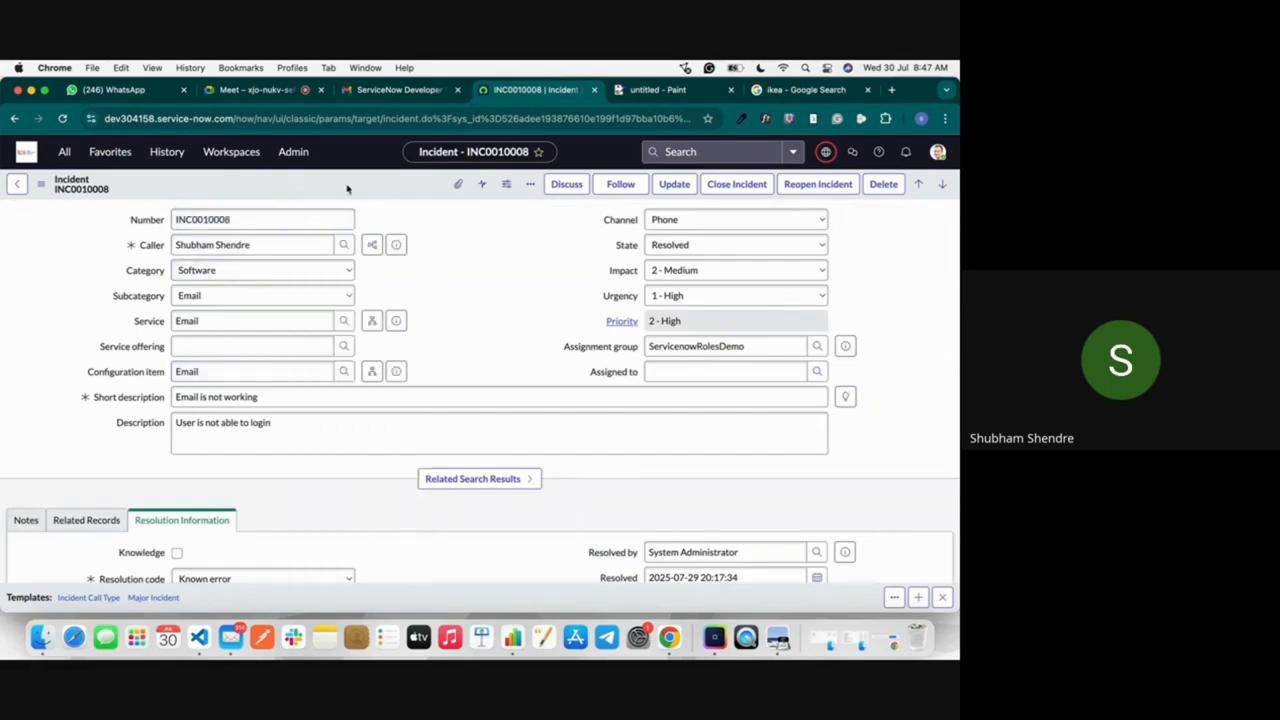
right_click(347, 188)
click(366, 195)
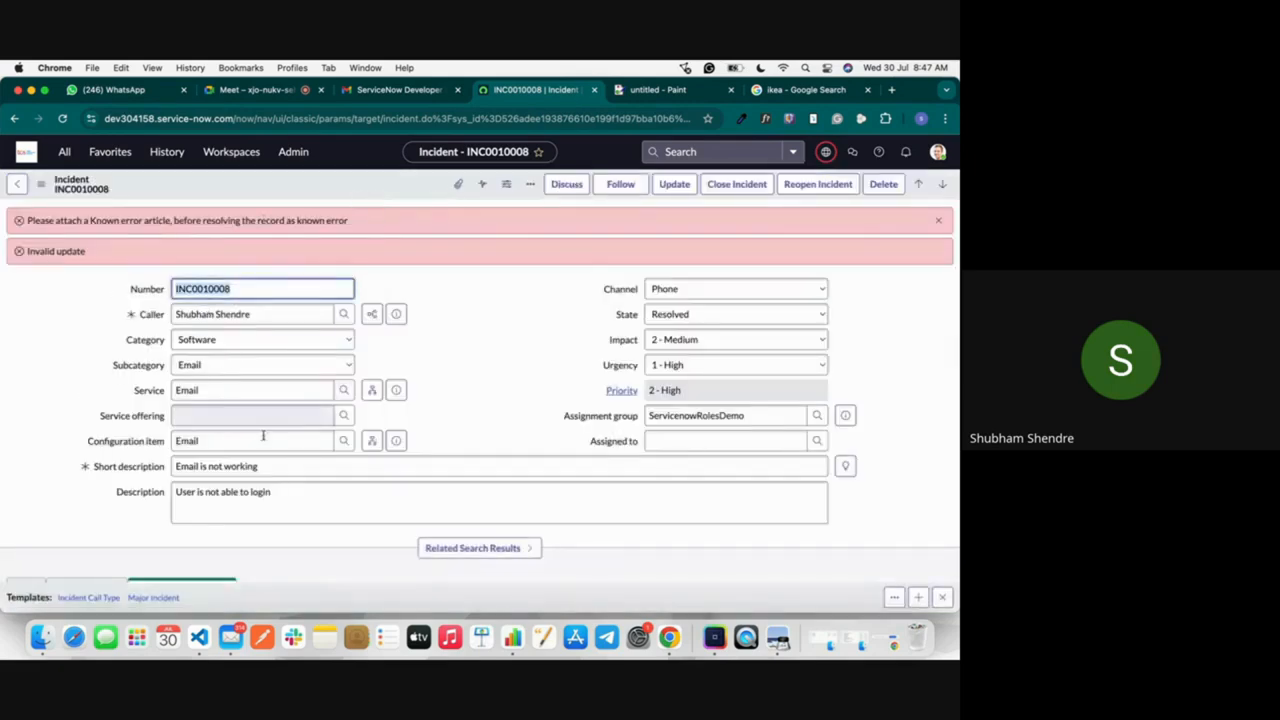
Step: Change the incident's resolution code to No resolution provided
scroll(263, 435, down, 5)
scroll(264, 440, up, 2)
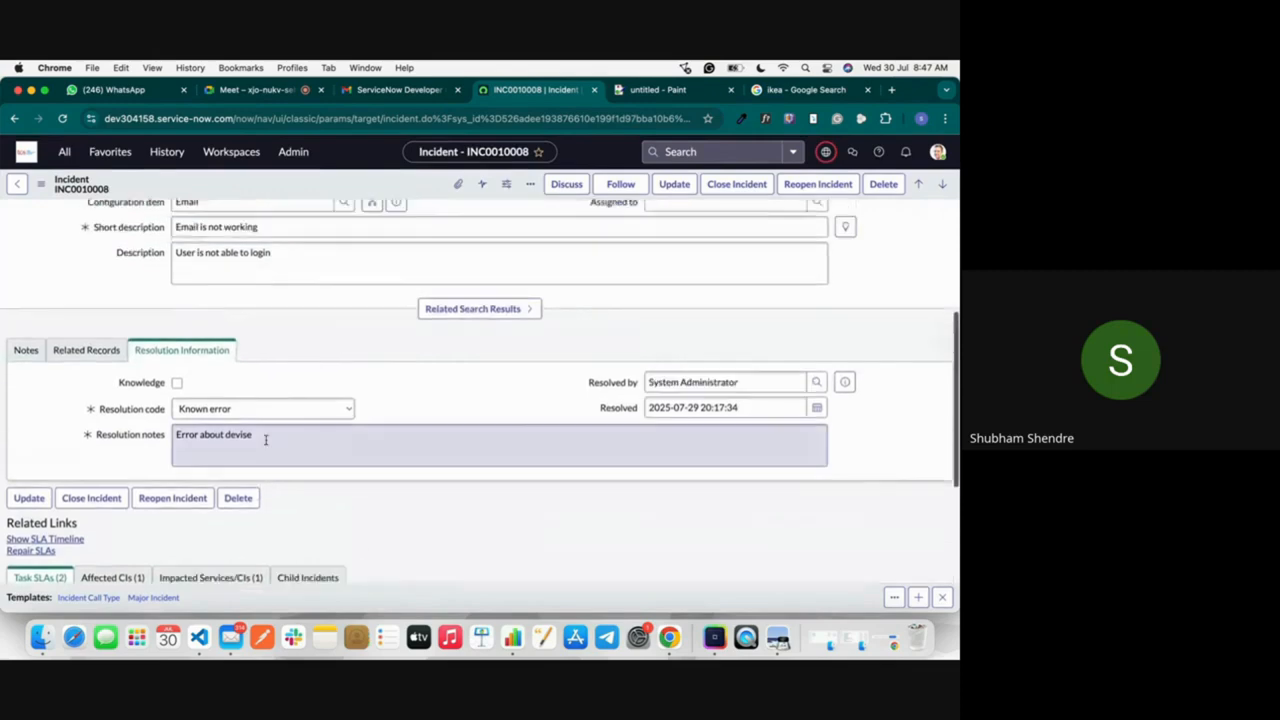
scroll(265, 438, up, 1)
click(264, 436)
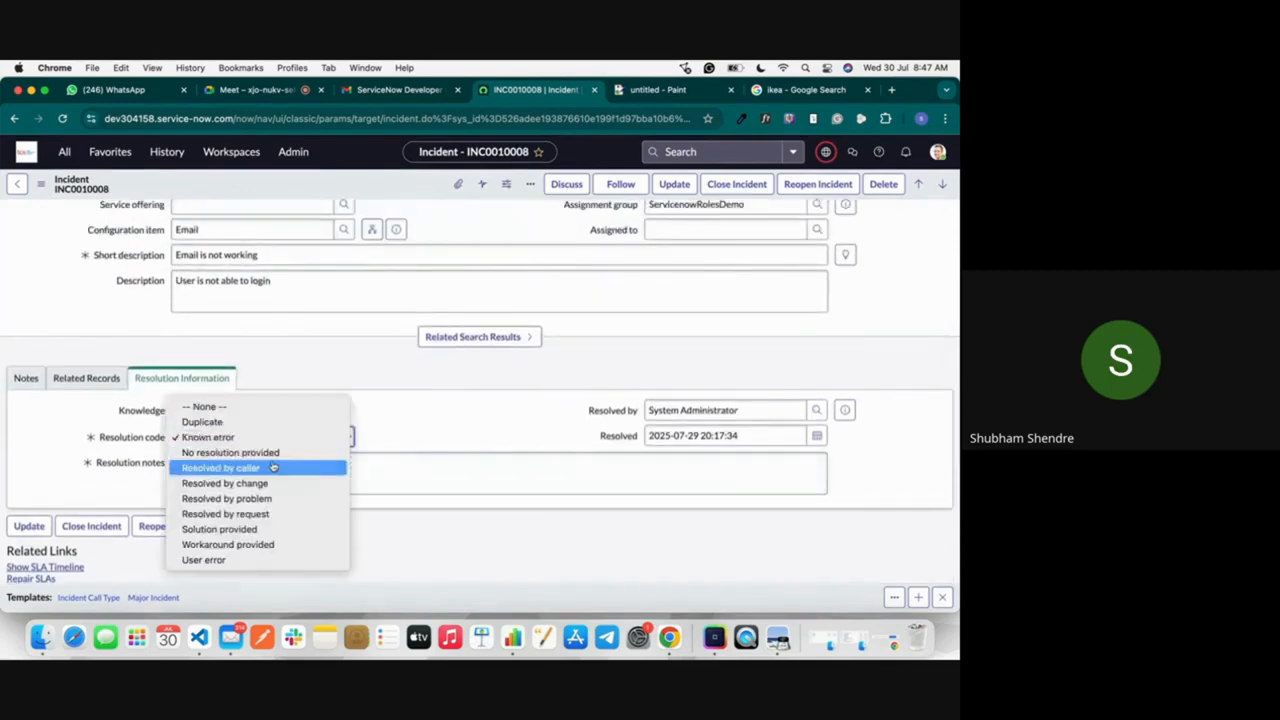
click(268, 458)
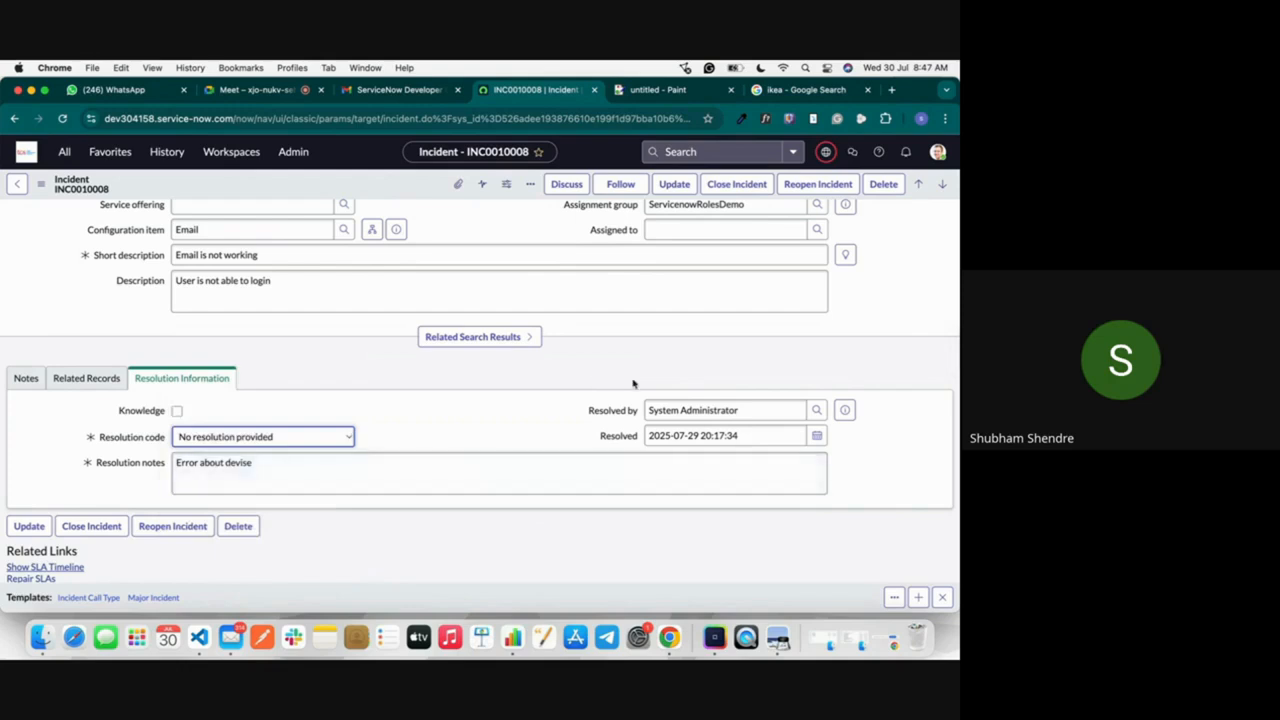
Step: Save the incident with its resolution details and close the incident
right_click(395, 186)
click(420, 191)
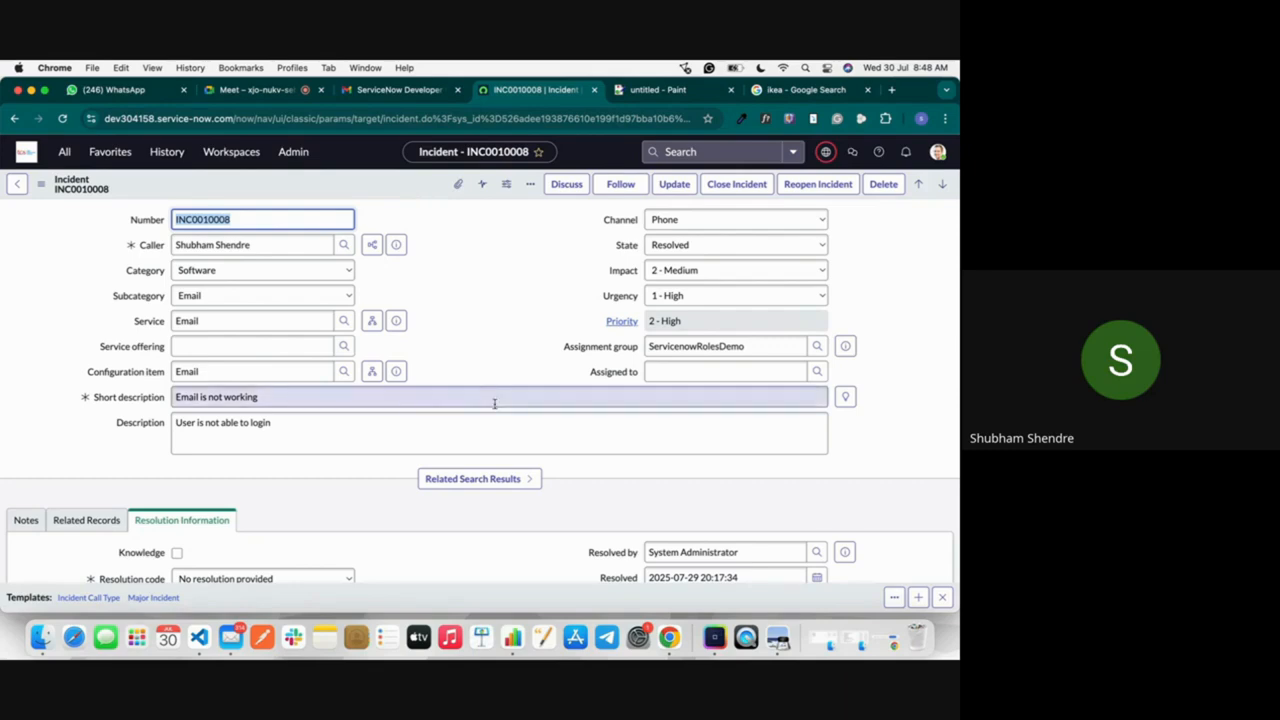
scroll(494, 403, down, 5)
scroll(438, 361, up, 5)
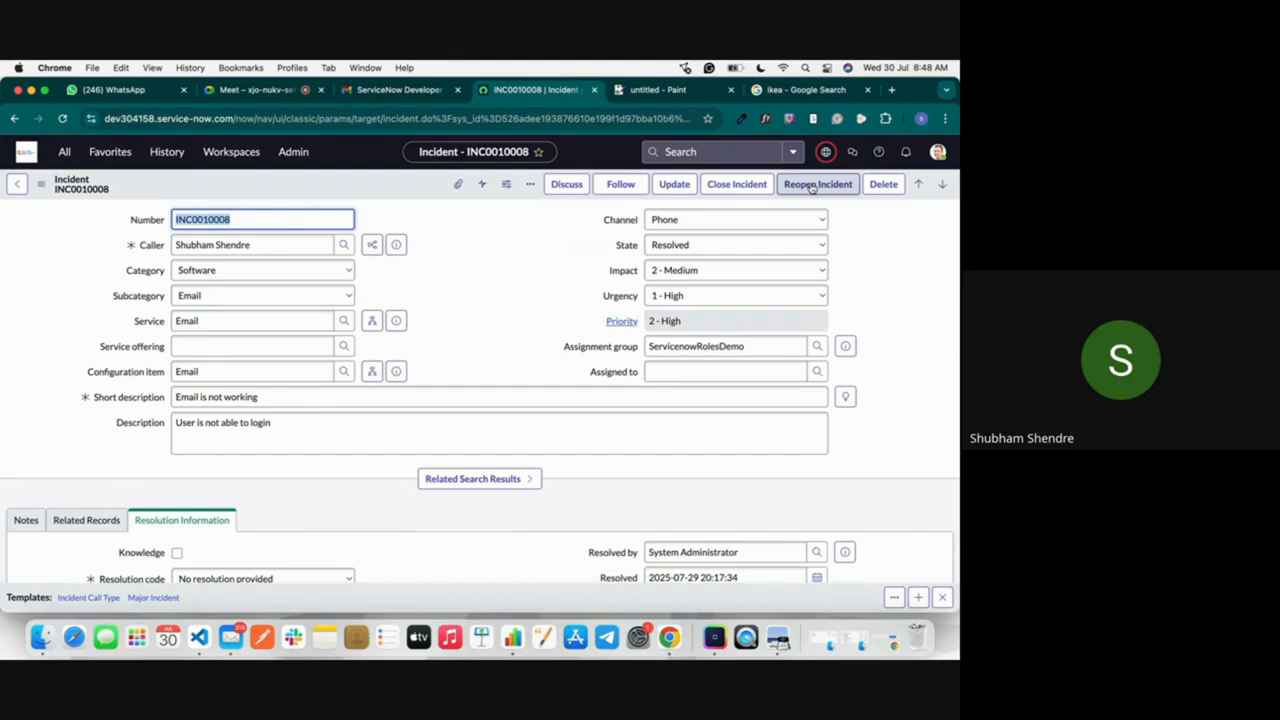
click(743, 184)
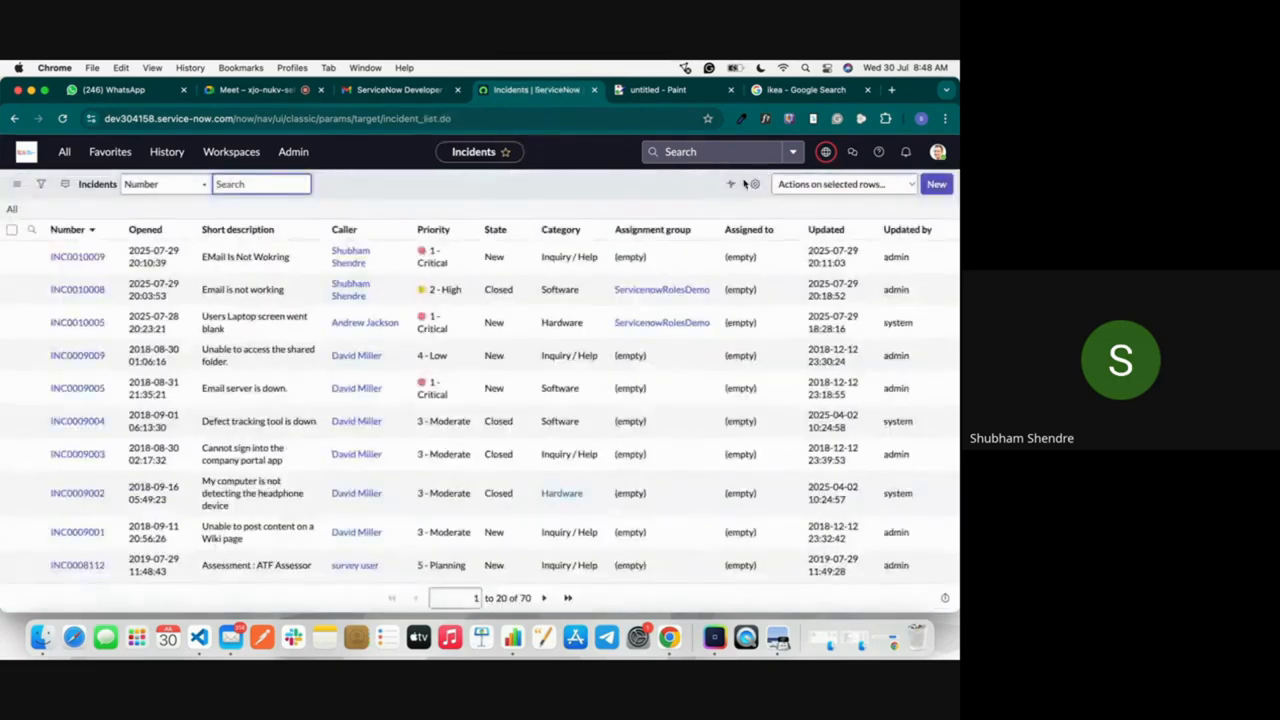
Step: Open the closed "Email is not working" incident and review its locked fields, resolution information and Task SLAs
click(93, 292)
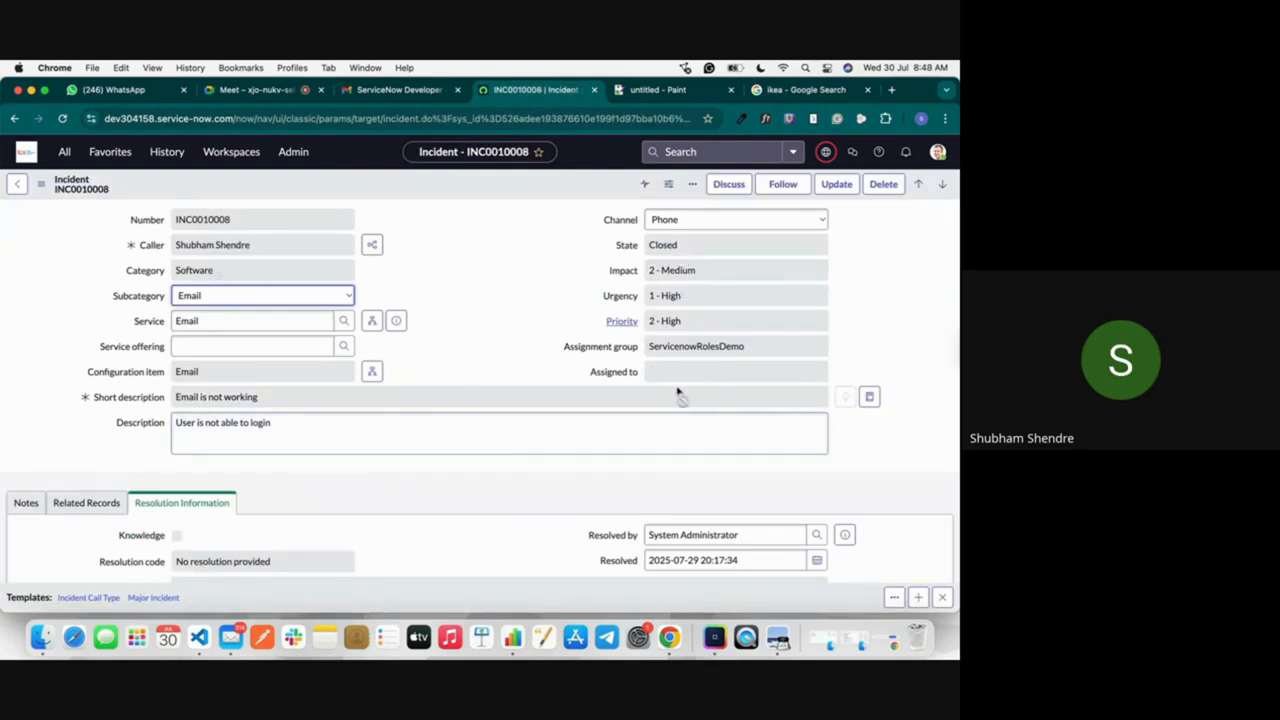
scroll(680, 391, down, 5)
scroll(678, 392, down, 3)
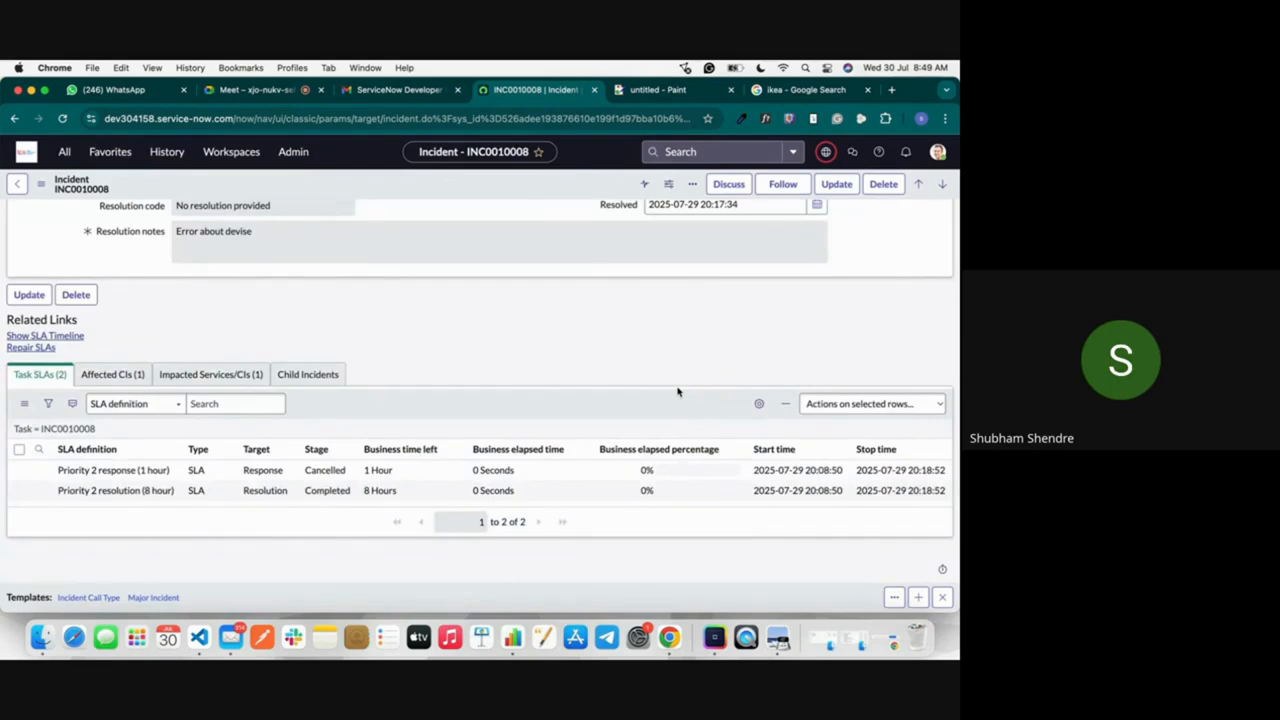
scroll(678, 392, up, 10)
Step: Switch to the Google Meet call and look through its participant list
click(271, 97)
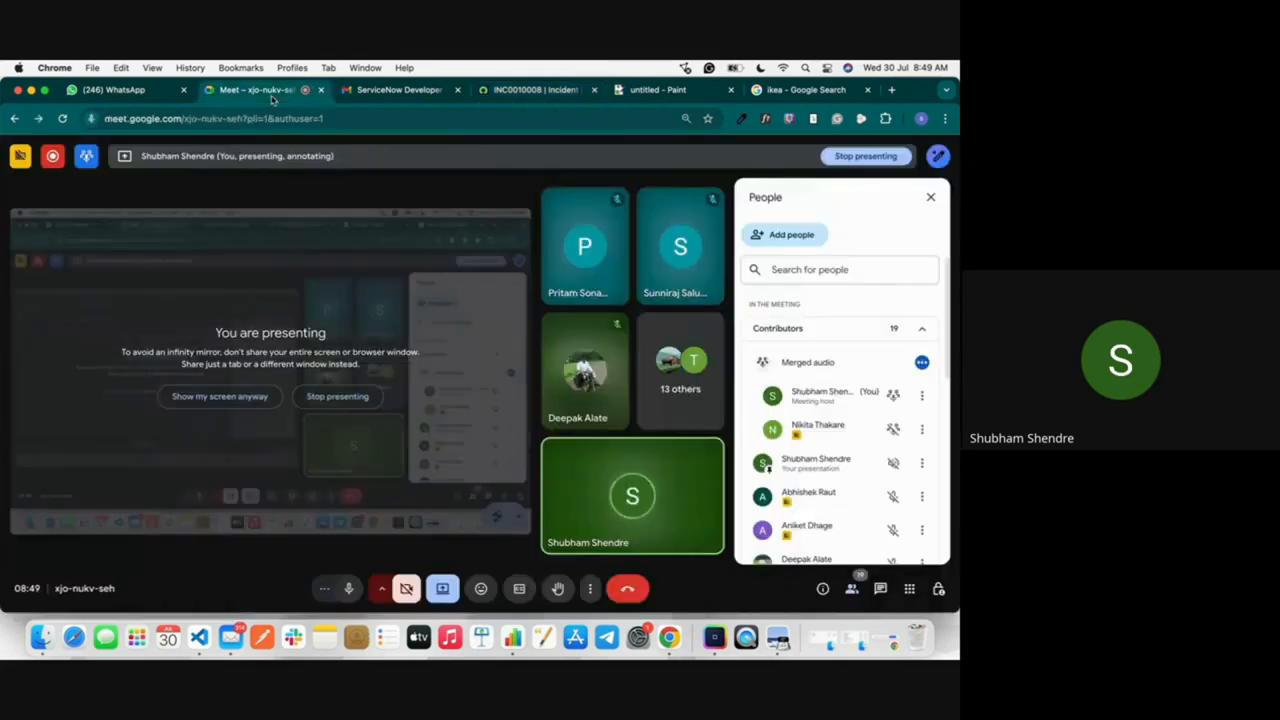
scroll(824, 497, down, 8)
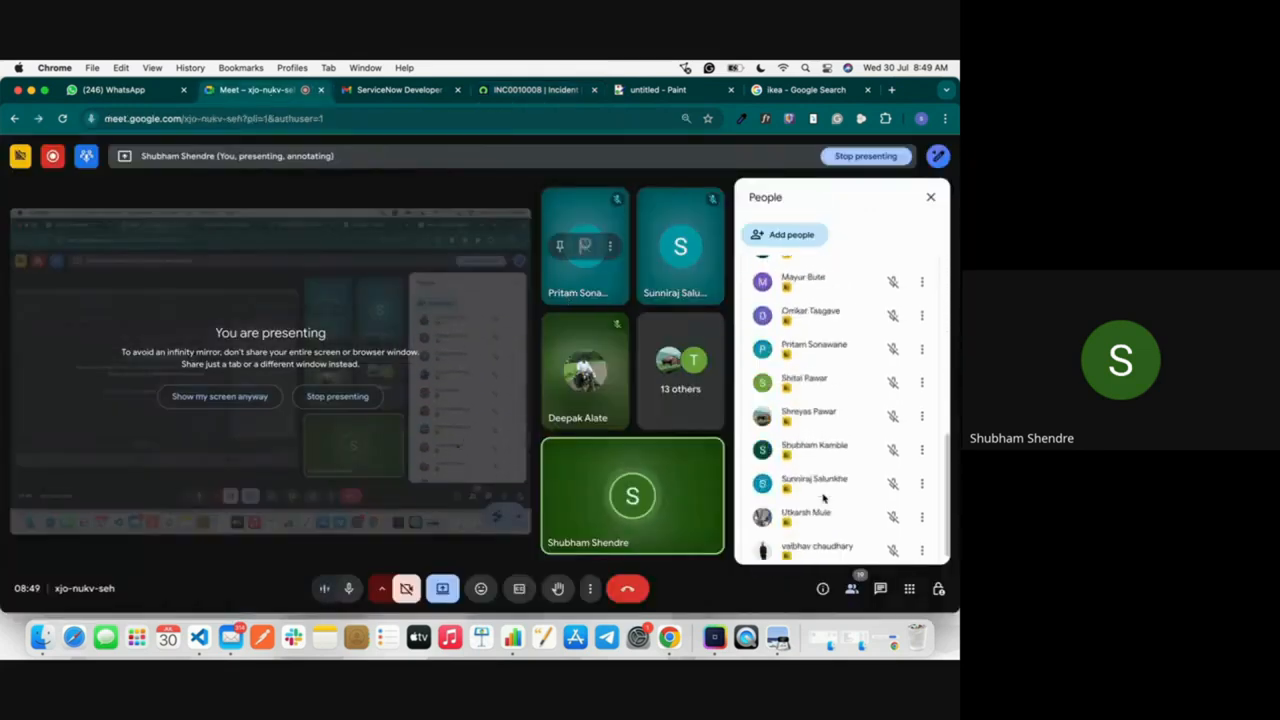
key(XF86AudioRaiseVolume)
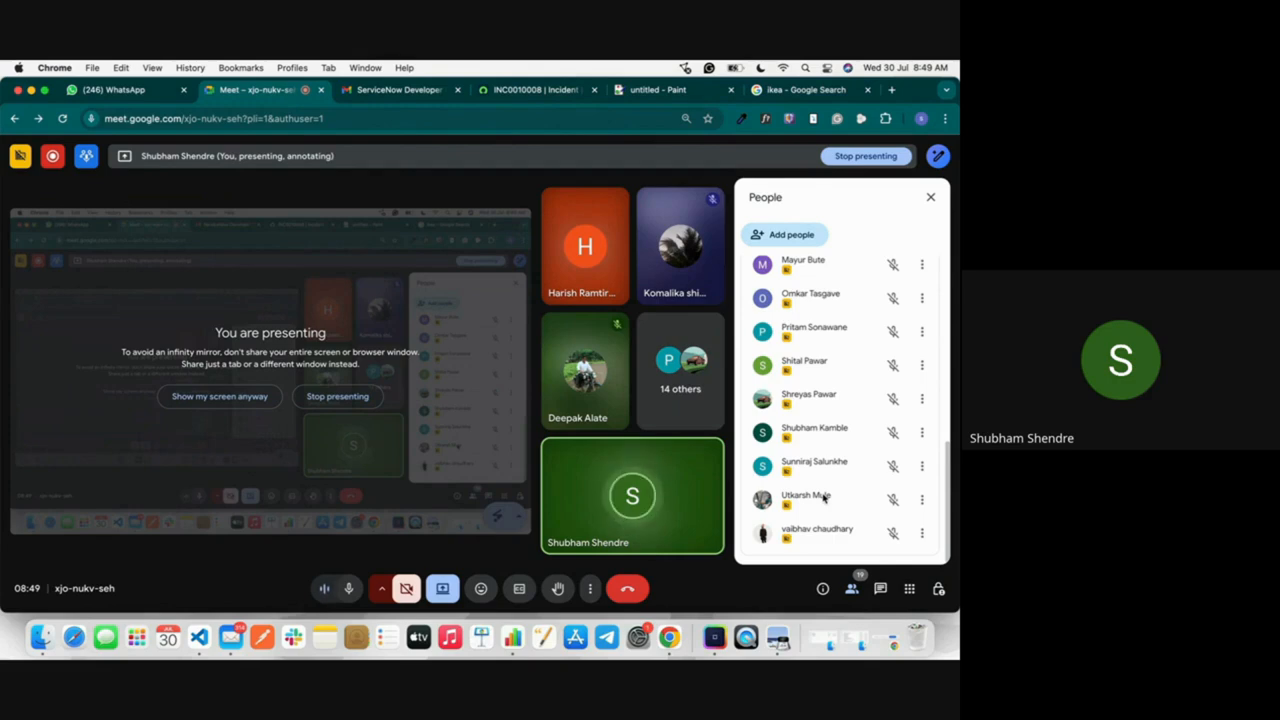
click(575, 92)
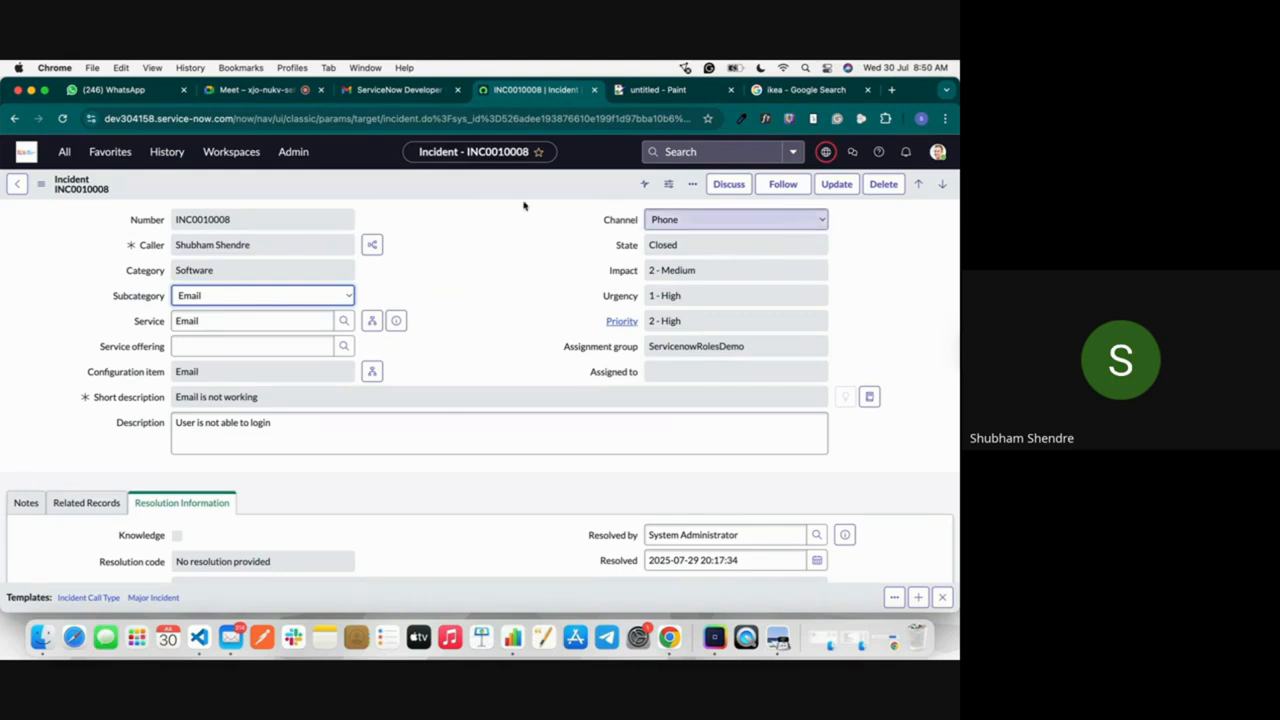
click(253, 90)
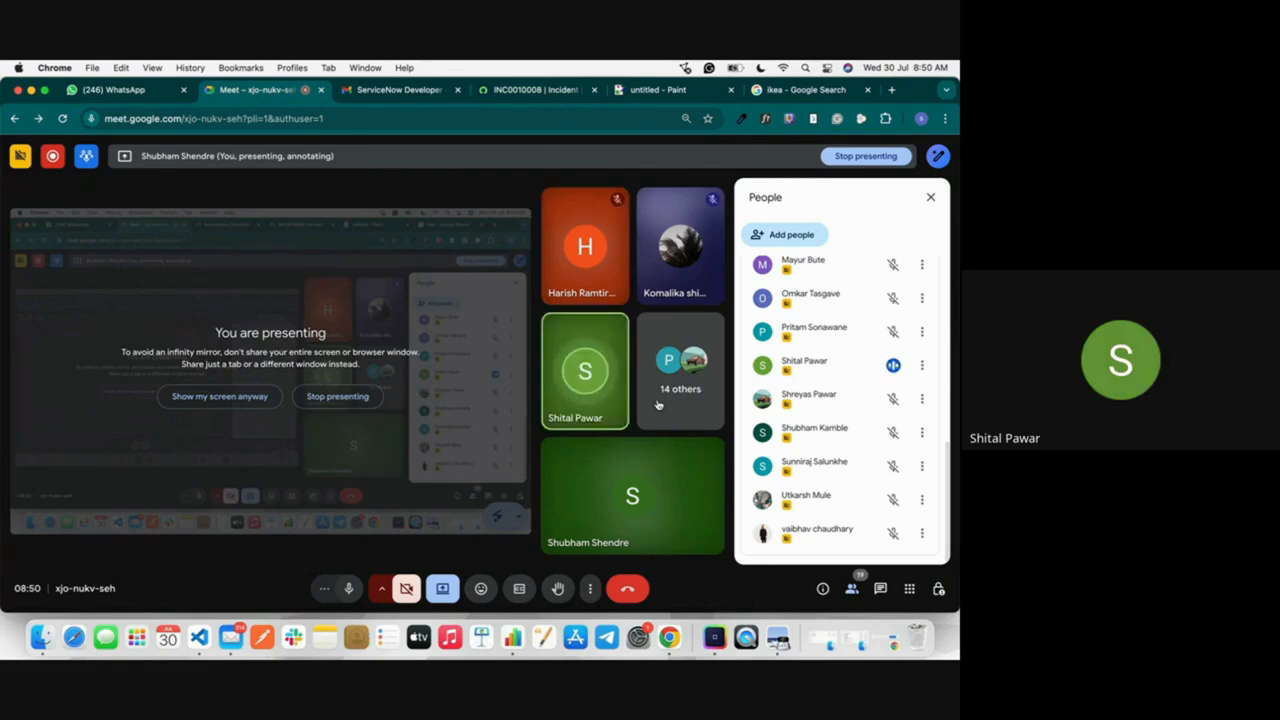
click(662, 92)
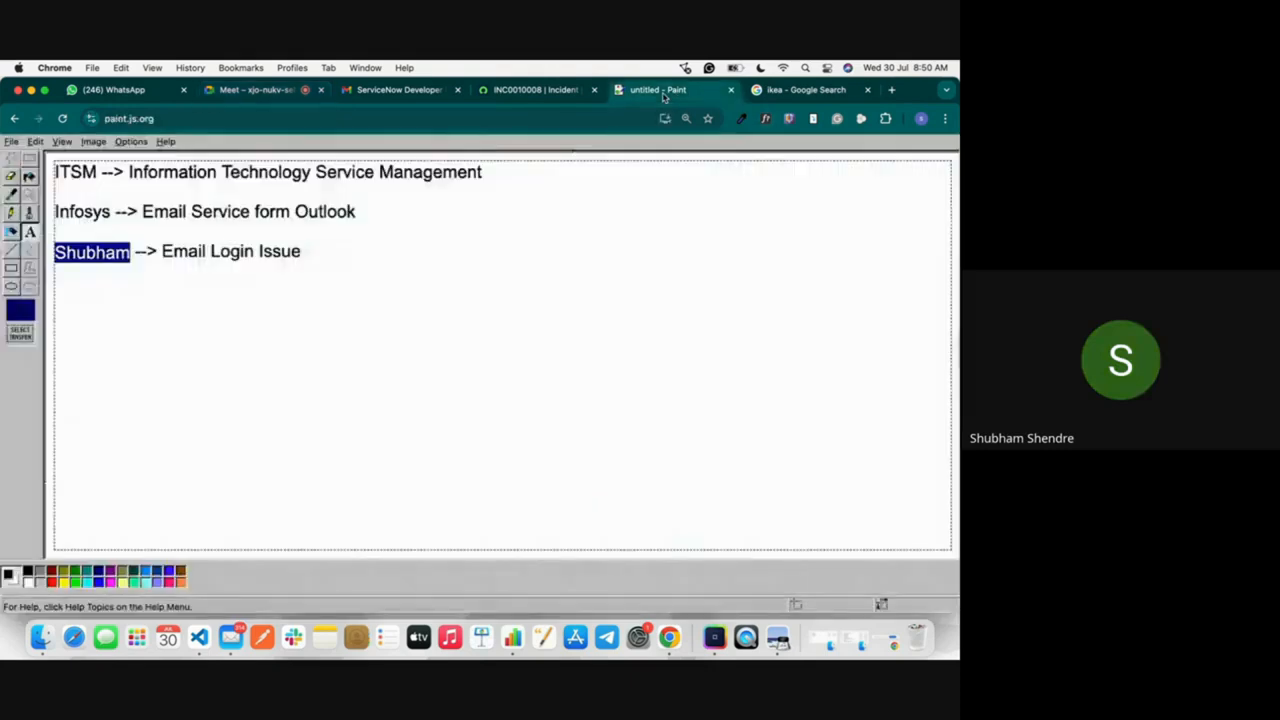
click(560, 95)
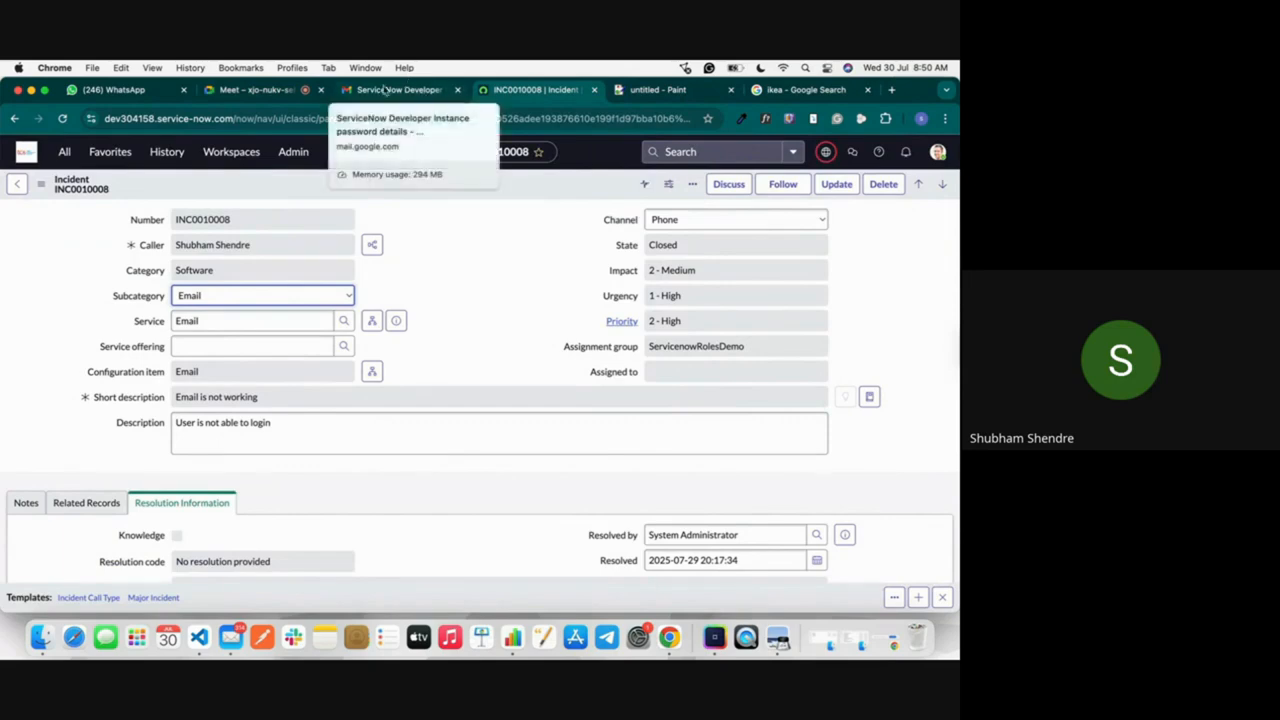
click(258, 90)
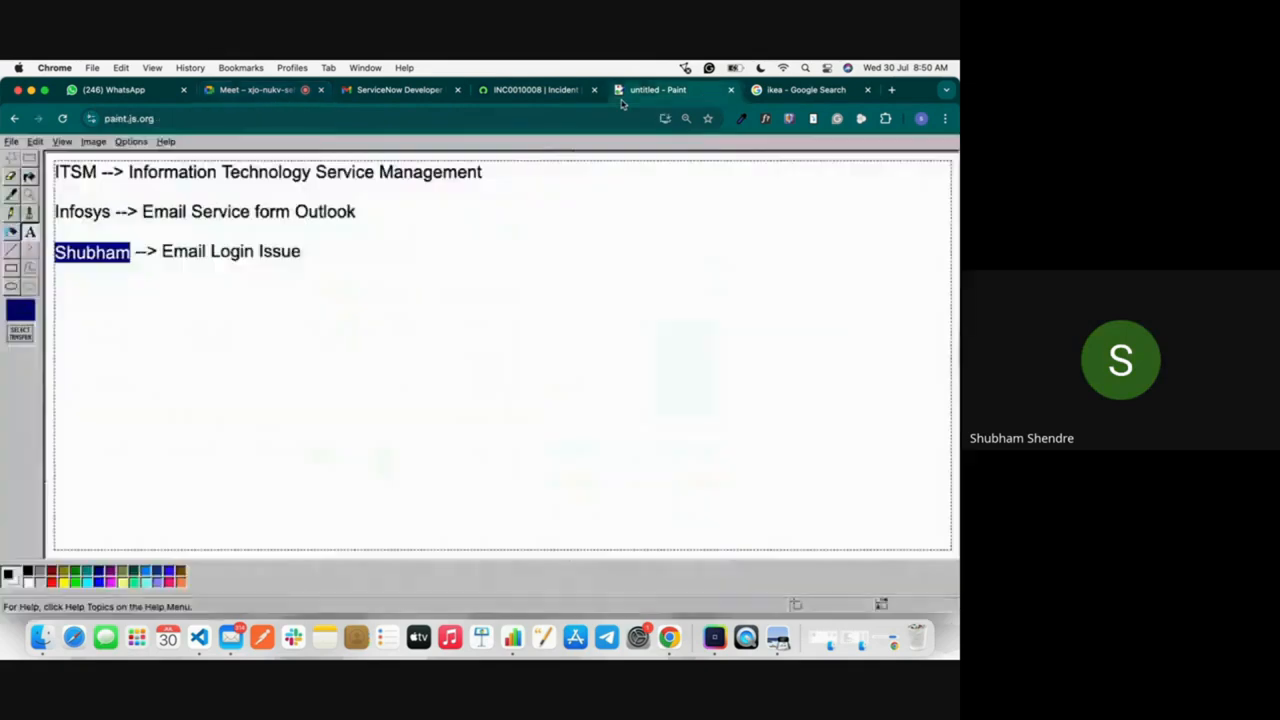
click(658, 90)
click(558, 93)
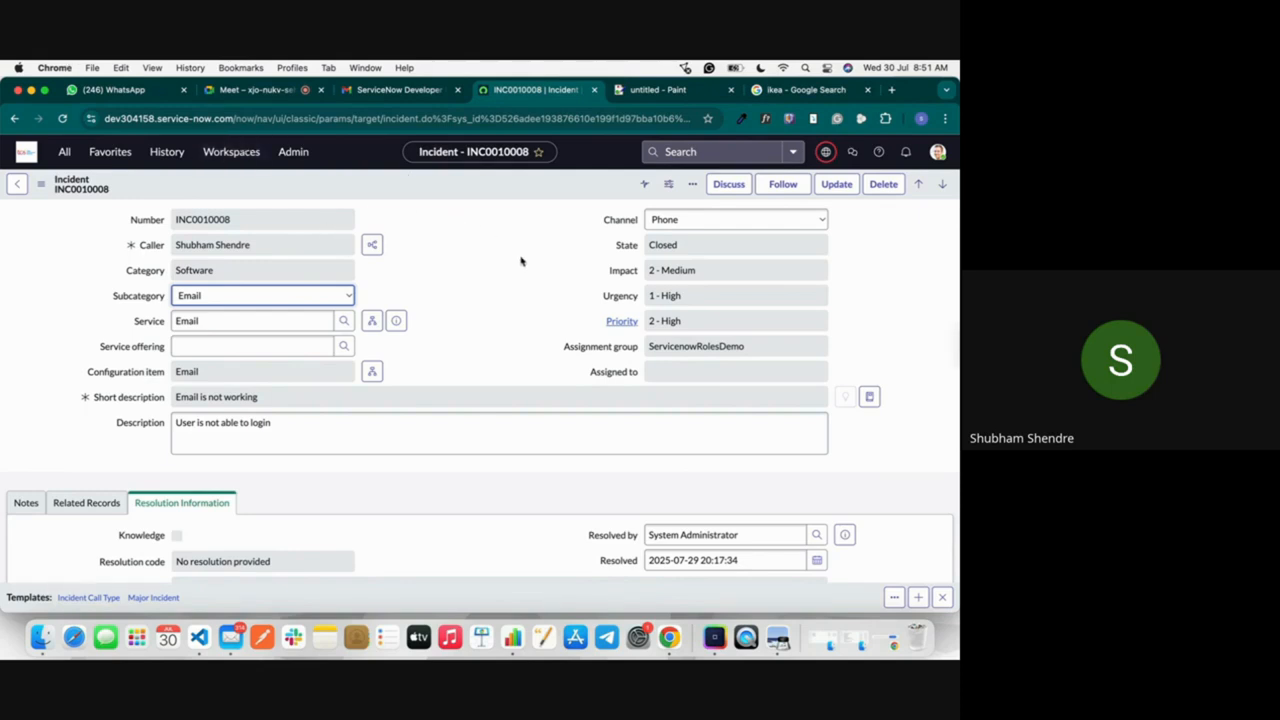
click(258, 90)
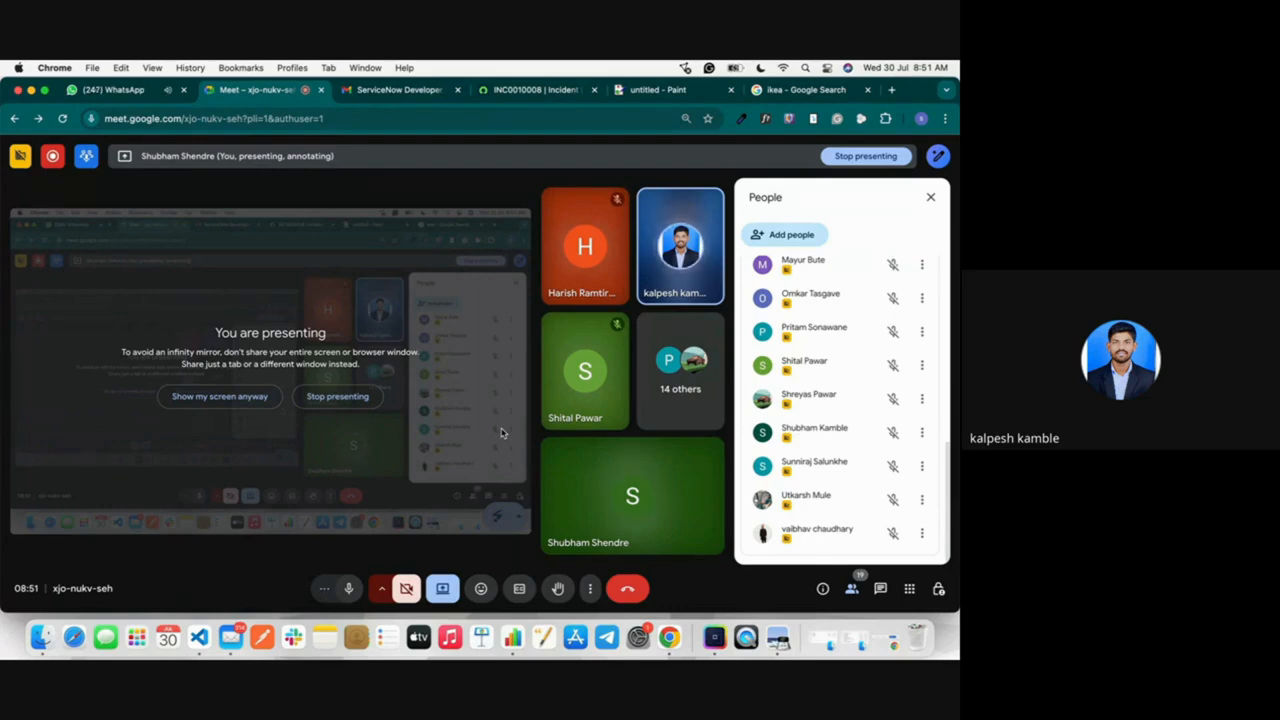
click(507, 91)
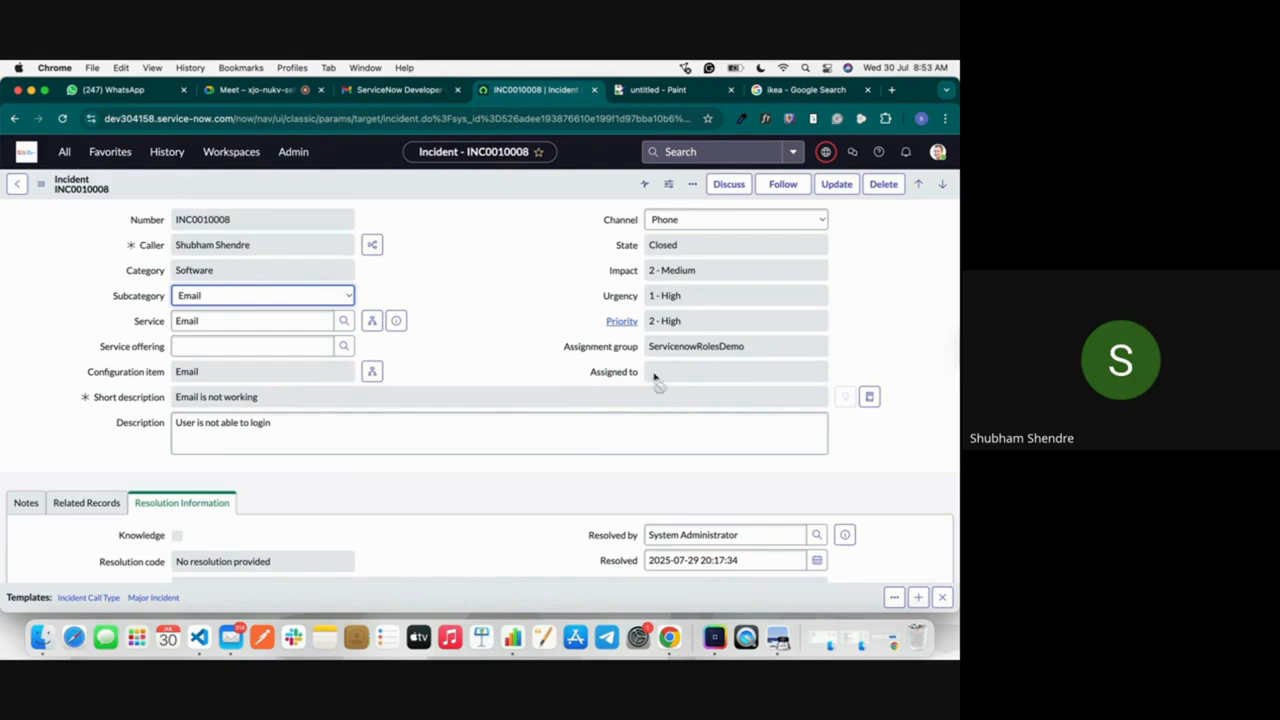
click(201, 275)
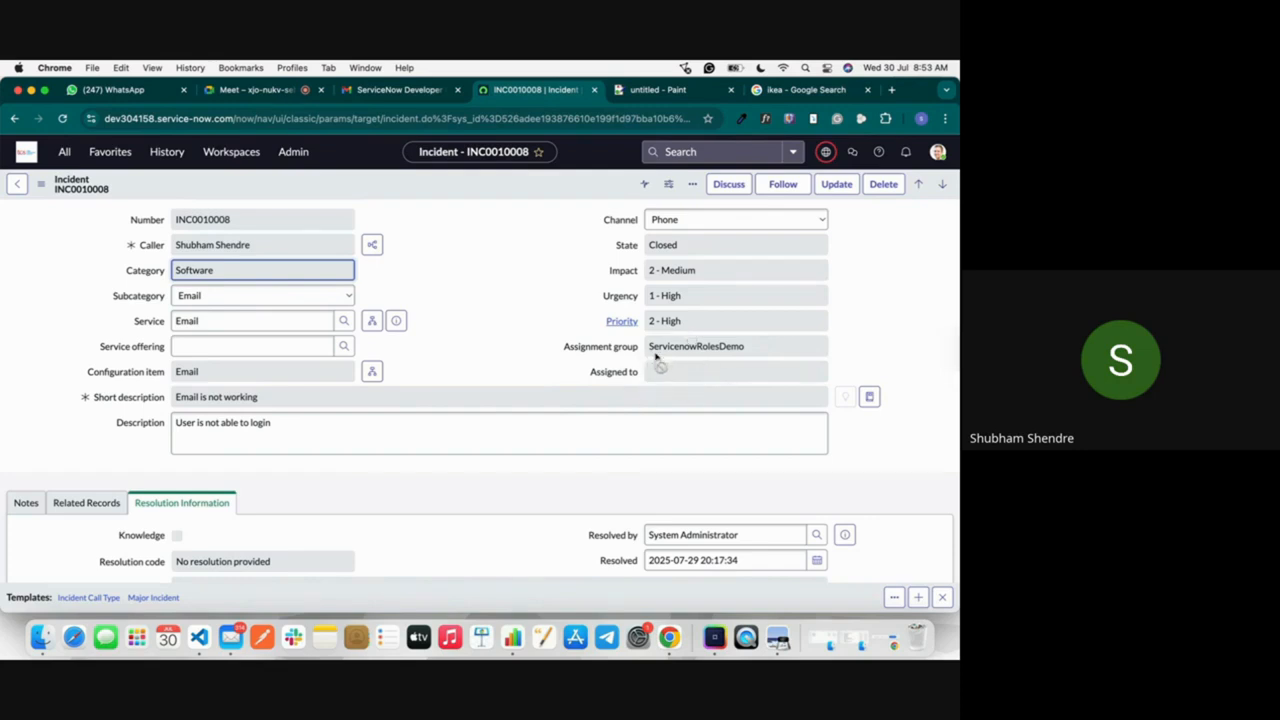
click(258, 89)
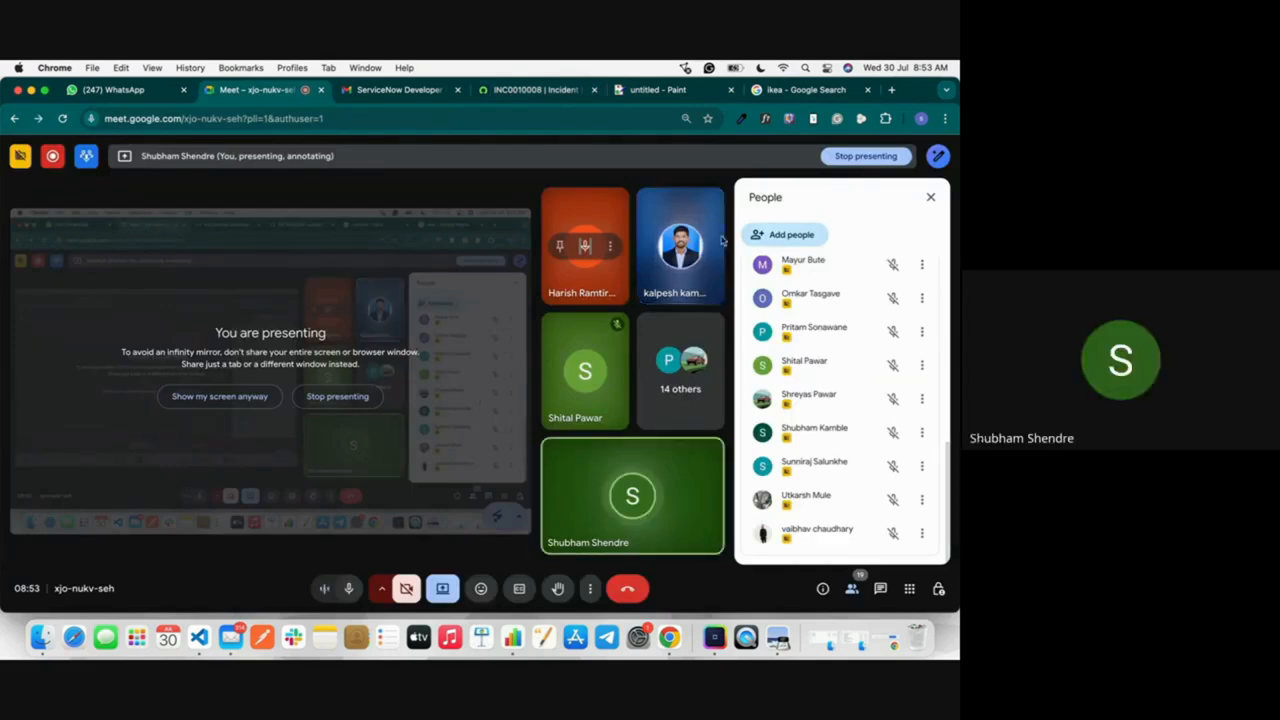
click(552, 90)
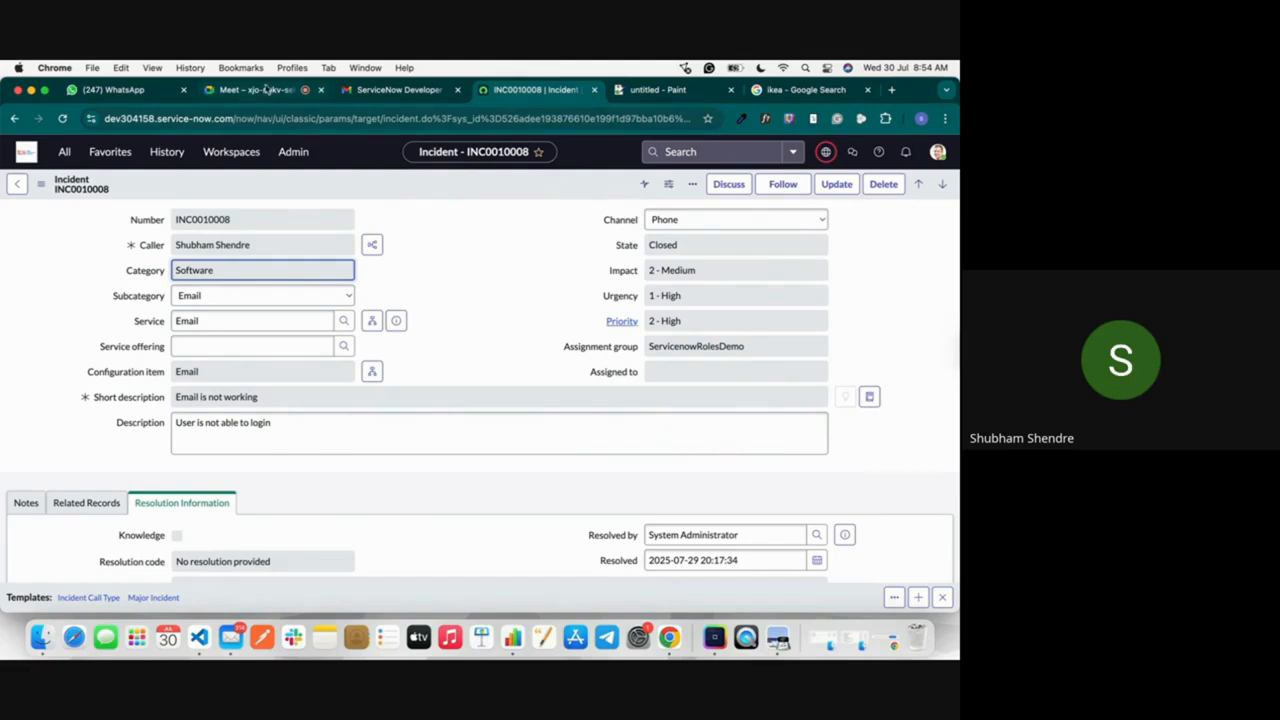
click(262, 90)
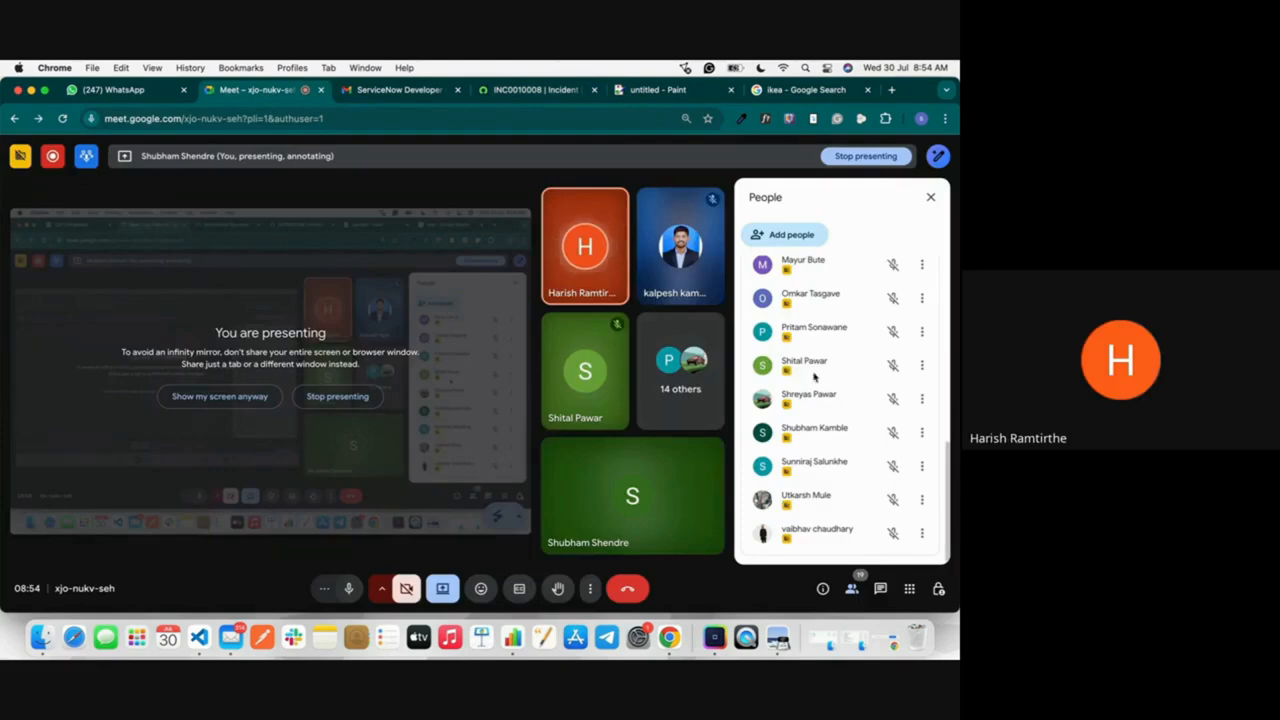
scroll(815, 376, up, 5)
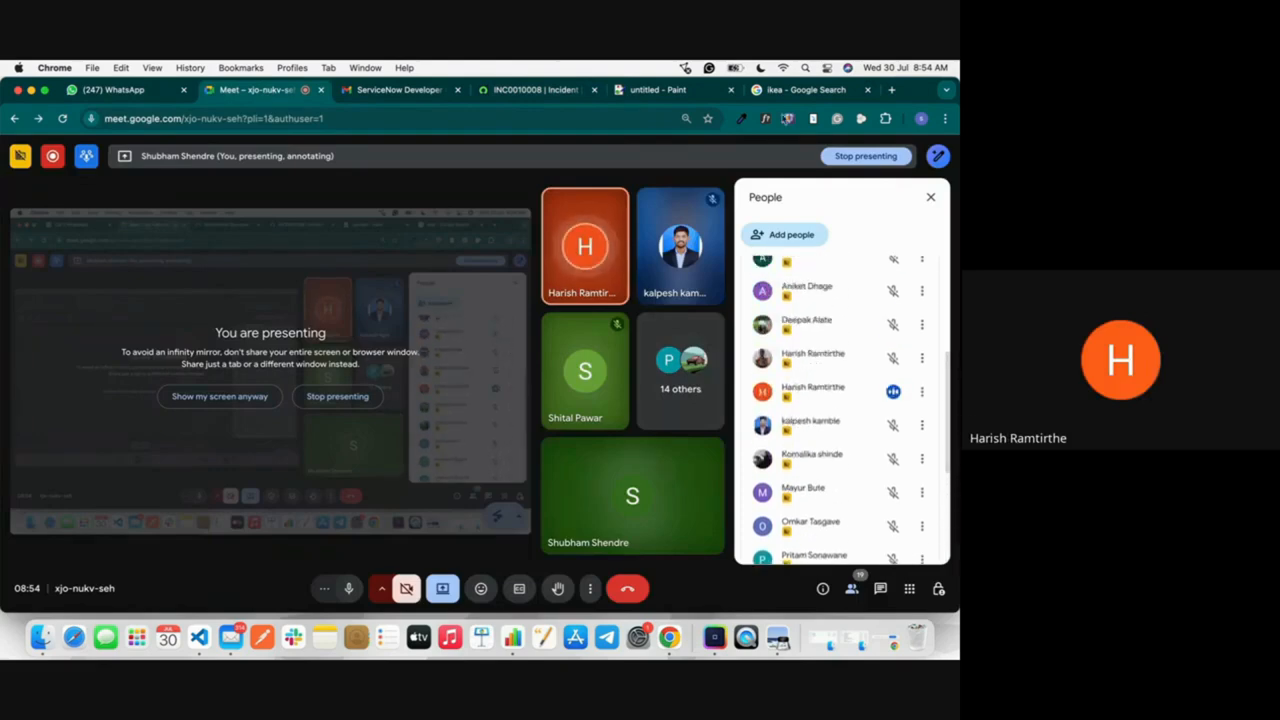
click(543, 90)
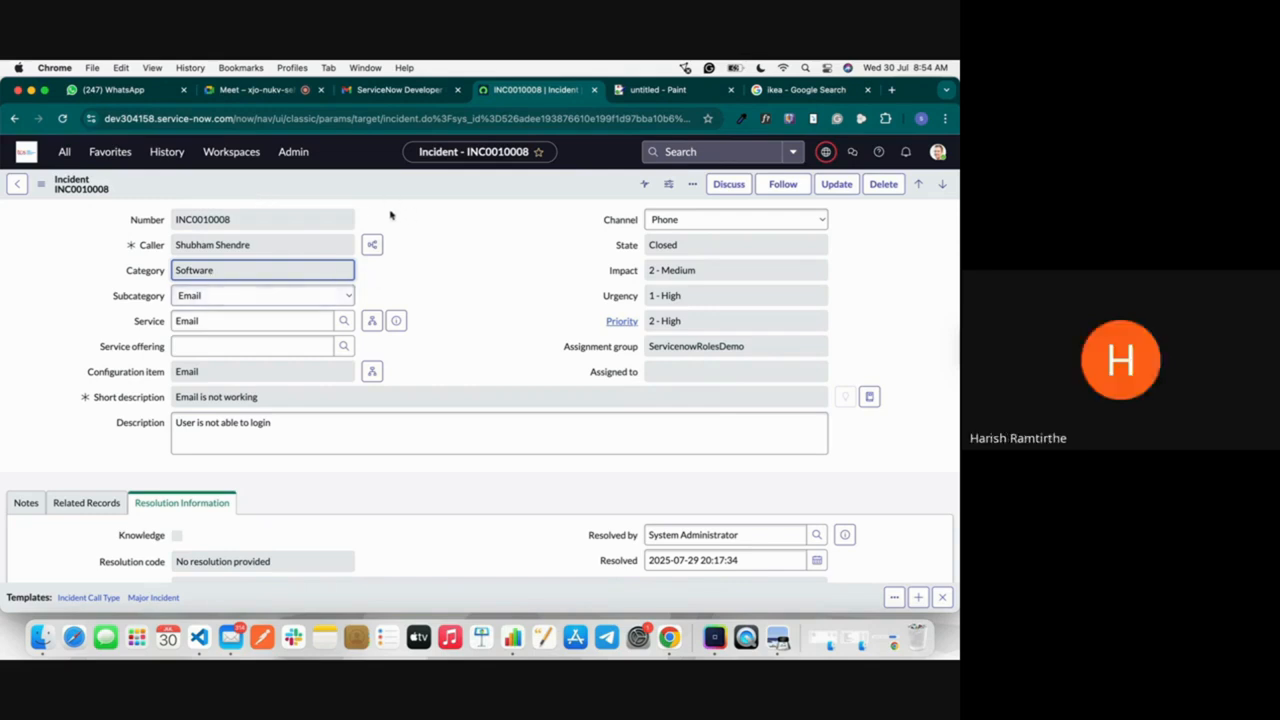
click(690, 92)
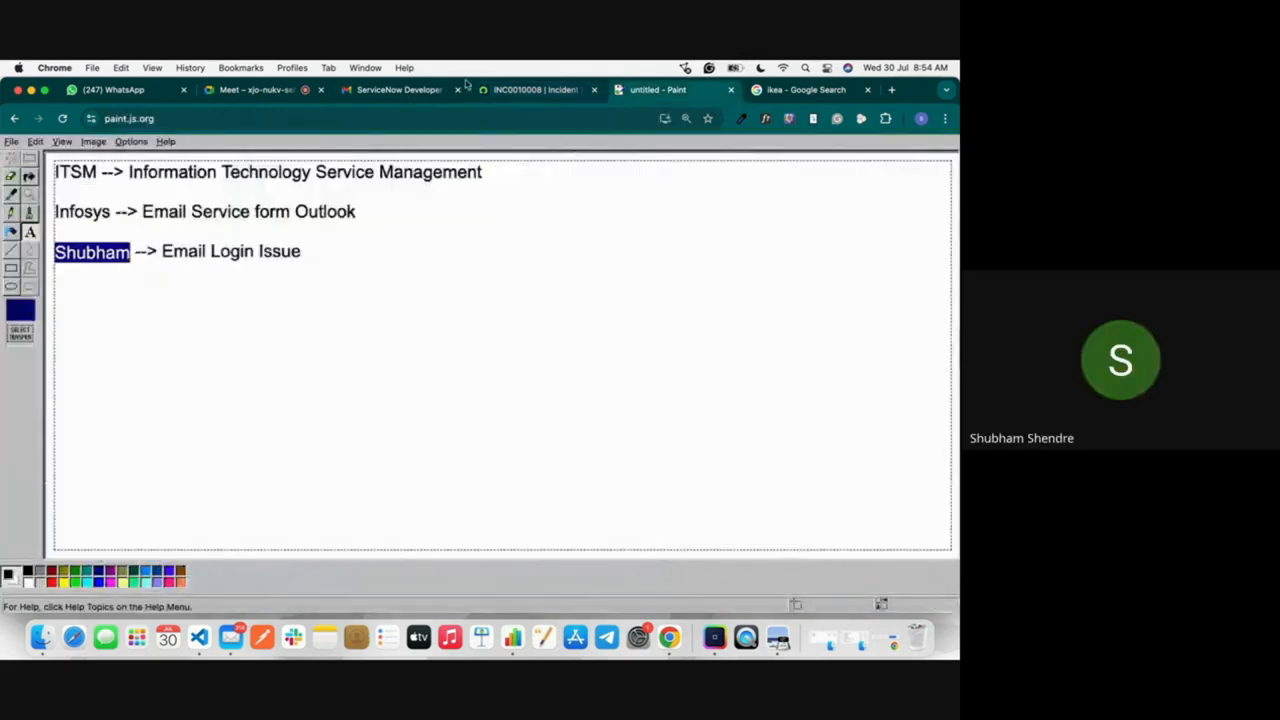
Step: Switch back to the ServiceNow incident and read the field hint for Assigned to
click(570, 90)
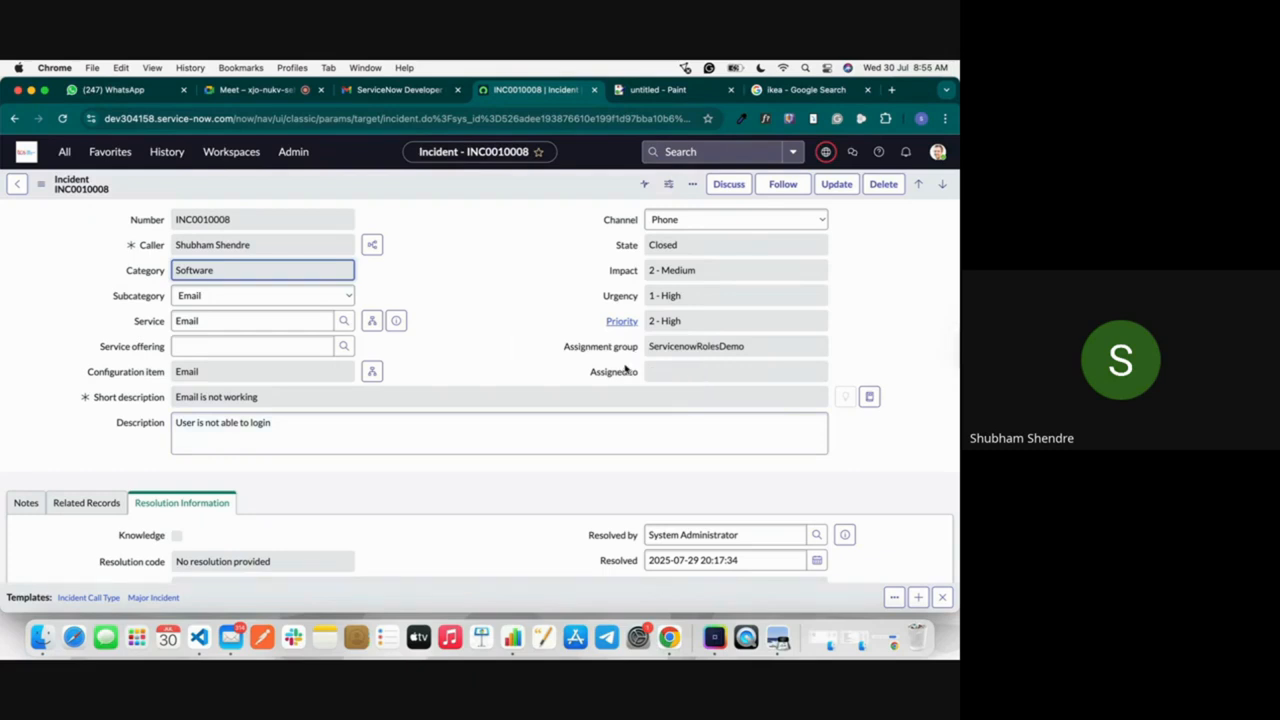
mouse_move(617, 372)
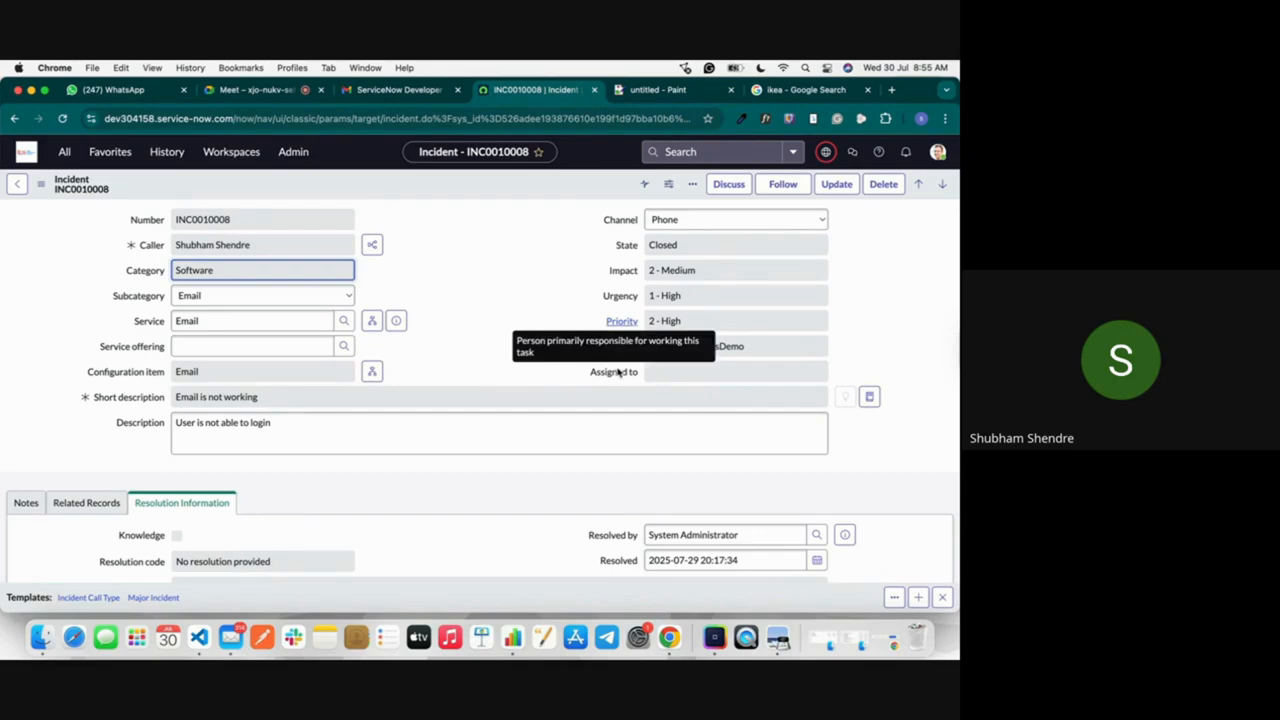
click(617, 372)
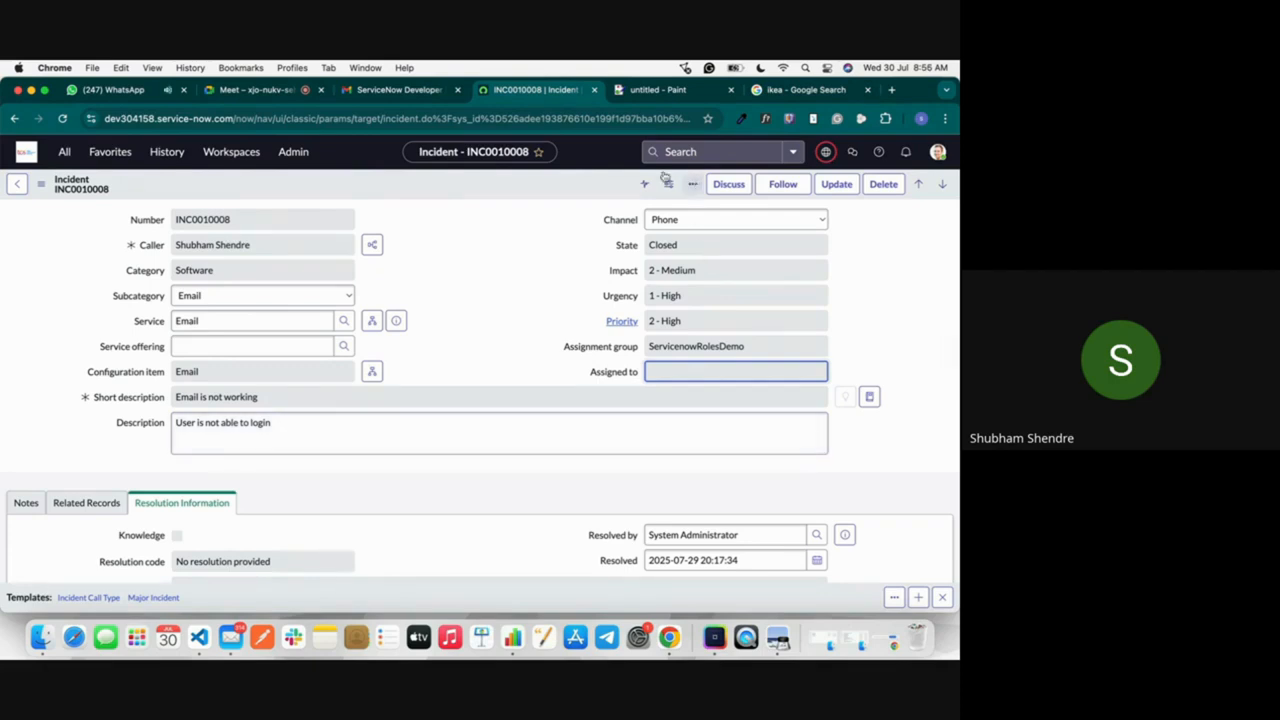
click(250, 92)
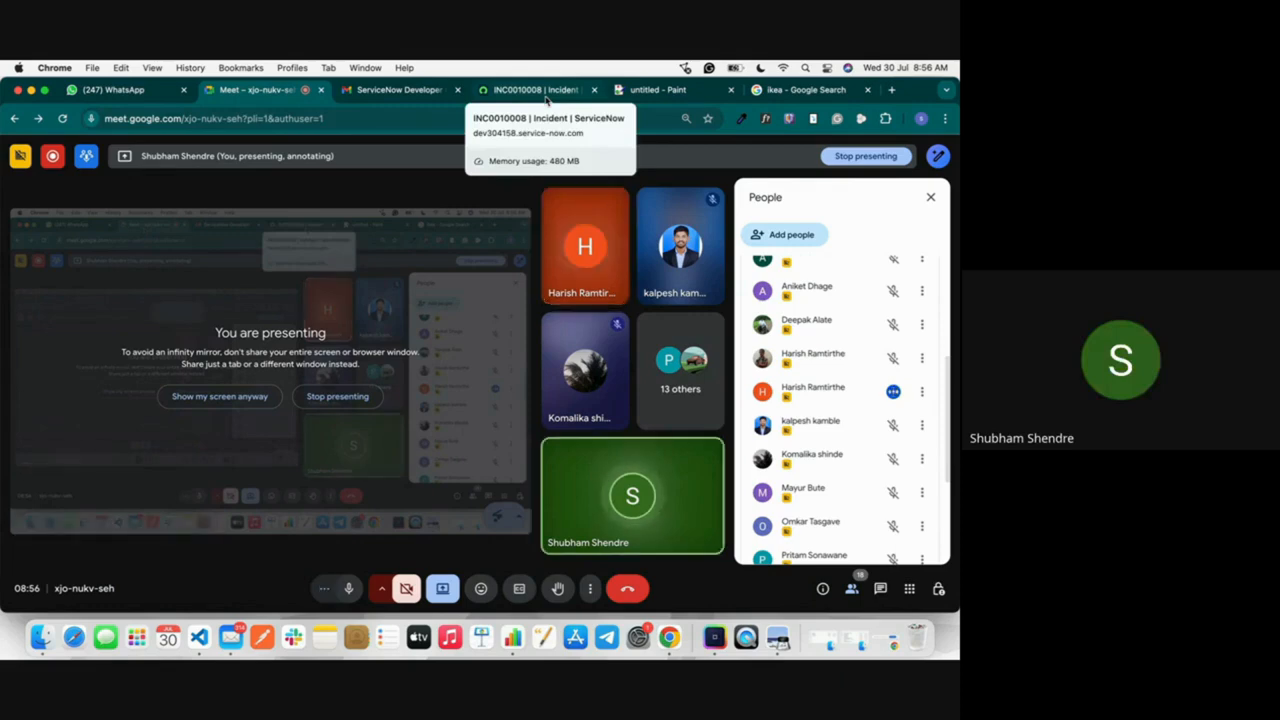
click(532, 91)
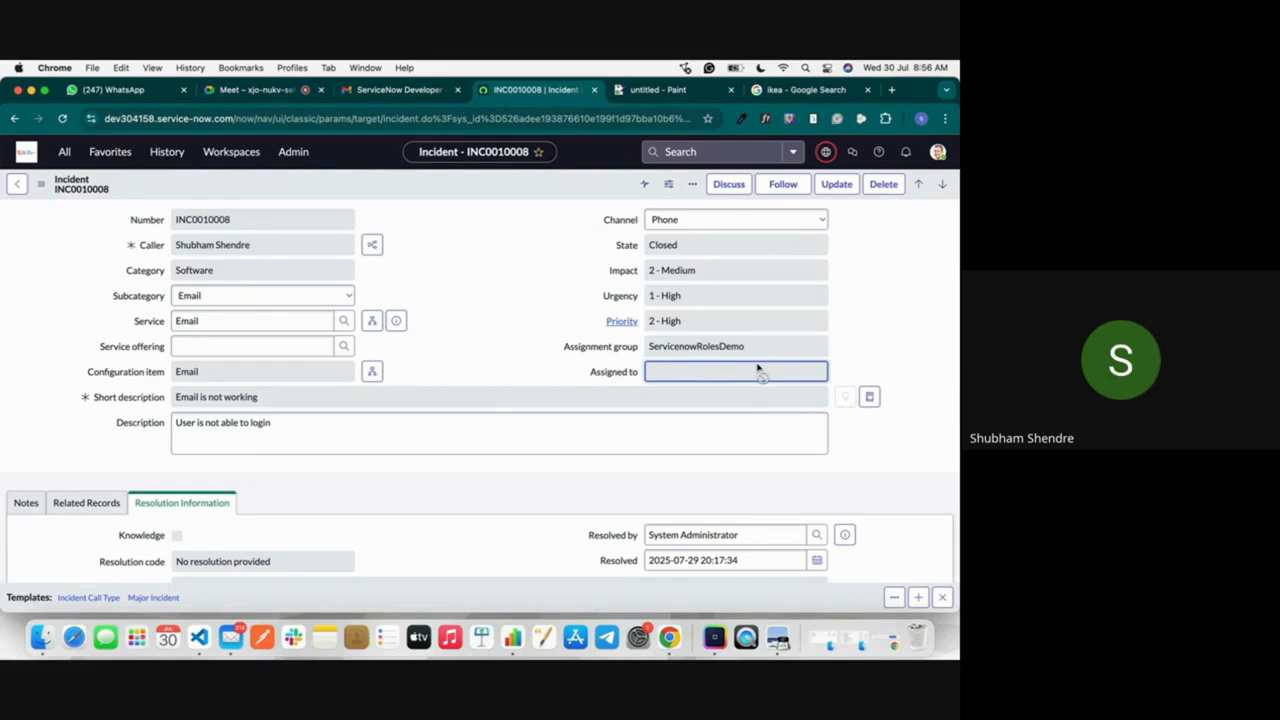
click(255, 89)
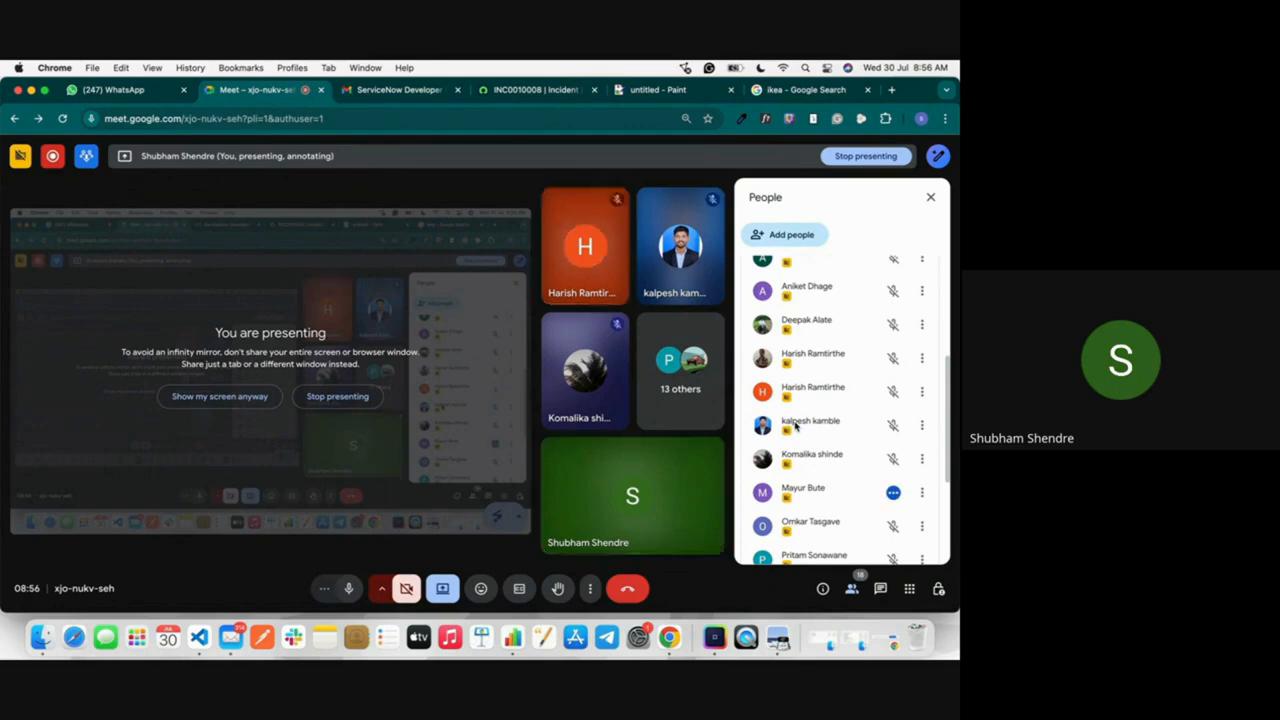
key(XF86AudioRaiseVolume)
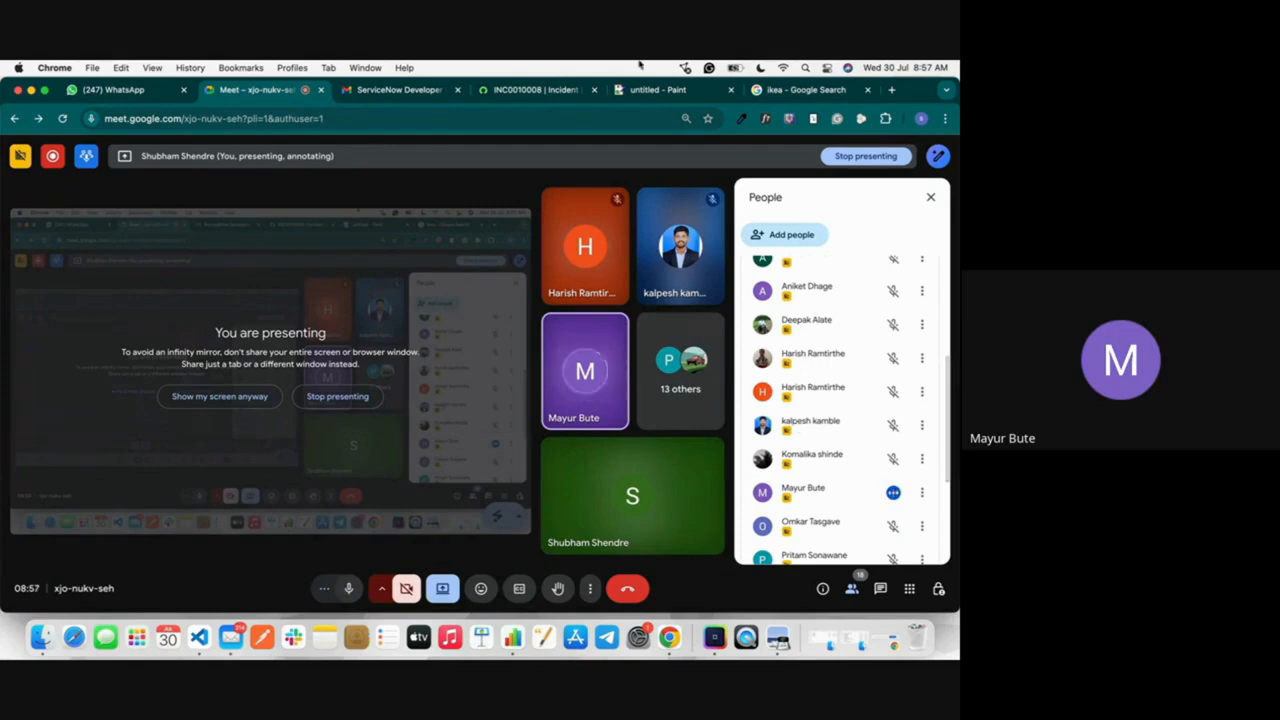
Step: Return to the ServiceNow incident, view the choices offered for Subcategory and close the list without choosing one
click(540, 89)
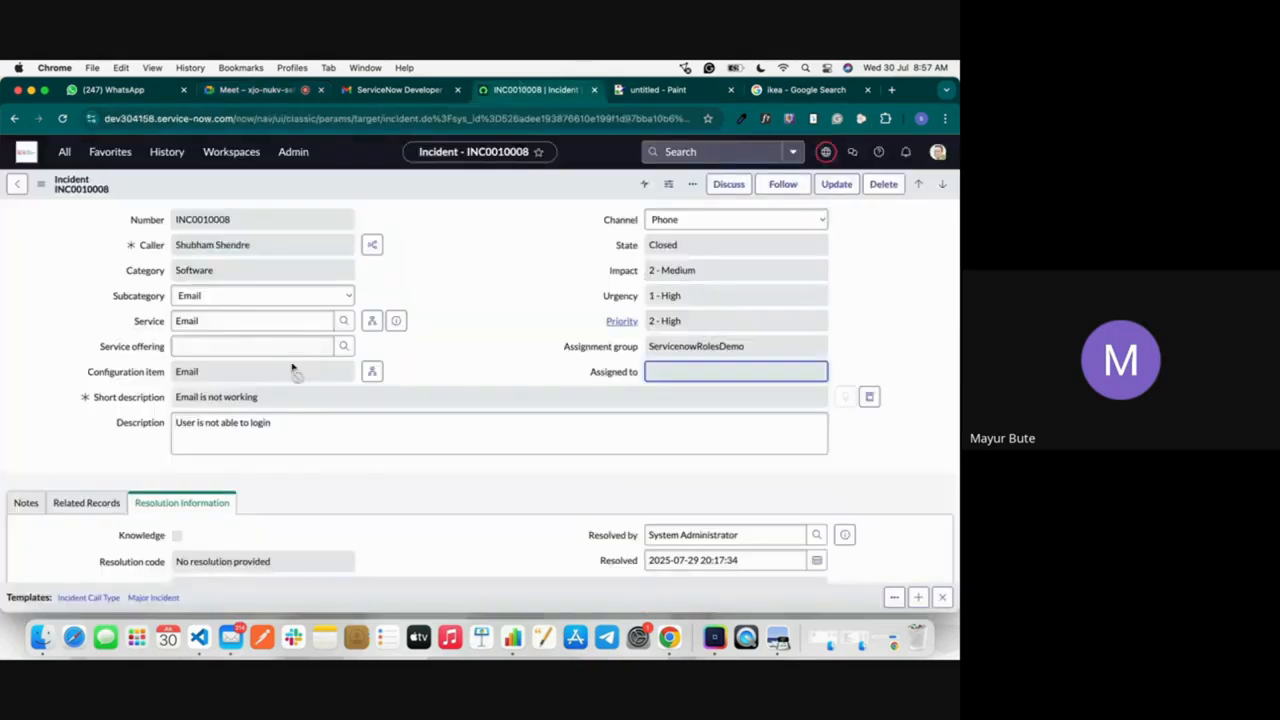
click(218, 298)
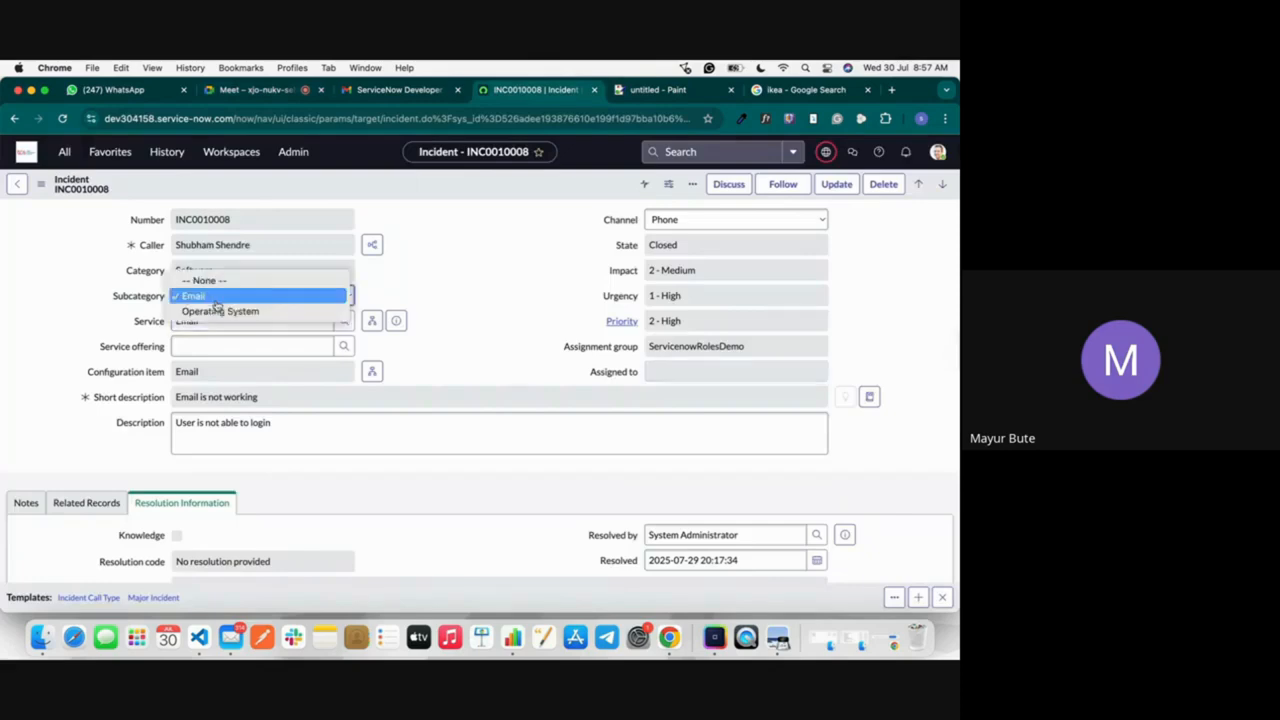
click(367, 262)
click(336, 268)
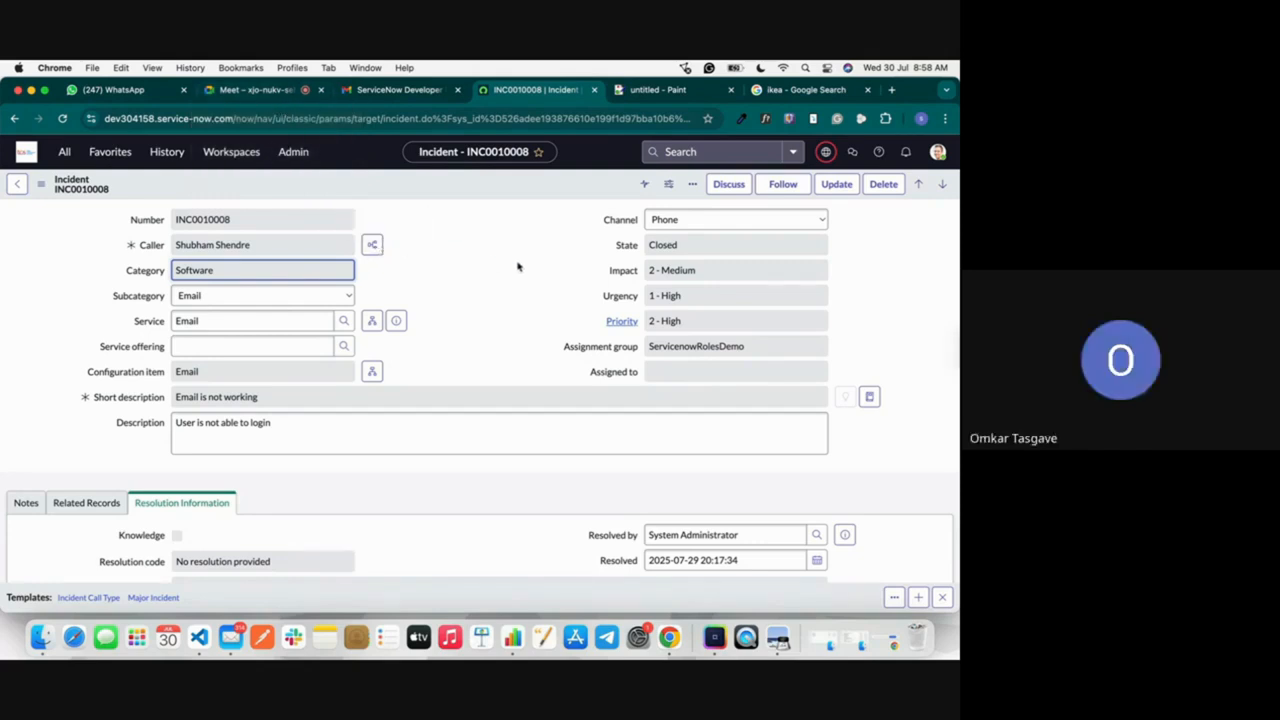
Step: Check the Google Meet call, return to the ServiceNow incident and review its Task SLAs related list
click(258, 89)
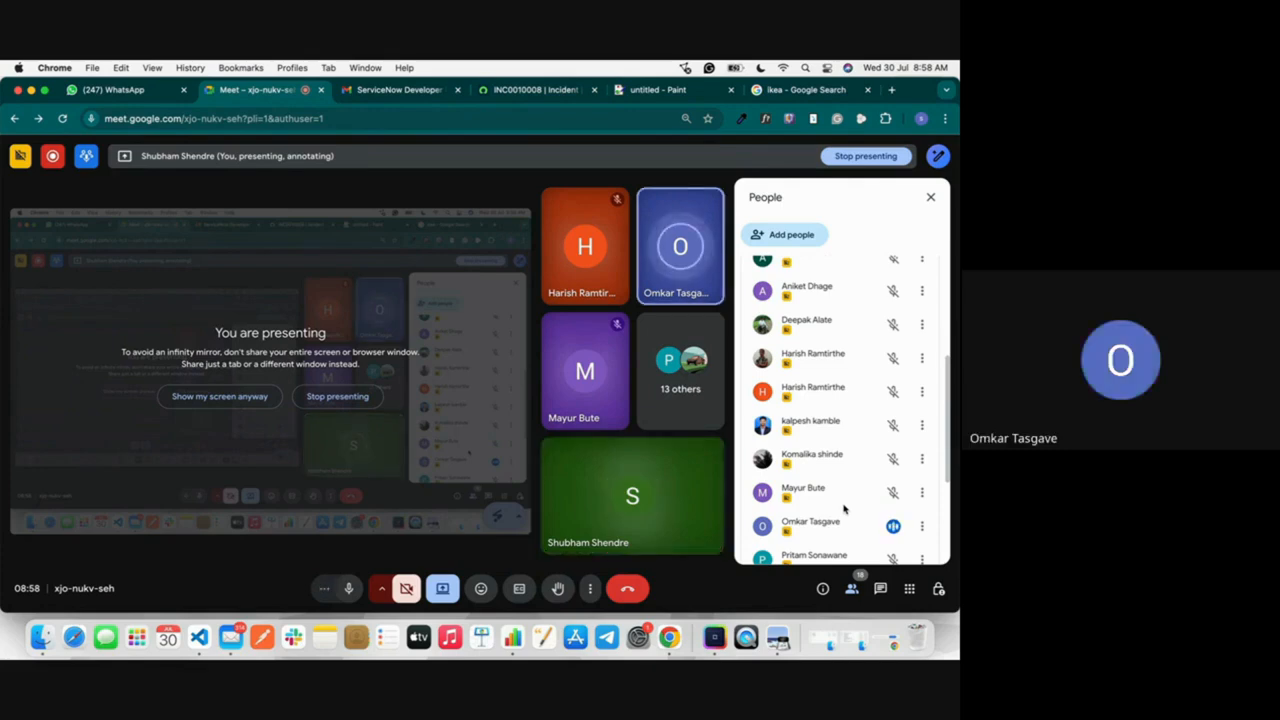
click(533, 92)
scroll(603, 366, down, 5)
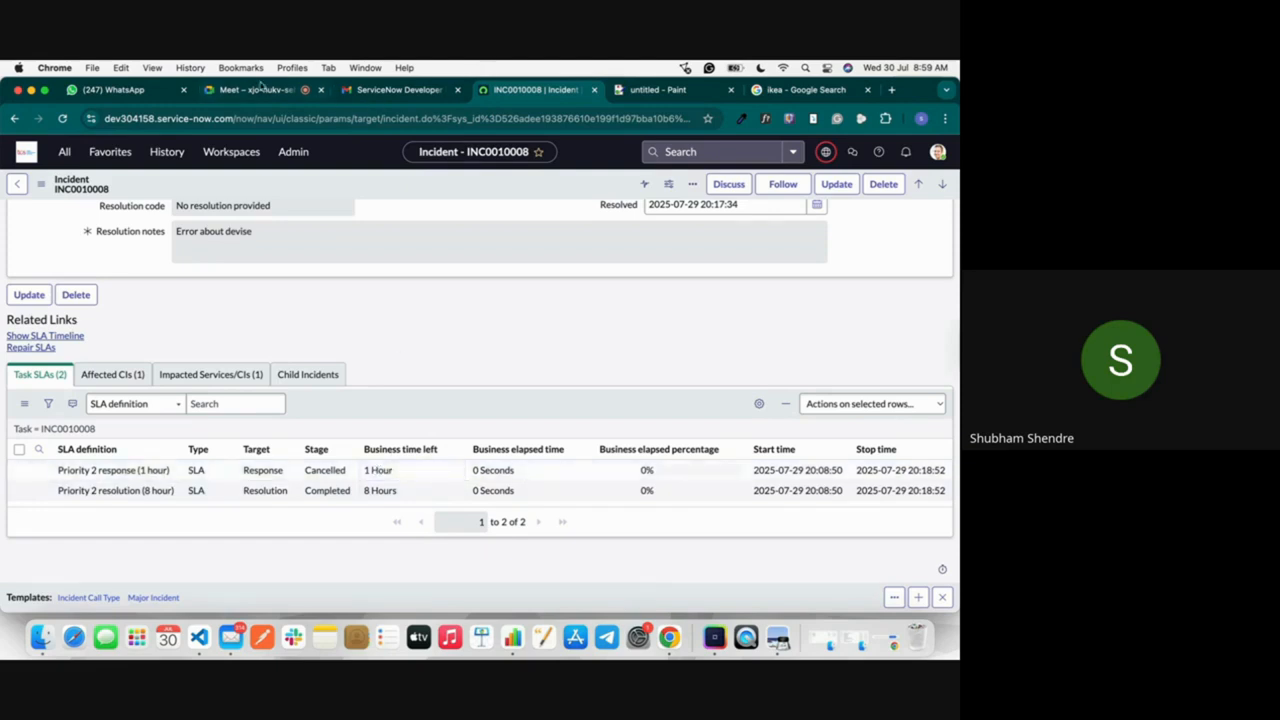
Step: Switch to the Paint notes and highlight the words Outlook and Infosys in the email service line
click(667, 90)
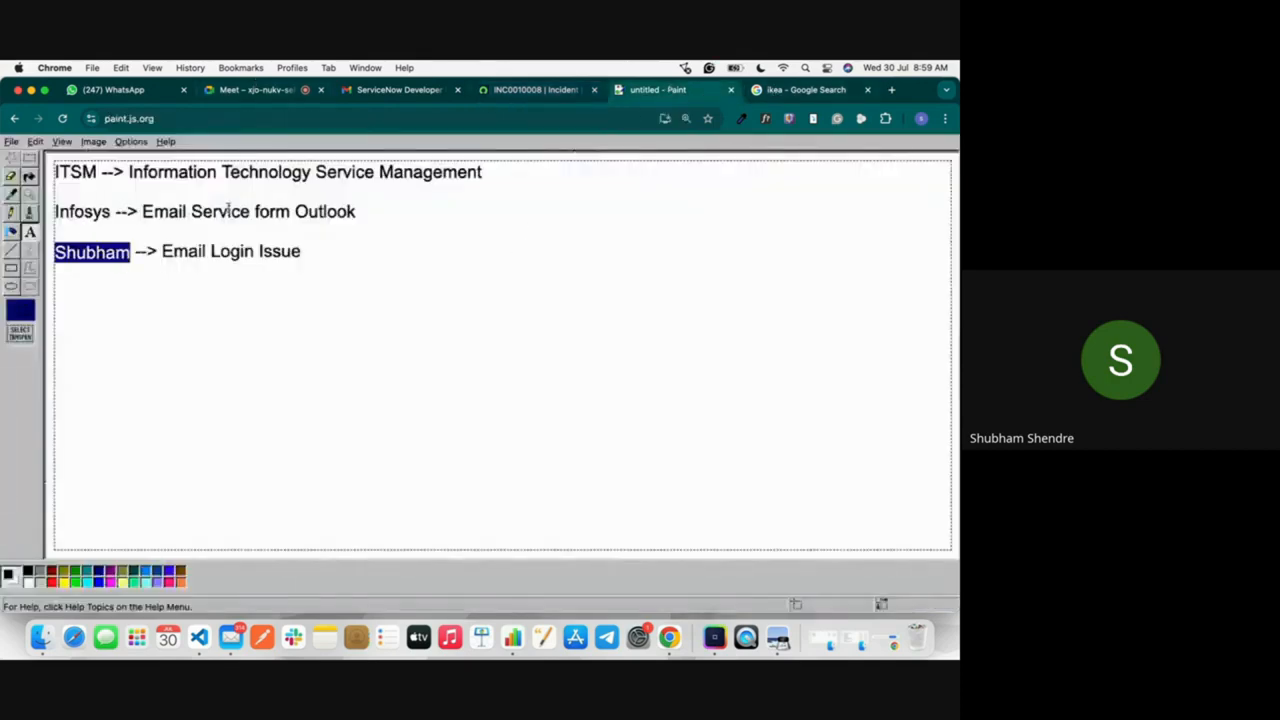
double_click(320, 213)
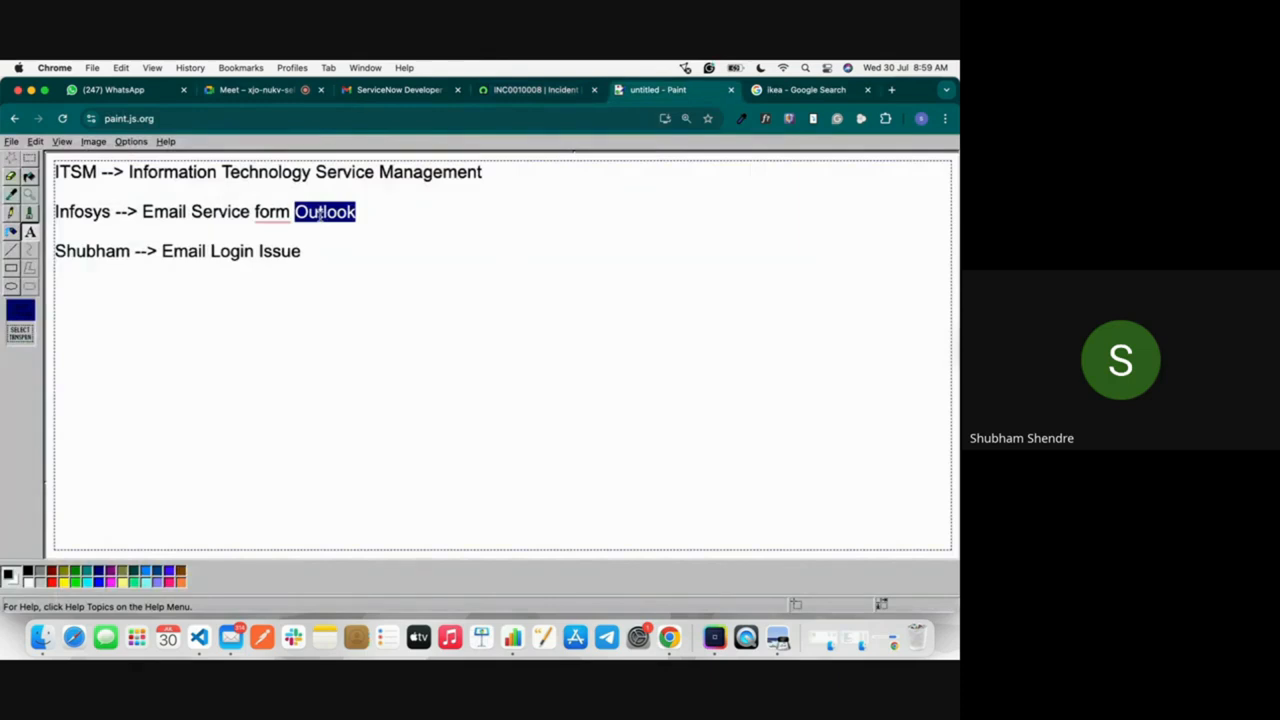
double_click(82, 211)
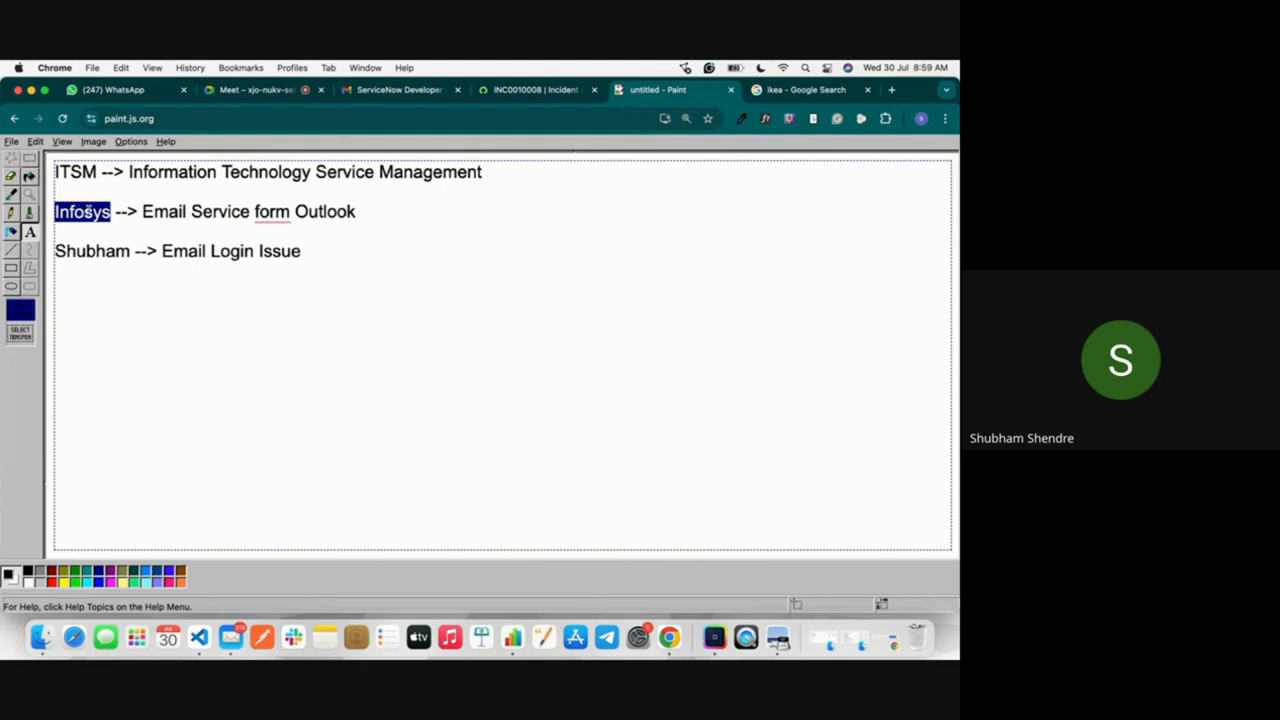
Step: Switch to the Google Meet call and look through the list of people in the meeting
click(238, 90)
scroll(847, 494, down, 4)
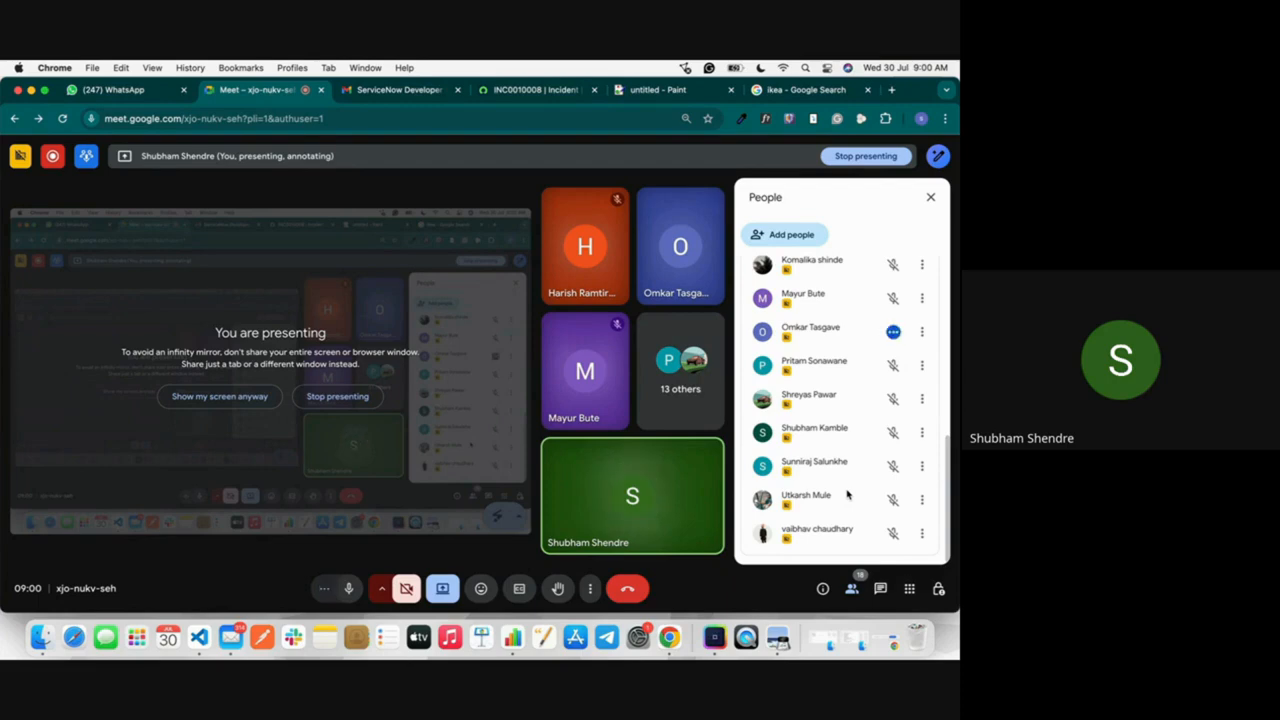
scroll(848, 368, up, 5)
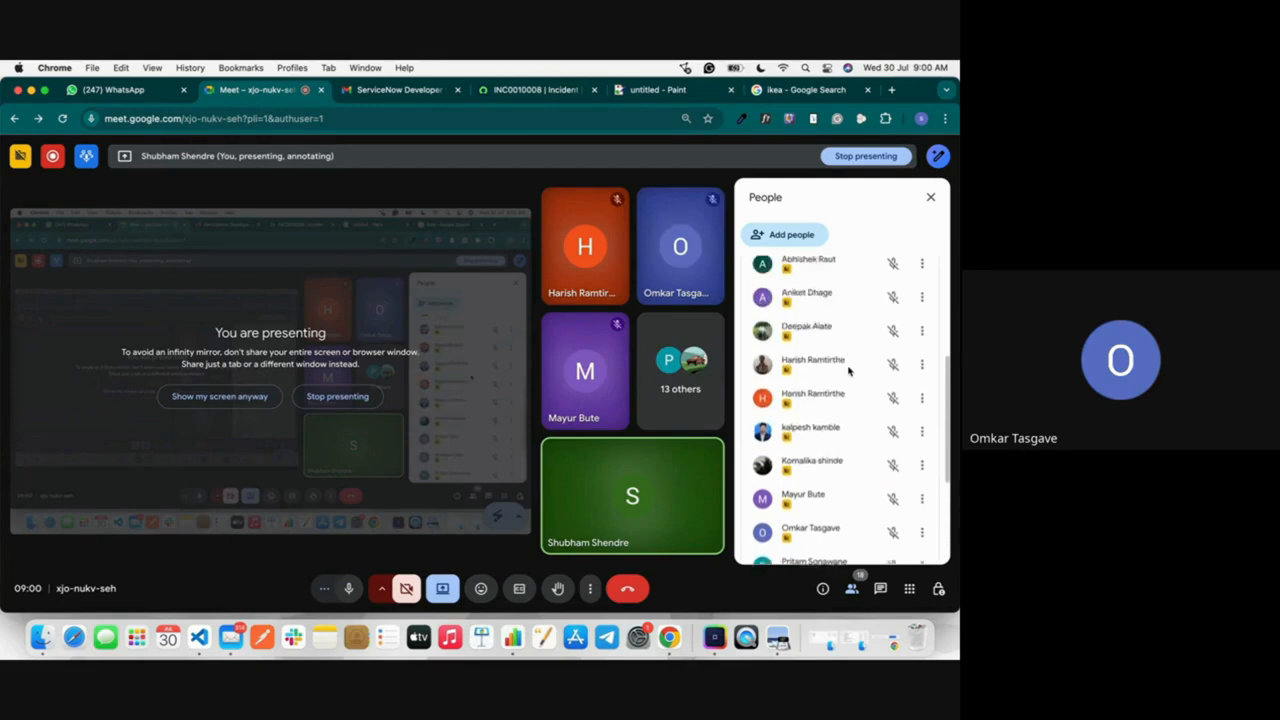
scroll(848, 370, up, 3)
scroll(848, 372, down, 10)
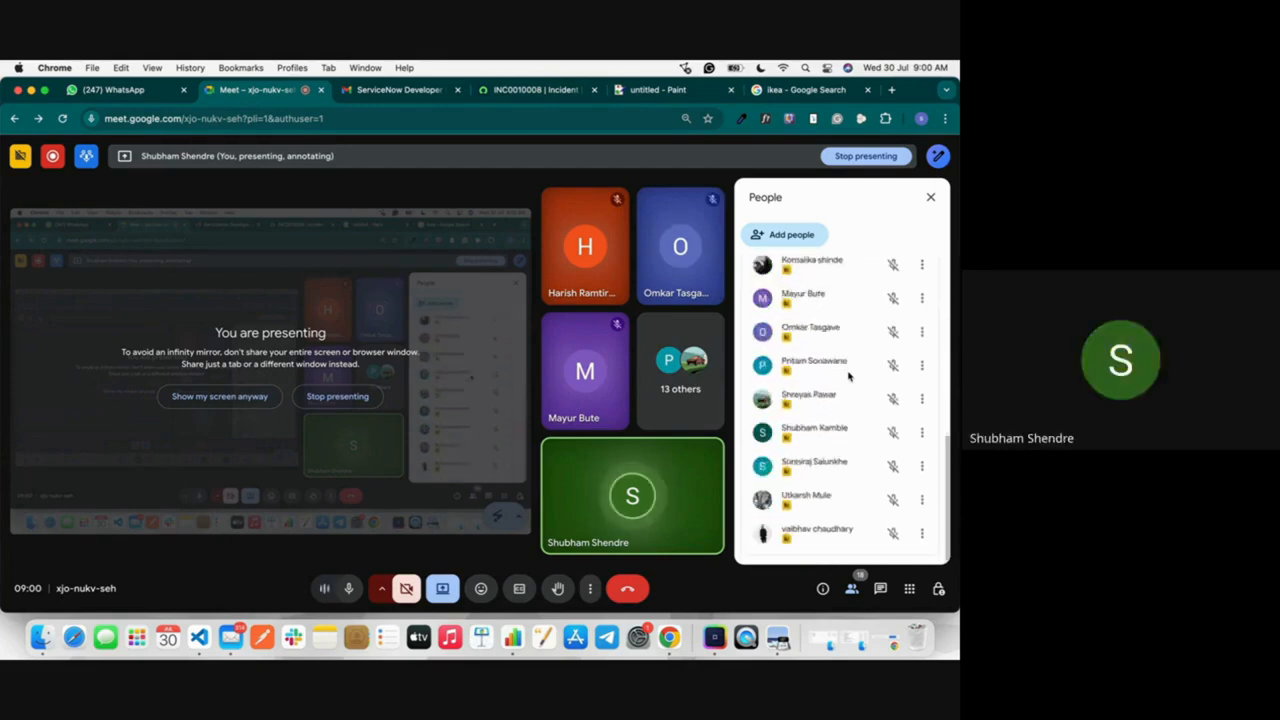
scroll(840, 528, up, 8)
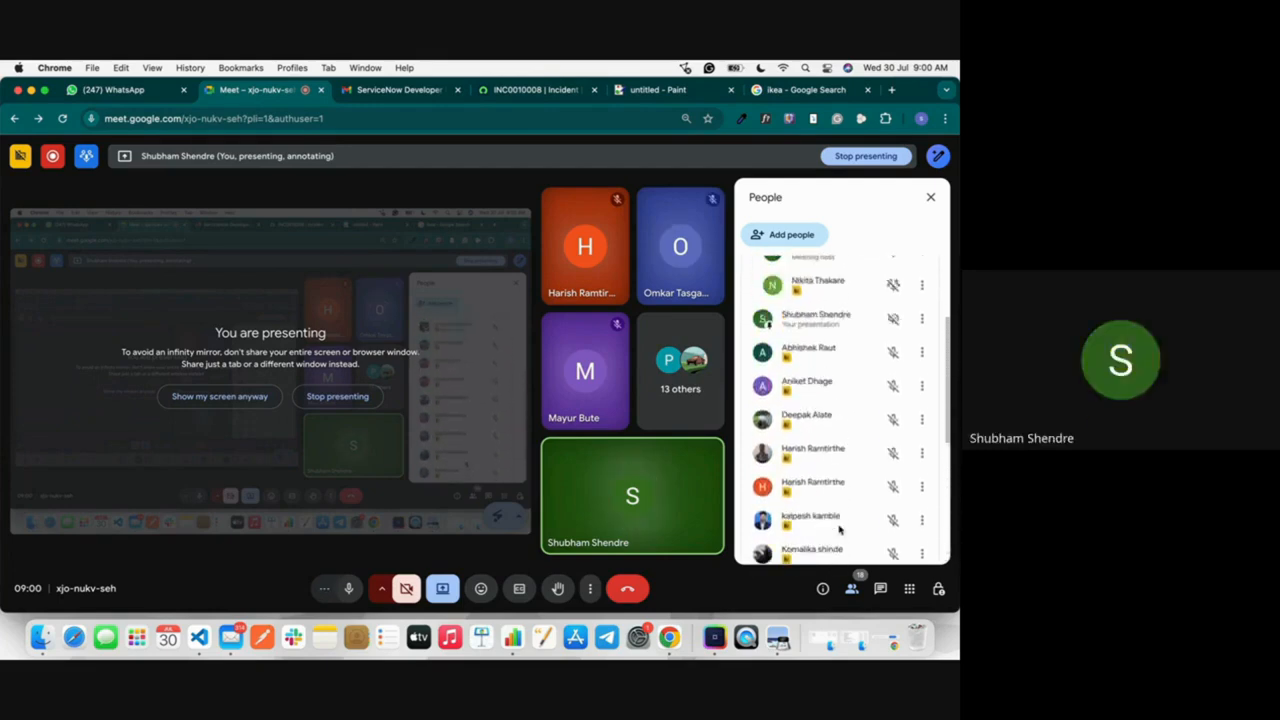
scroll(840, 529, up, 3)
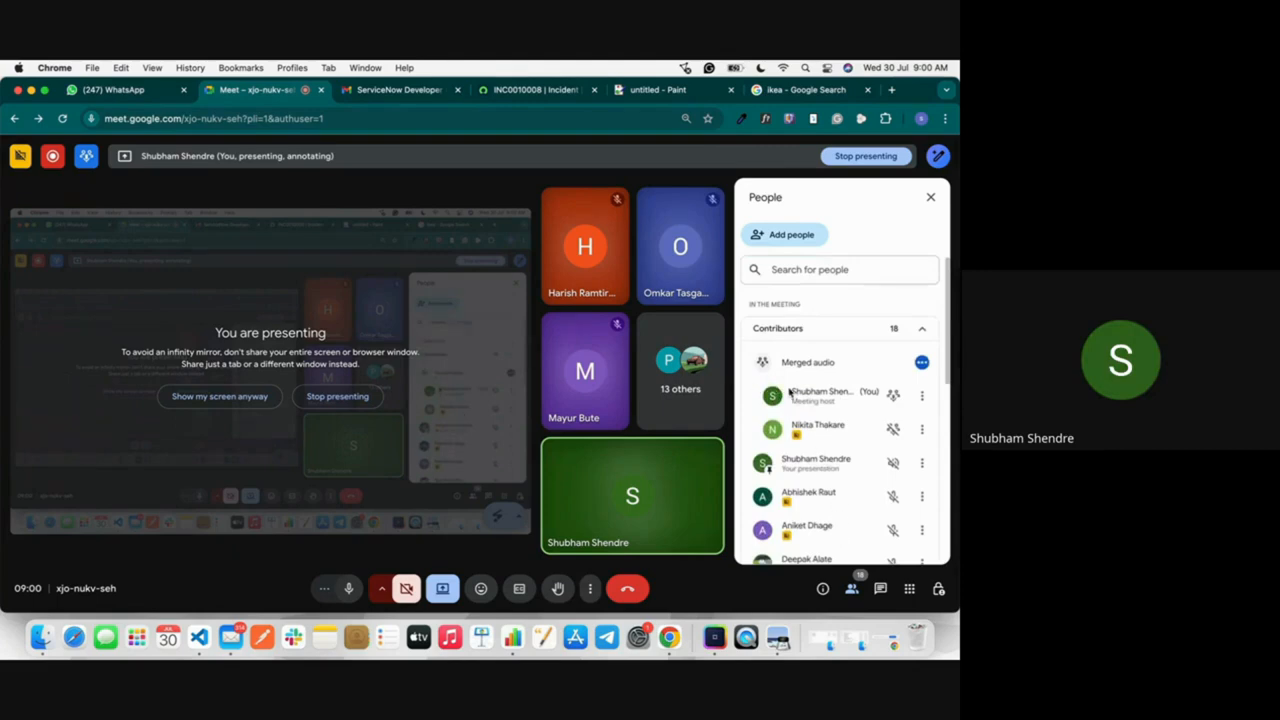
scroll(837, 476, down, 10)
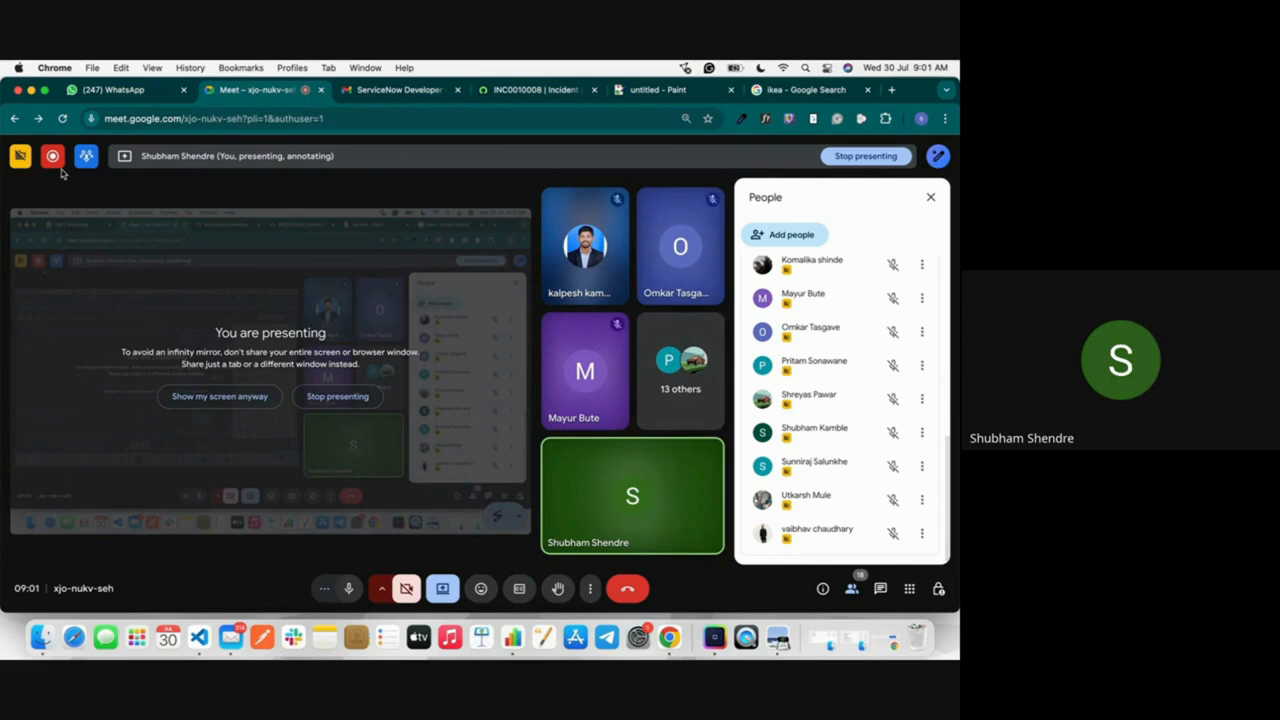
Step: Check the call's recording indicator, go through the contributors once more and close the participant list
mouse_move(55, 160)
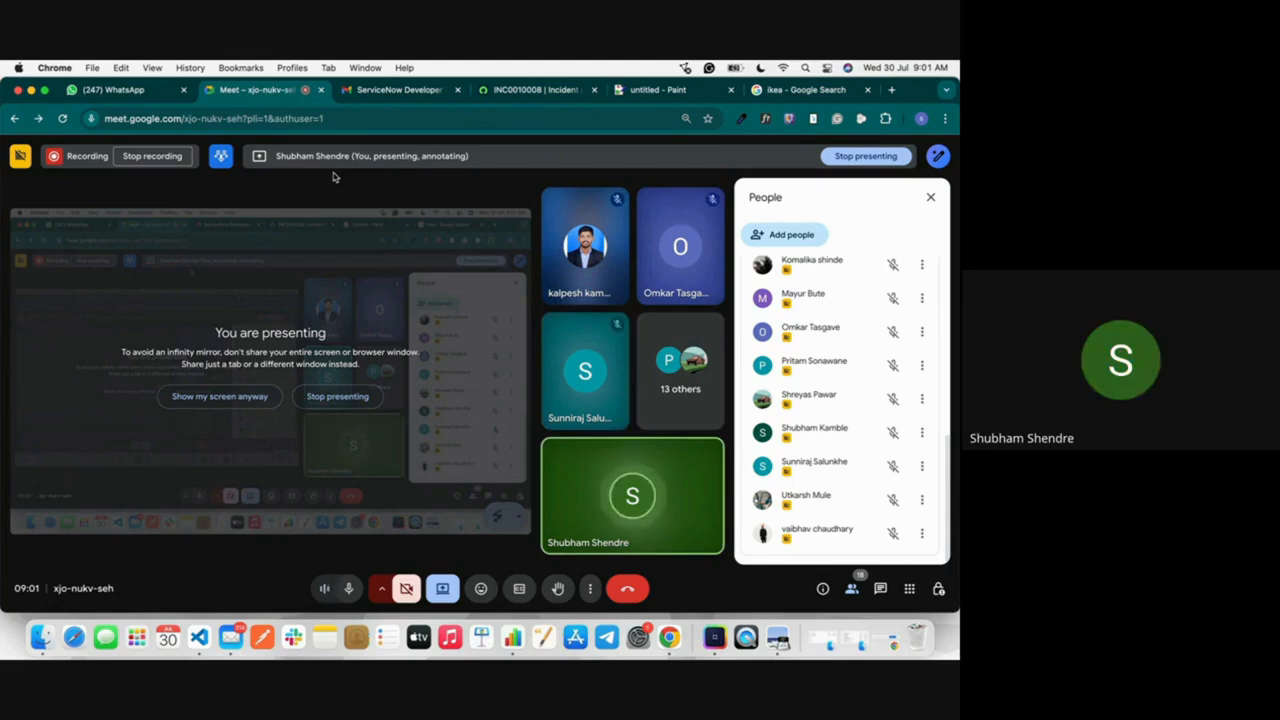
scroll(920, 400, up, 10)
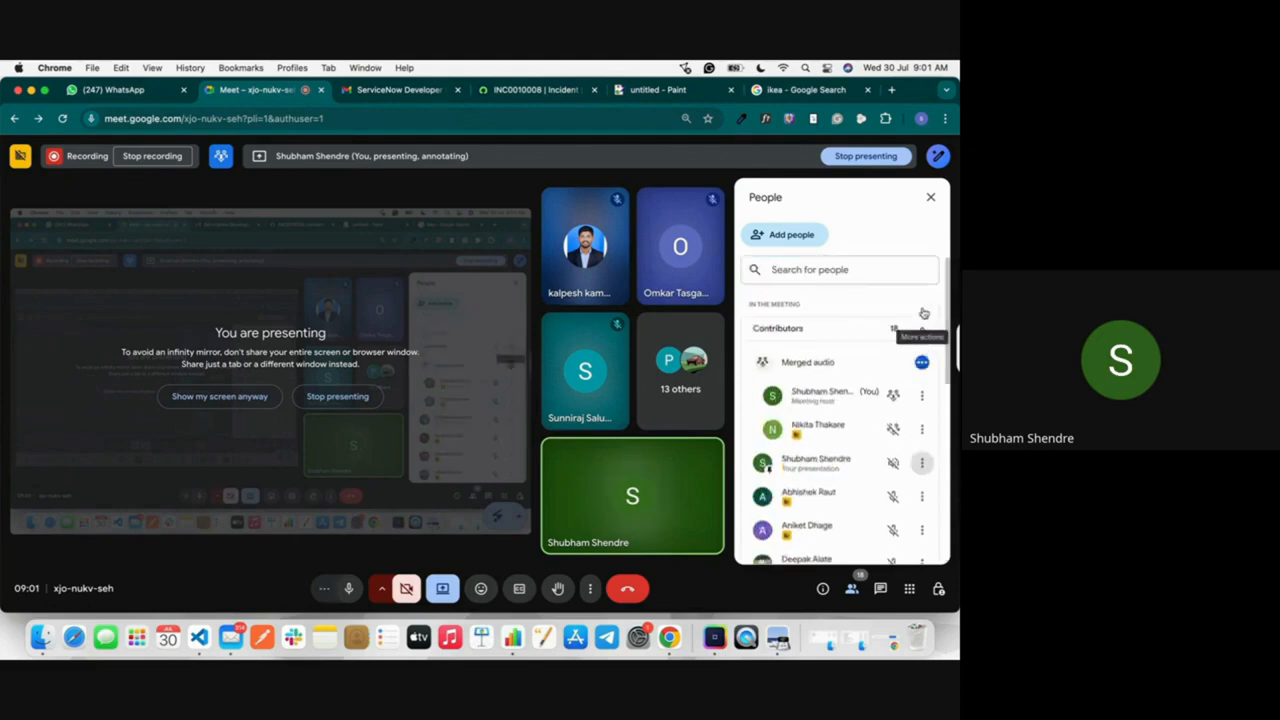
scroll(923, 313, down, 5)
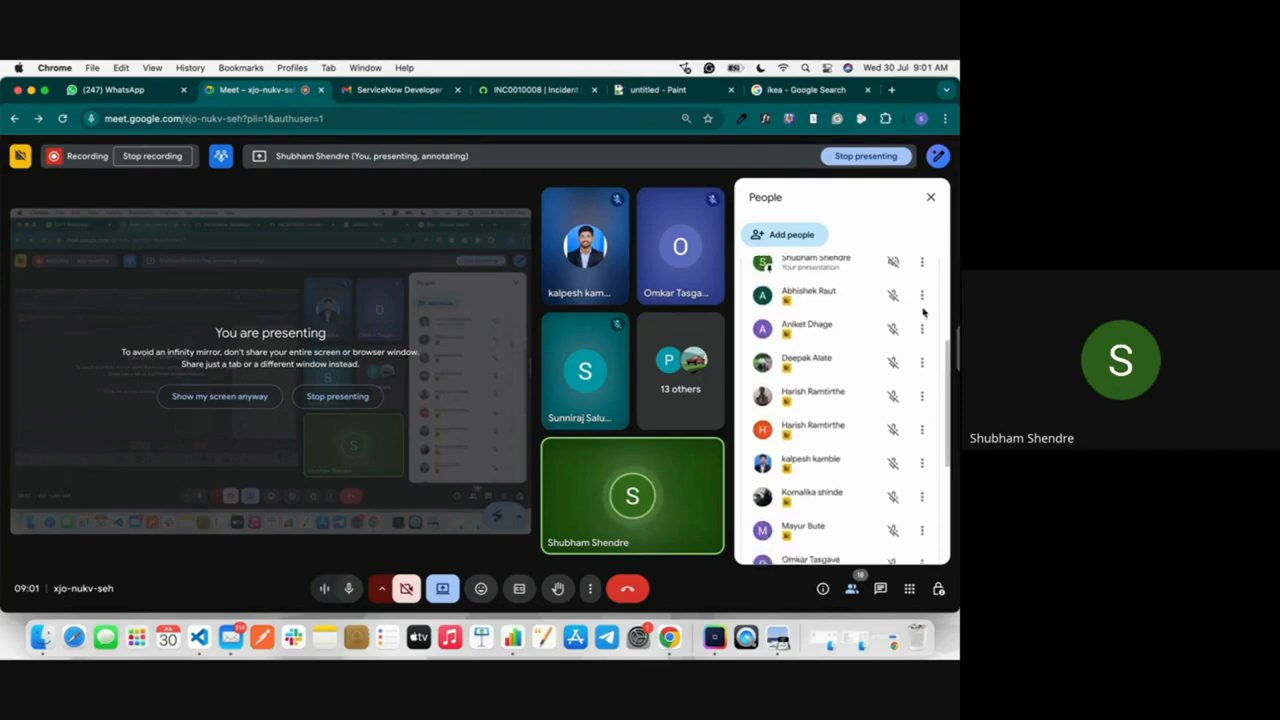
scroll(923, 313, down, 1)
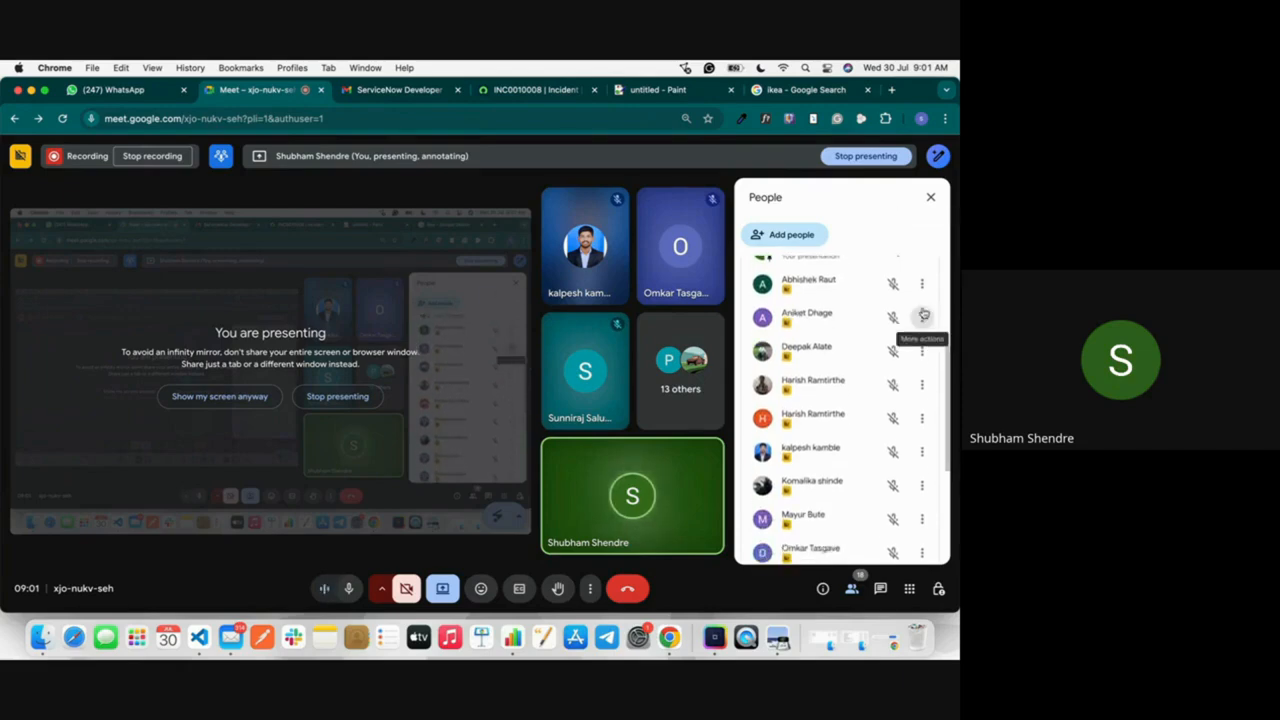
scroll(923, 313, up, 3)
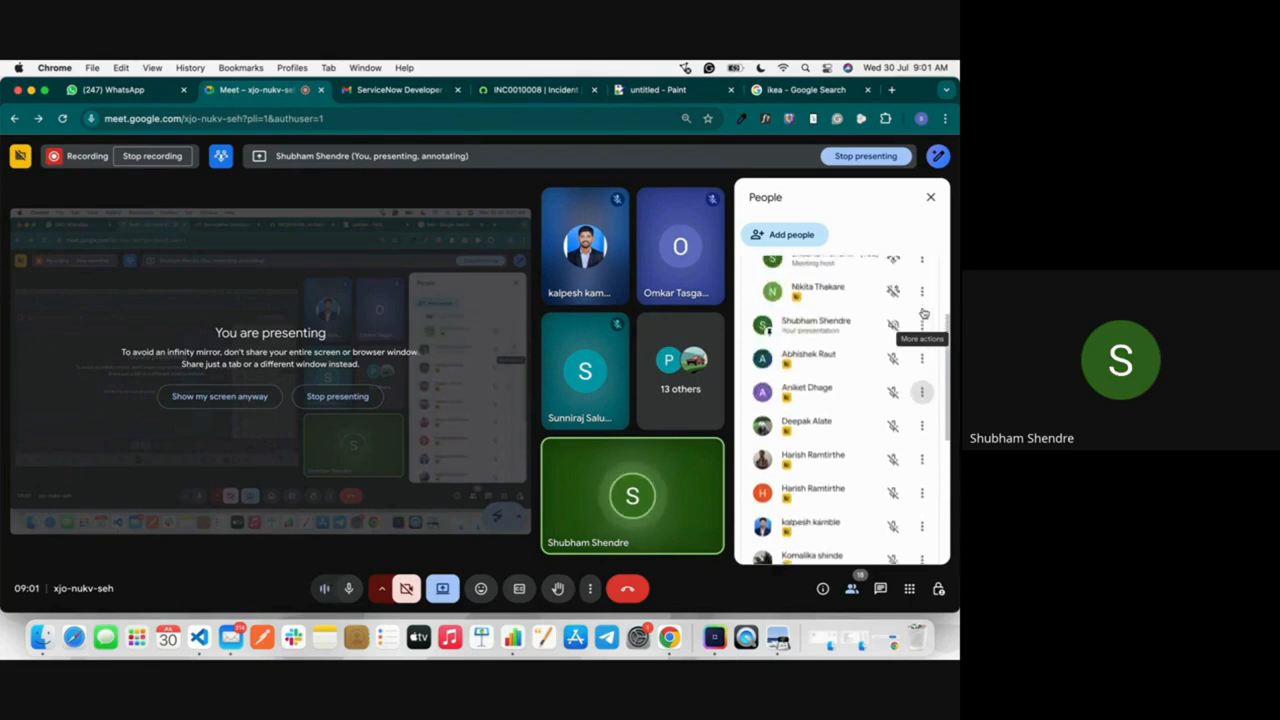
scroll(924, 314, up, 1)
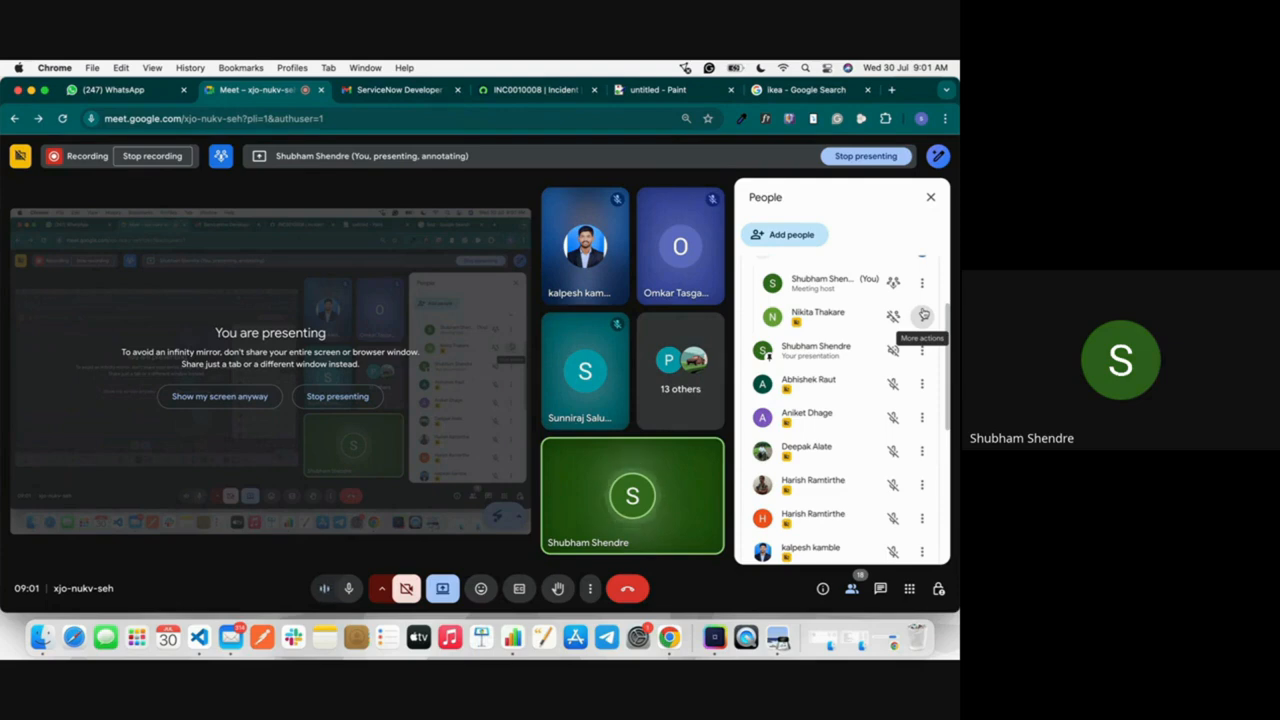
scroll(923, 315, up, 3)
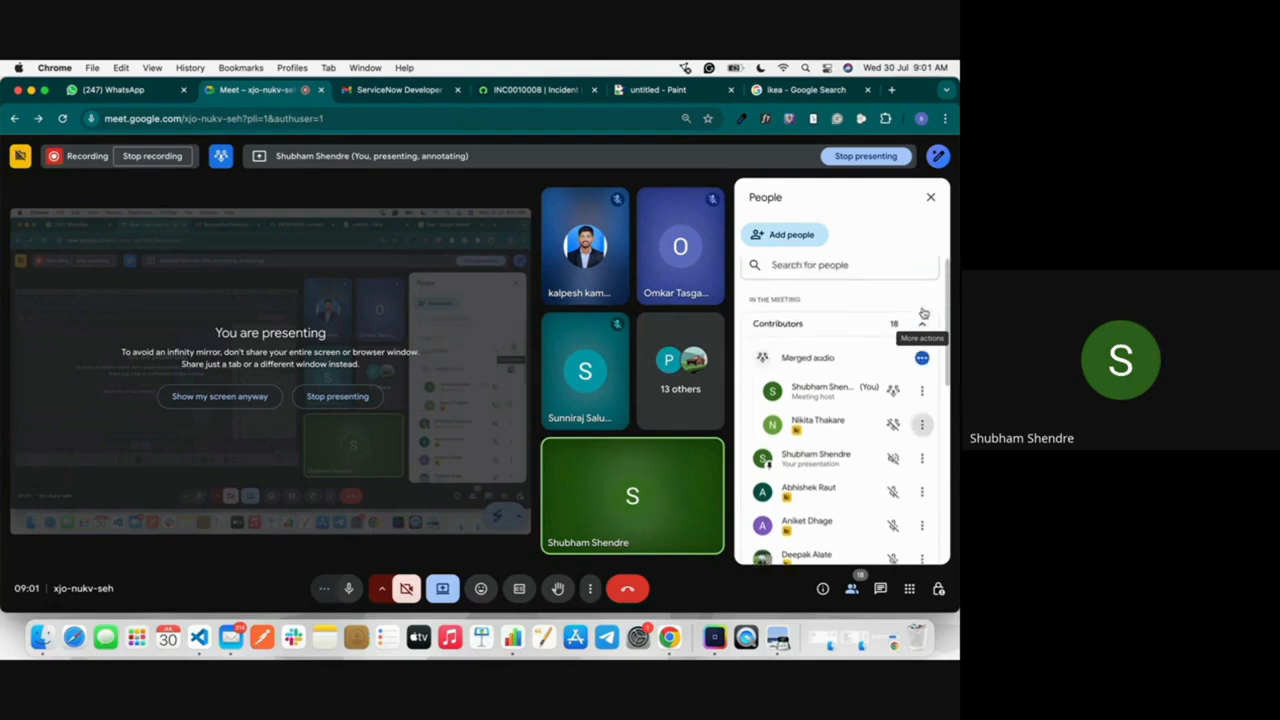
scroll(923, 314, down, 4)
scroll(923, 315, down, 1)
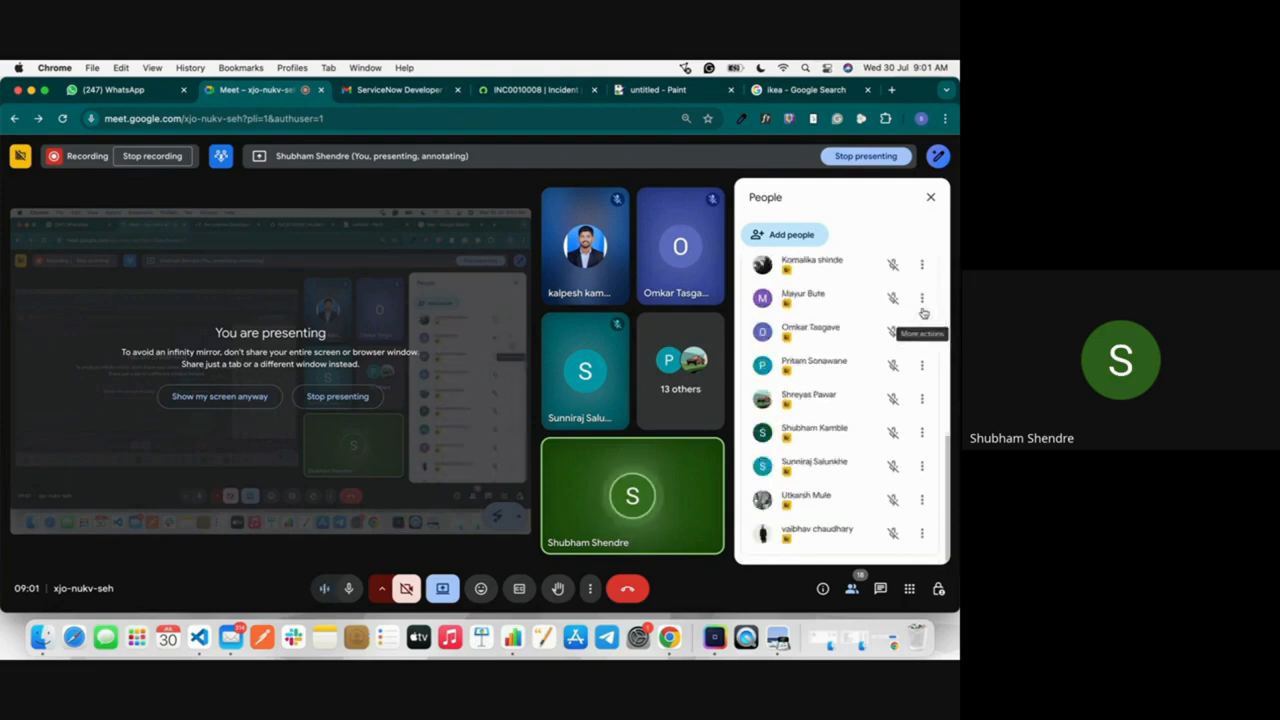
click(930, 197)
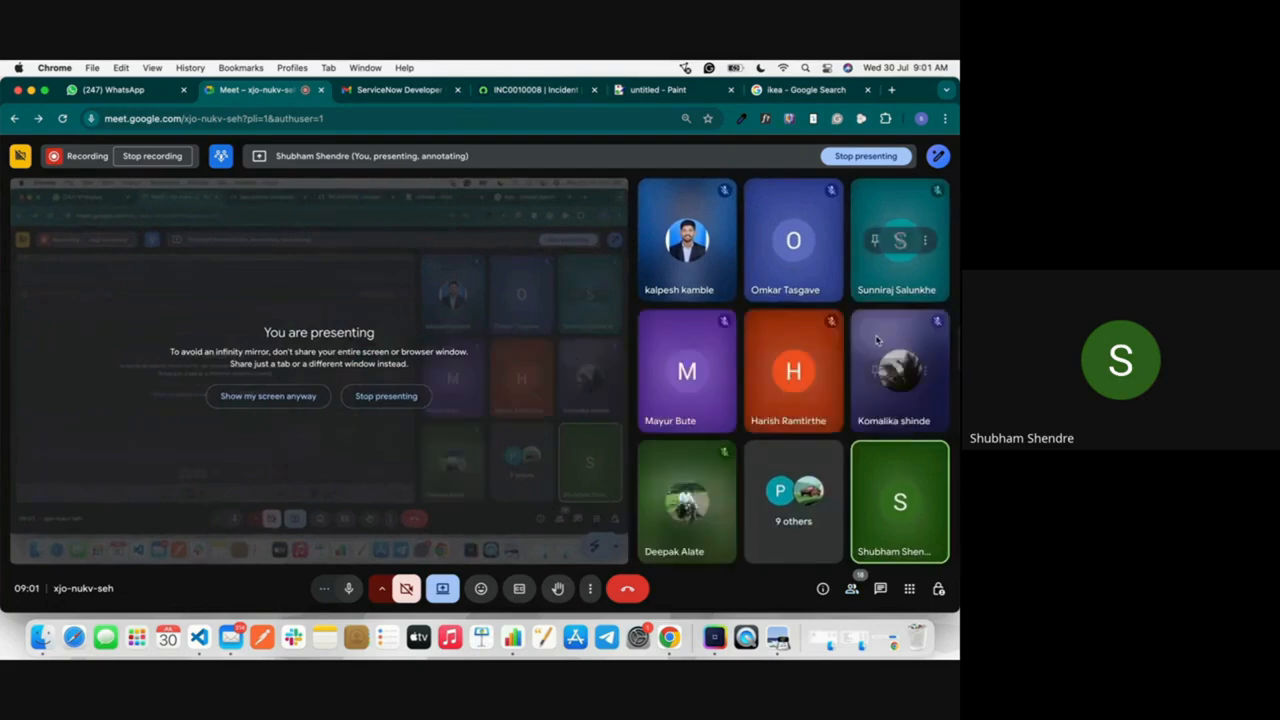
Step: Return to the ServiceNow incident, view the choices offered for Channel without changing it, and switch back to the Google Meet call
click(560, 95)
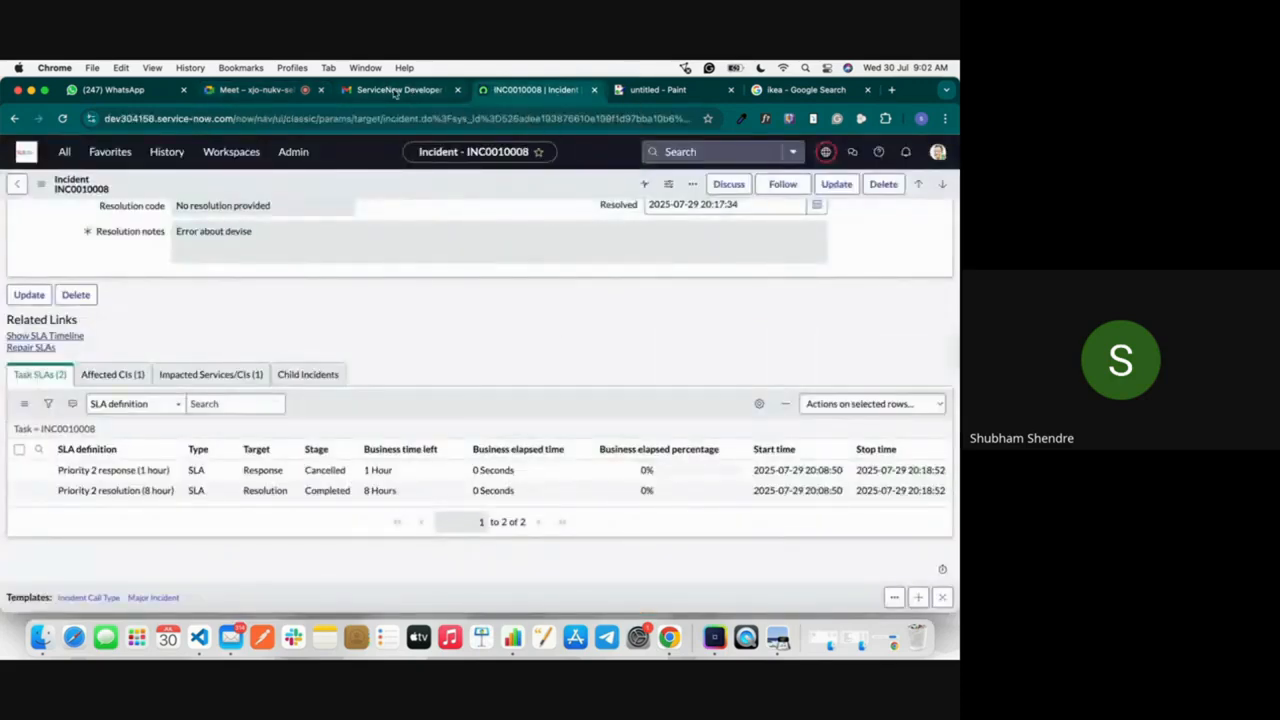
scroll(345, 385, up, 5)
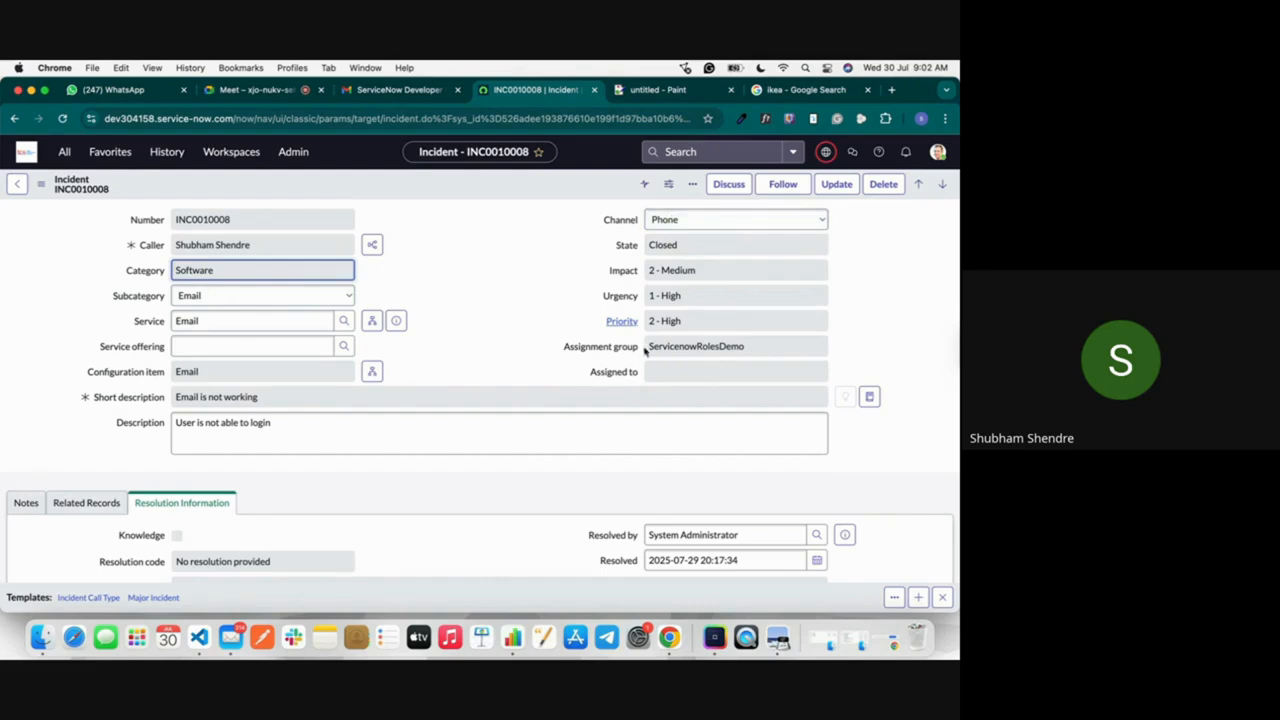
click(673, 220)
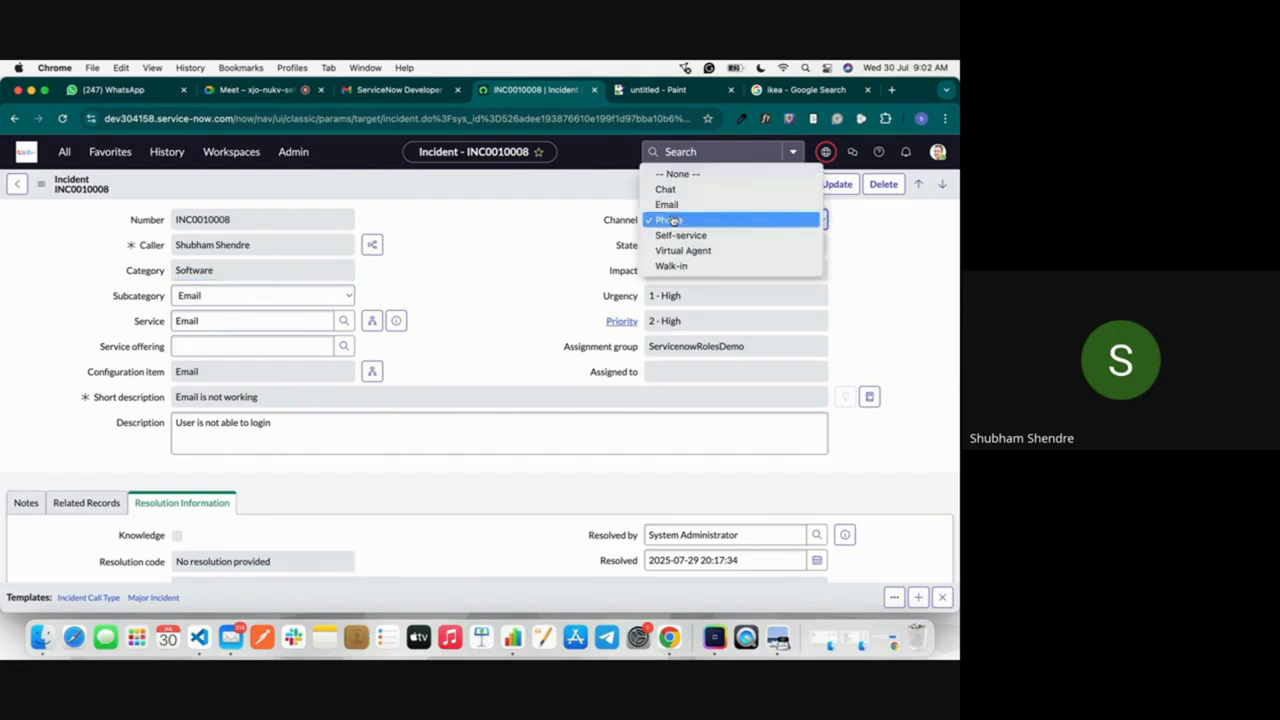
click(540, 277)
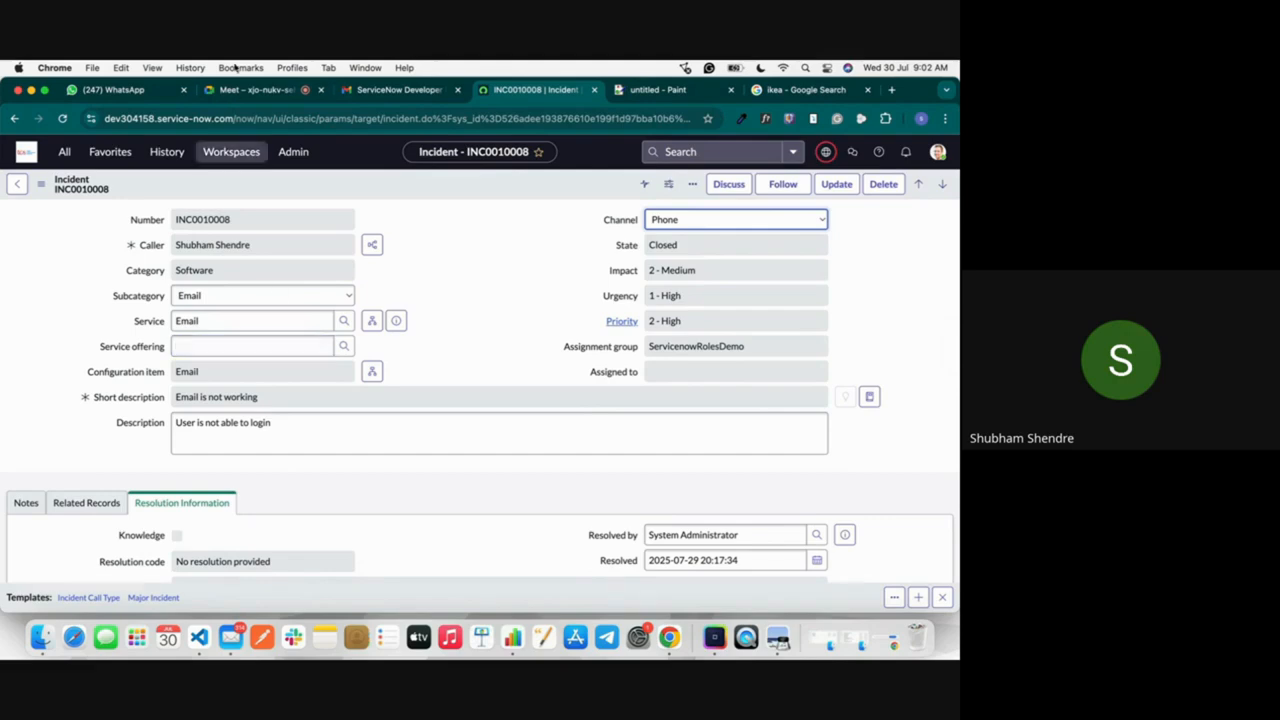
click(260, 89)
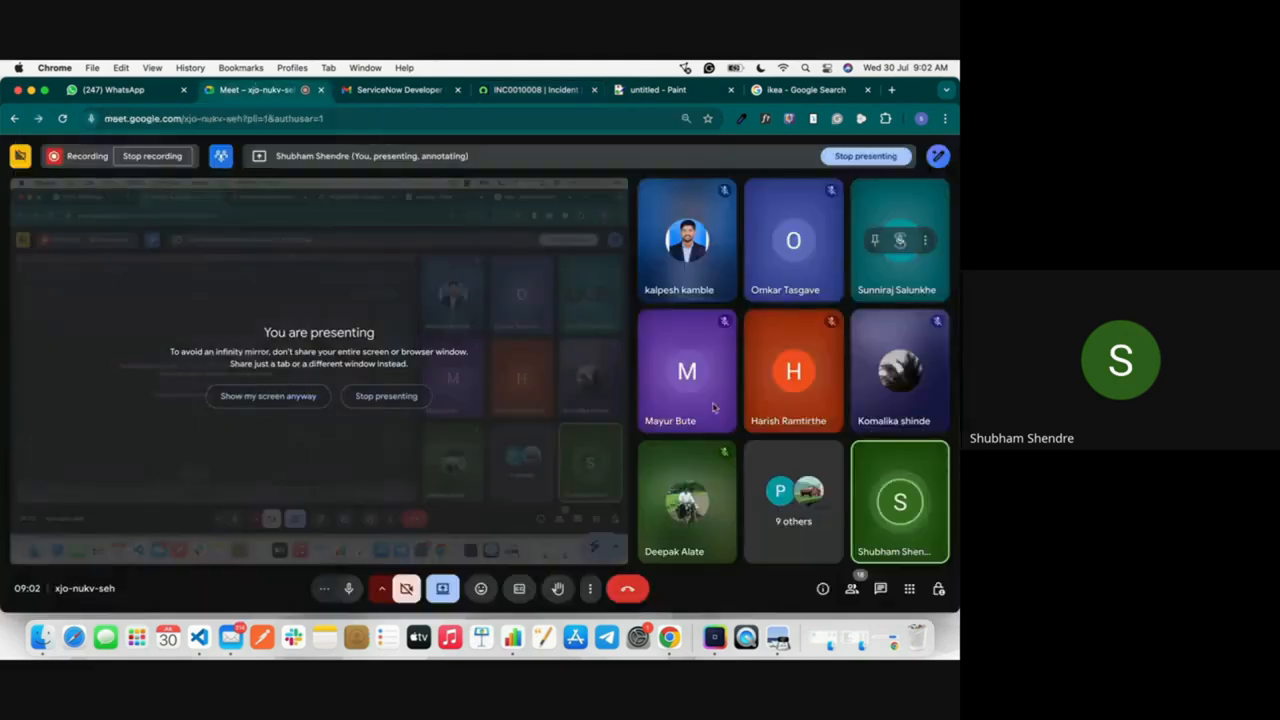